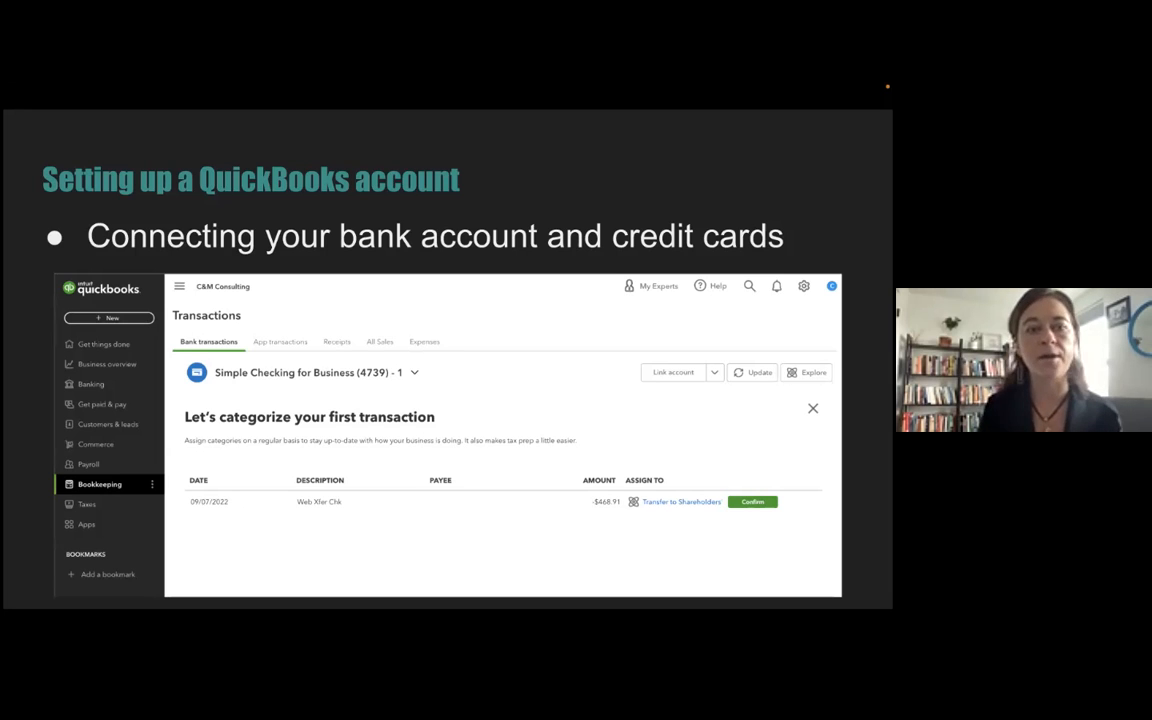
- Switch from the slides to QuickBooks in Chrome and open the Get things done page with the setup checklist
key(ctrl+Left)
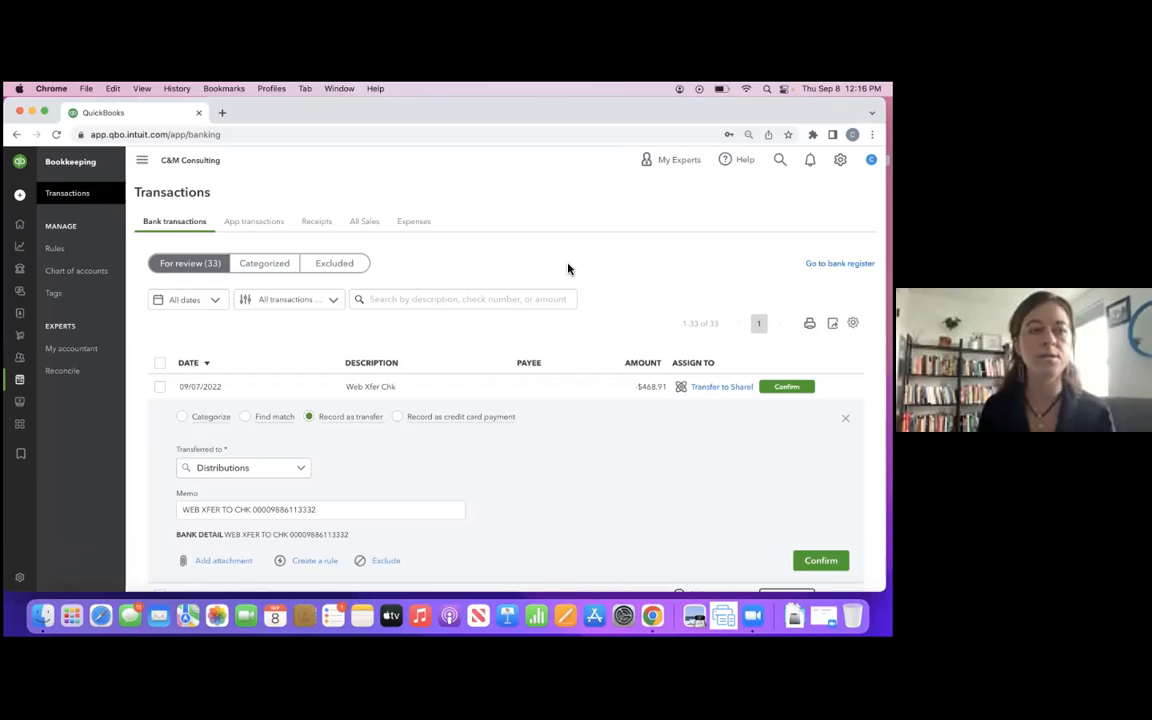
mouse_move(22, 226)
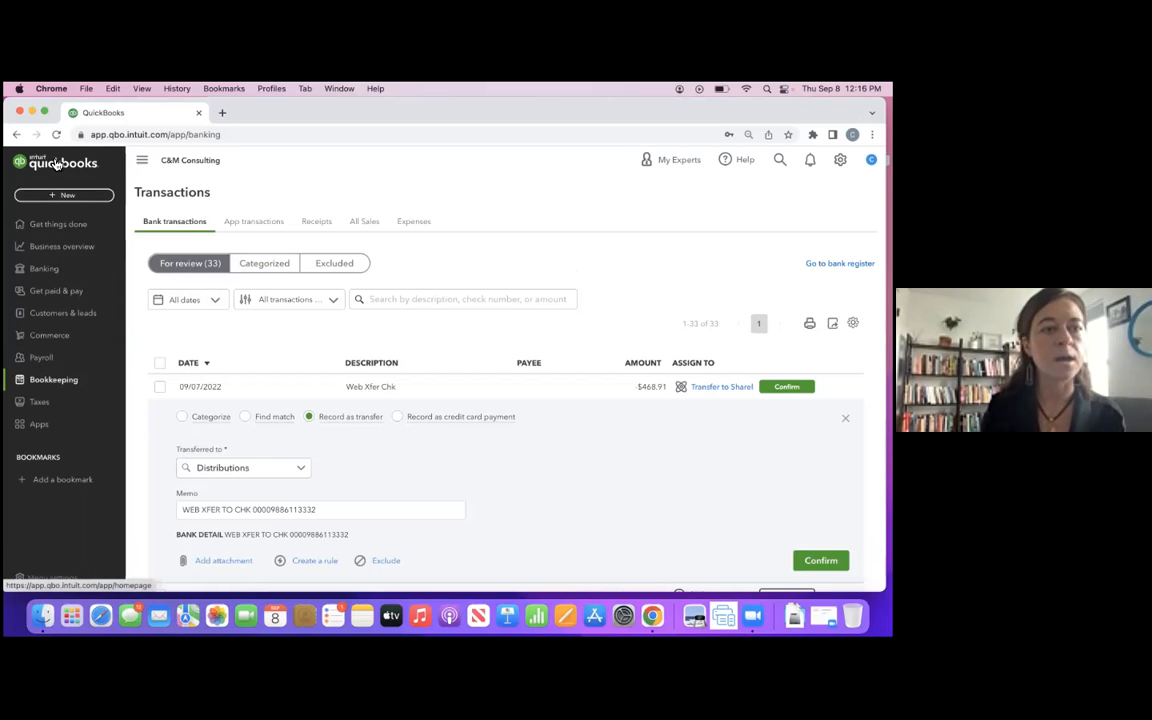
click(33, 224)
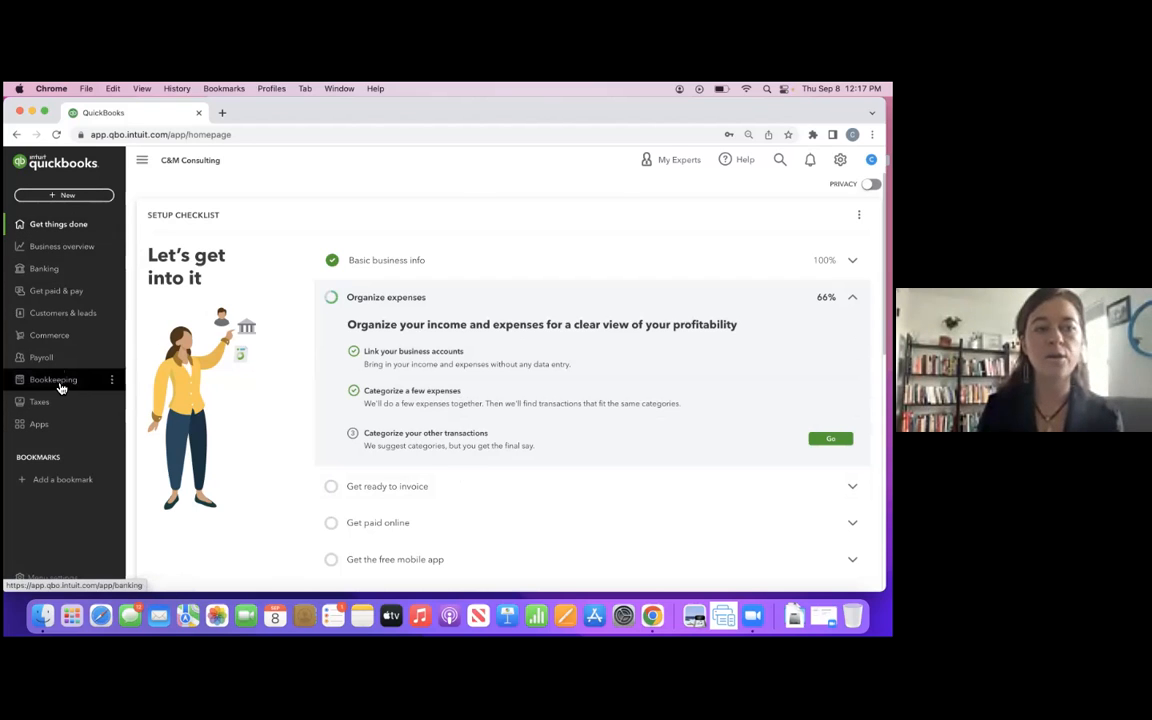
- Open the Banking section and look through the QuickBooks Checking offer and its listed features
click(61, 282)
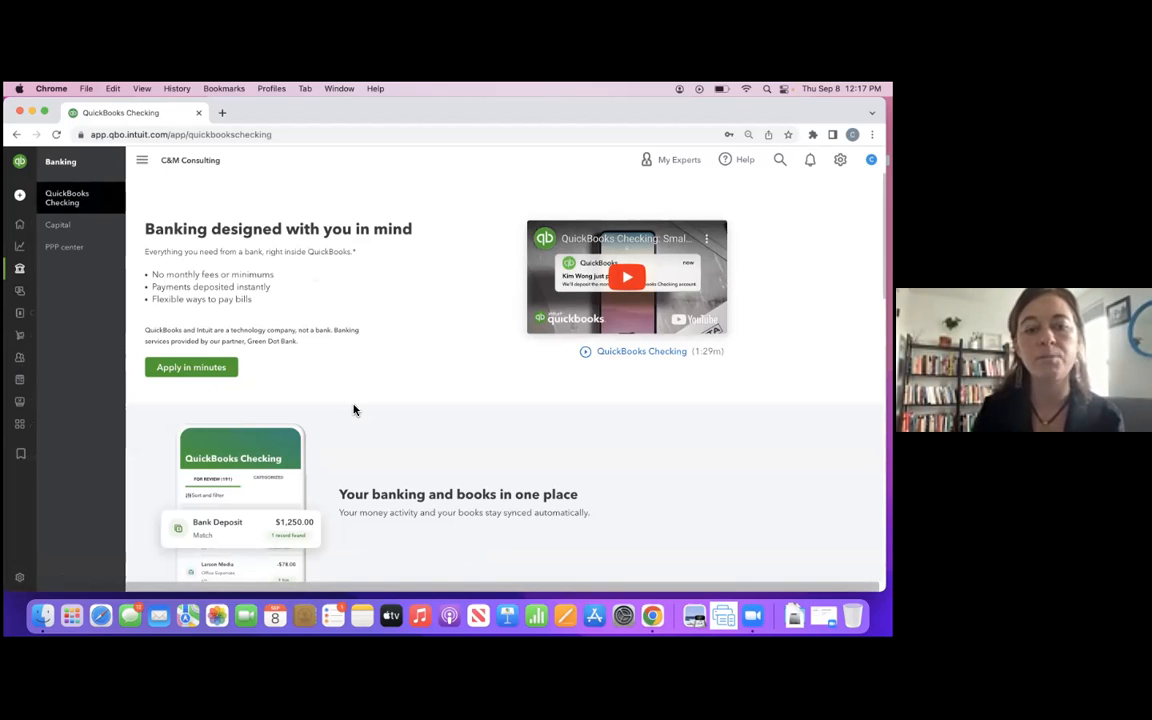
scroll(352, 409, down, 3)
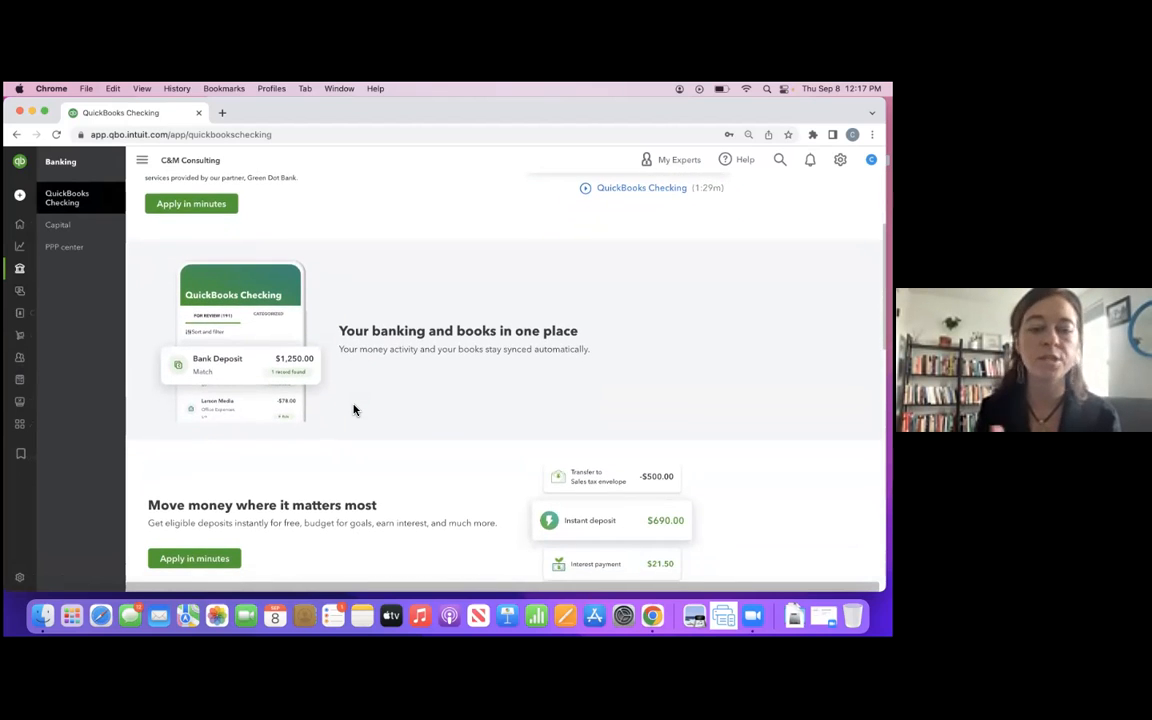
scroll(352, 409, down, 5)
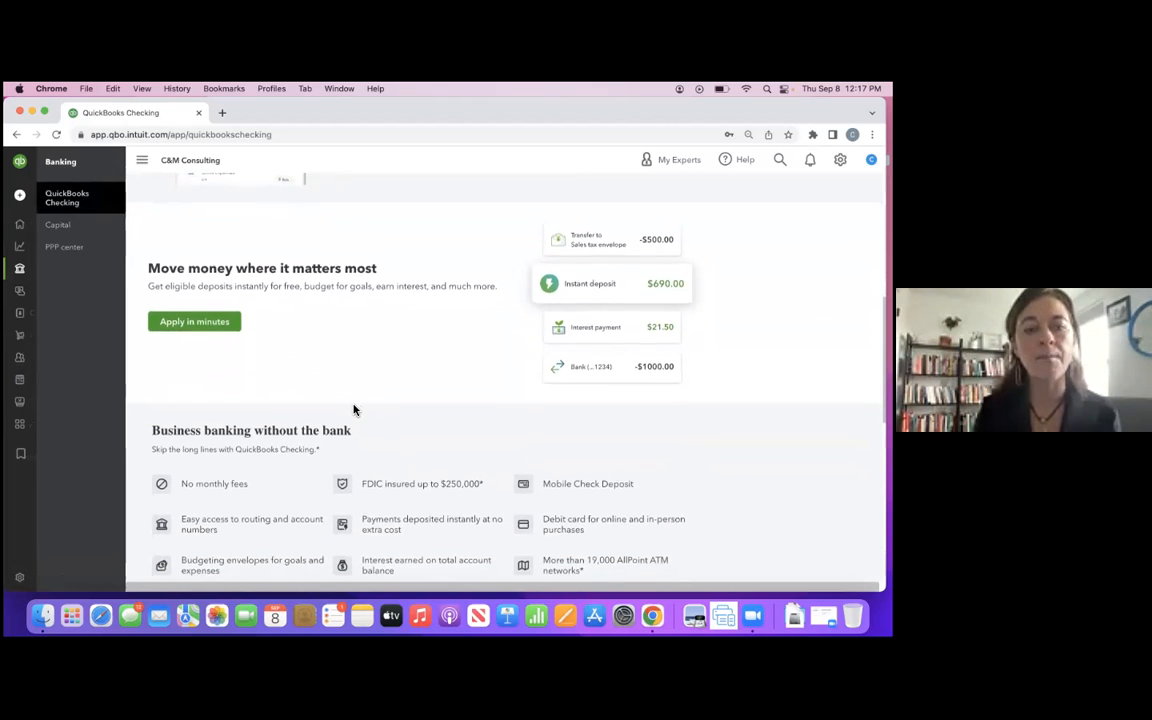
scroll(352, 409, up, 1)
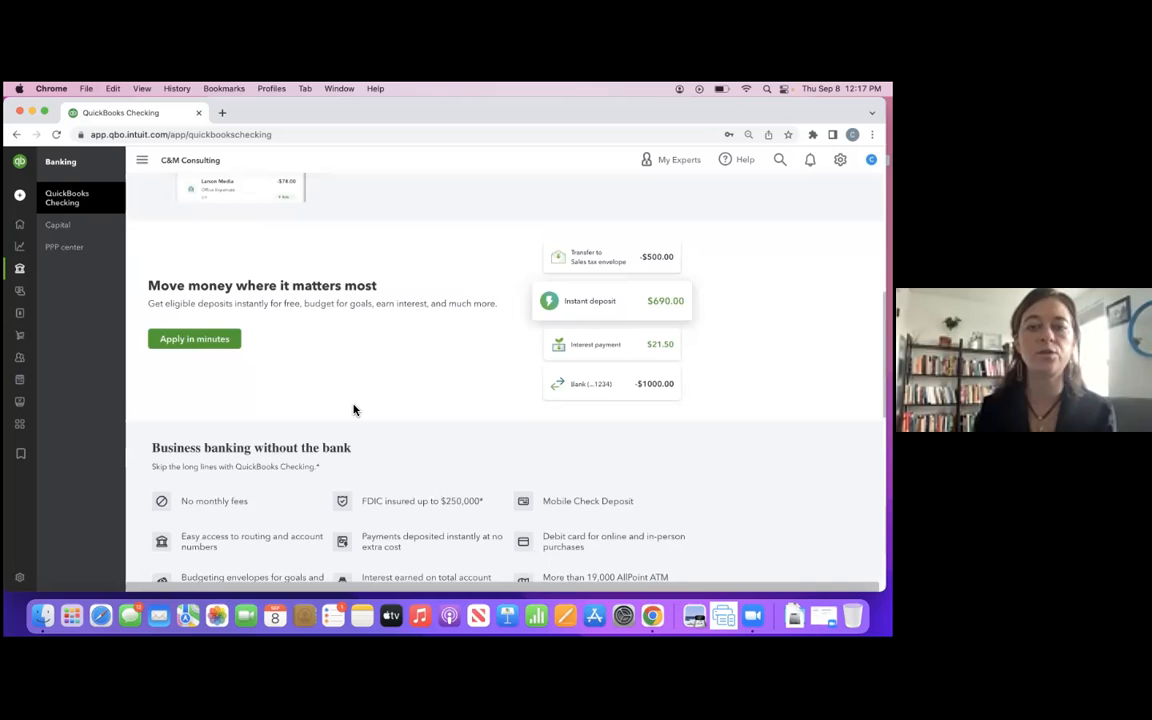
scroll(432, 337, up, 9)
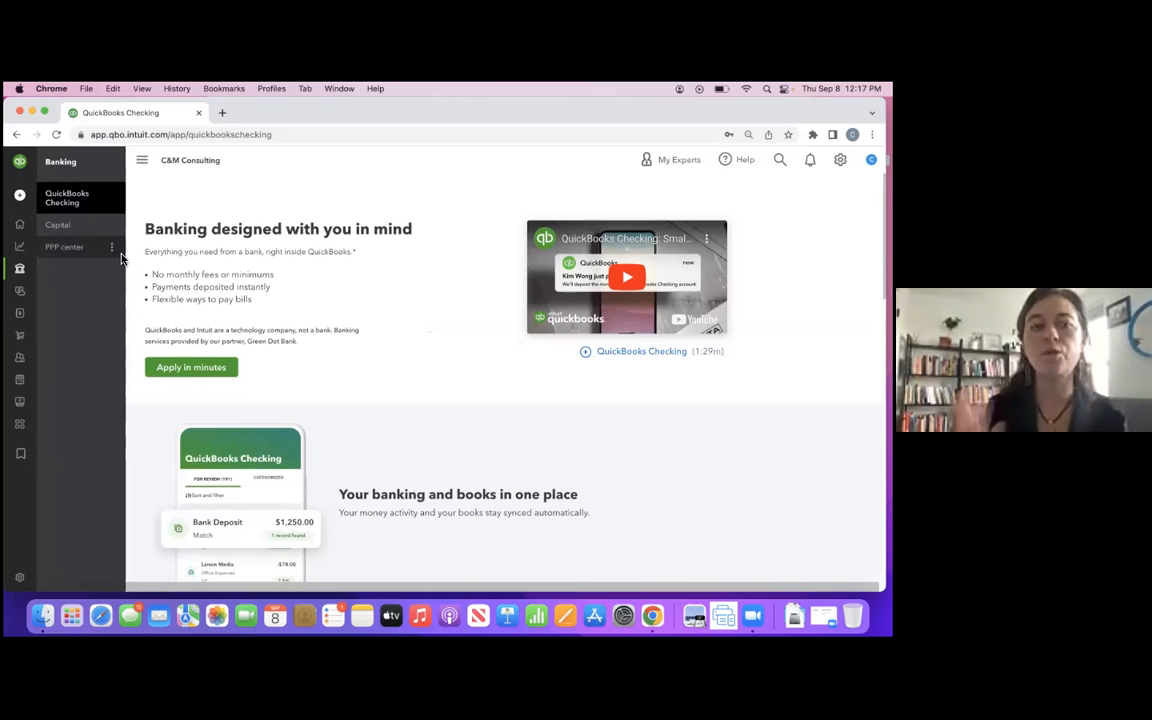
- Open the bank transactions in the Bookkeeping section and look through the full list awaiting review
mouse_move(28, 250)
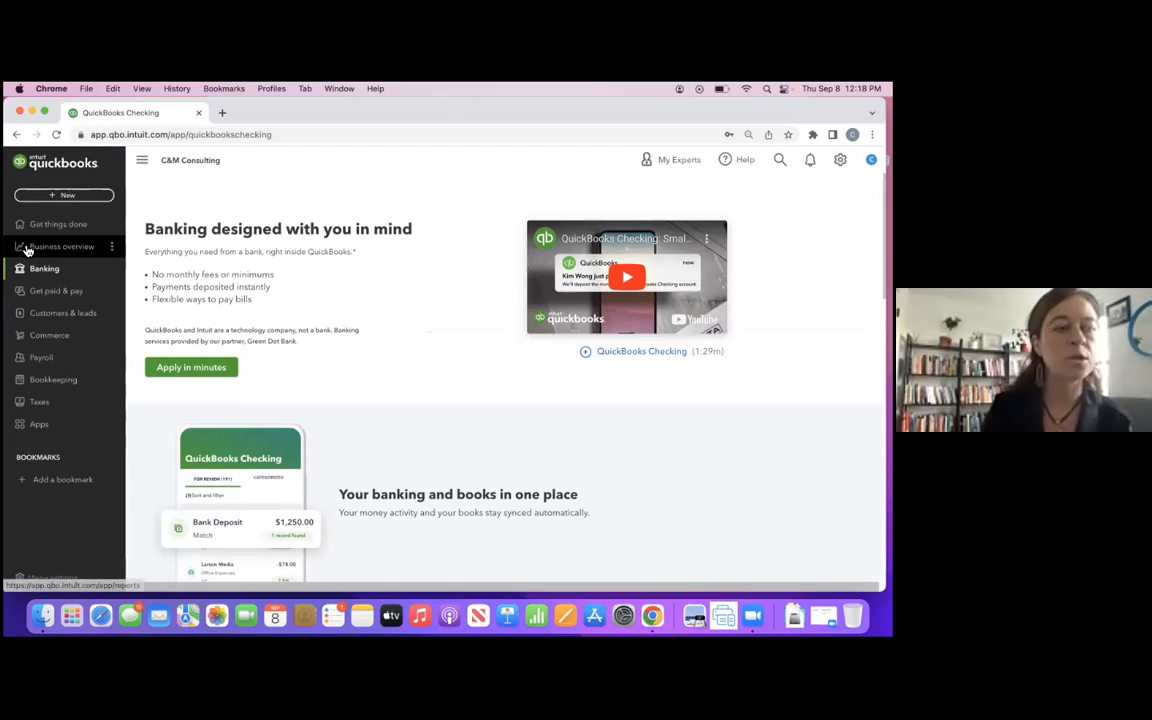
click(58, 387)
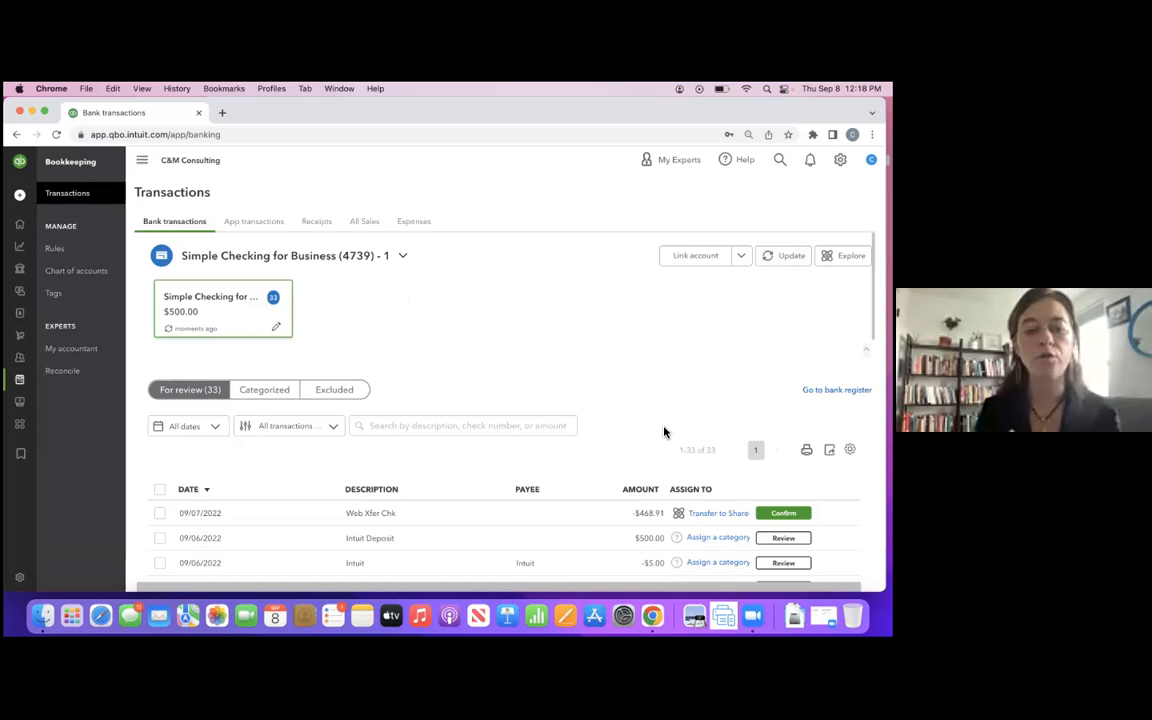
scroll(664, 432, down, 10)
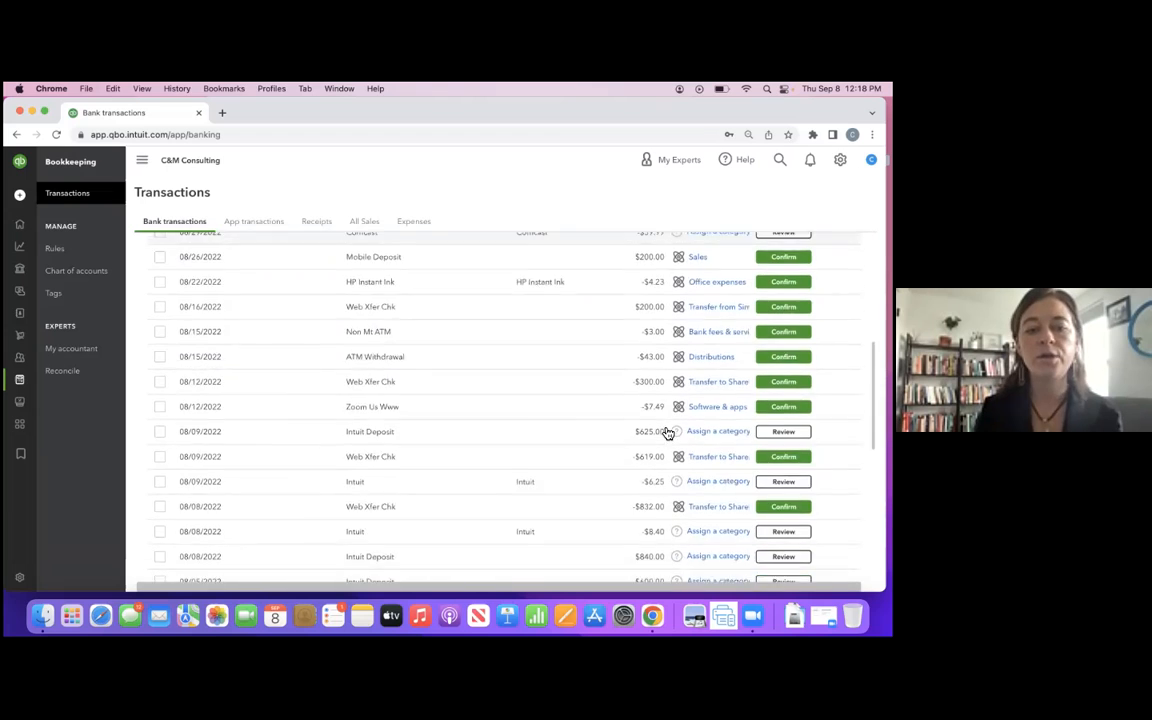
scroll(668, 432, down, 5)
scroll(668, 432, up, 10)
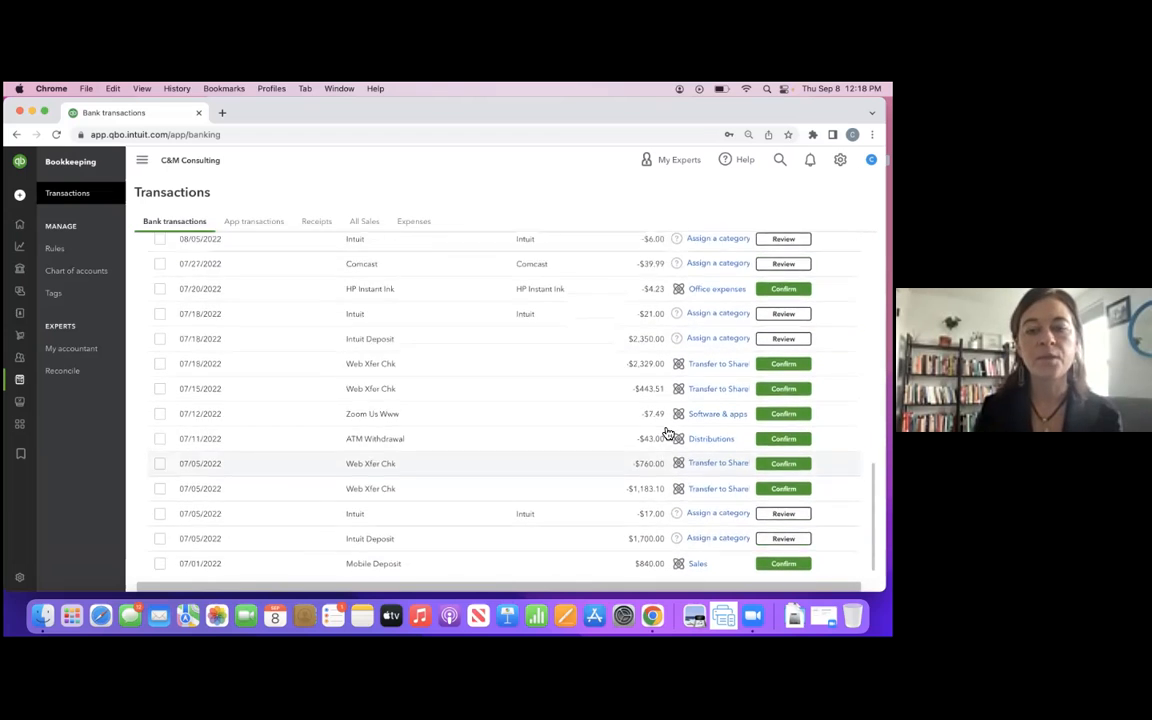
scroll(668, 432, up, 3)
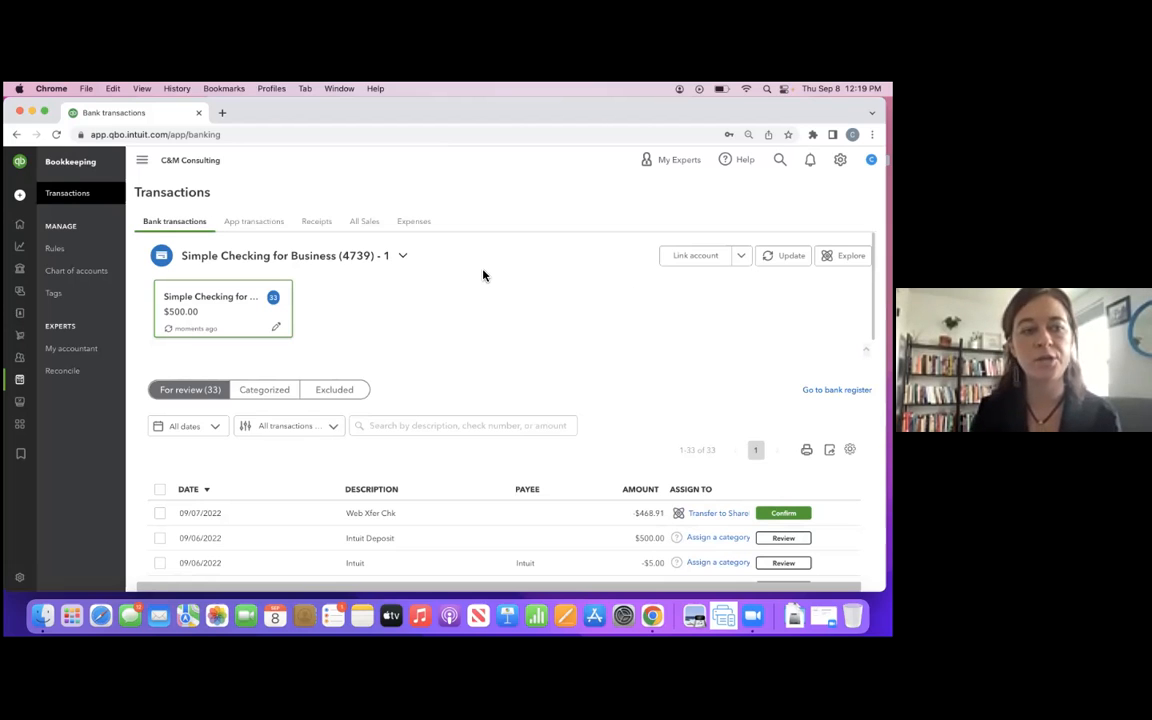
- Open the account linking page from the Bookkeeping bank transactions, examine the bank connection options, and close it without linking
mouse_move(30, 350)
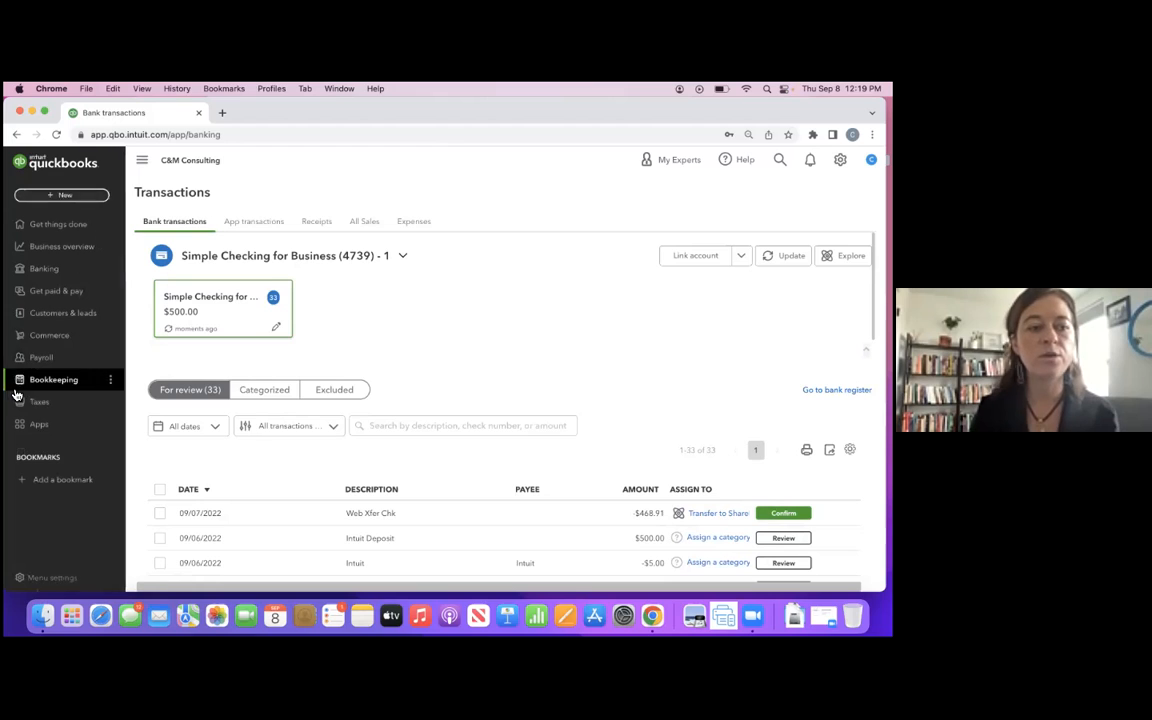
click(47, 385)
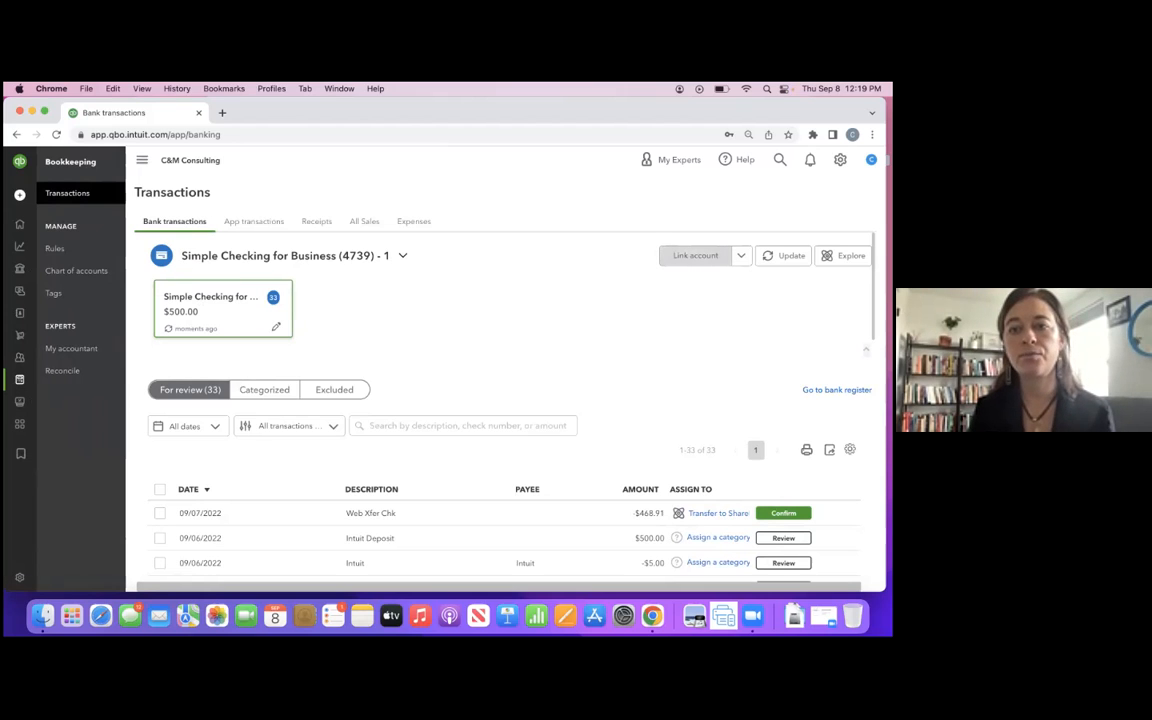
click(695, 256)
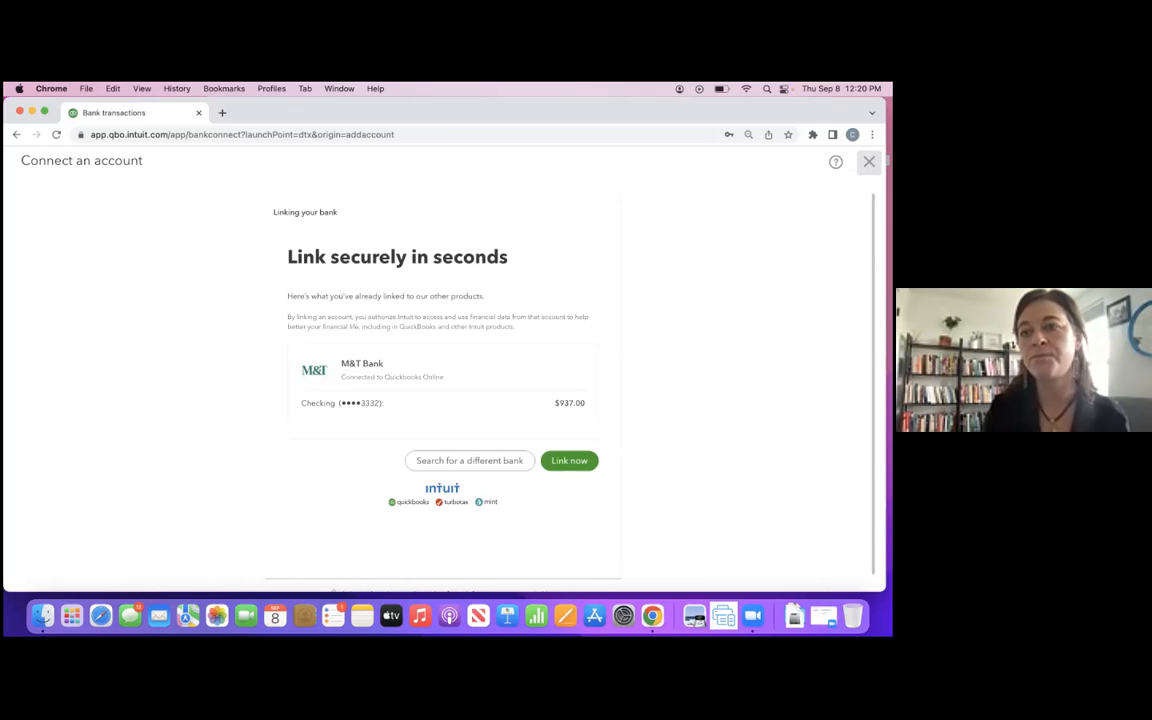
click(869, 162)
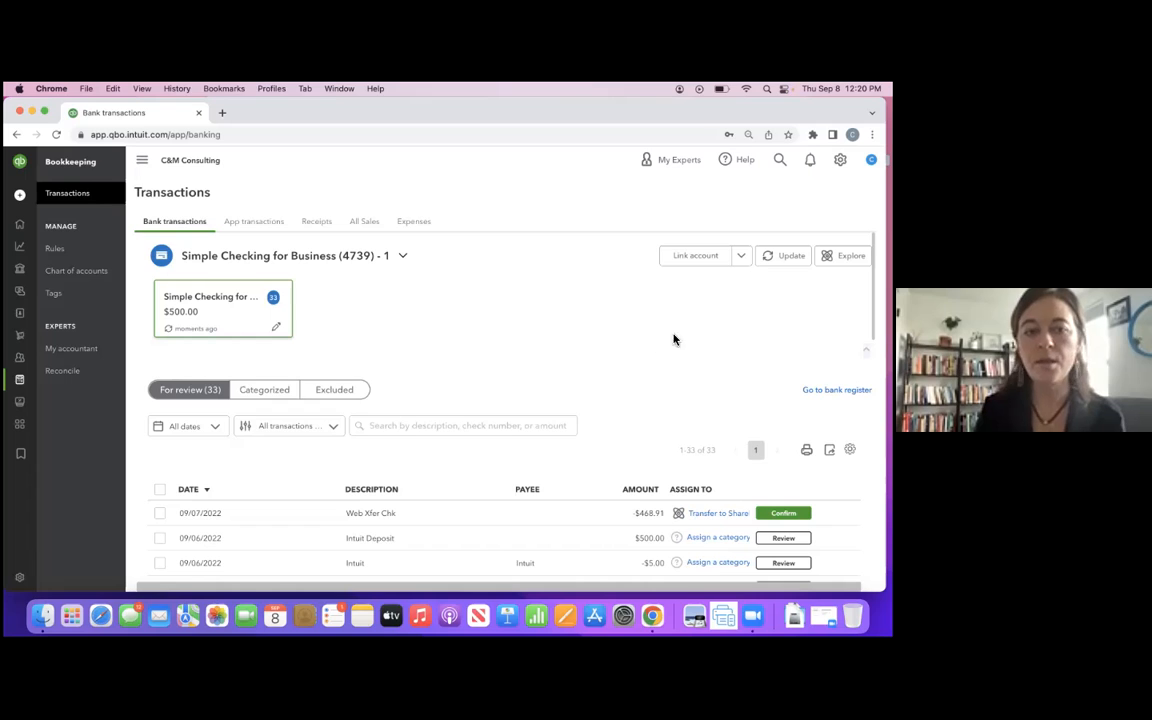
- Examine the imported checking account transactions and their suggested categories down to the oldest entry, and return to the start
scroll(600, 420, down, 1)
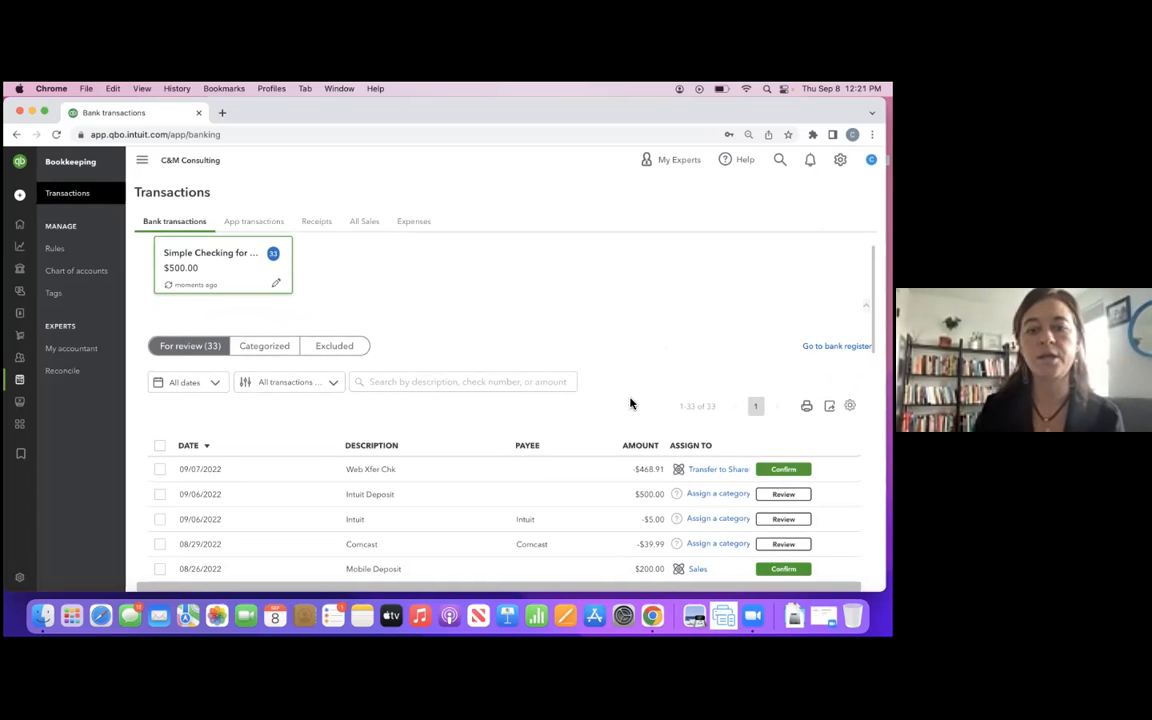
scroll(630, 403, down, 5)
scroll(634, 404, down, 15)
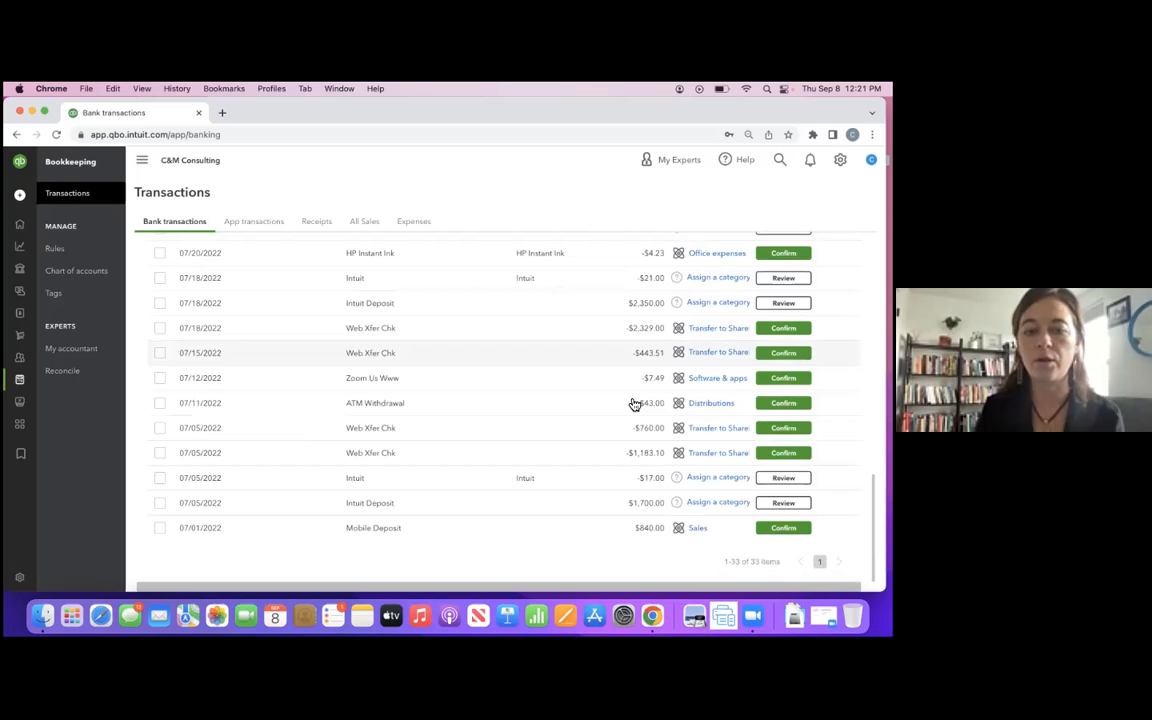
scroll(656, 314, up, 10)
scroll(657, 314, up, 10)
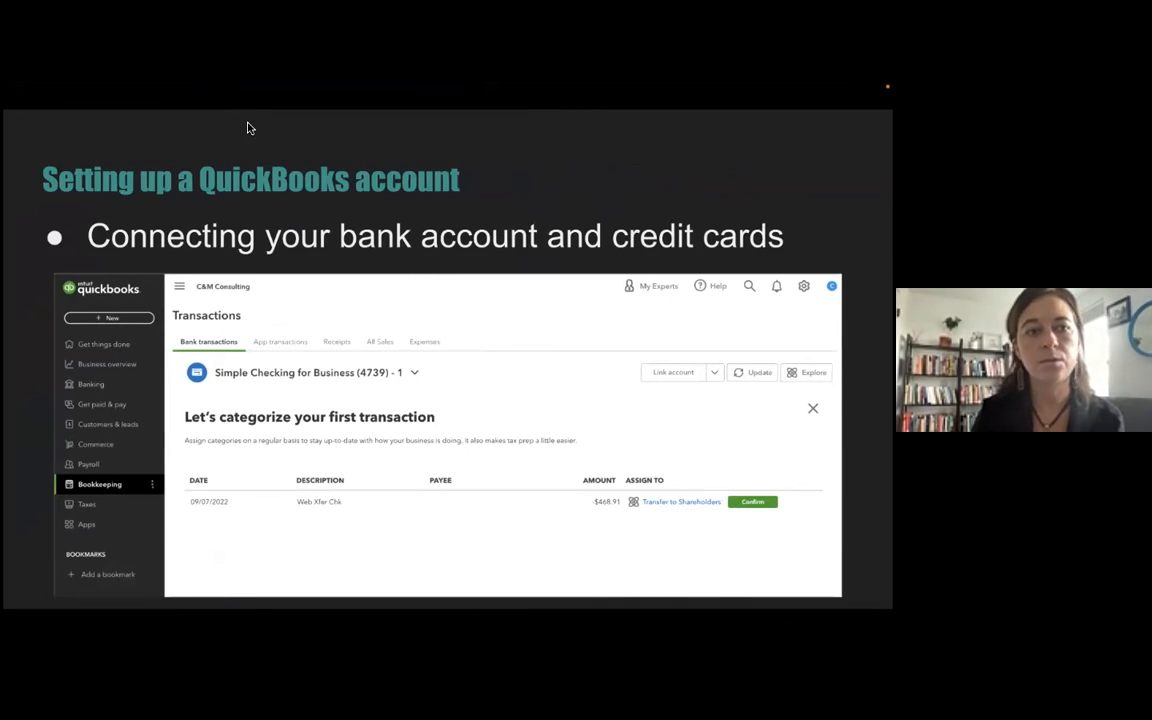
- Switch back to the slide presentation and advance to the Chart of Accounts slide
key(Right)
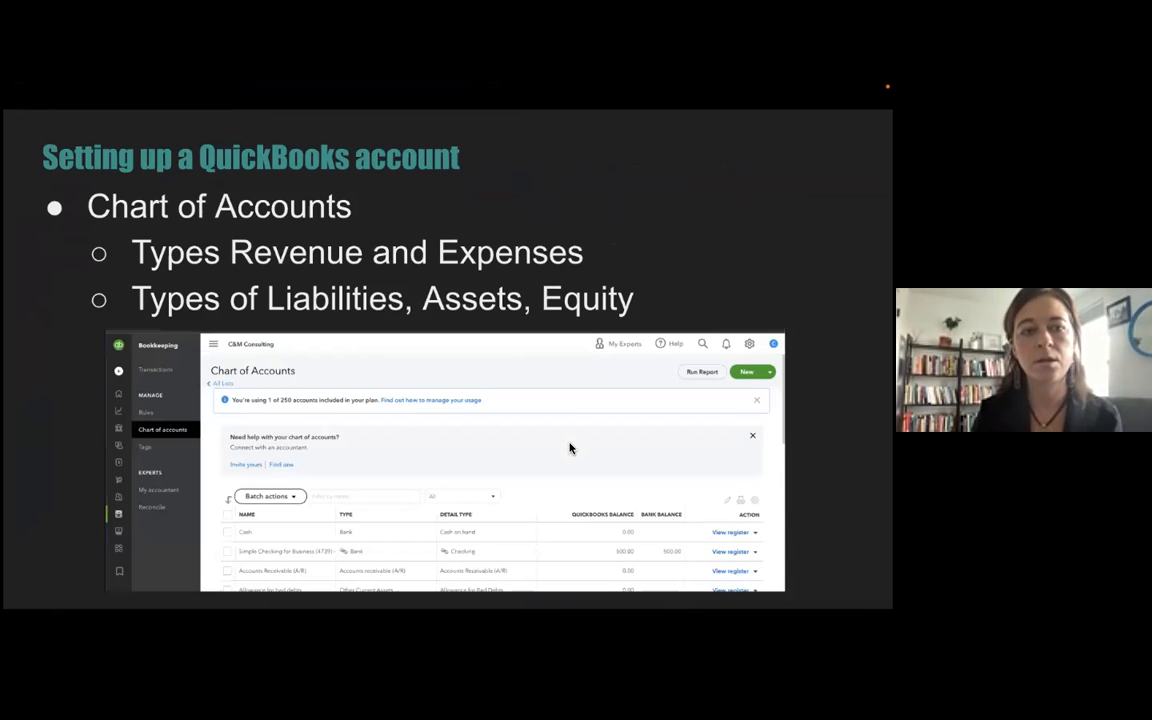
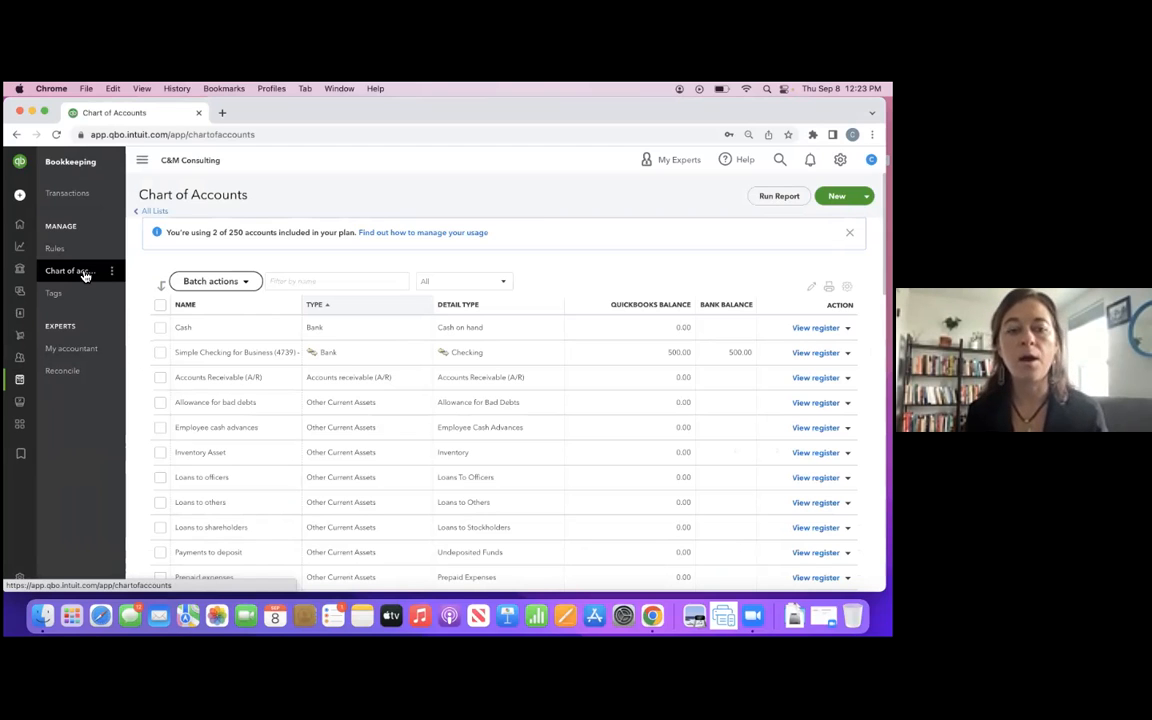
- Examine the bank, receivable, current, fixed and other asset accounts in the chart of accounts, and return to the start of the list
scroll(342, 411, down, 2)
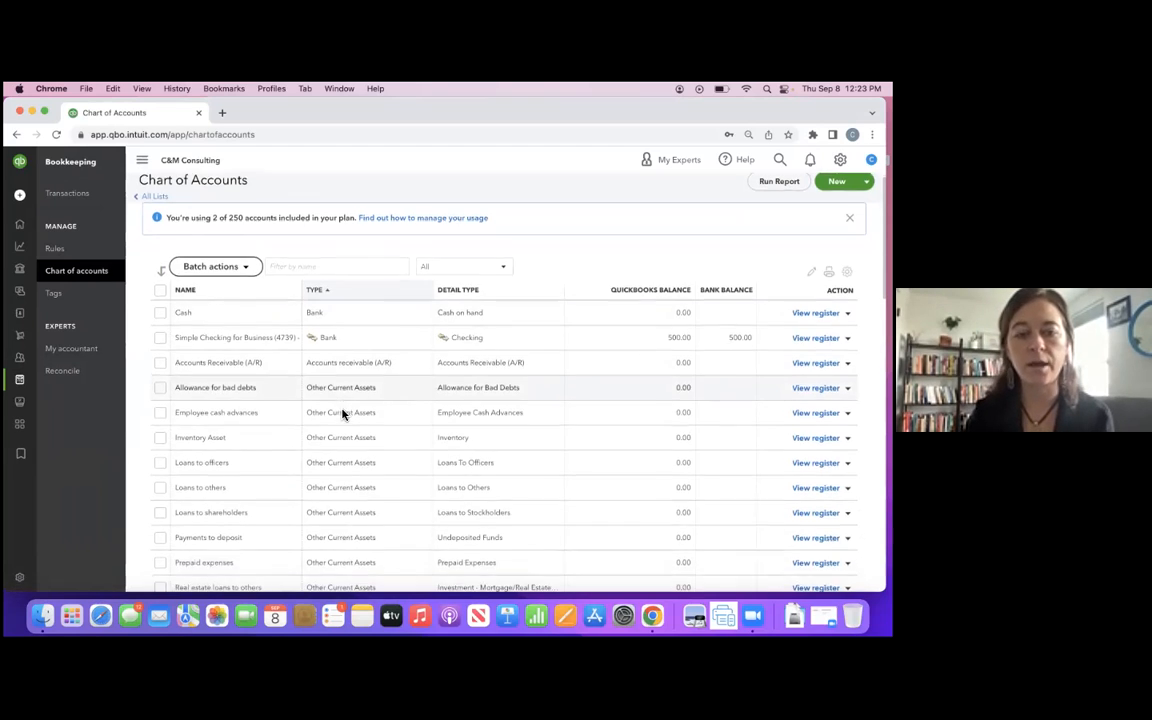
scroll(342, 411, down, 2)
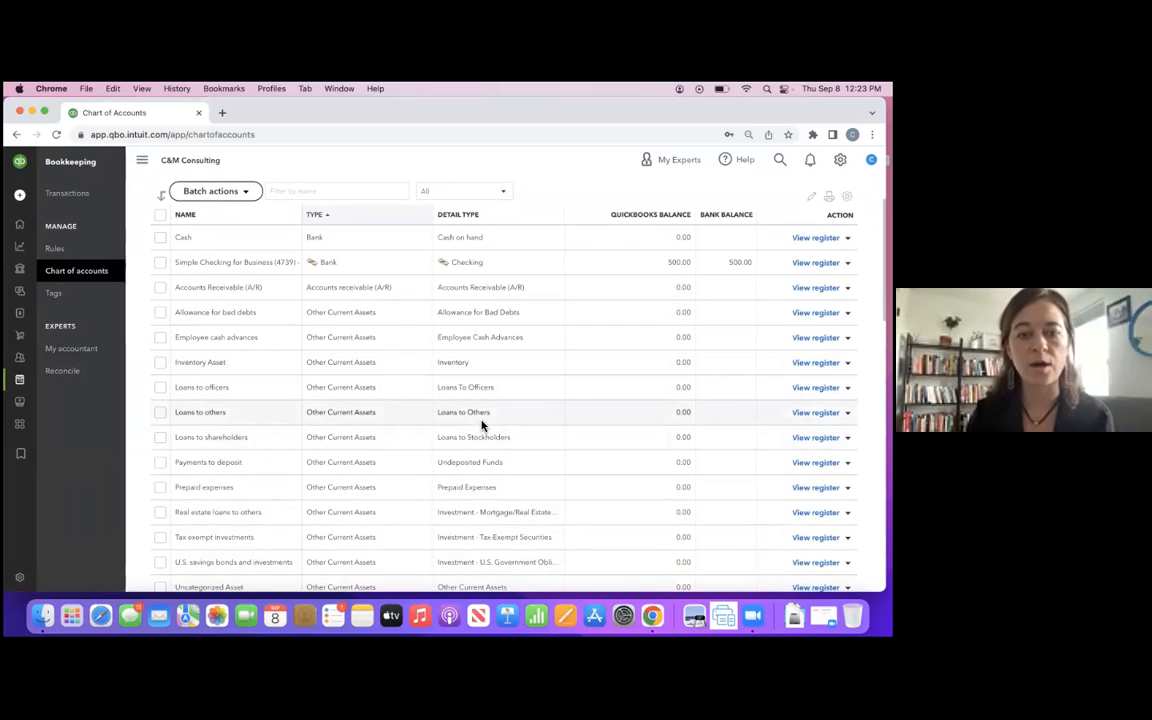
scroll(477, 432, down, 1)
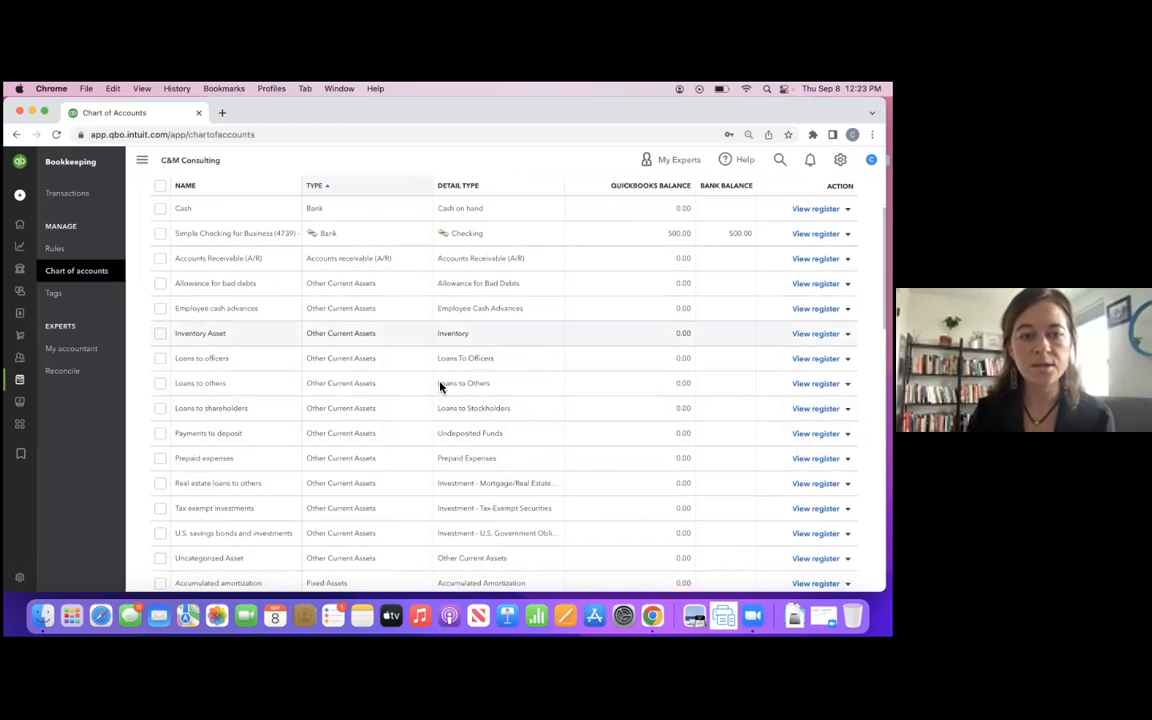
scroll(391, 478, down, 1)
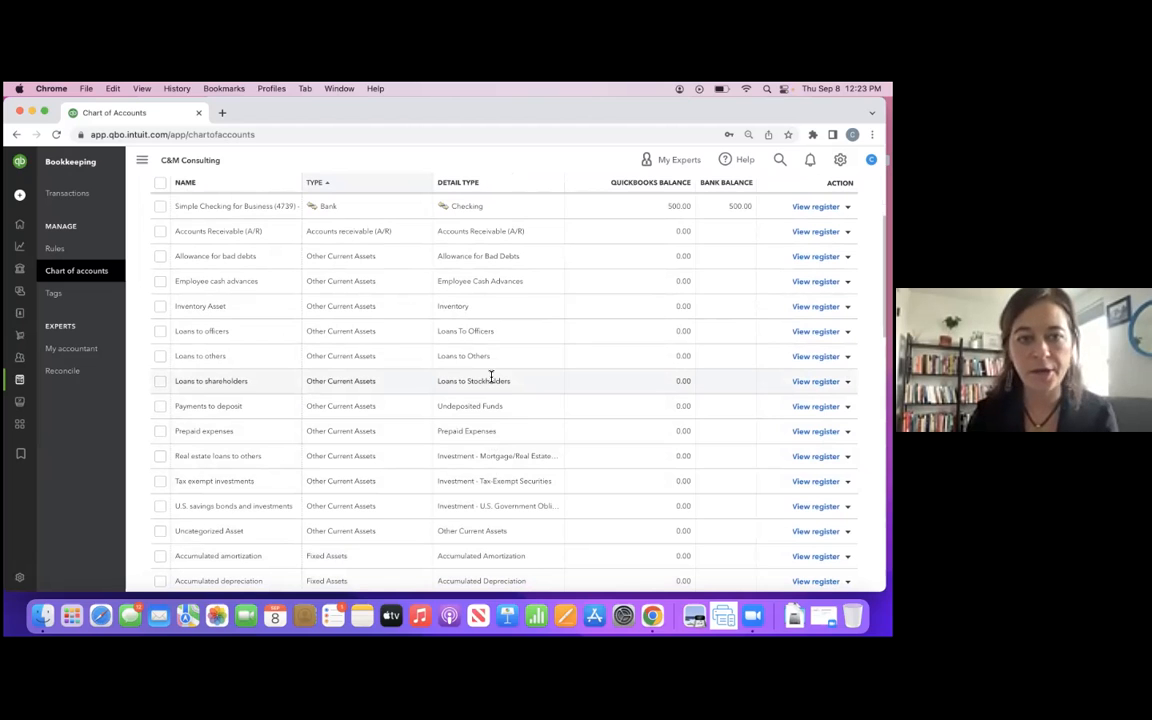
scroll(491, 377, down, 1)
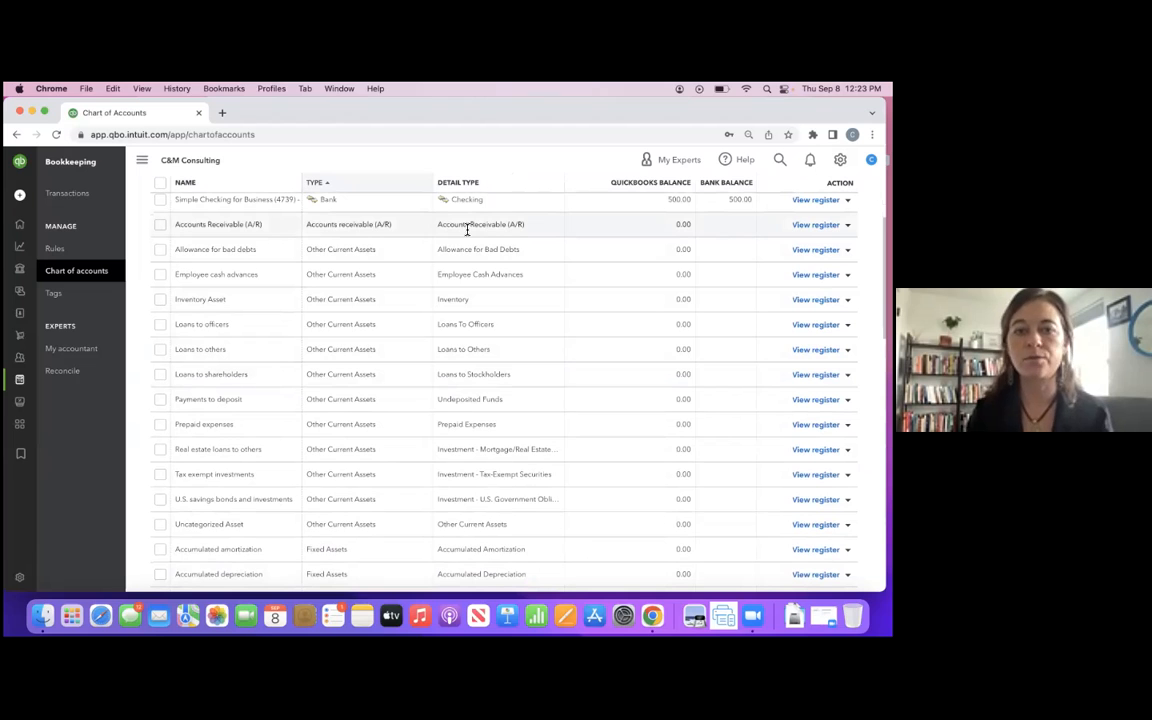
scroll(467, 229, down, 5)
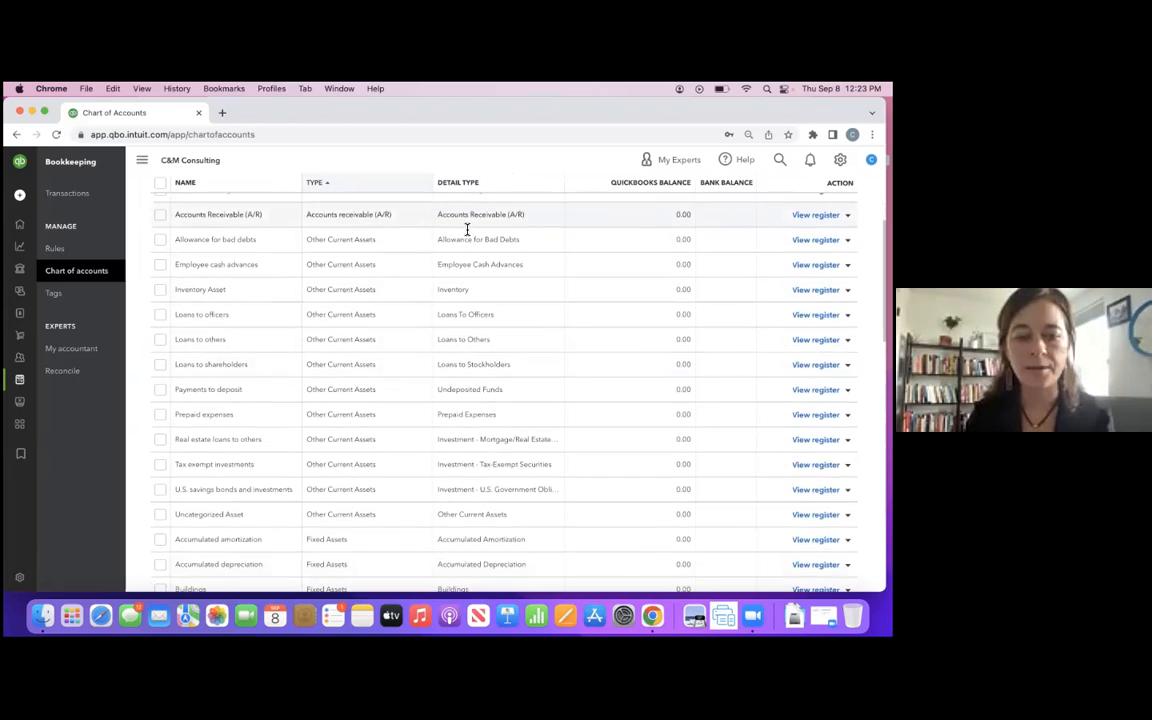
scroll(450, 428, down, 3)
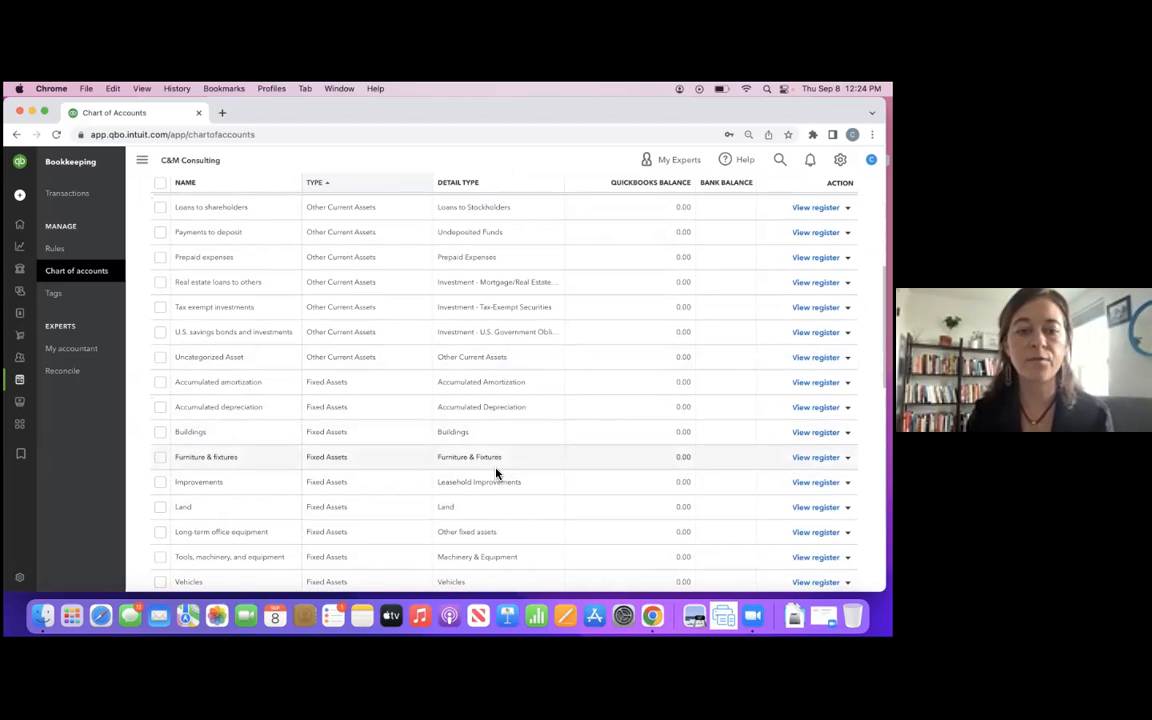
scroll(496, 472, down, 3)
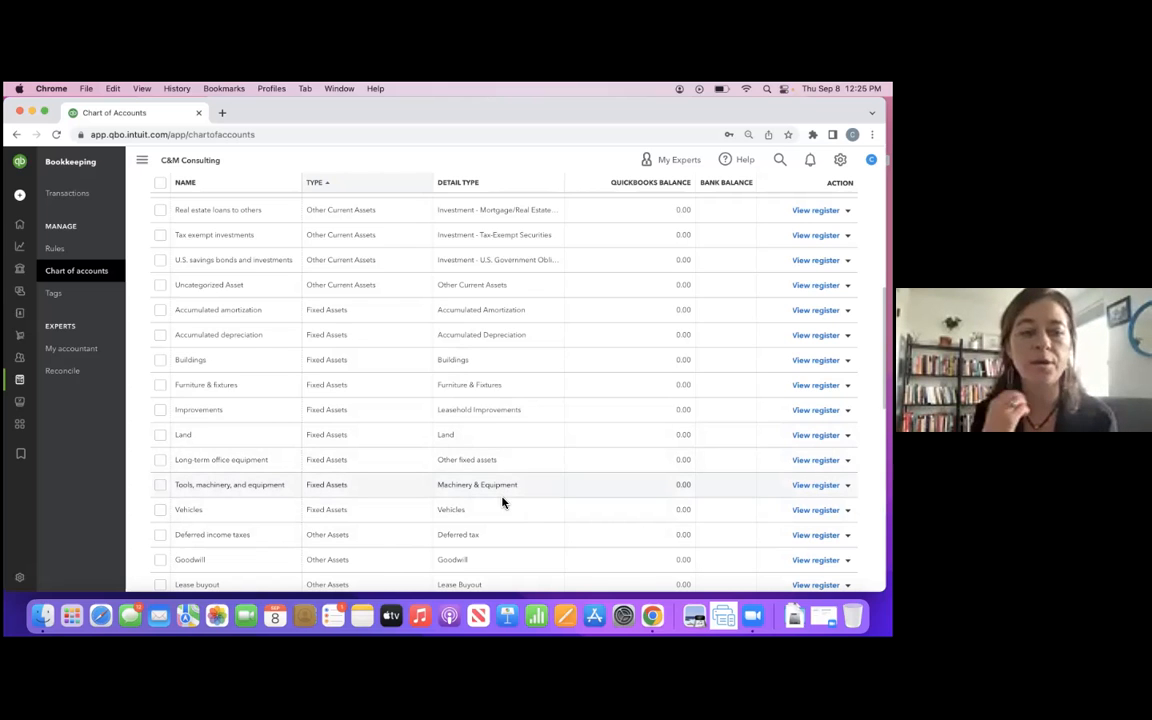
scroll(502, 502, down, 1)
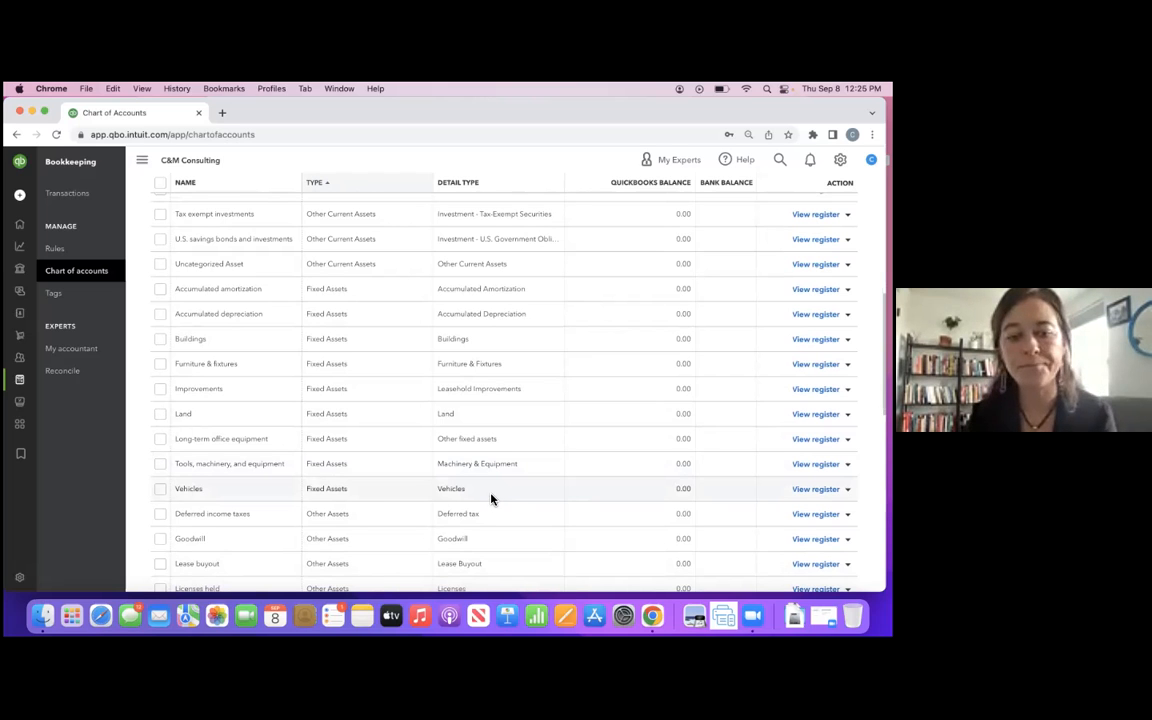
scroll(491, 498, down, 2)
scroll(491, 498, down, 1)
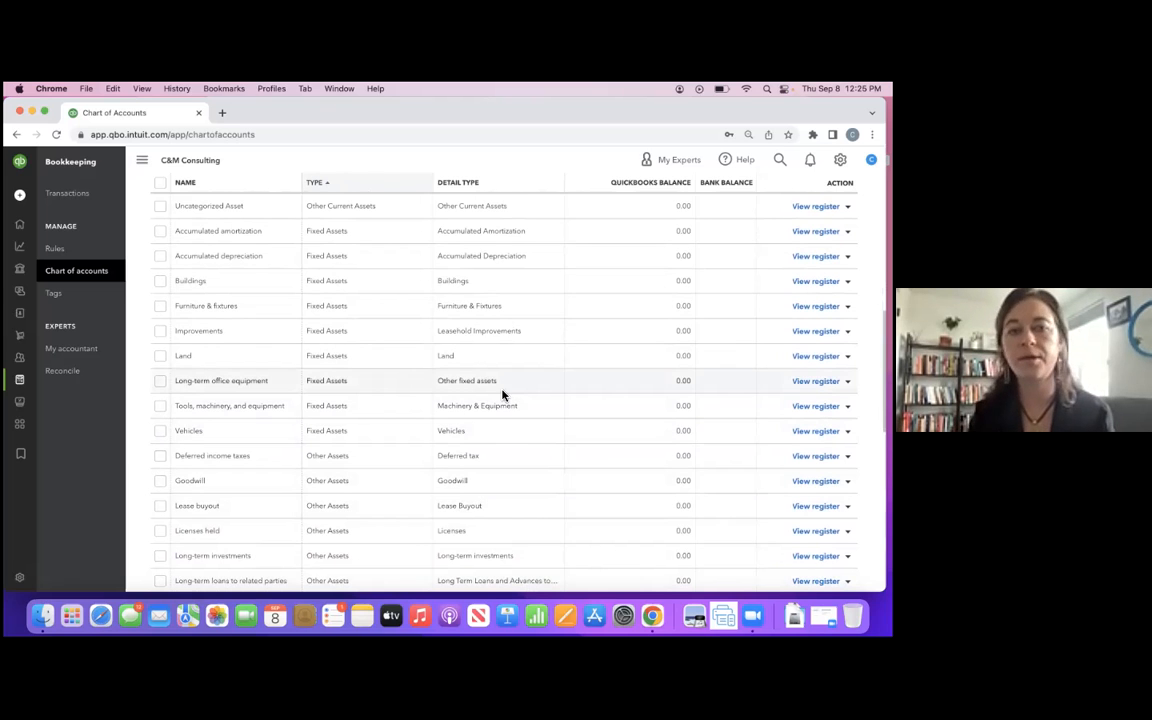
scroll(502, 388, up, 10)
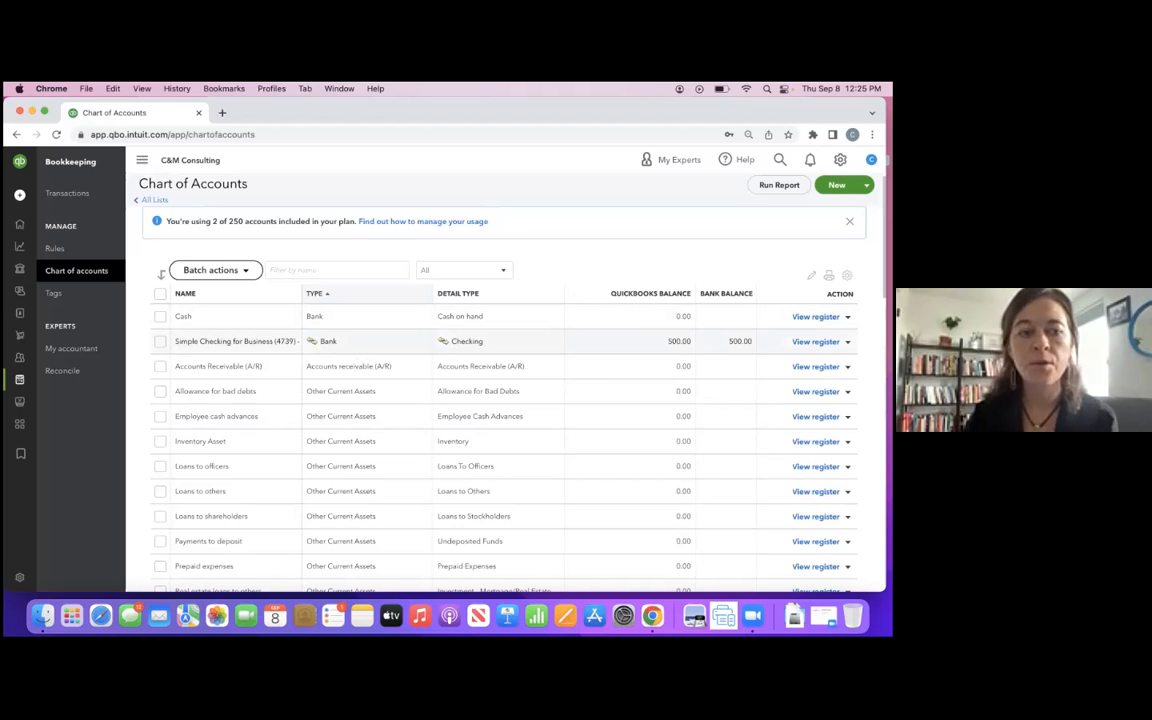
- Look through the liability and equity accounts to the end of the first page and open the second page of accounts
scroll(450, 341, down, 8)
scroll(450, 341, down, 8)
scroll(450, 350, down, 3)
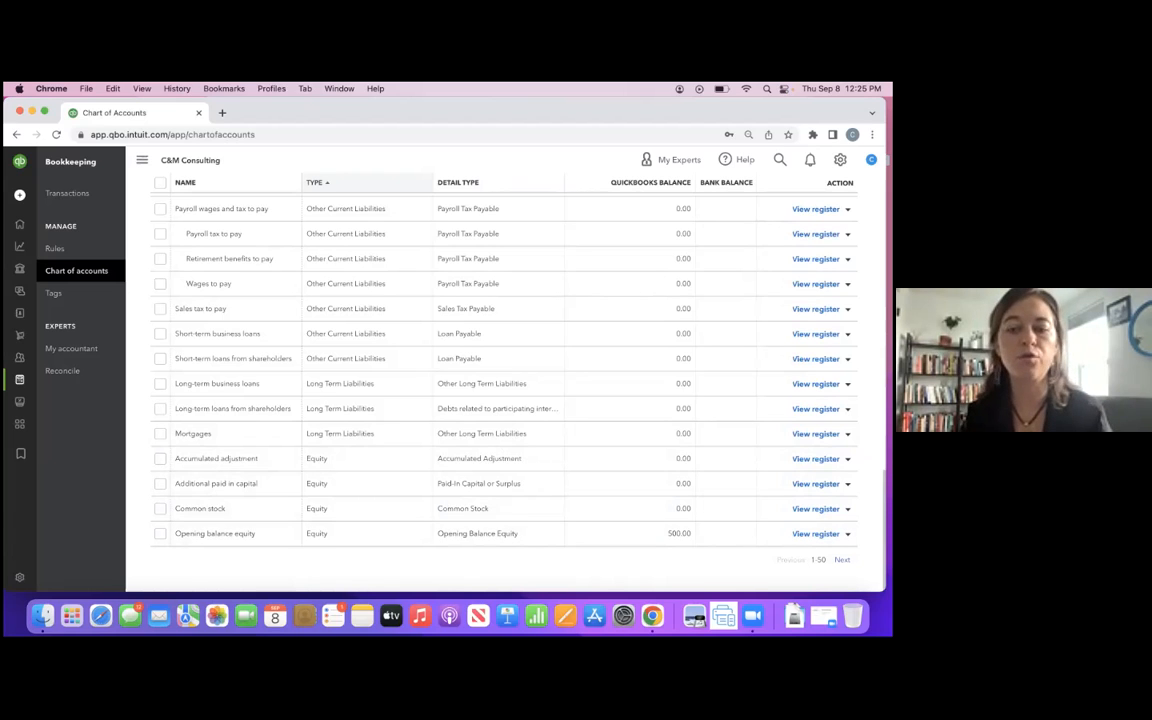
click(842, 560)
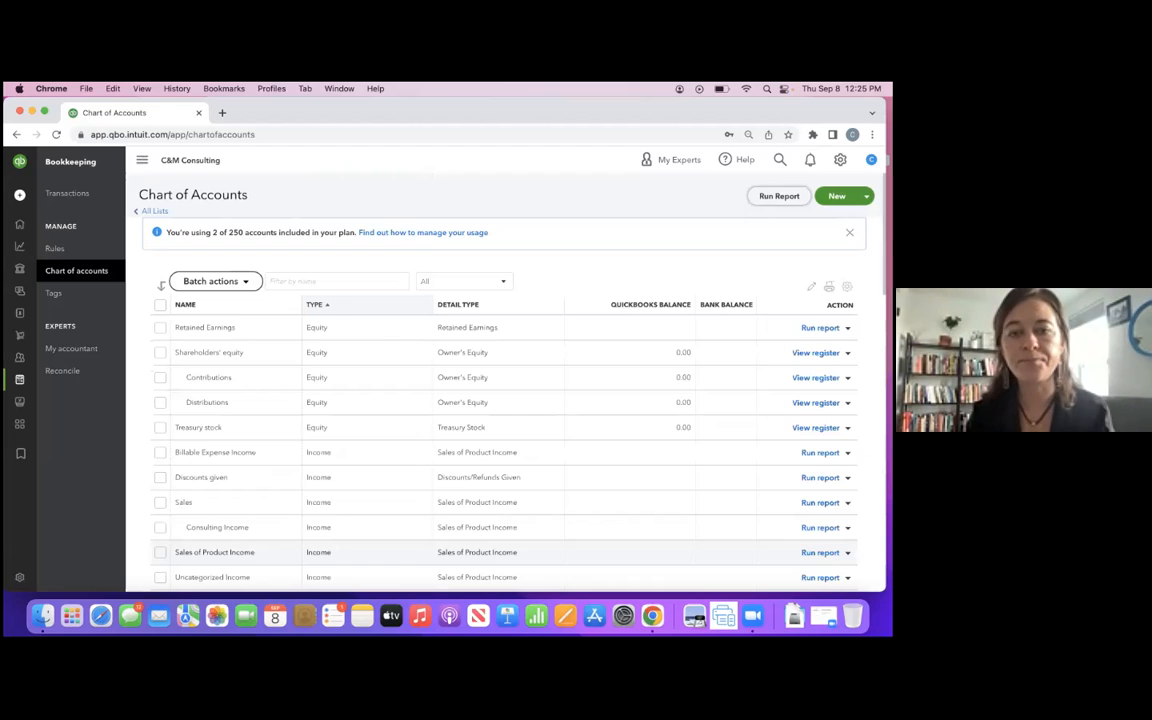
- Examine the income, cost of goods sold and expense accounts on the second page, including their subaccounts, and return to the page's start
scroll(500, 445, down, 5)
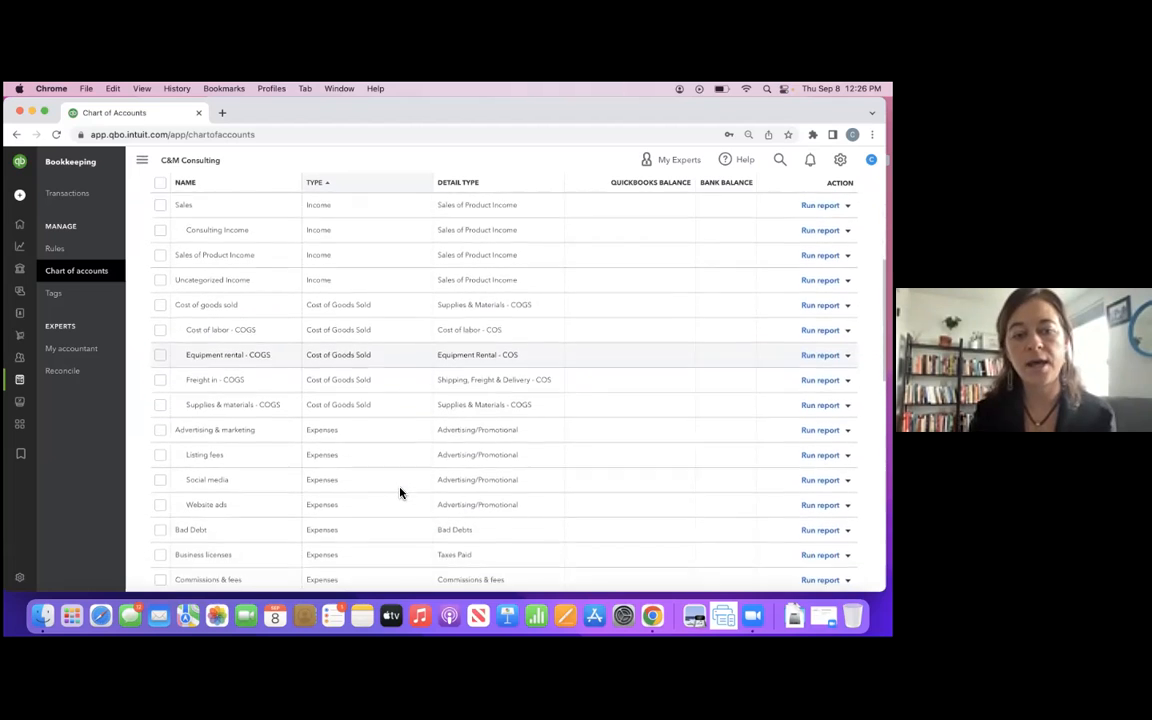
scroll(400, 492, down, 1)
scroll(400, 492, up, 1)
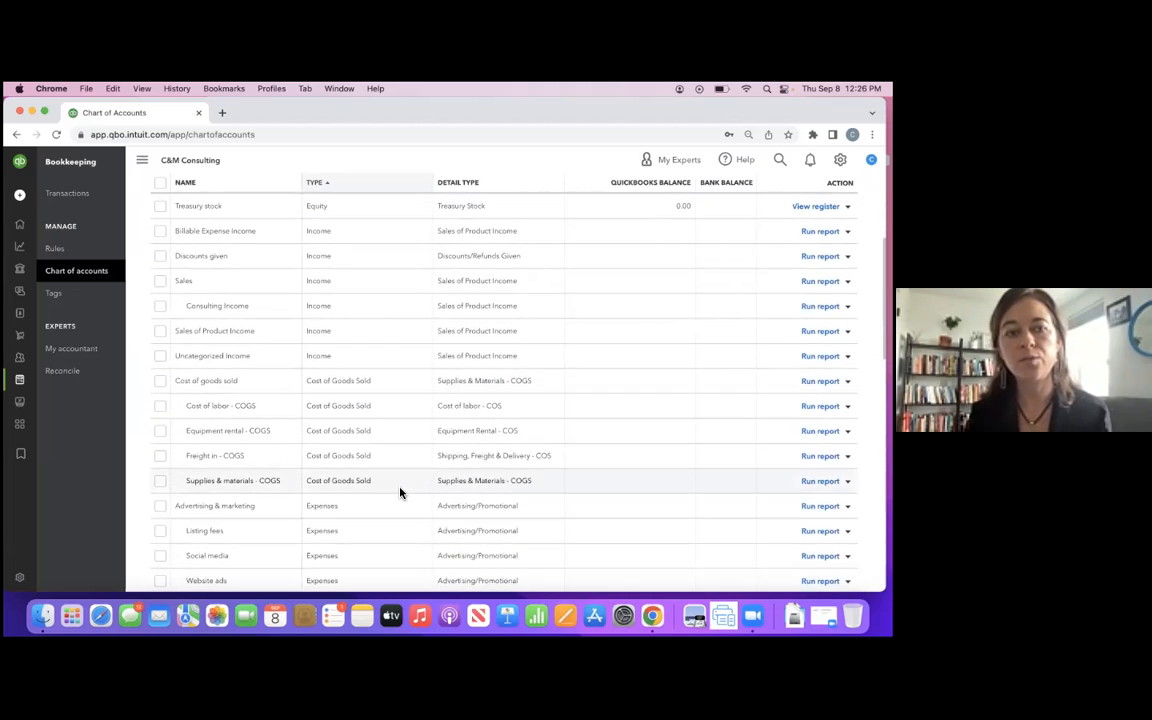
scroll(400, 492, up, 1)
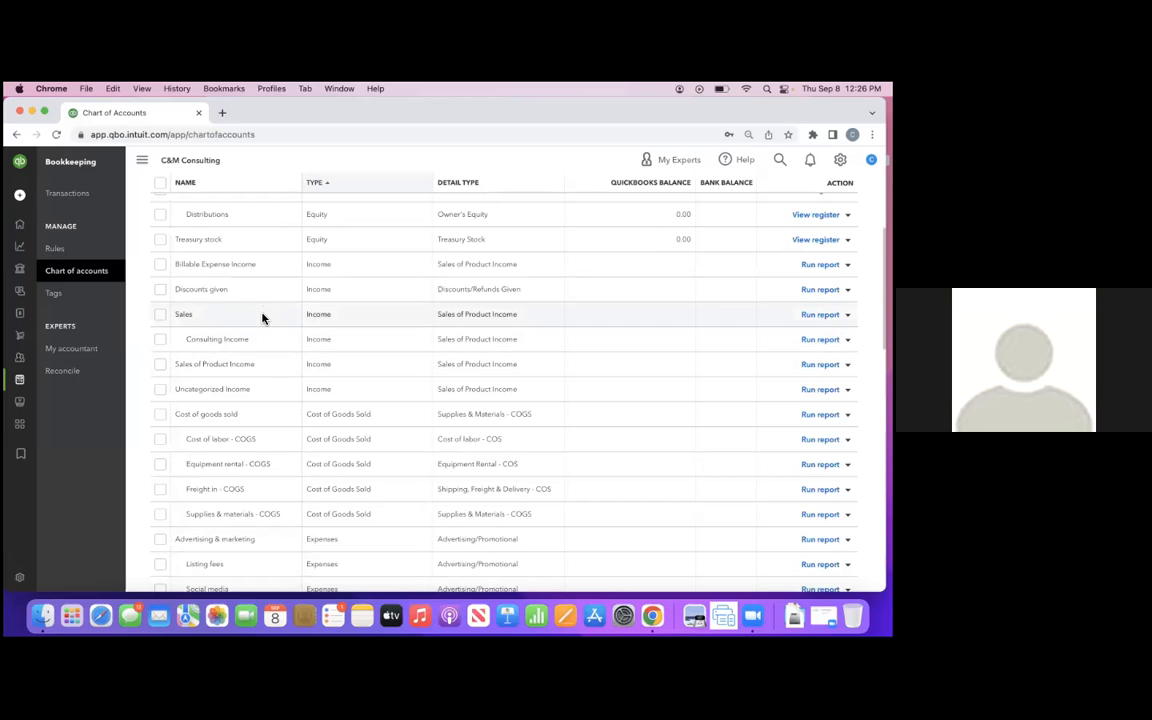
scroll(265, 356, down, 1)
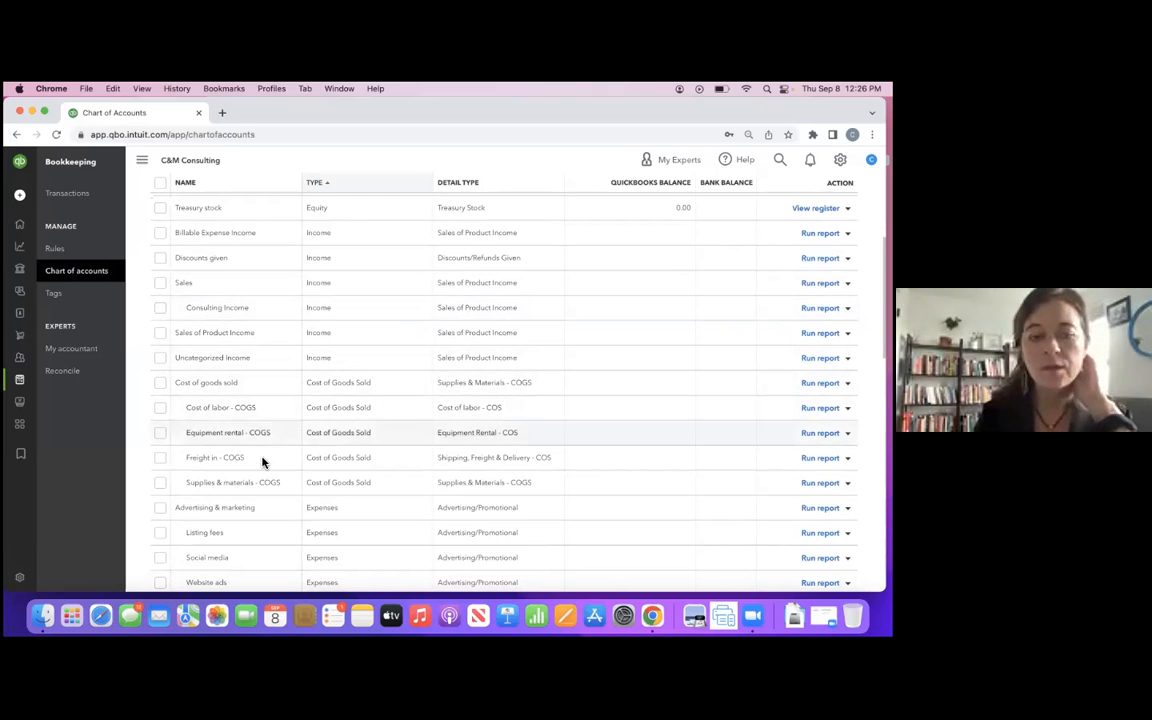
scroll(362, 418, up, 2)
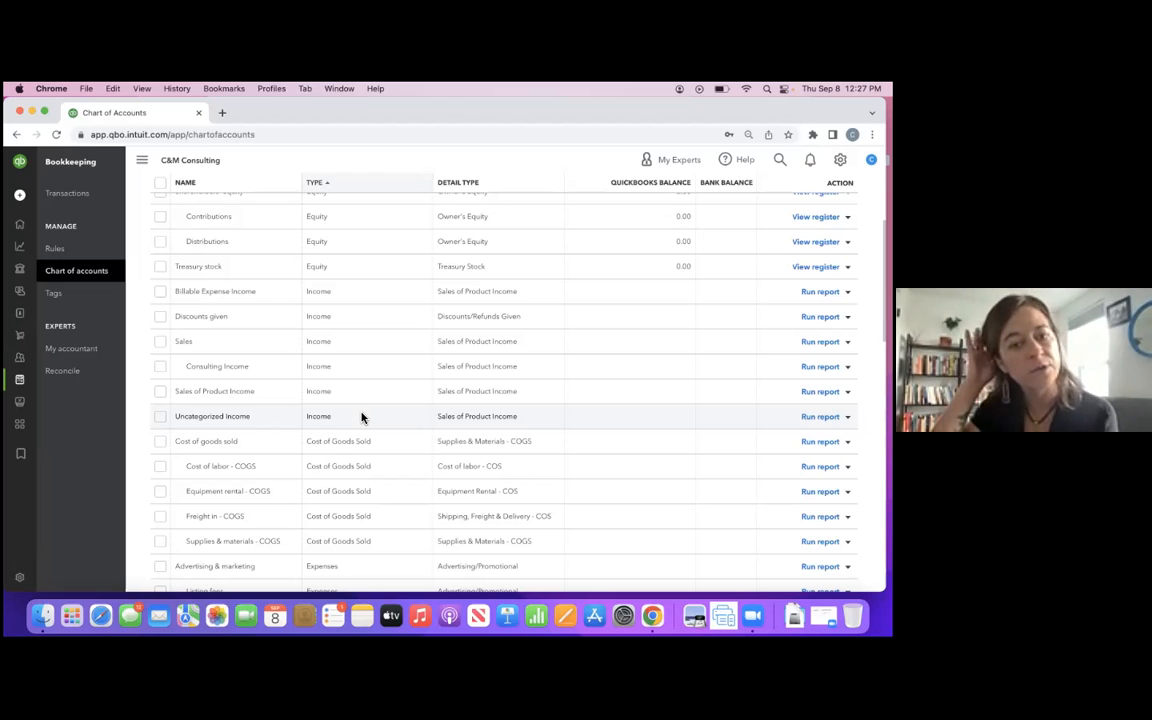
scroll(357, 465, down, 1)
scroll(357, 465, down, 1)
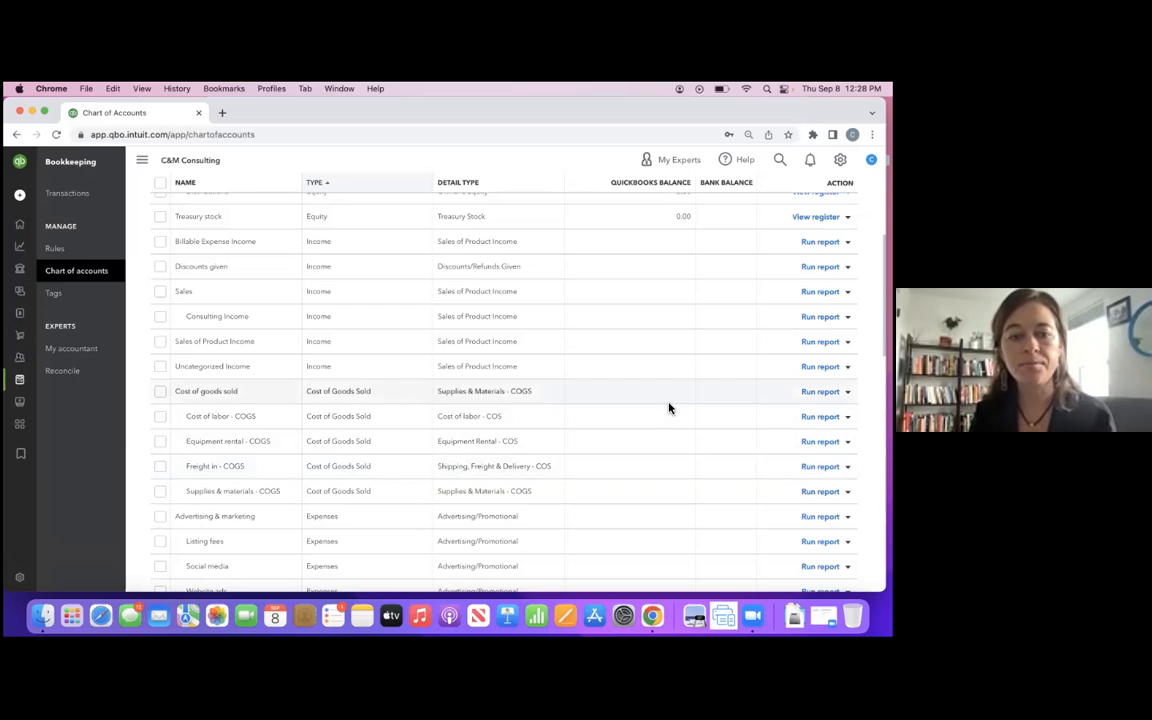
scroll(601, 361, up, 5)
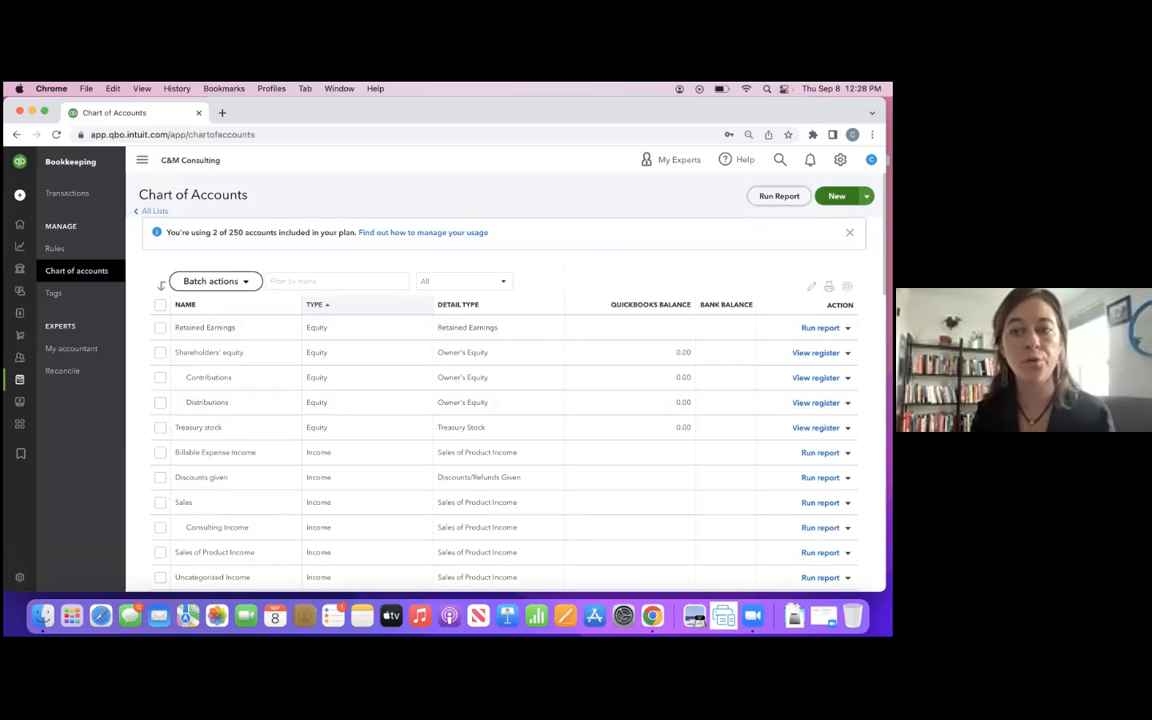
- Start a new category named "Diary Good" and open the choice of its parent category
click(837, 196)
click(724, 234)
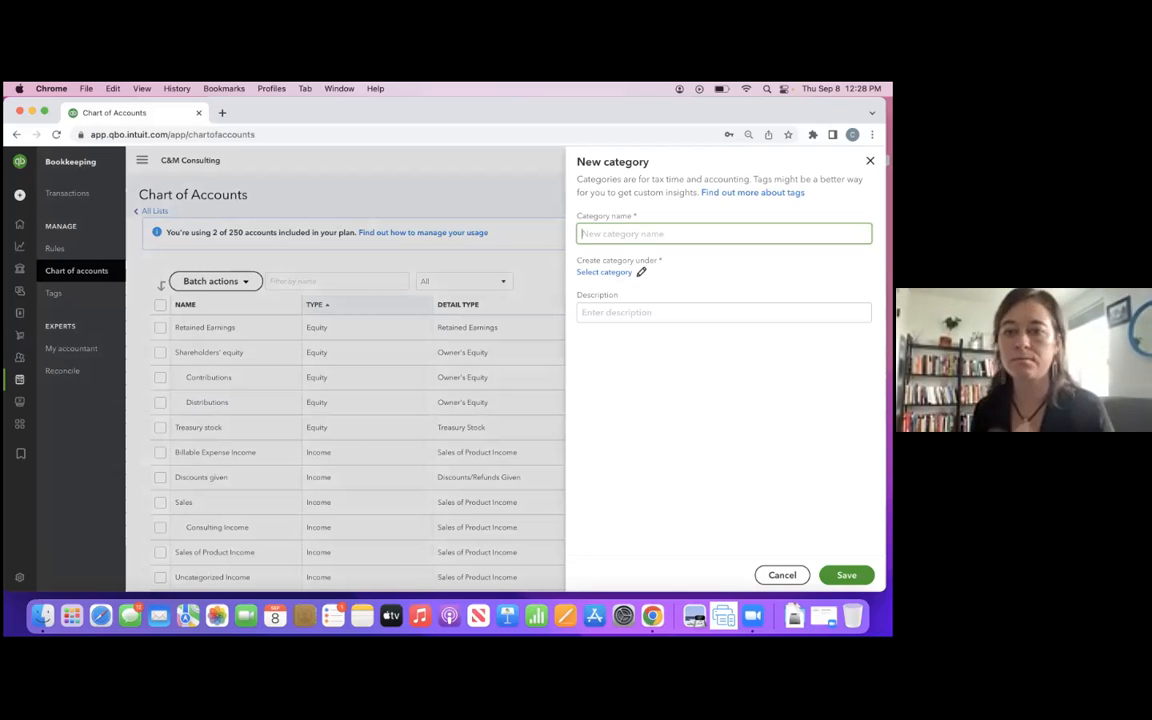
text(Diary)
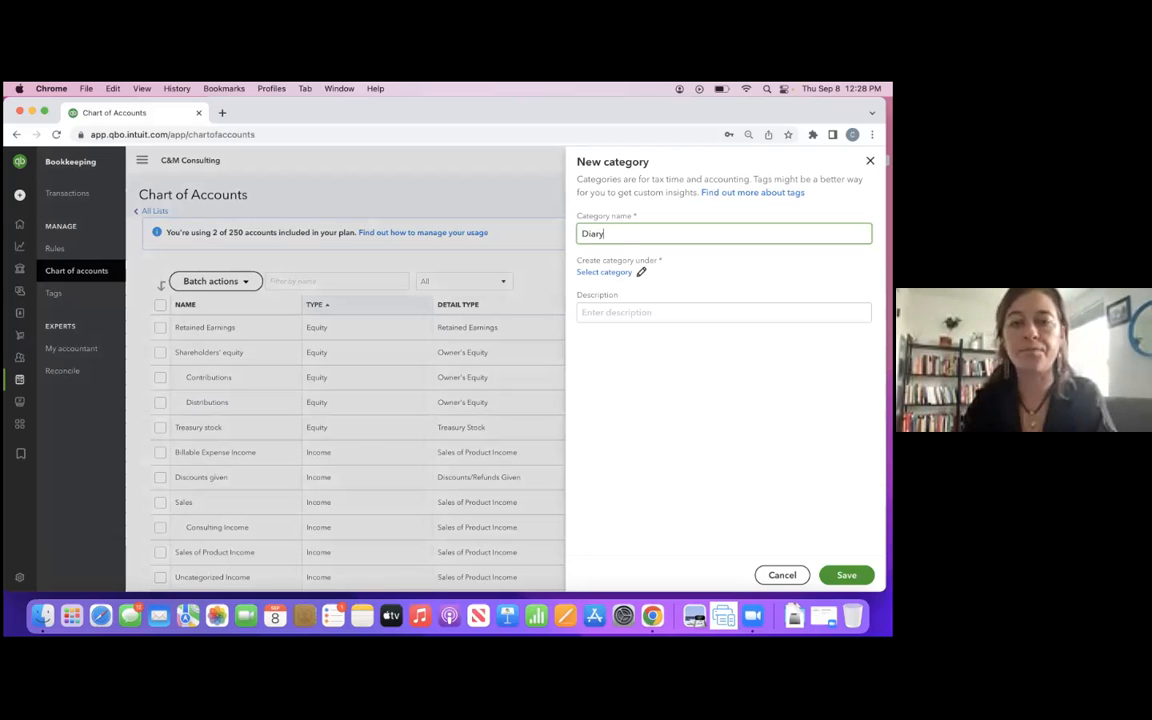
key(BackSpace)
key(BackSpace)
key(BackSpace)
text(ary Good)
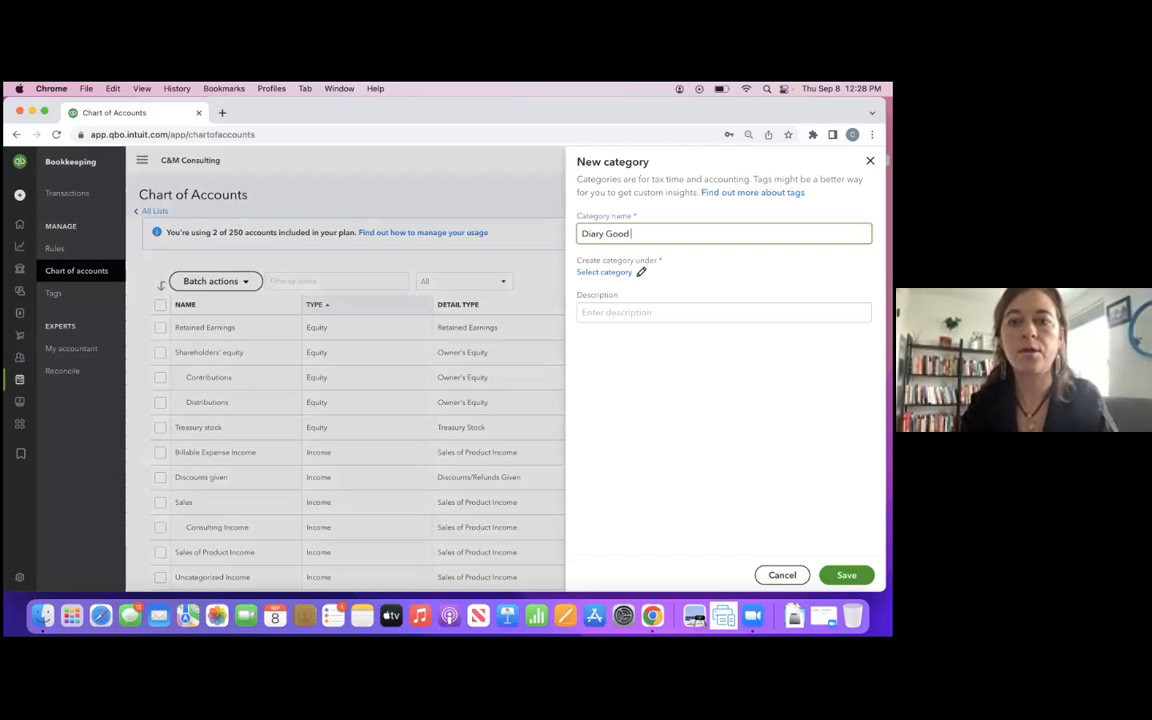
click(617, 273)
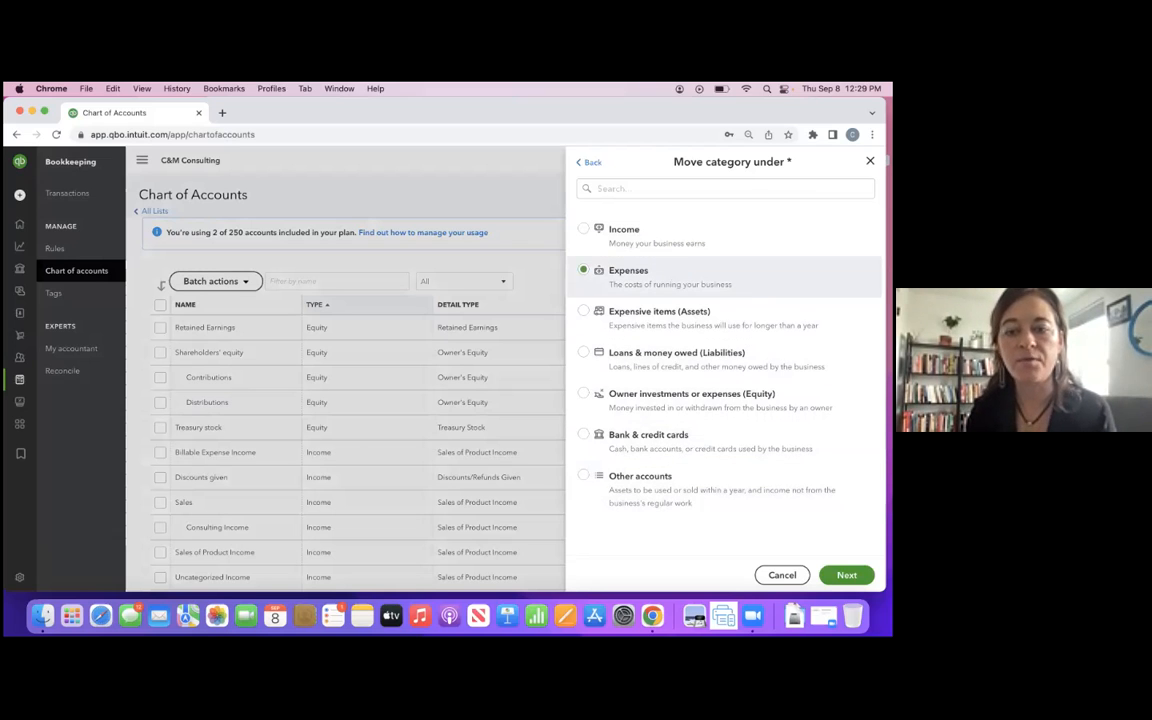
click(677, 280)
click(846, 575)
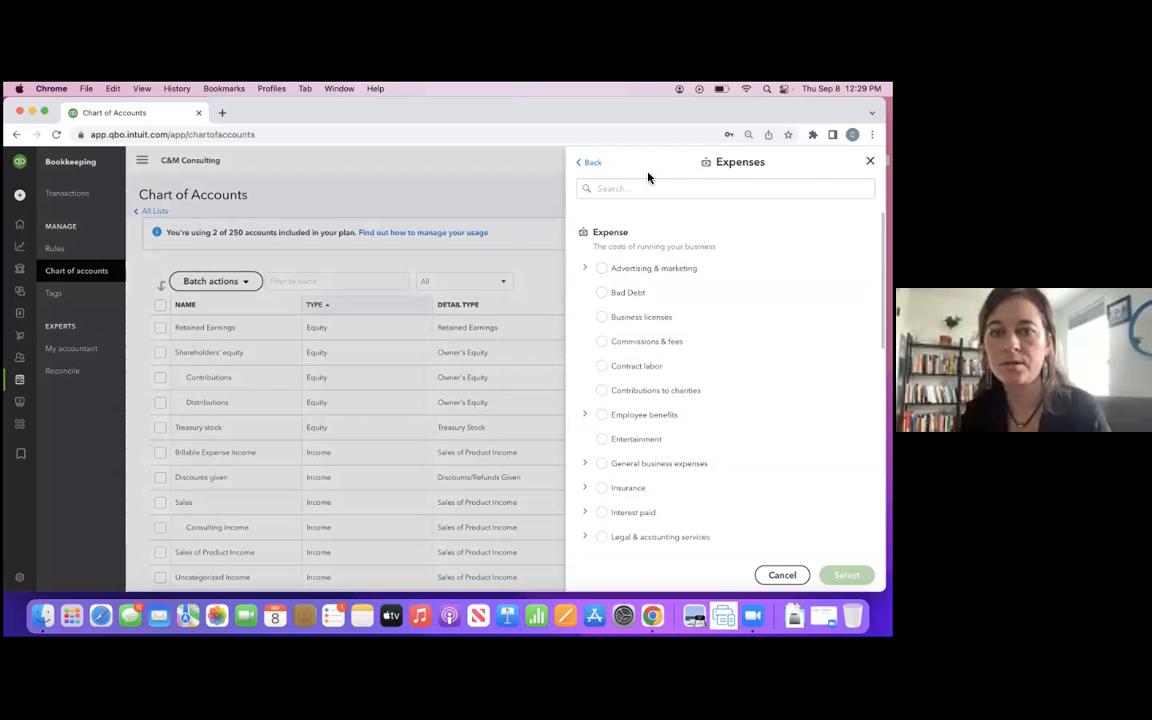
click(592, 163)
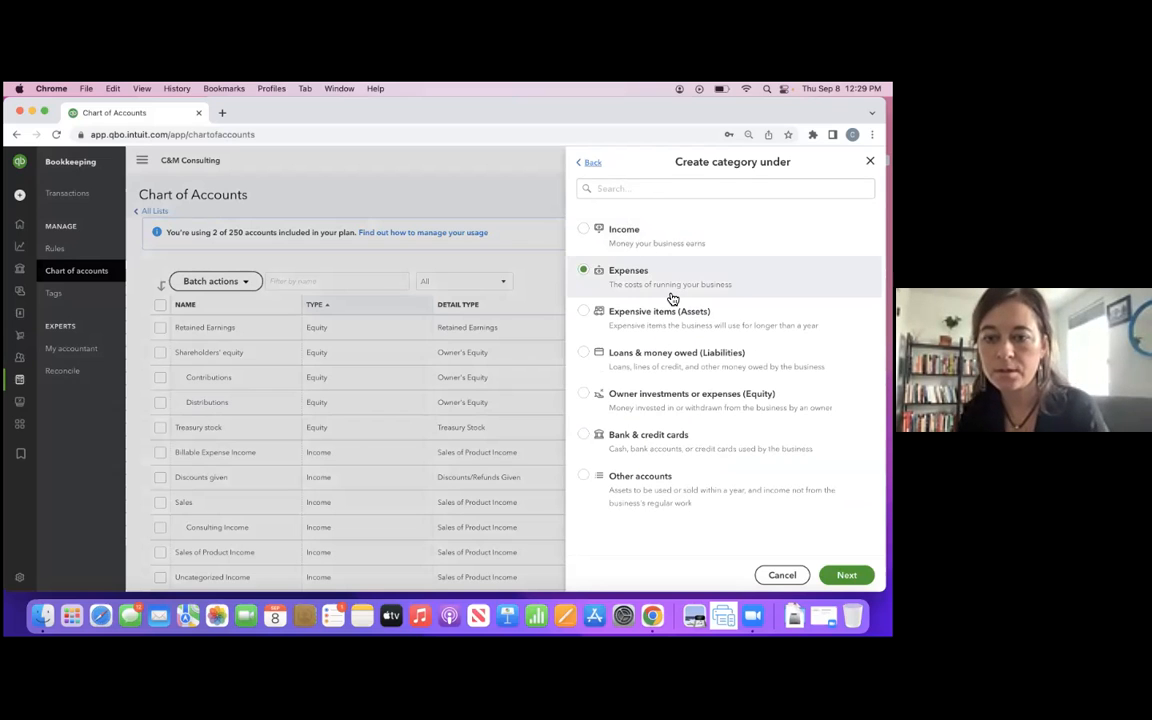
- Find "cost" among the parent categories, place the new category under Cost of goods sold, and save it with the name "Diary Goods"
click(650, 189)
text(cost)
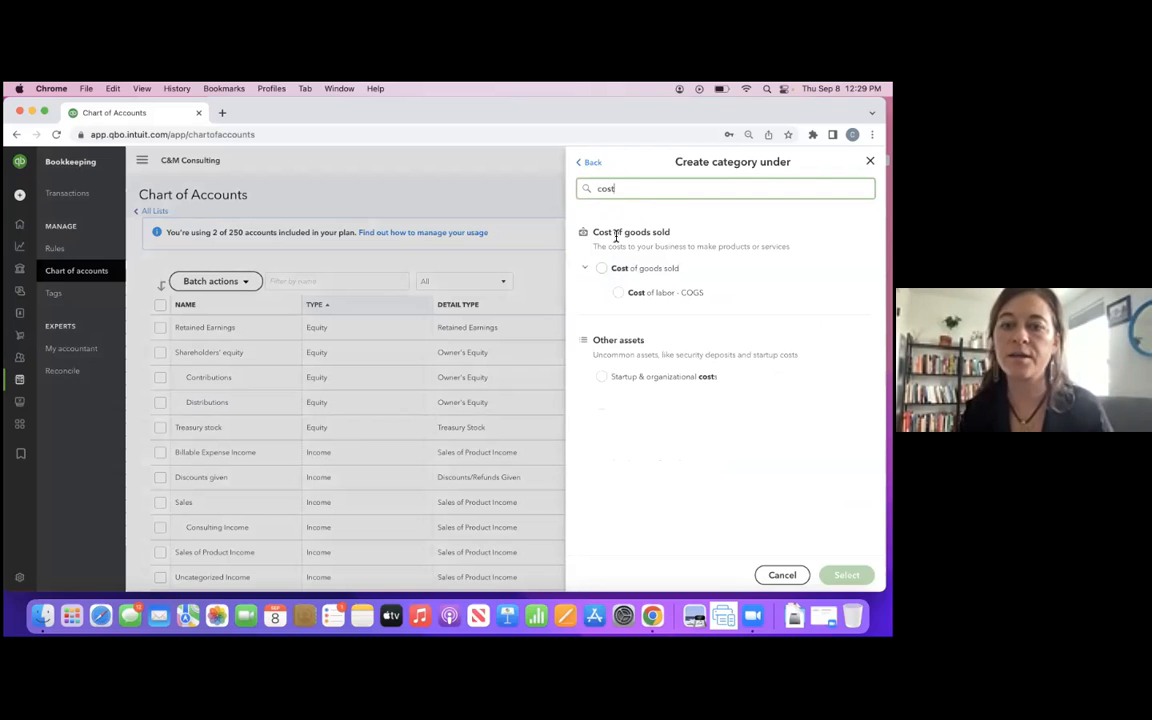
click(602, 270)
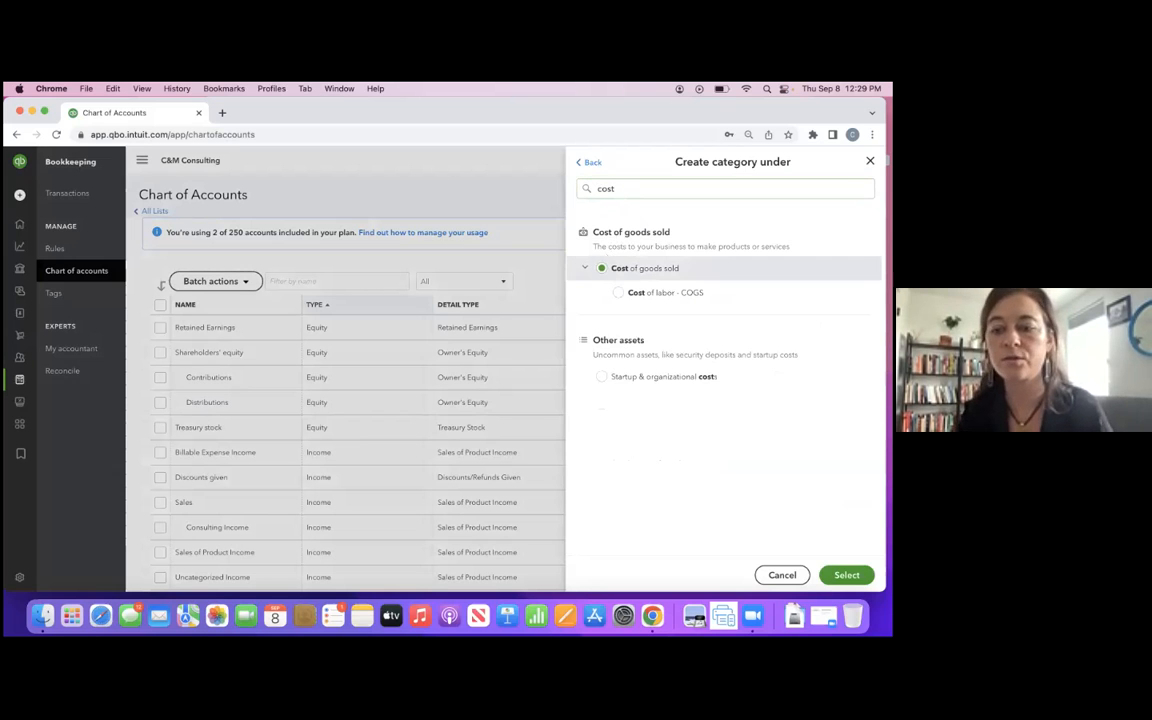
click(847, 575)
click(659, 235)
text(s)
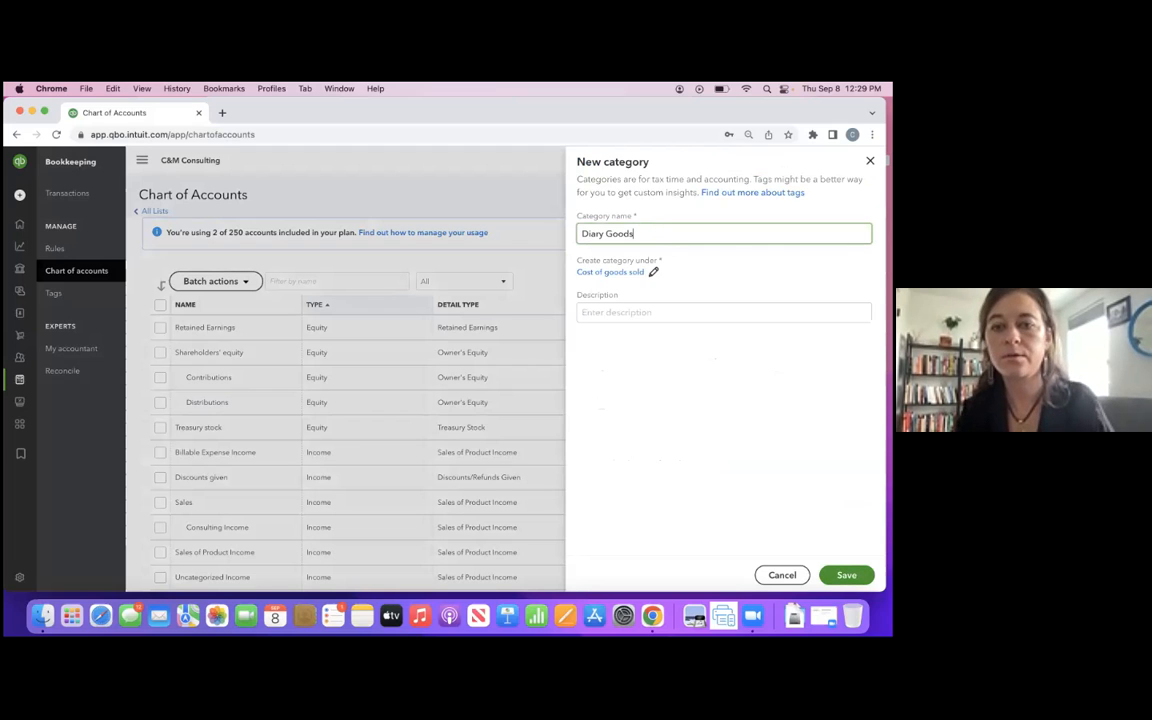
key(Return)
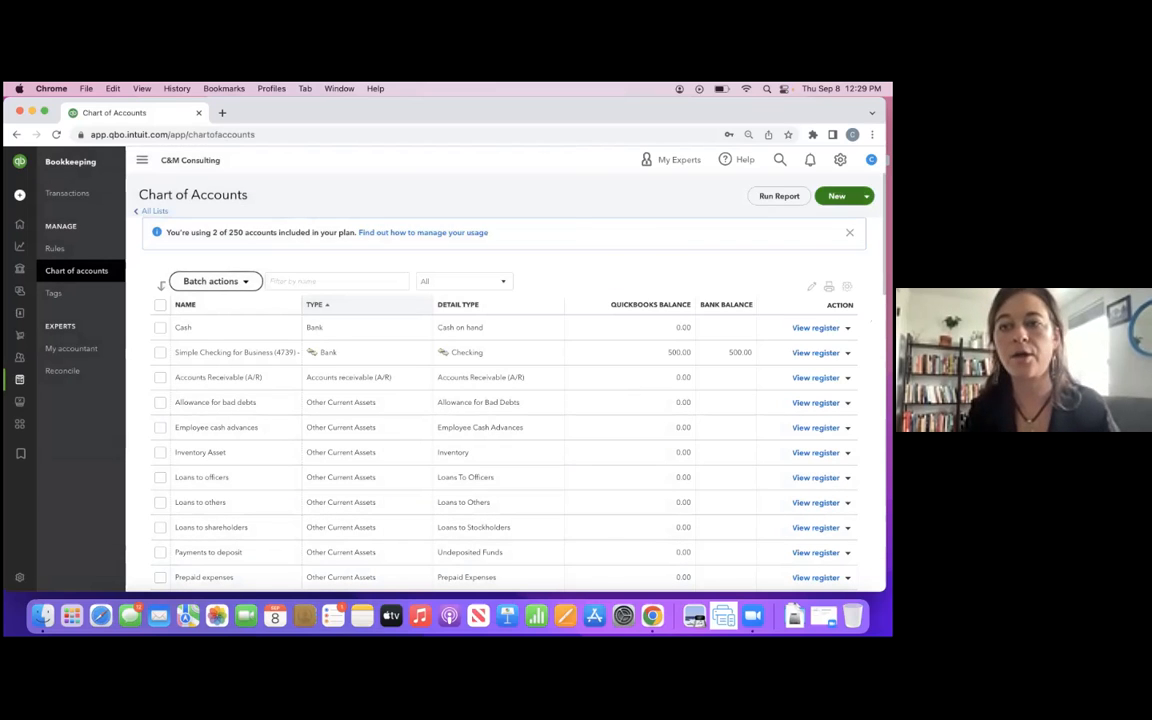
- Create and save a new category named "Dry Goods" under Cost of goods sold, finding the parent by searching for "cost"
click(837, 196)
click(724, 234)
text(Dry Goods)
click(626, 273)
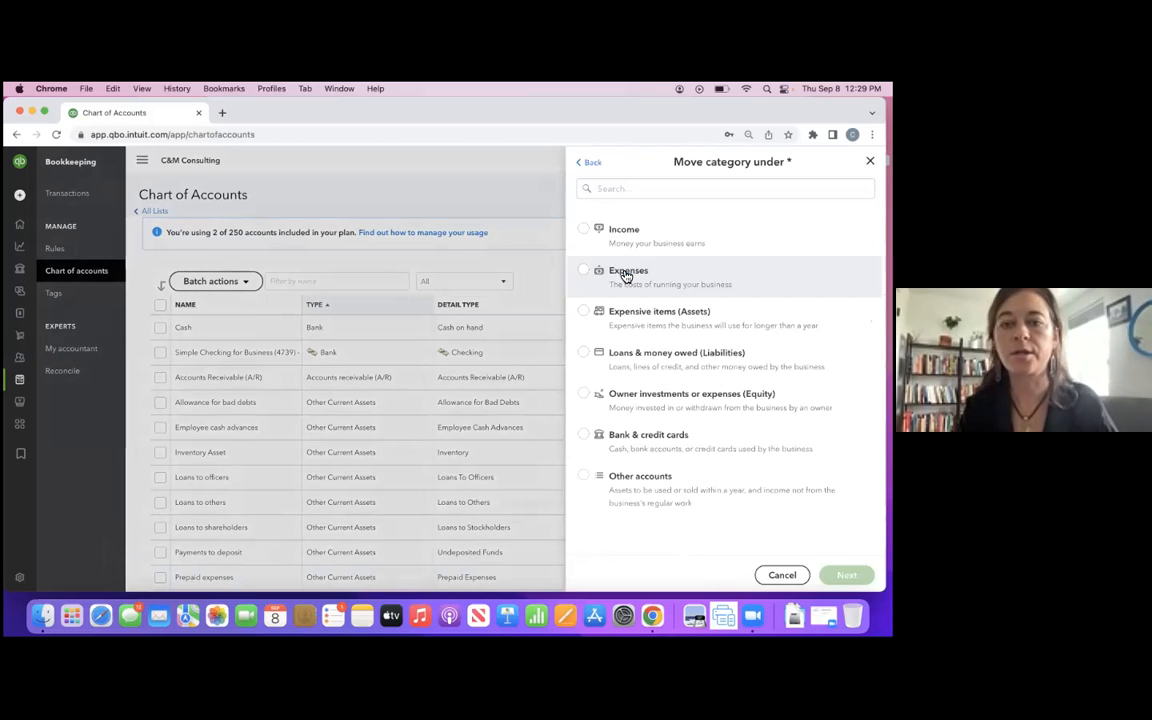
click(635, 190)
text(cost)
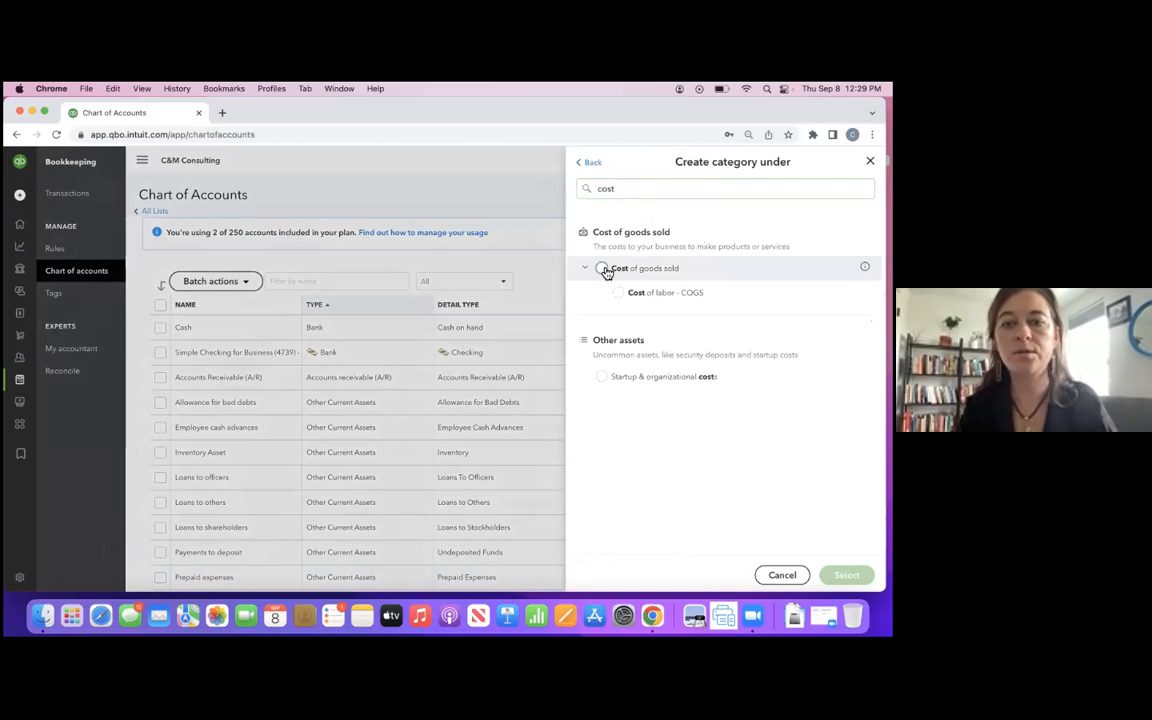
click(604, 268)
click(846, 575)
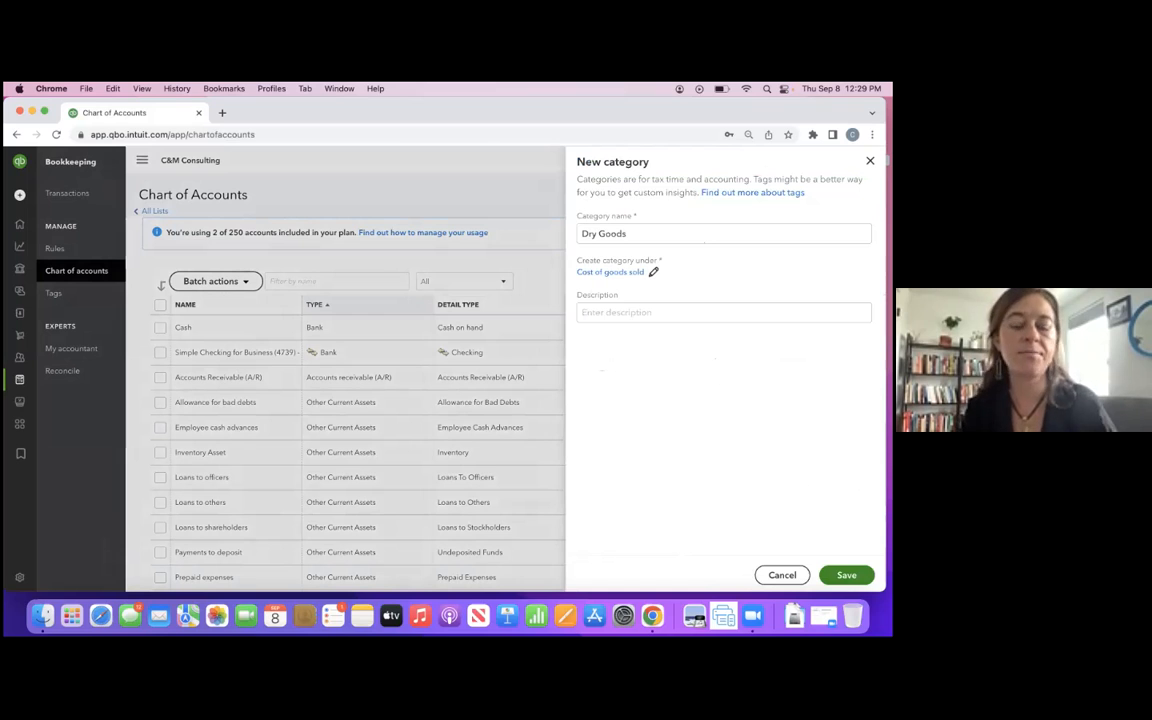
click(846, 575)
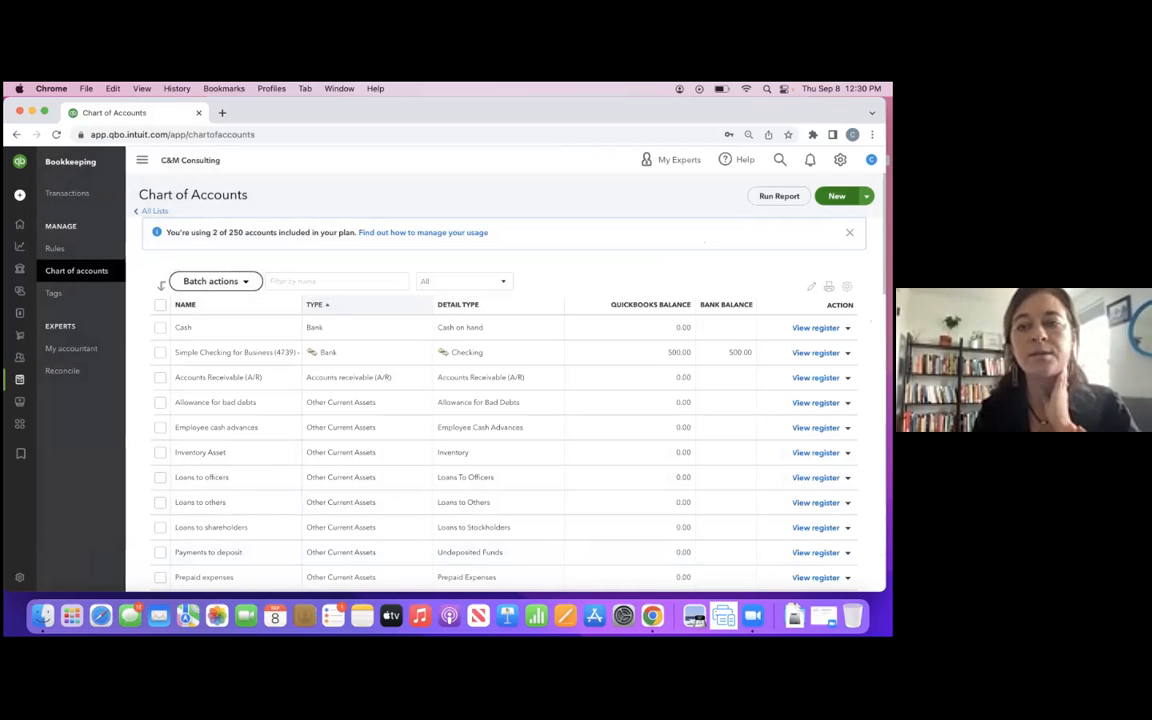
- Start a new category named "Rent" and choose Expenses as the group for its parent category
click(837, 196)
click(723, 234)
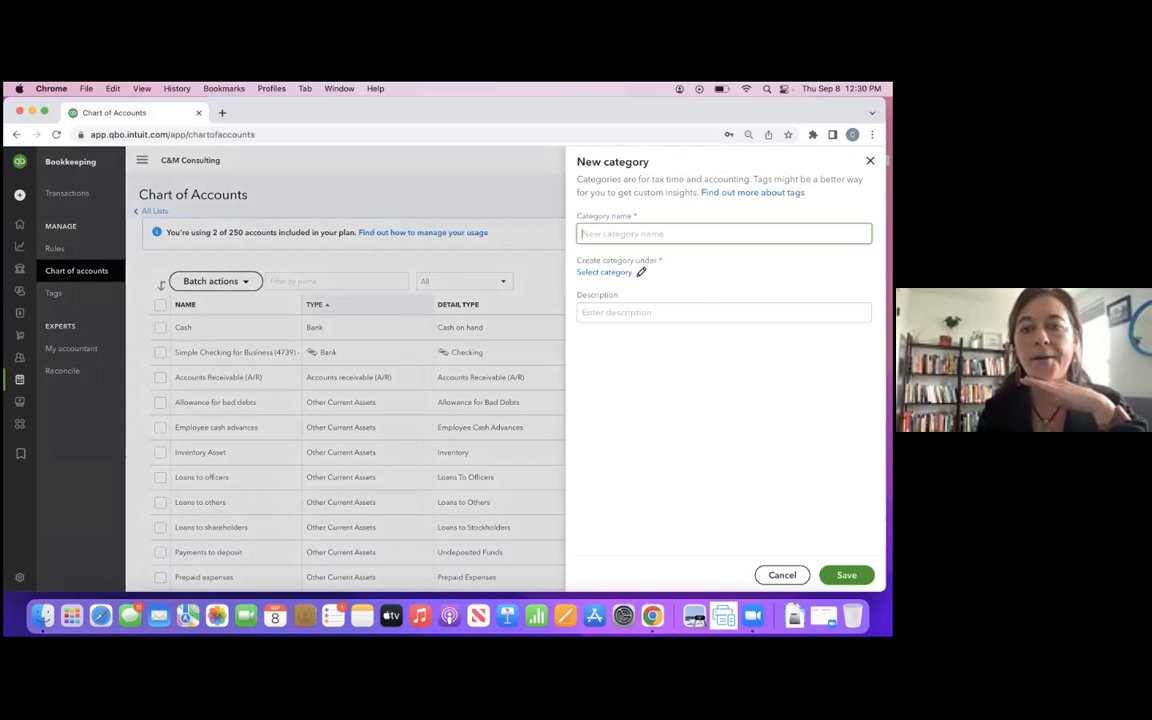
text(Ret)
text(nt)
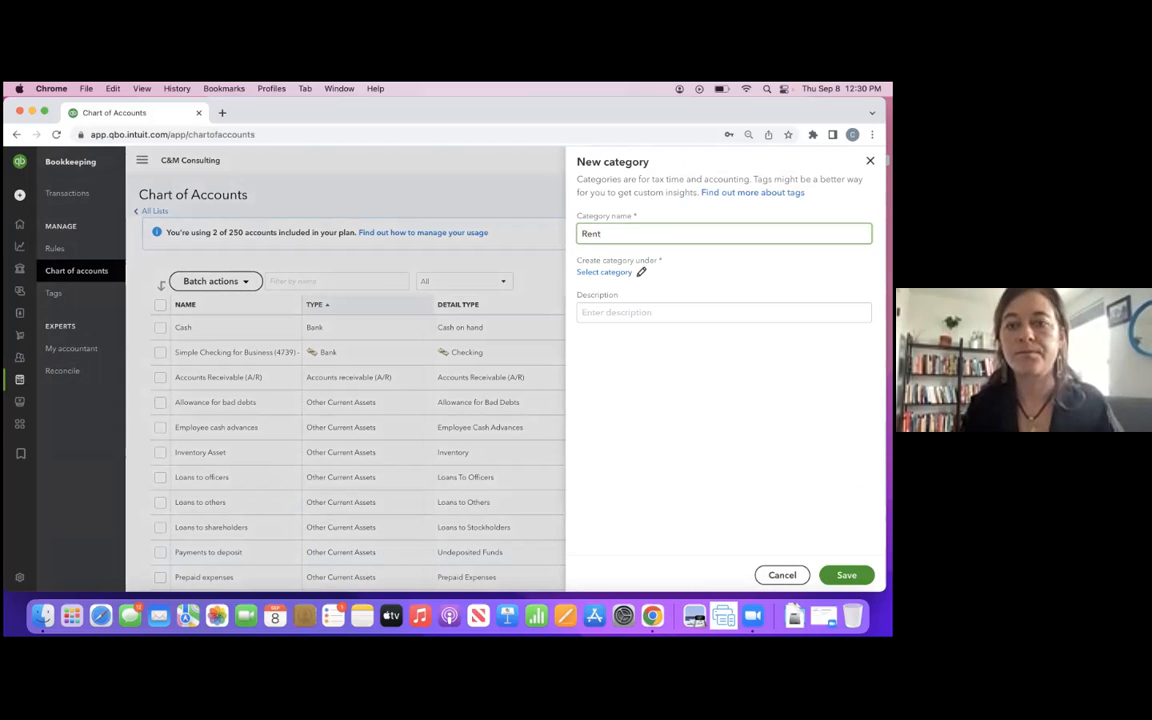
click(620, 273)
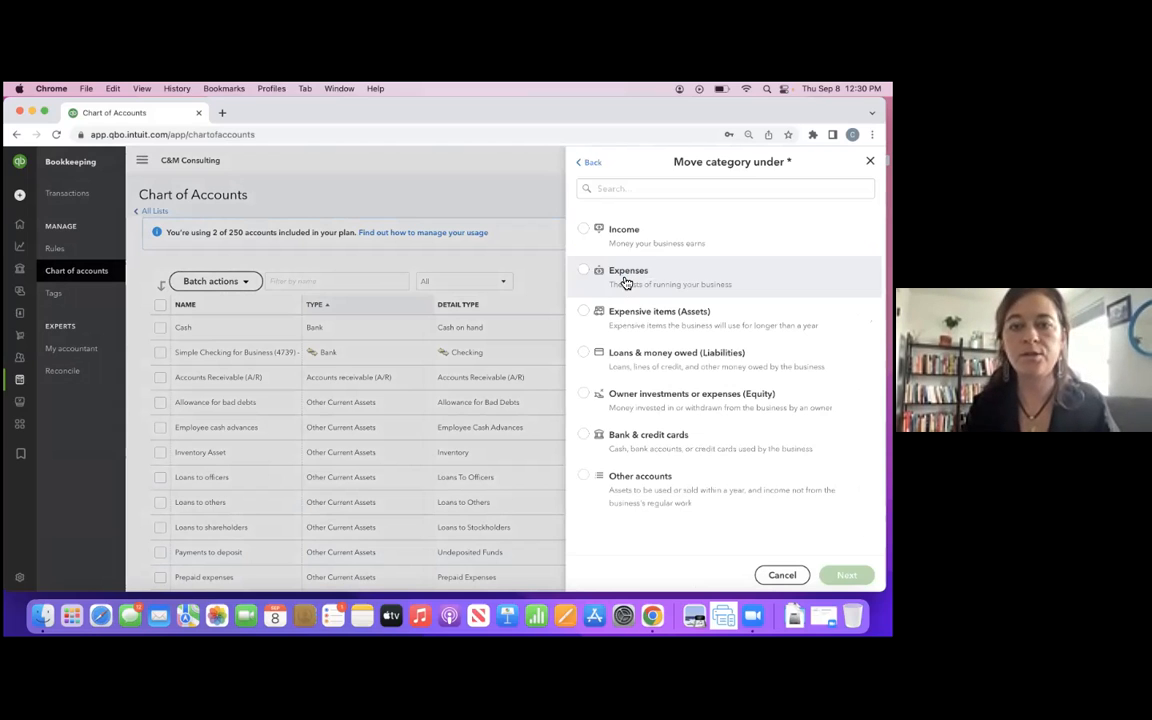
click(625, 280)
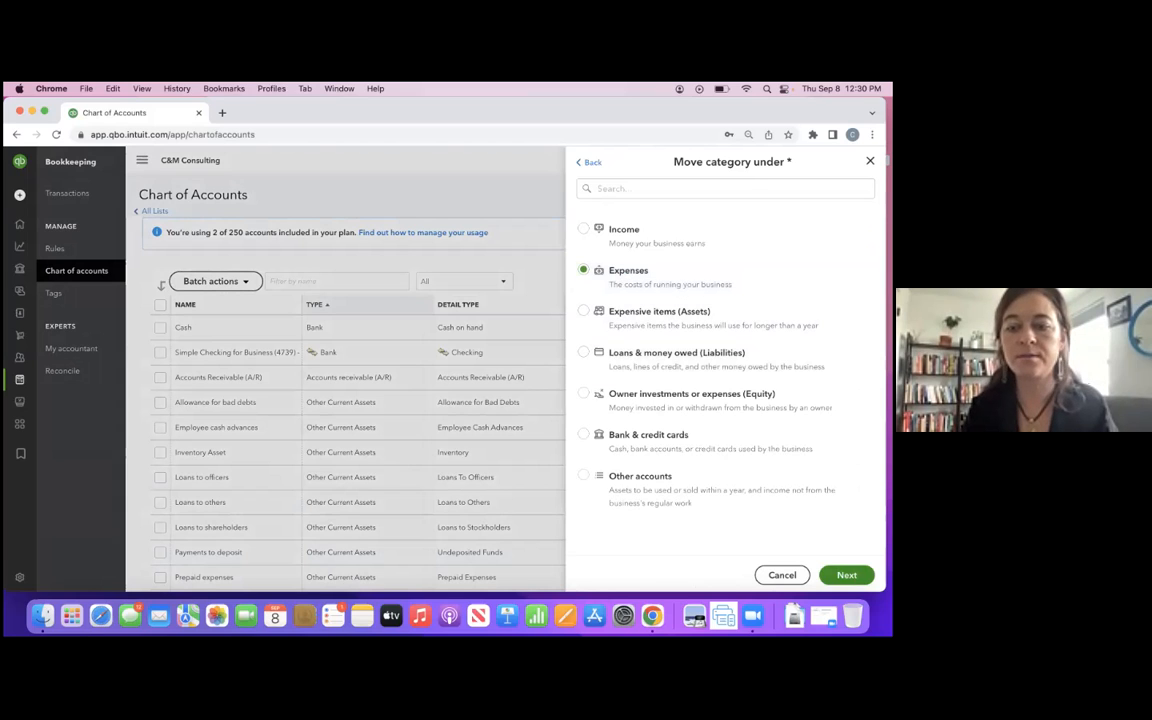
click(847, 575)
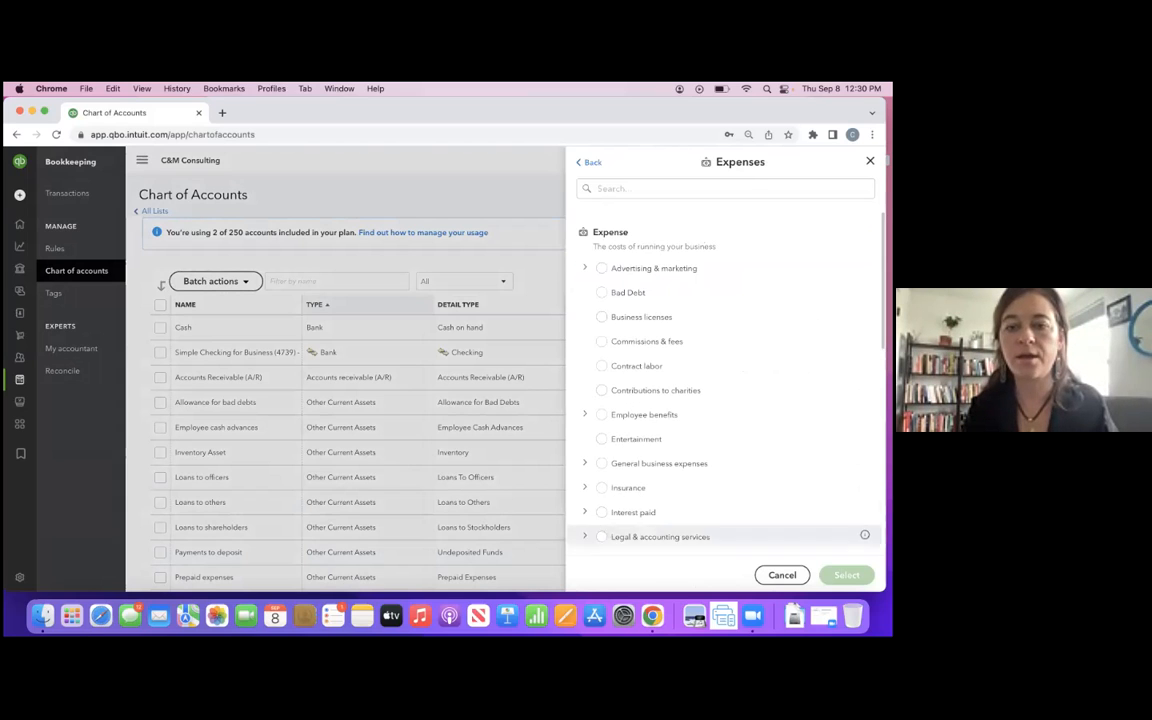
- Find "rent" among the expense categories, place the new category under Rent, and save it
scroll(725, 420, down, 1)
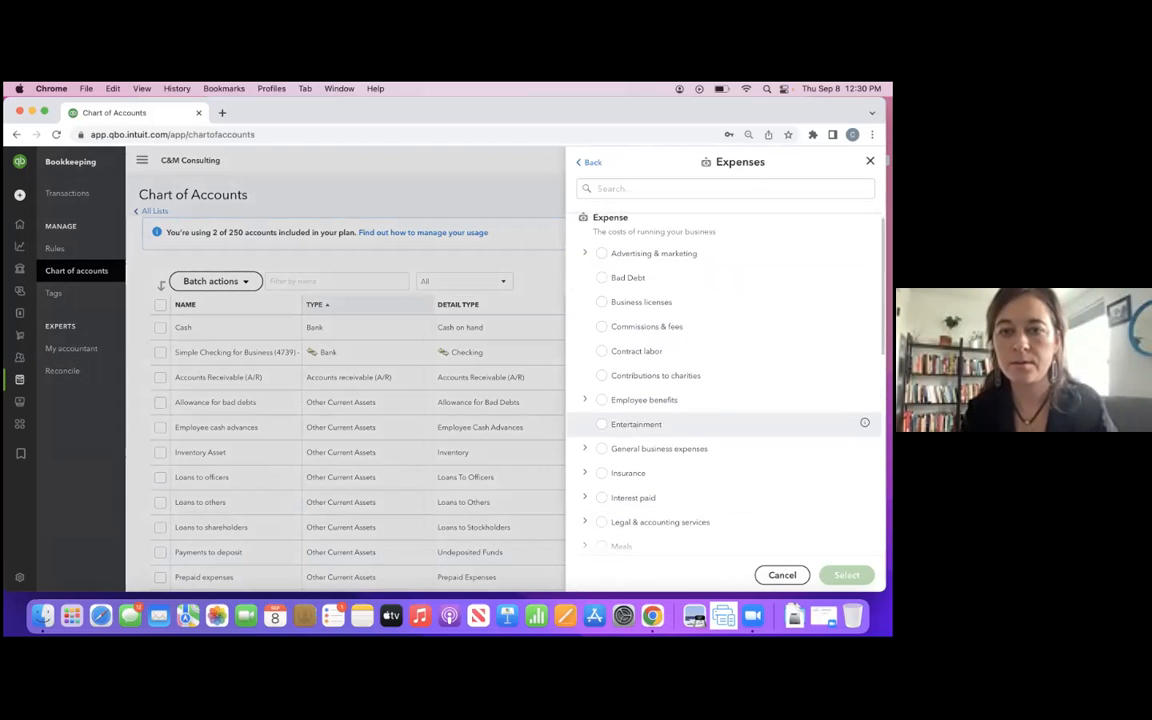
click(656, 186)
text(rent)
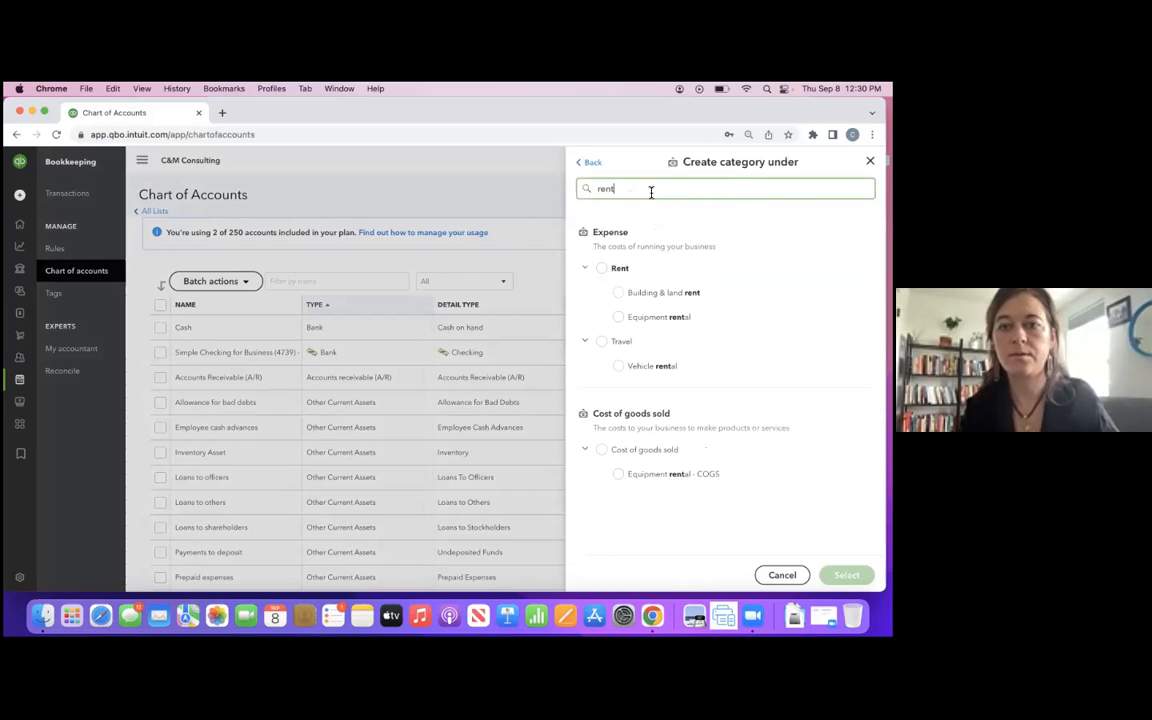
click(601, 268)
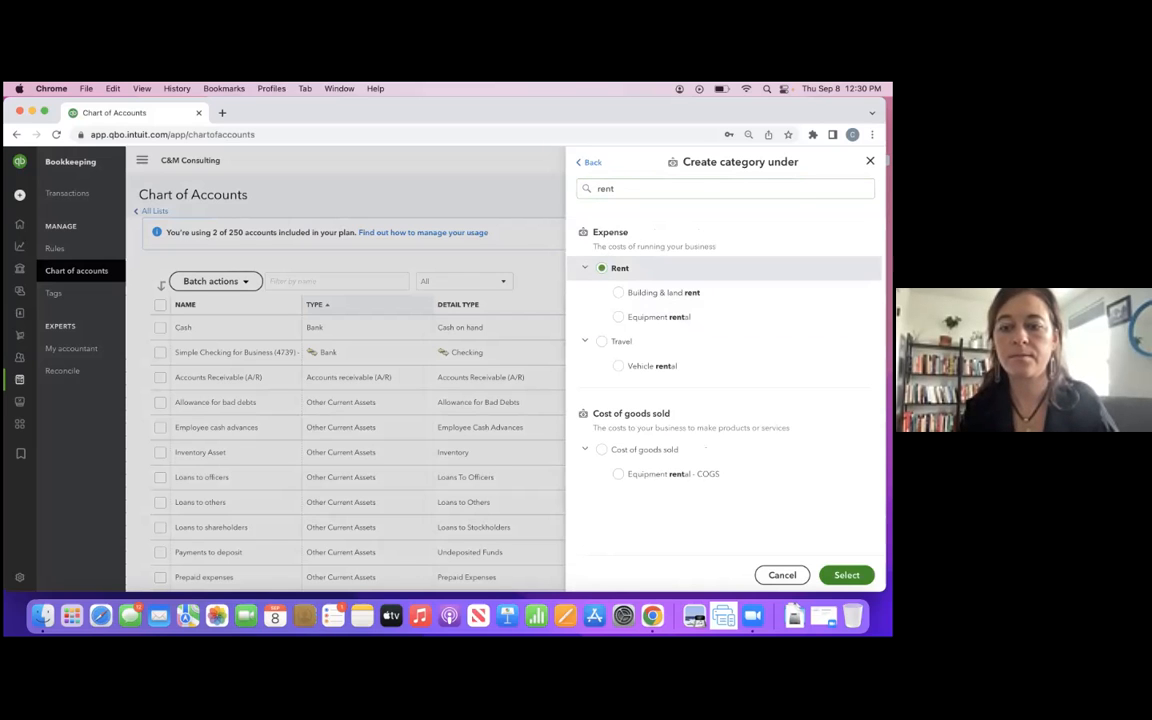
click(847, 575)
click(847, 575)
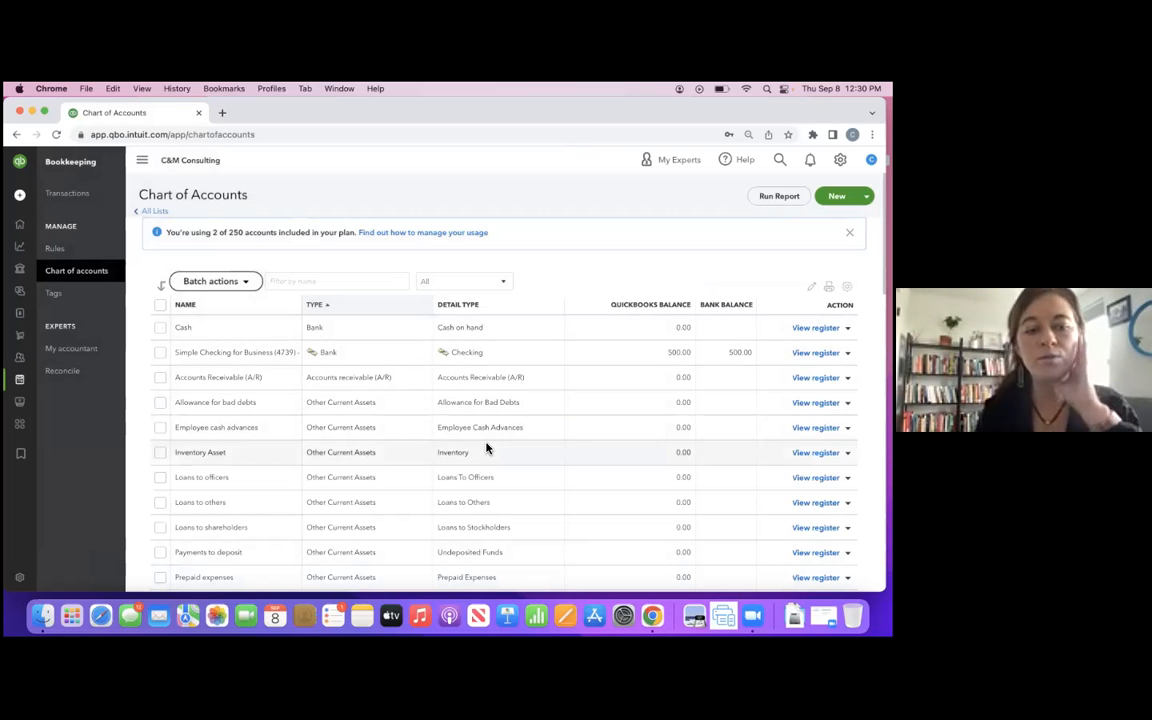
scroll(487, 449, down, 10)
scroll(487, 449, down, 10)
scroll(487, 449, down, 5)
scroll(487, 449, up, 15)
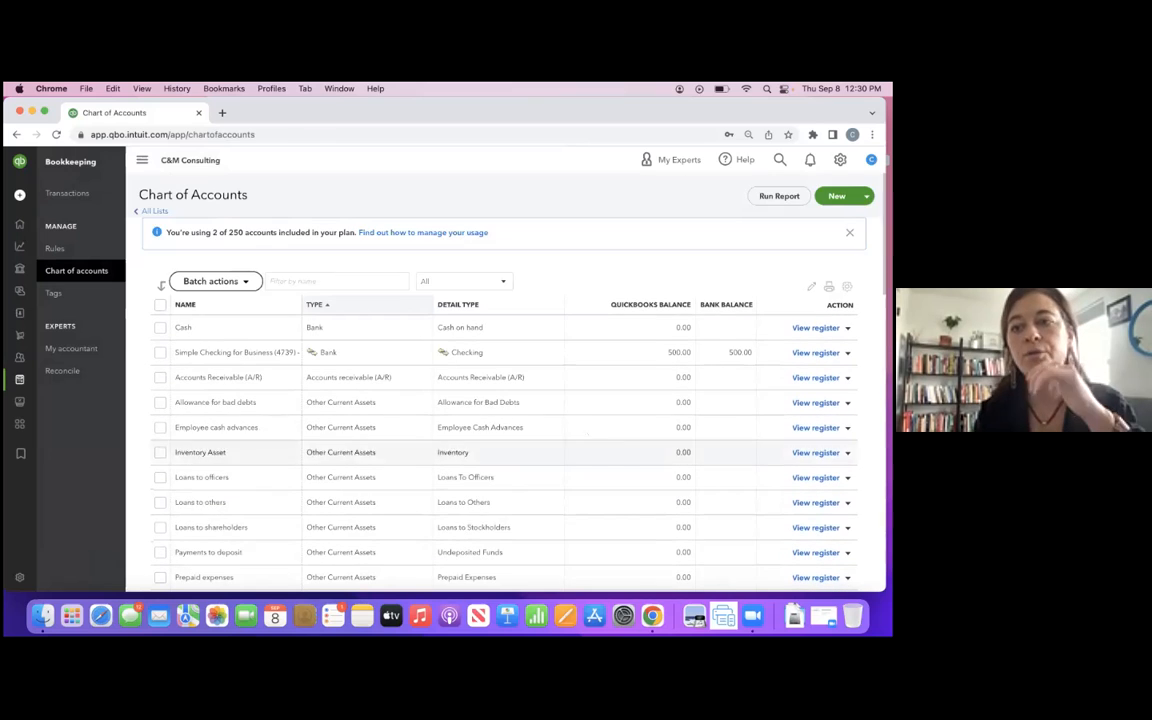
- Create and save a new category named "Market Sales" under the income category Sales of Product Income
click(837, 196)
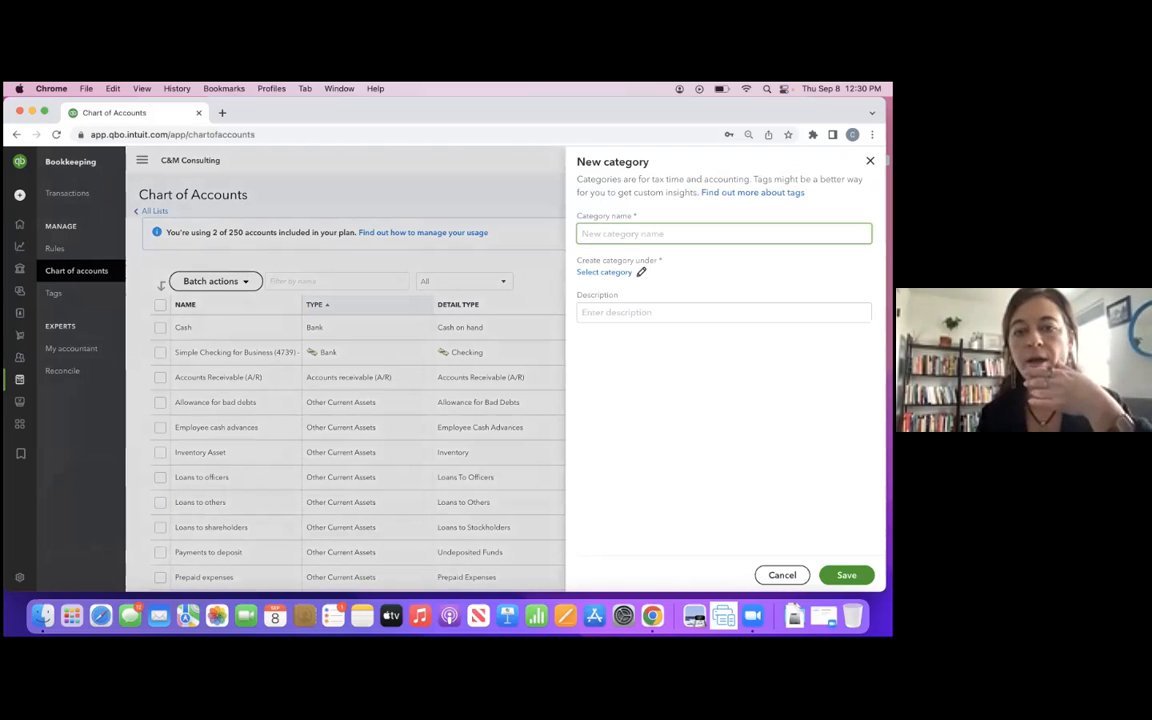
text(Market)
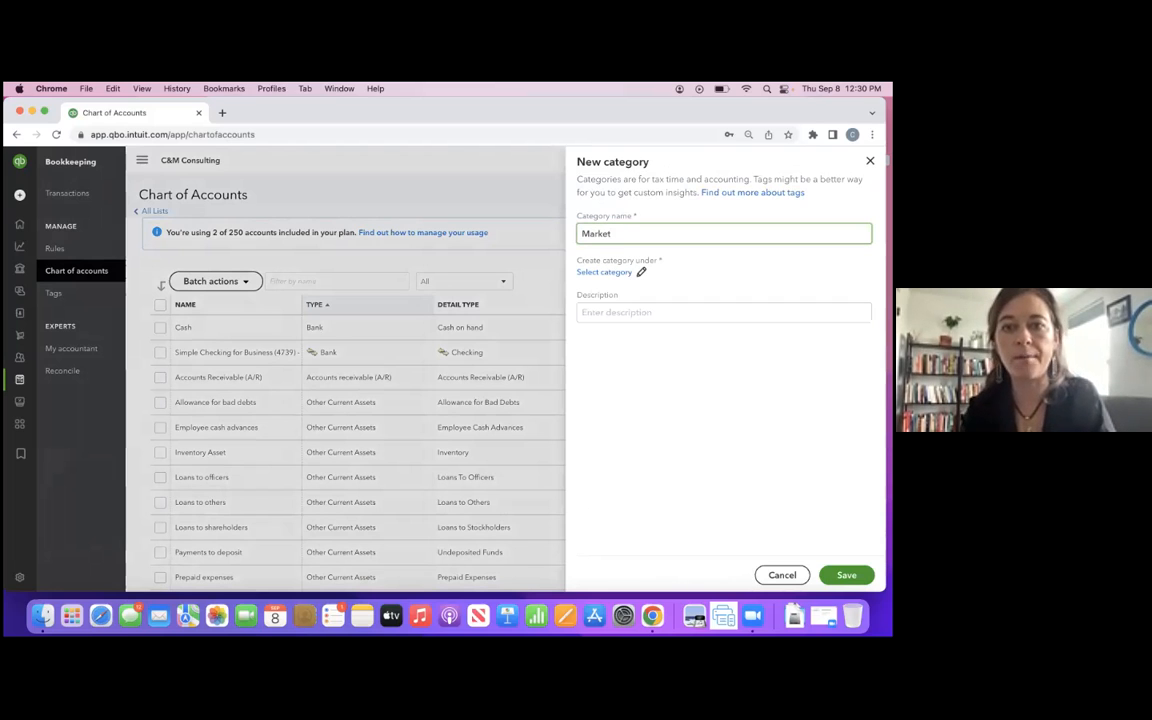
text(Sales)
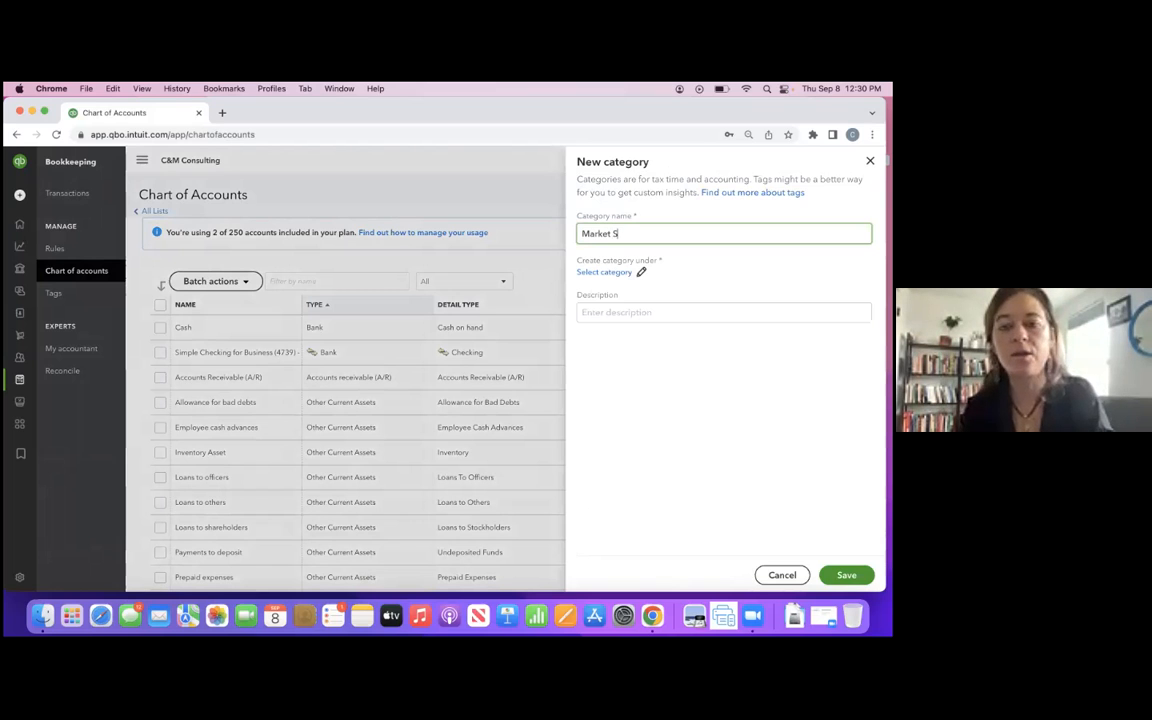
click(617, 273)
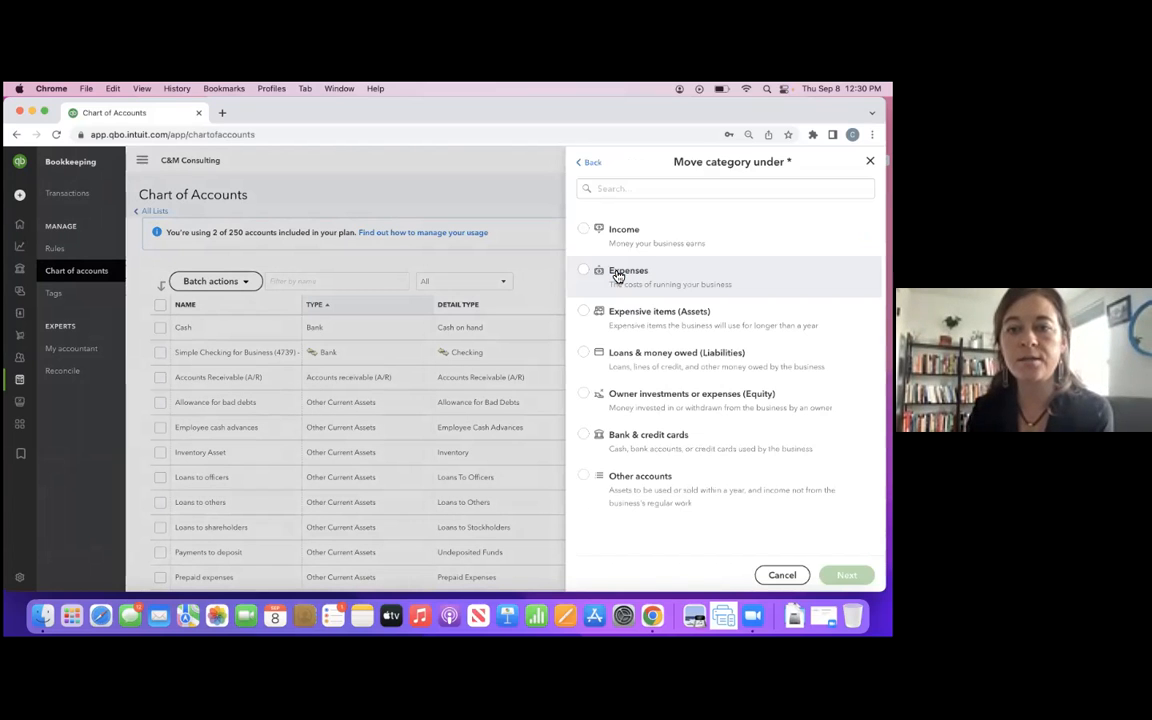
click(623, 230)
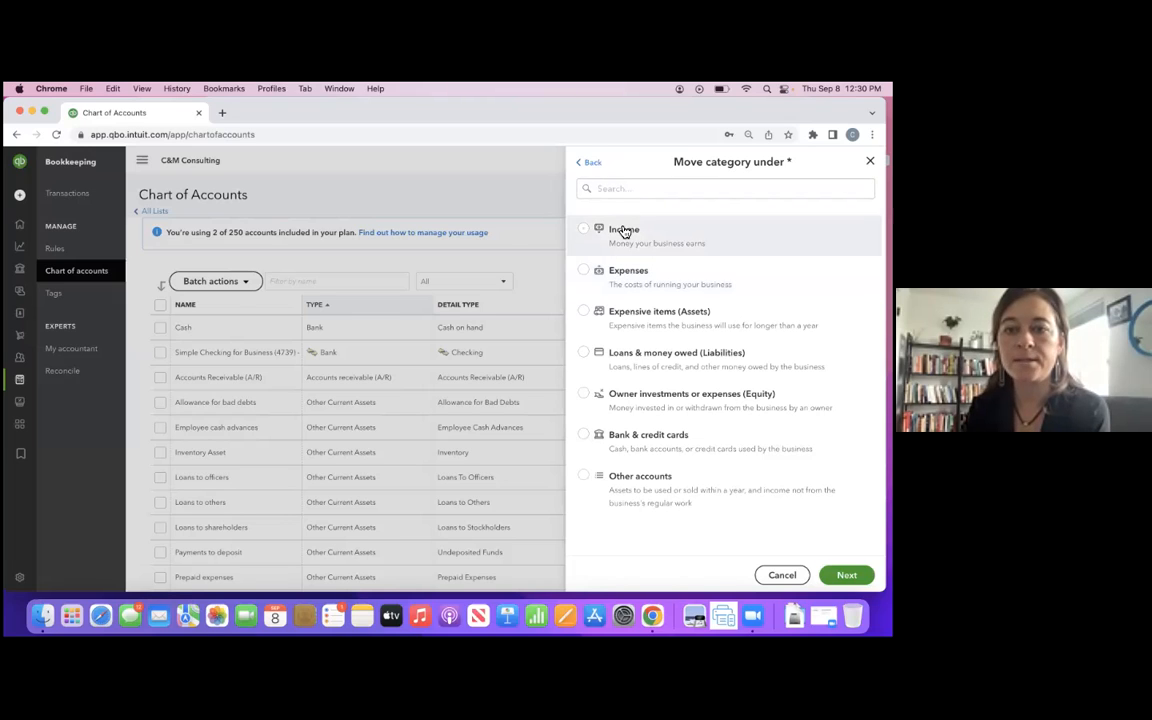
click(846, 575)
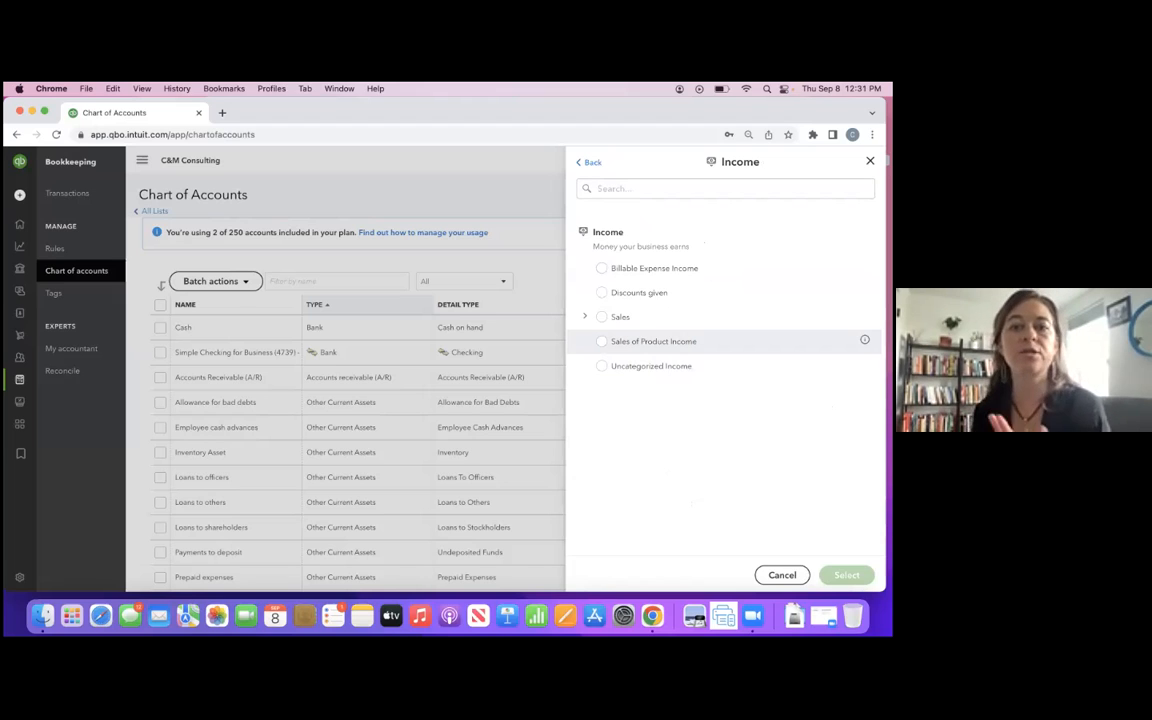
click(602, 342)
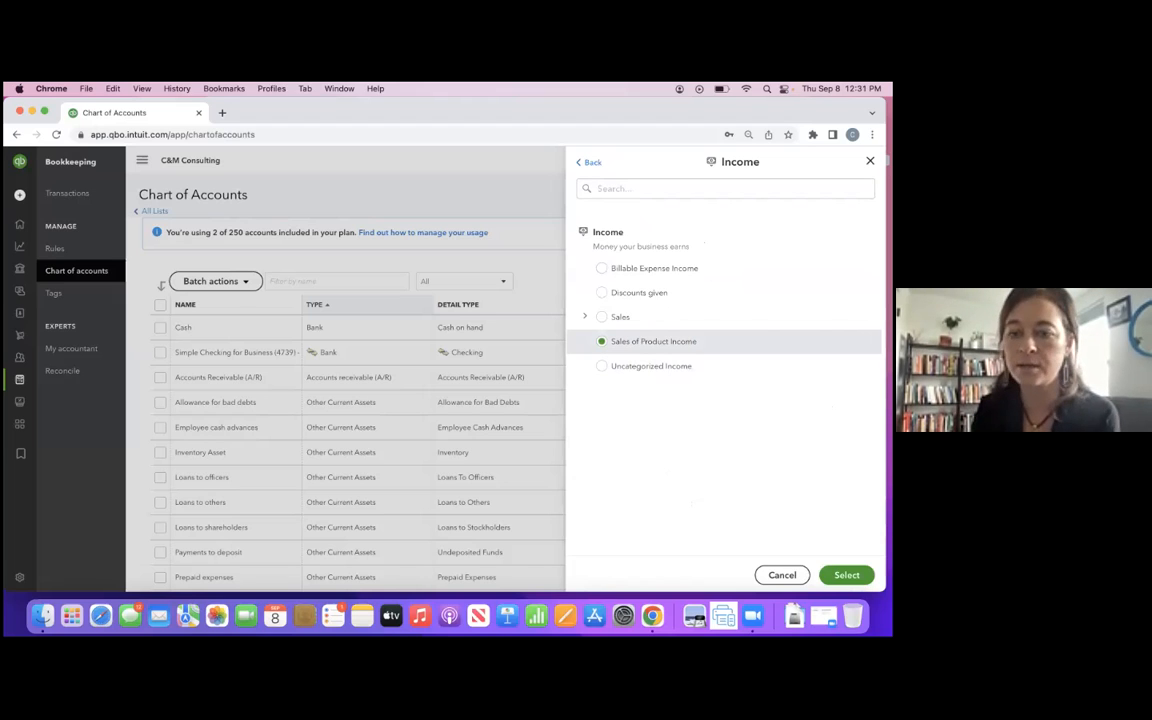
click(847, 575)
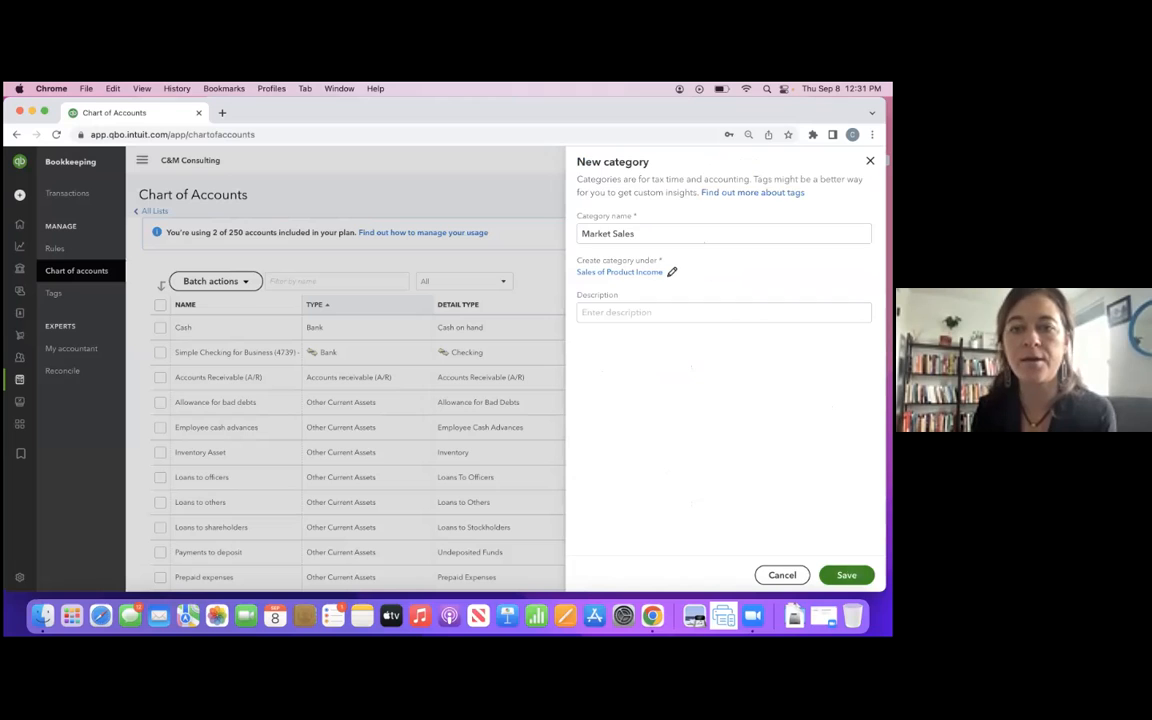
click(847, 575)
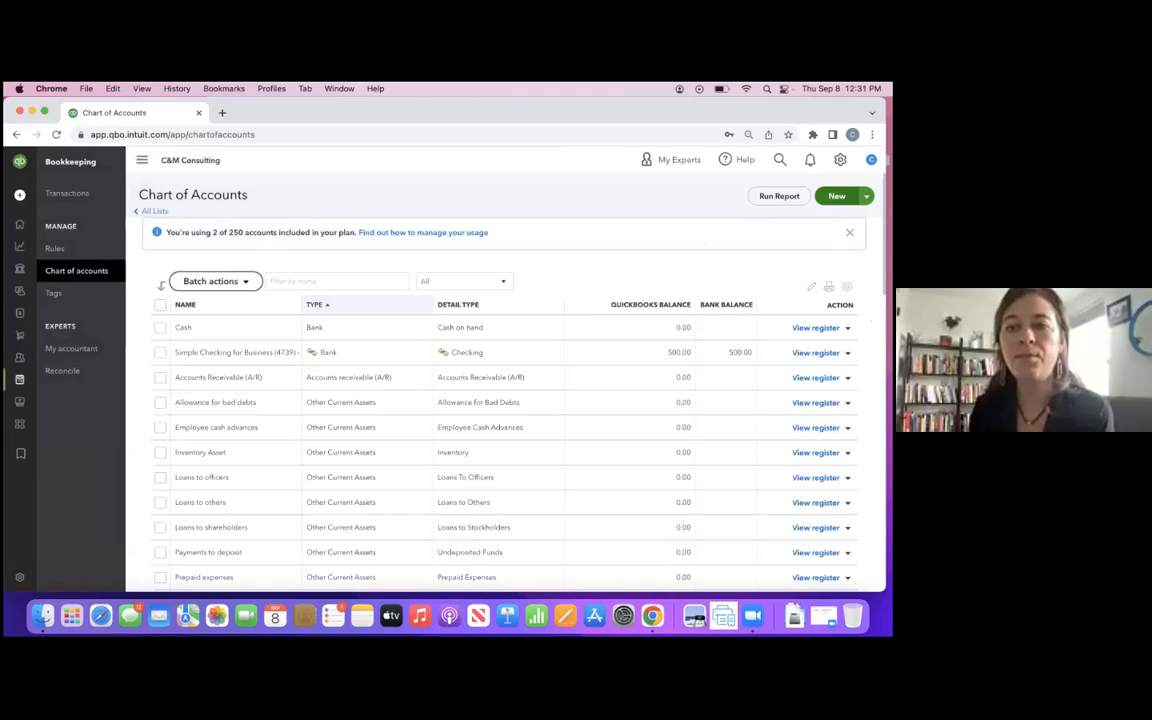
- Create and save a new category named "Online Sales" under the income category Sales of Product Income
click(837, 196)
click(704, 237)
text(Online Sales)
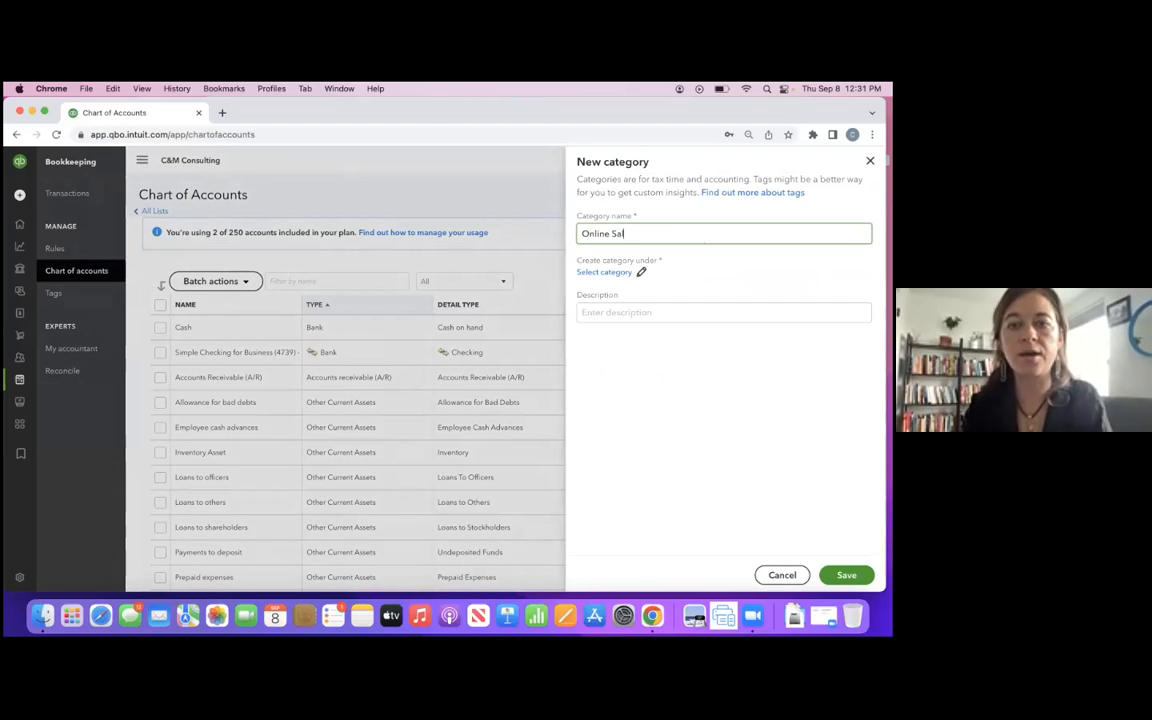
click(612, 273)
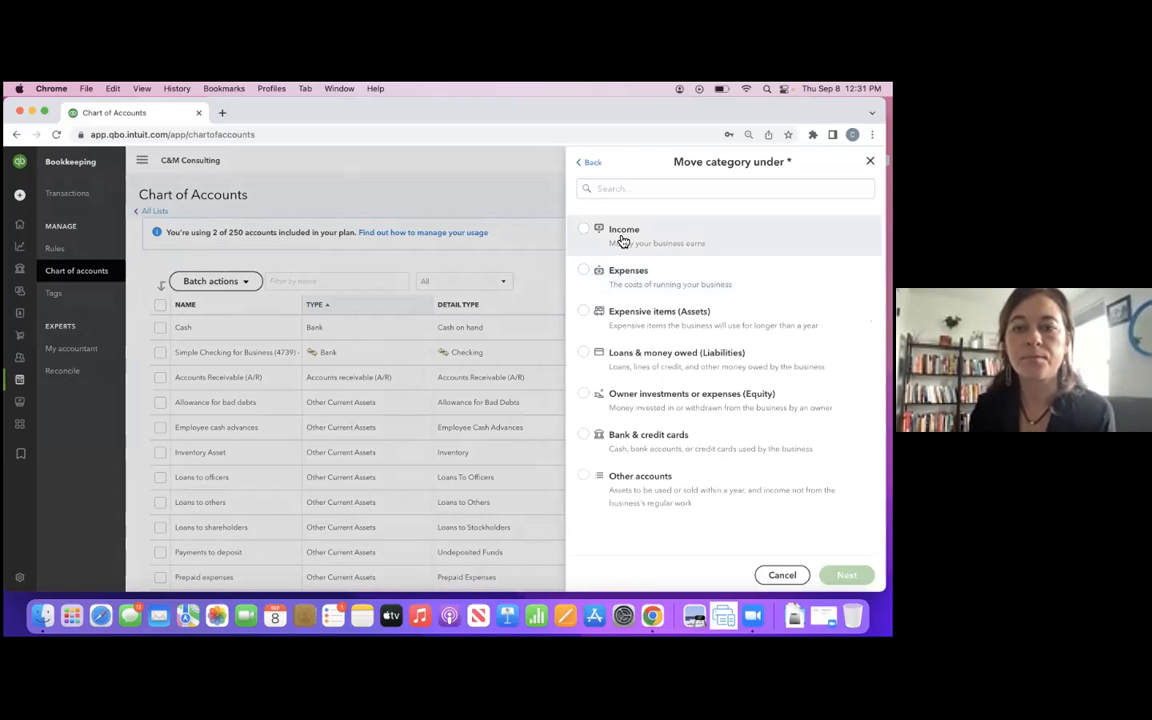
click(622, 241)
click(846, 575)
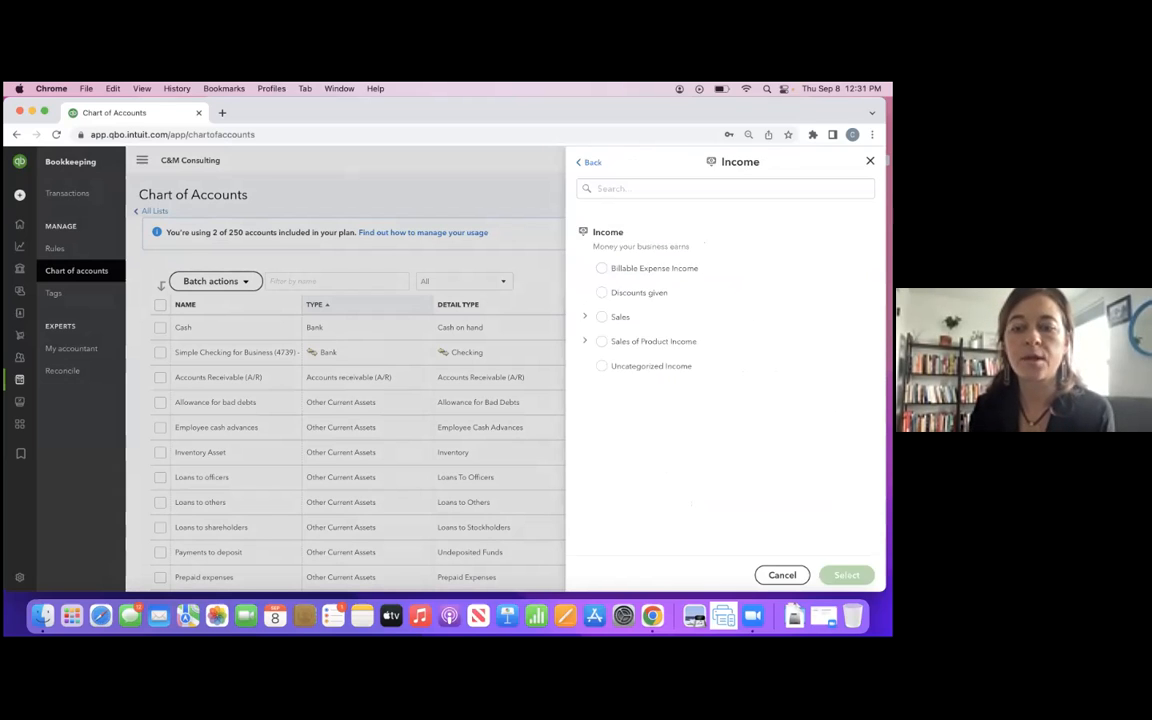
click(602, 341)
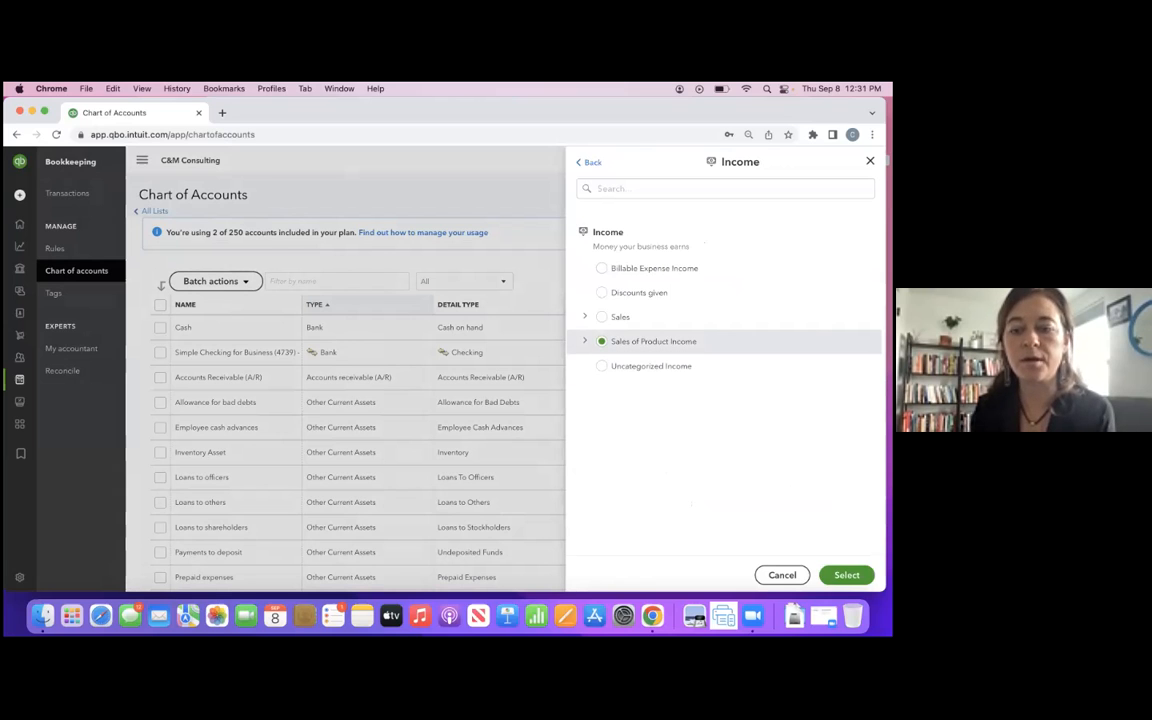
click(846, 575)
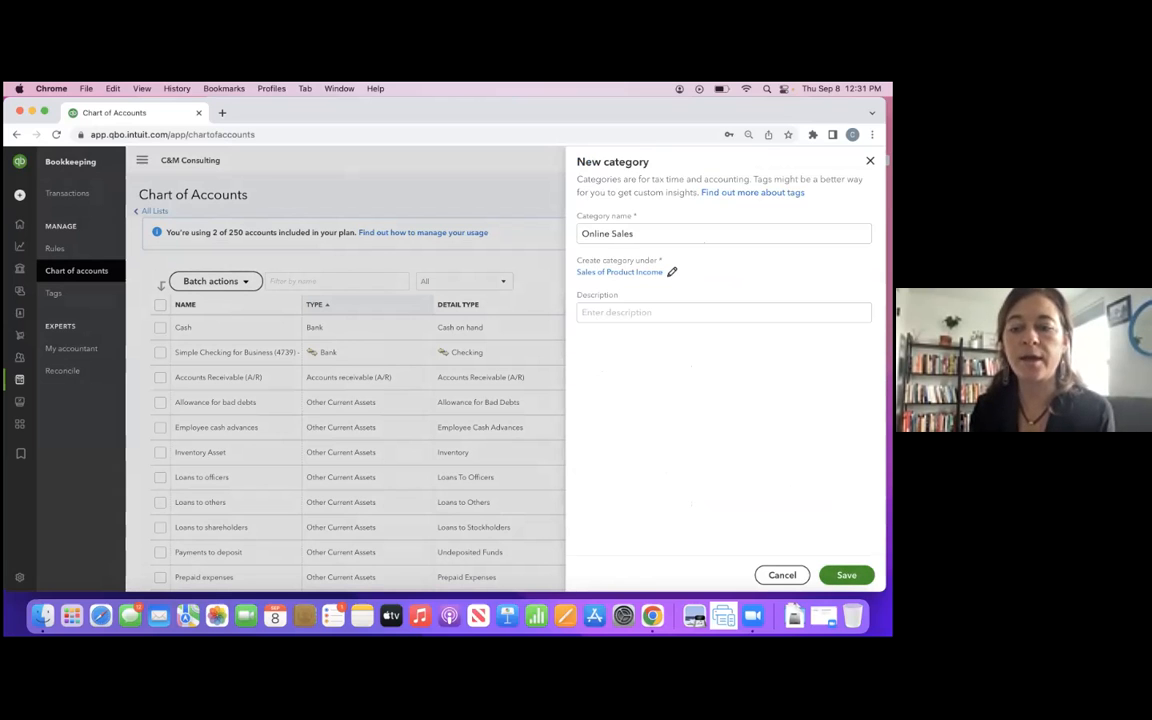
click(846, 575)
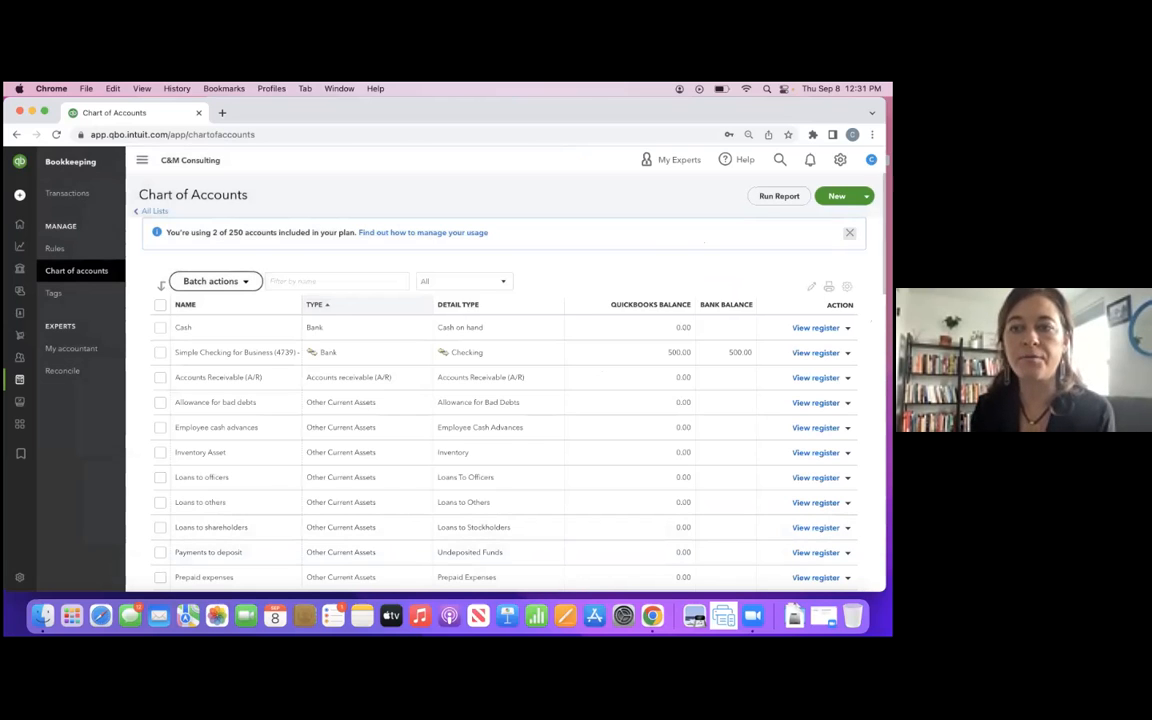
- Create and save a new category named "Events" under the income category Sales
click(837, 196)
click(724, 234)
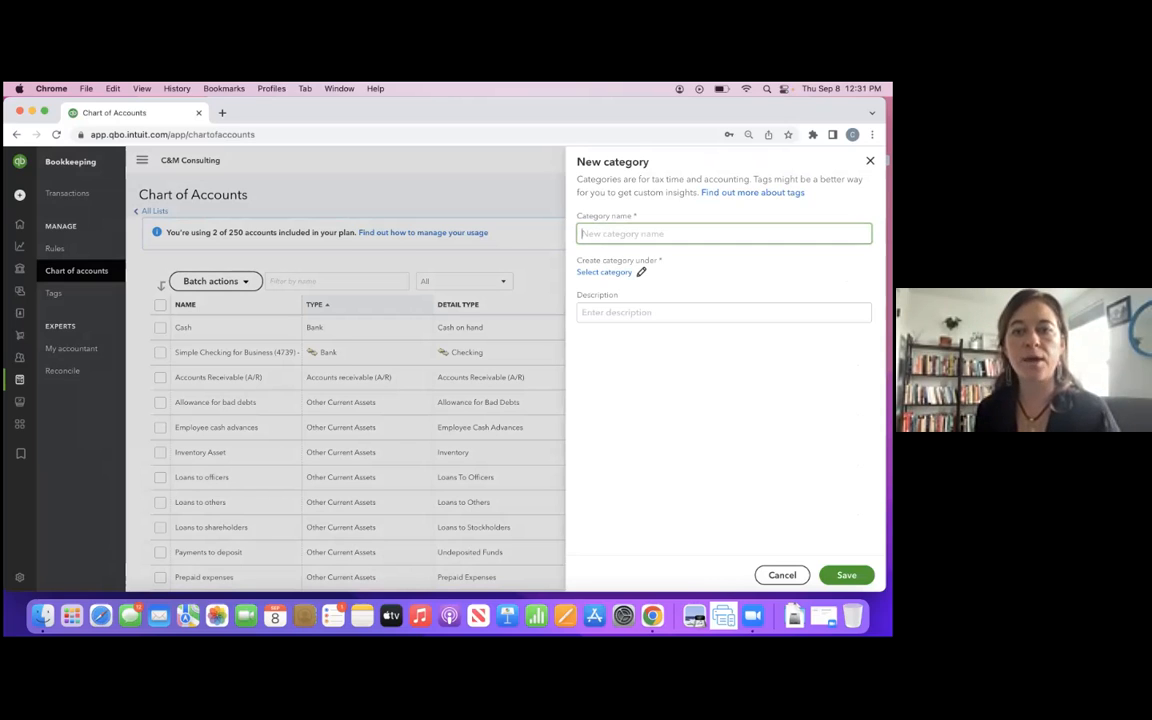
text(Events)
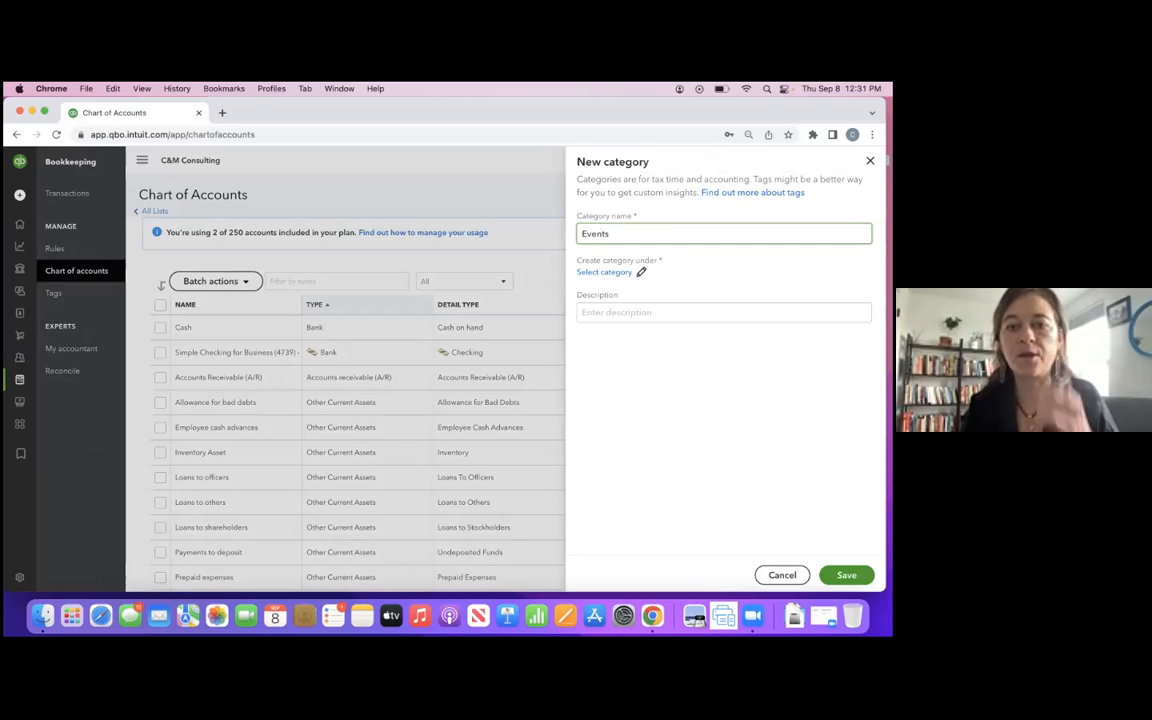
click(622, 273)
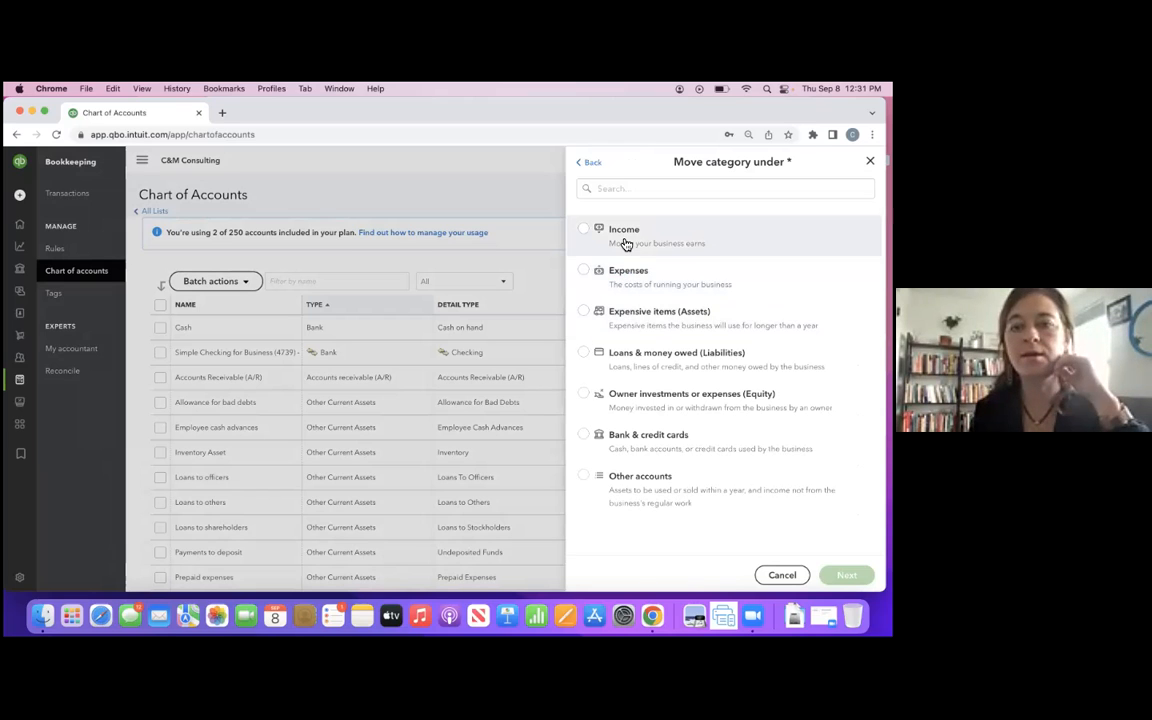
click(621, 237)
click(846, 575)
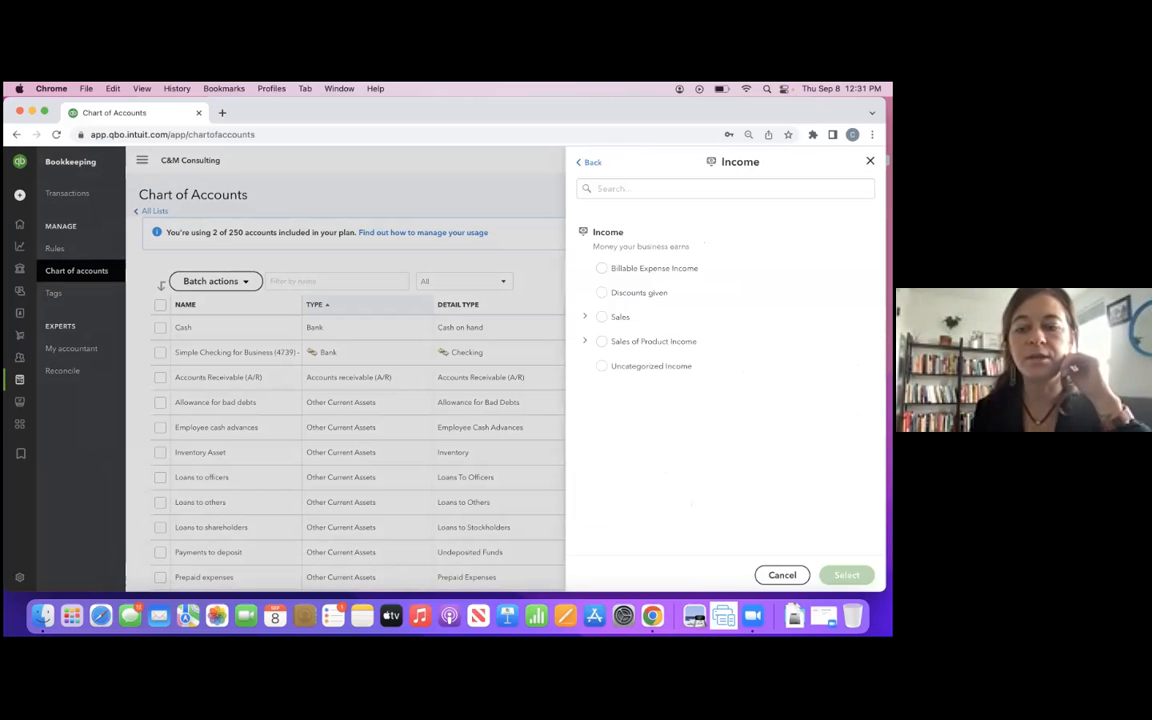
click(620, 317)
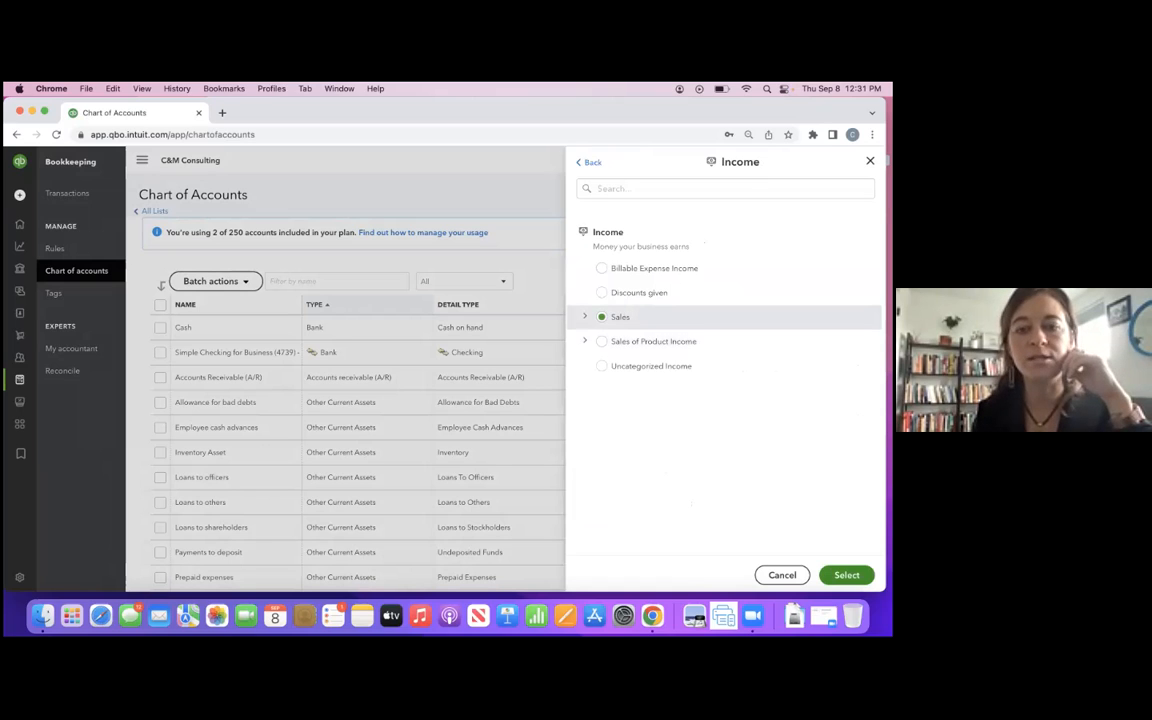
click(846, 575)
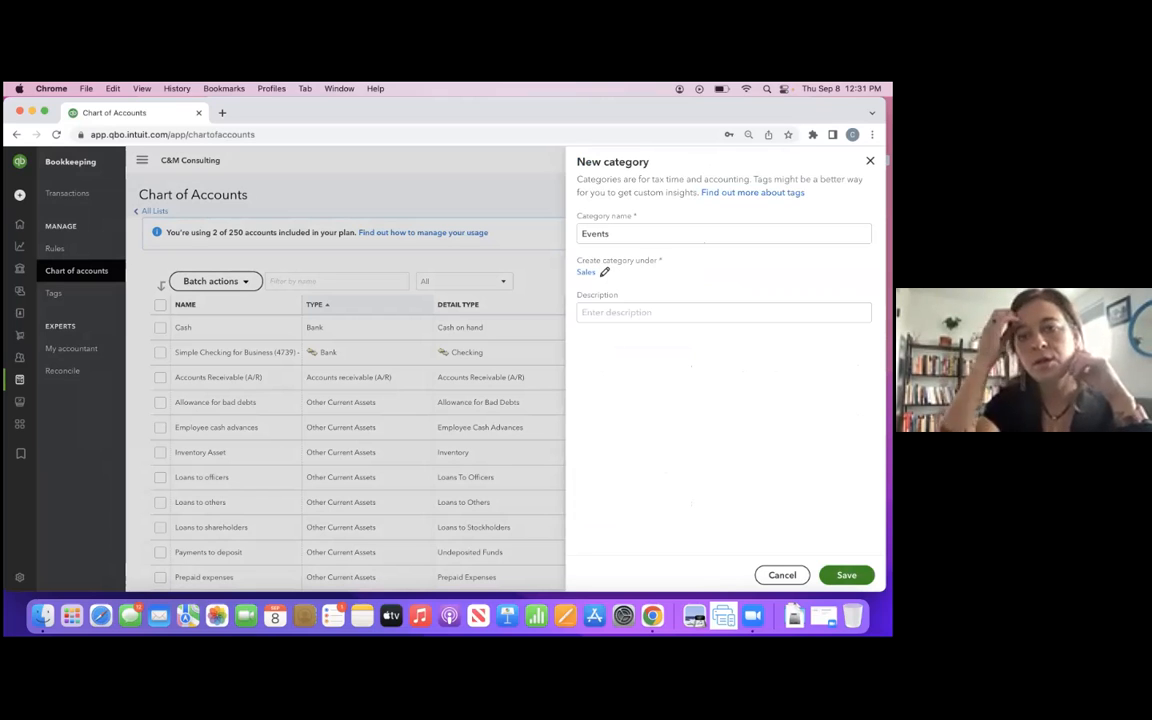
click(846, 575)
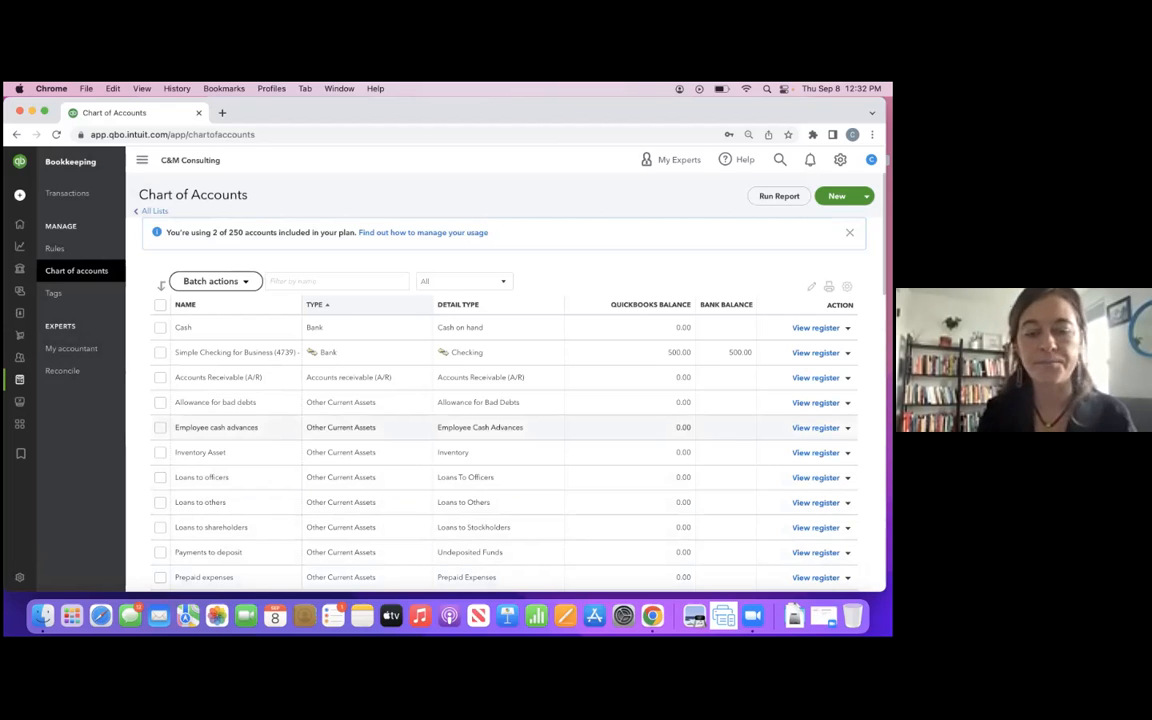
- Switch to the slide presentation and advance to the "Best Practices" slide
key(ctrl+Right)
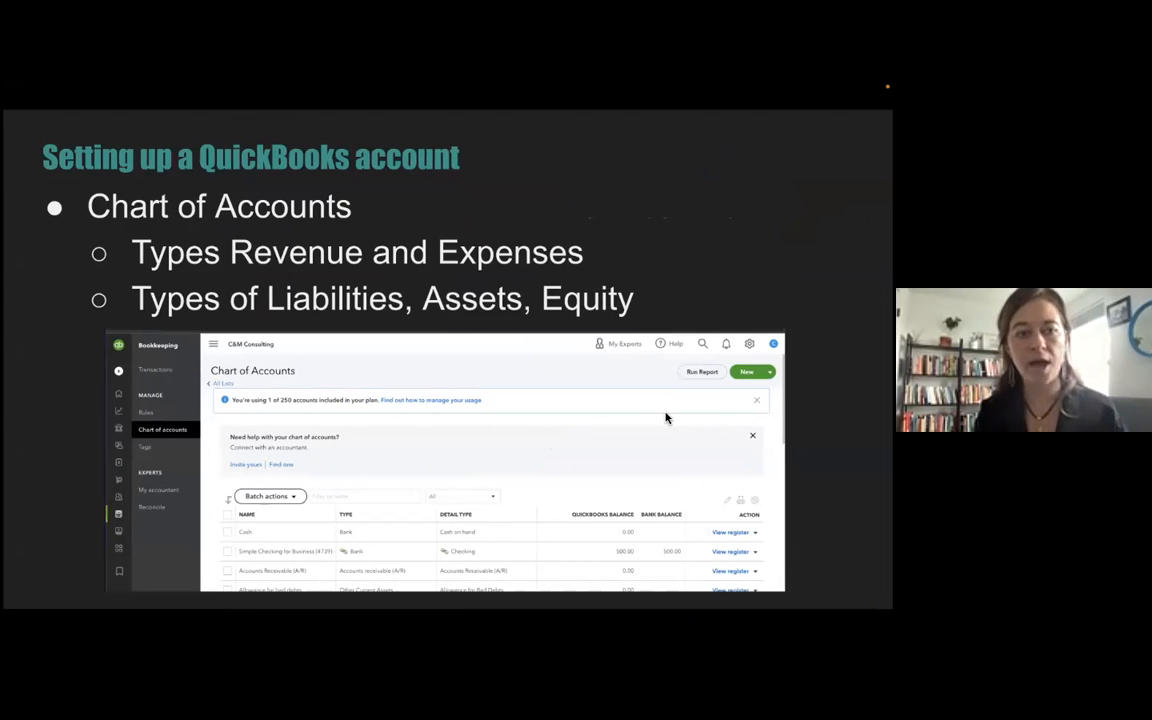
key(Right)
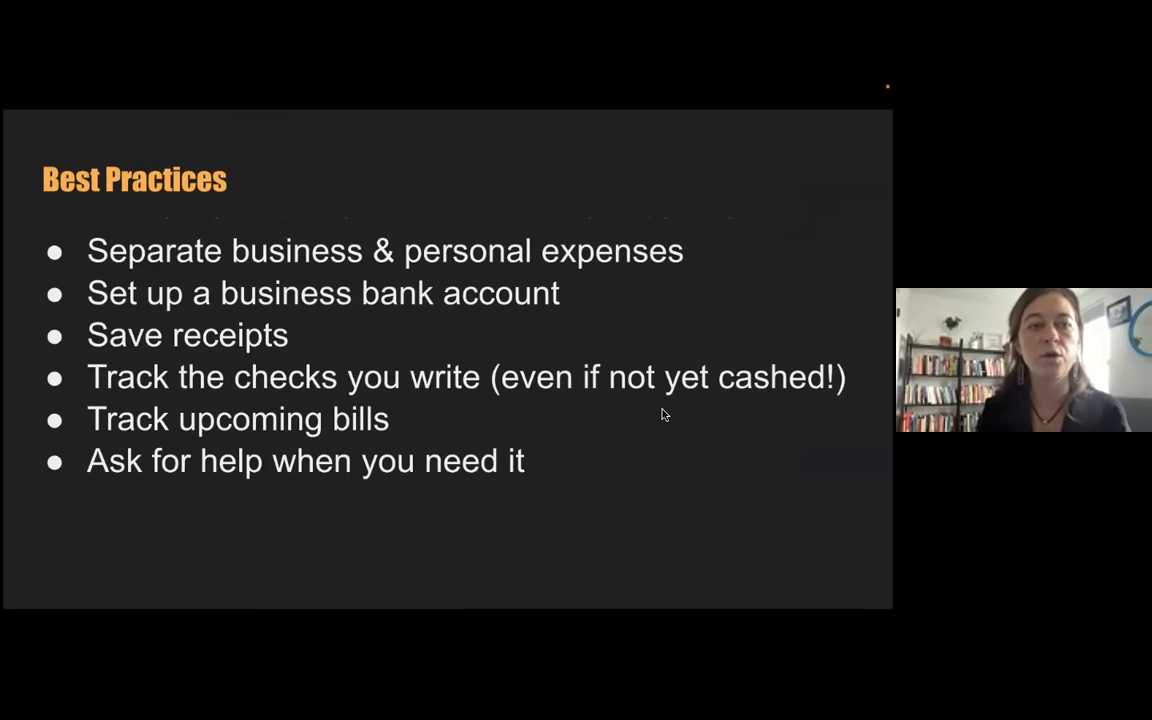
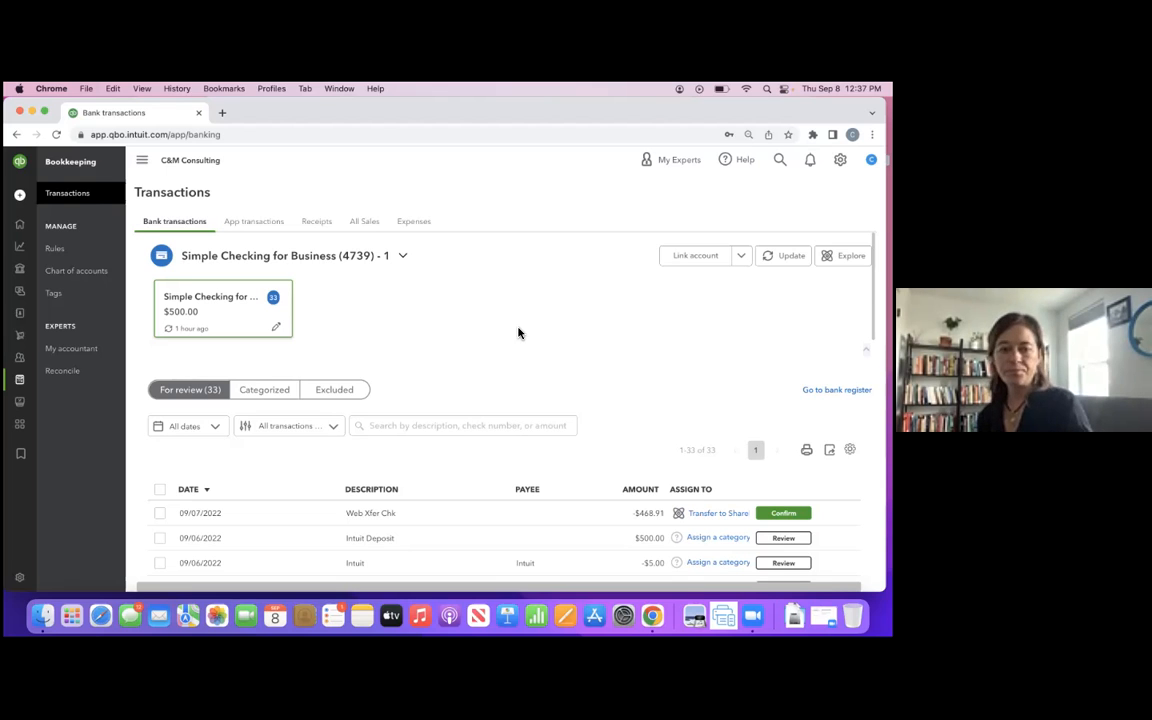
- Expand the 08/29/2022 Comcast transaction in the review list and examine its vendor, category, tags and memo fields
scroll(548, 365, down, 3)
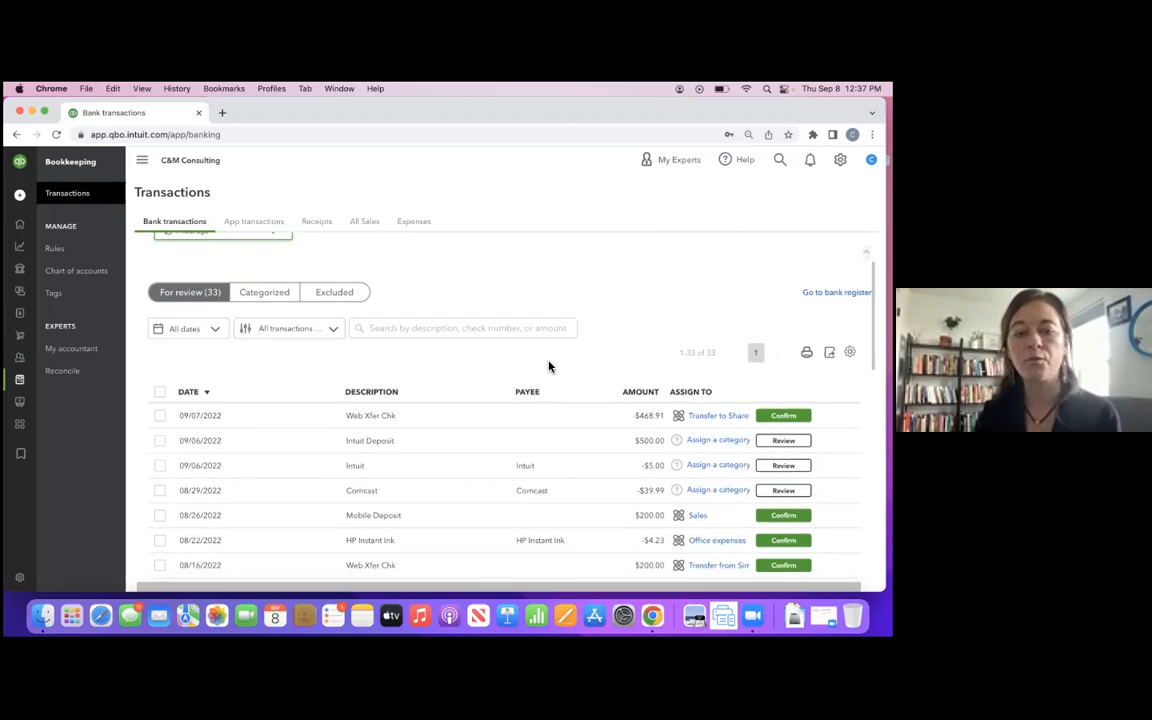
scroll(474, 457, down, 1)
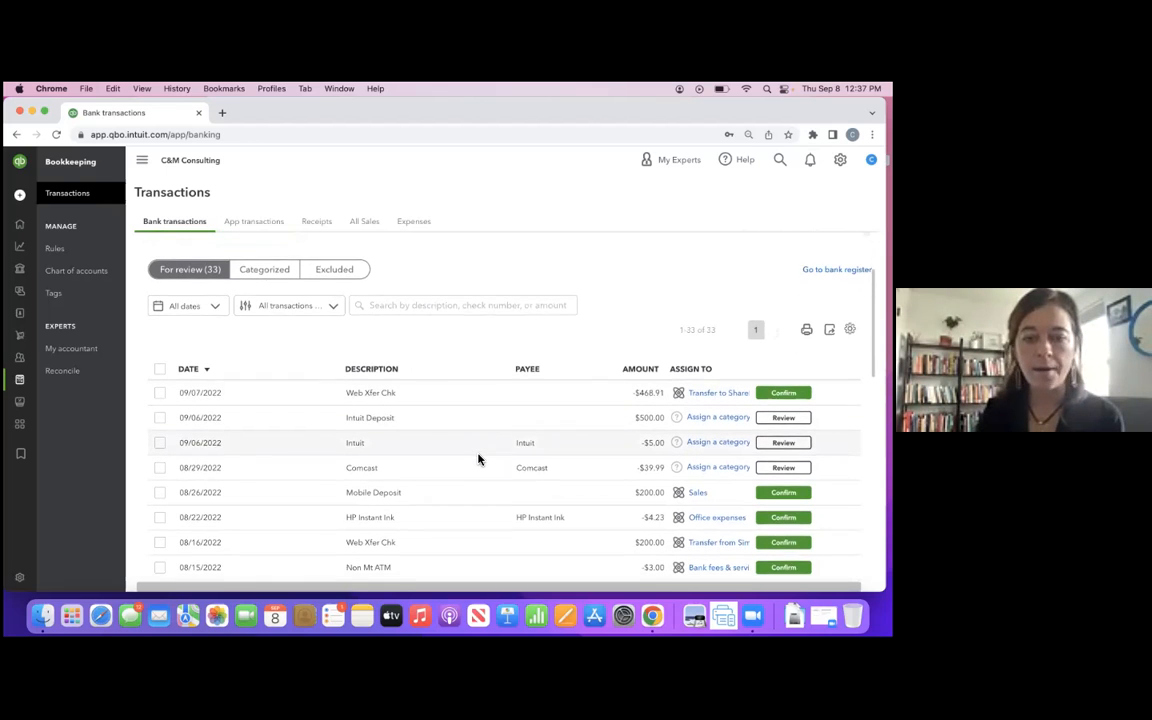
click(470, 456)
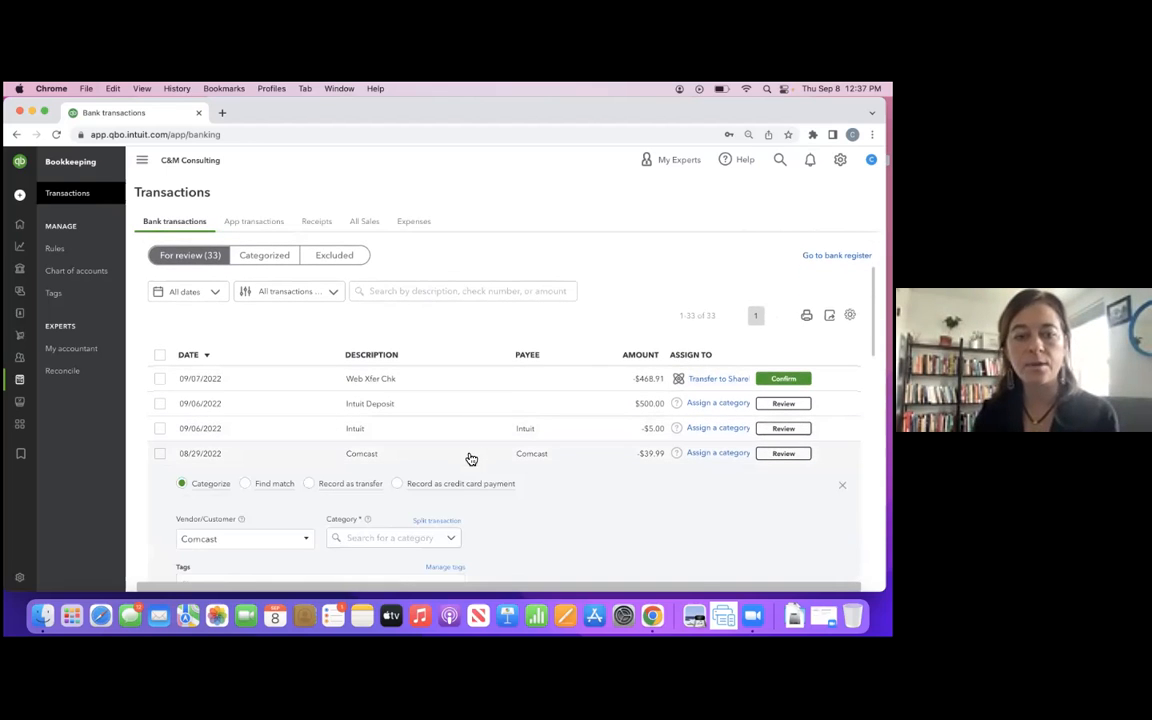
scroll(470, 458, down, 2)
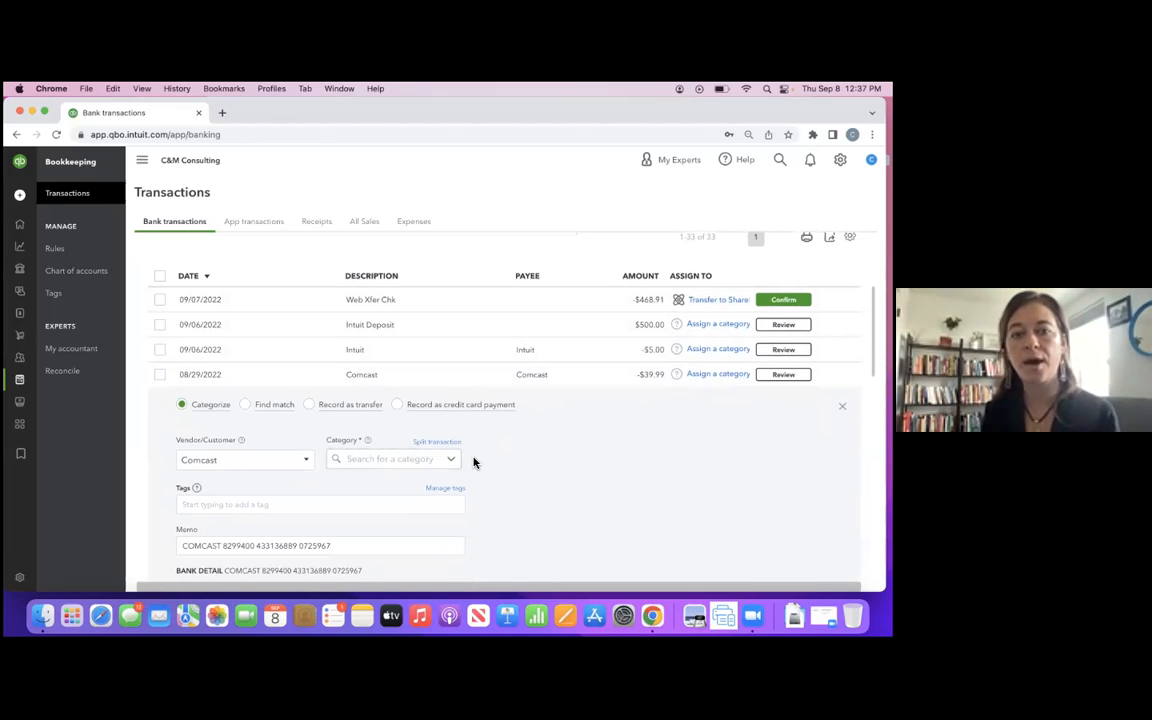
scroll(474, 462, down, 2)
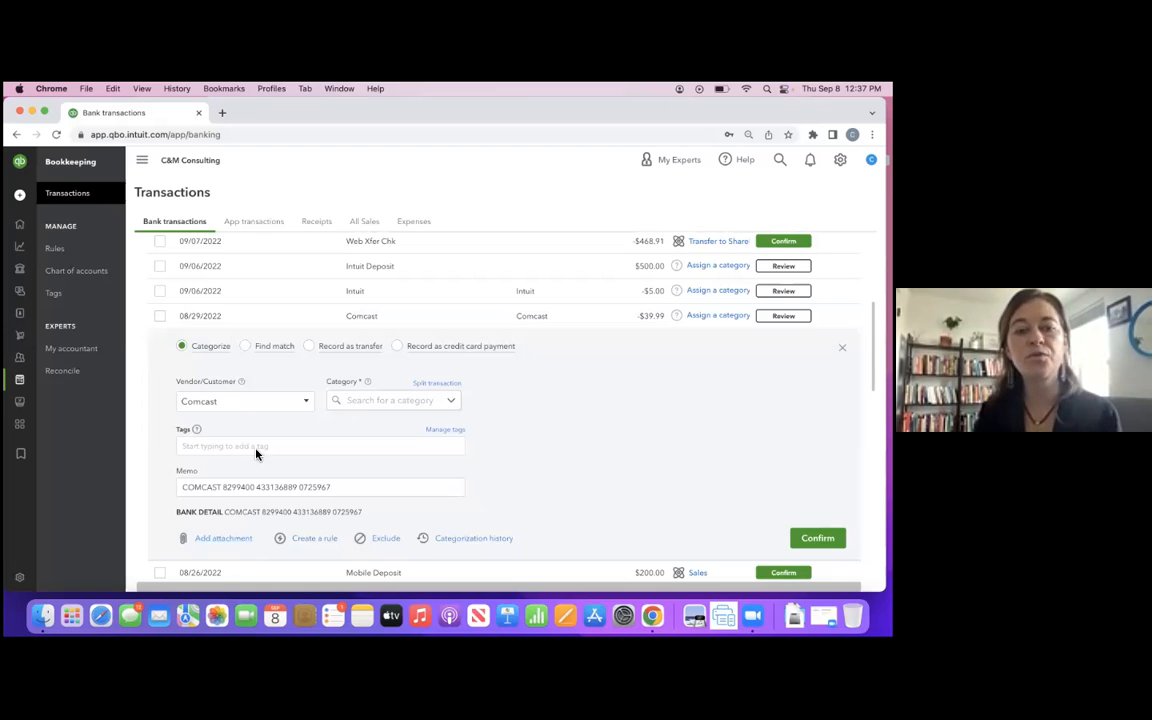
scroll(392, 354, up, 3)
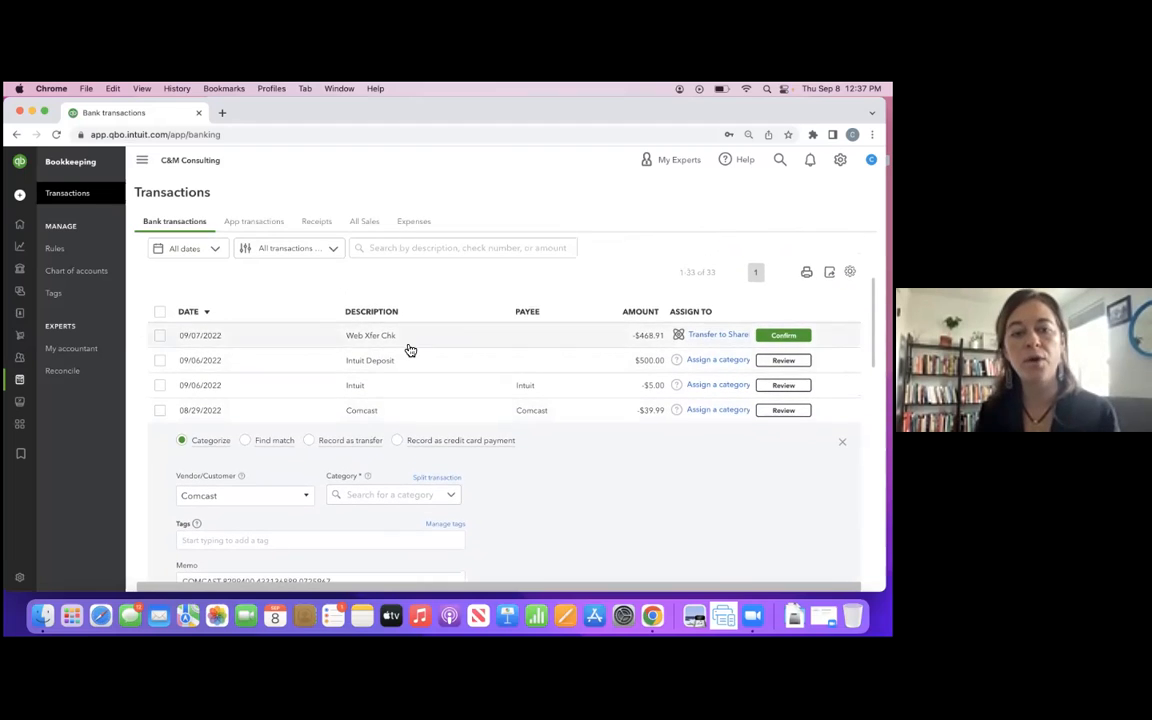
scroll(459, 478, up, 5)
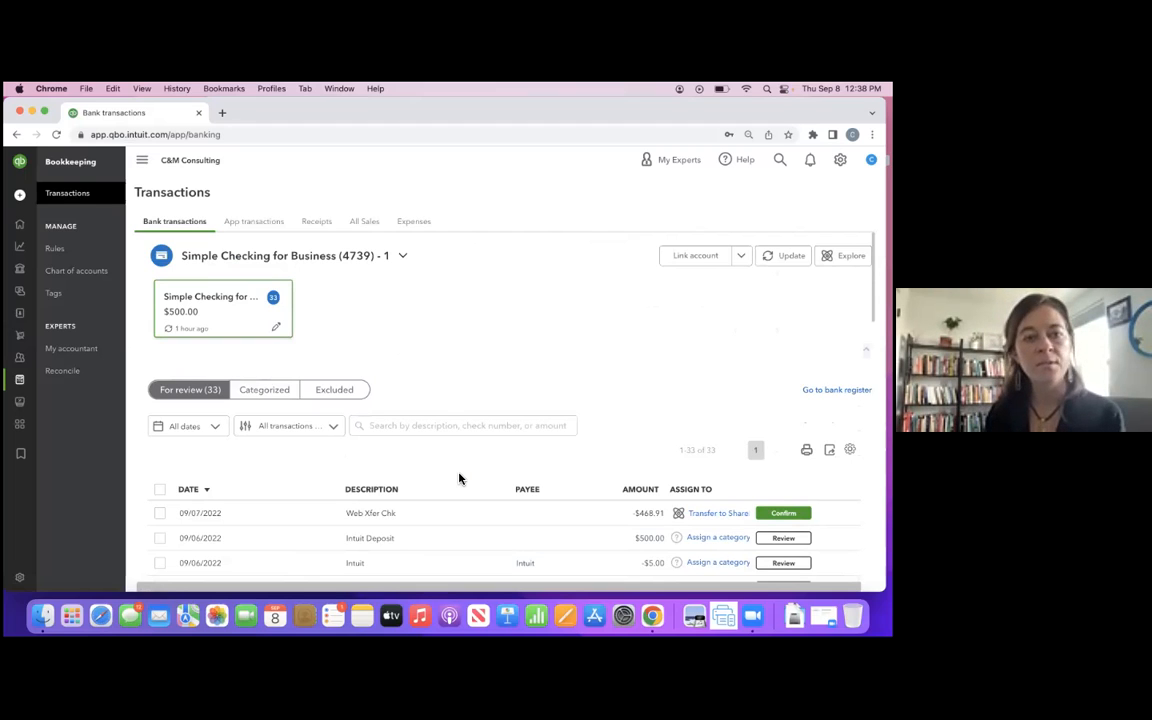
- View the options for uploading receipts, and return to the list of bank transactions for review
click(323, 223)
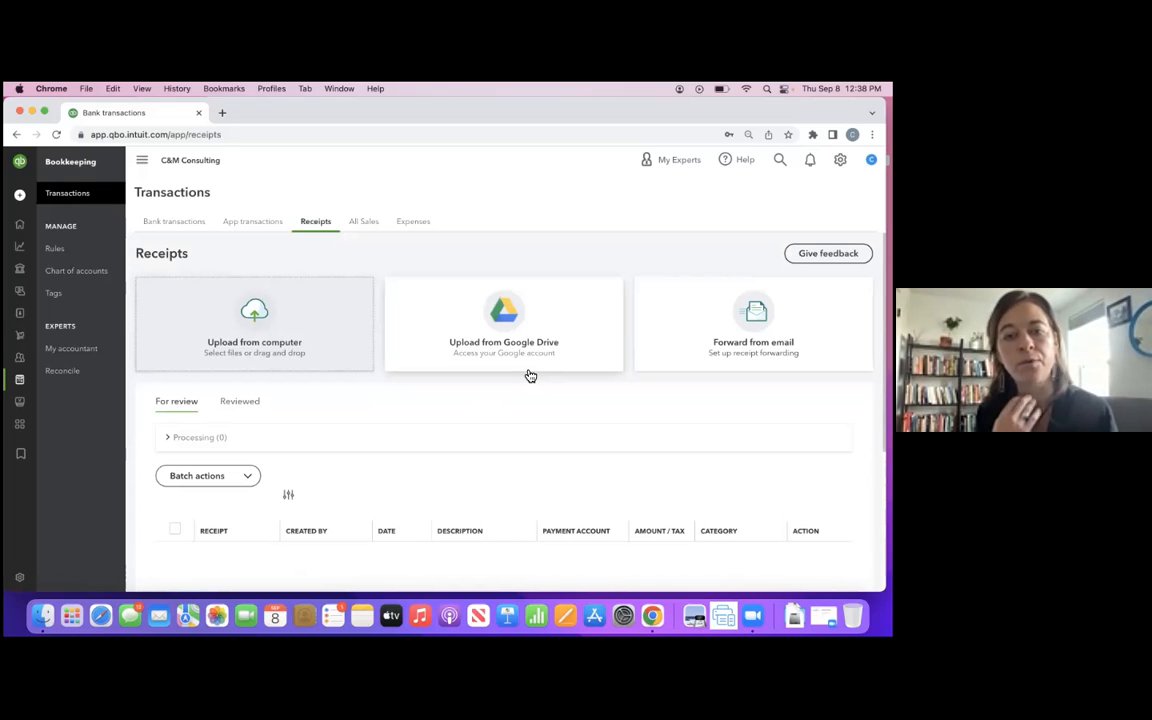
click(200, 226)
scroll(440, 338, down, 2)
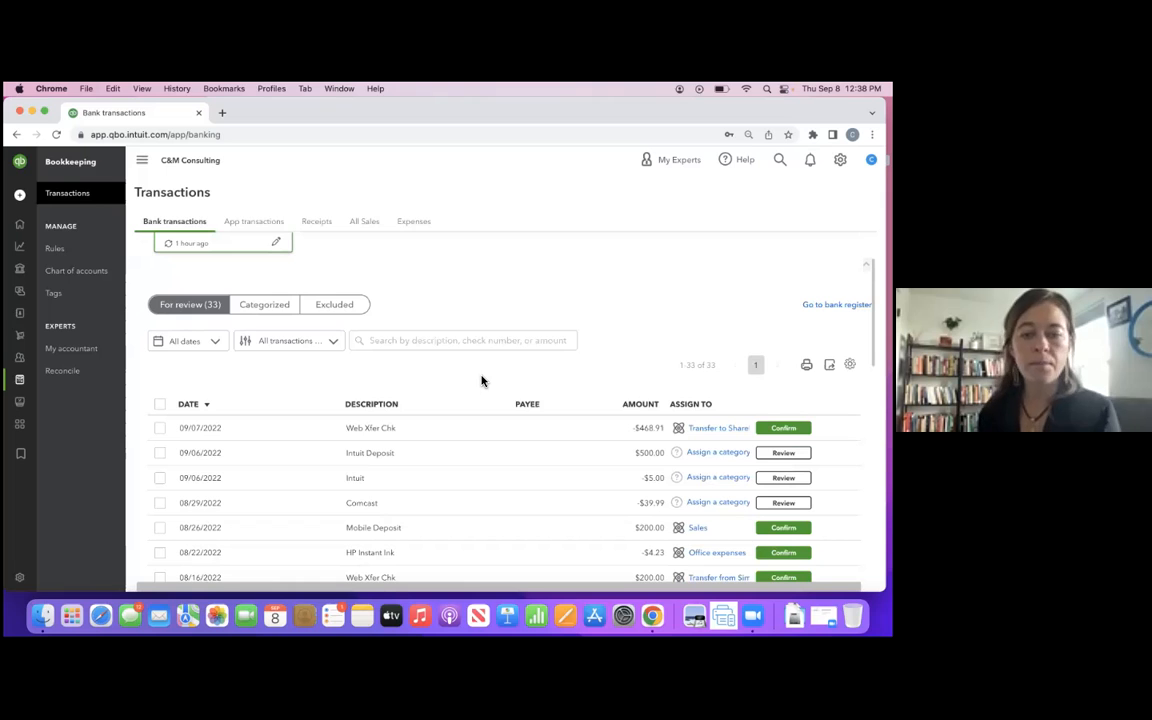
scroll(495, 470, down, 1)
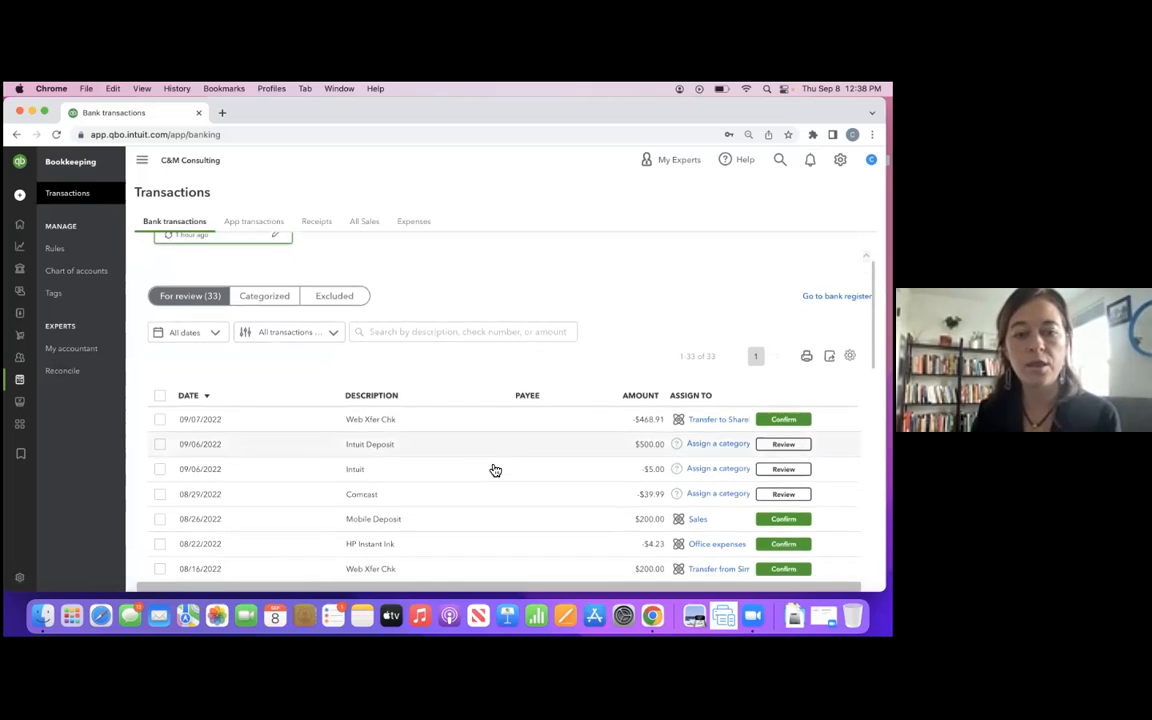
scroll(495, 470, up, 3)
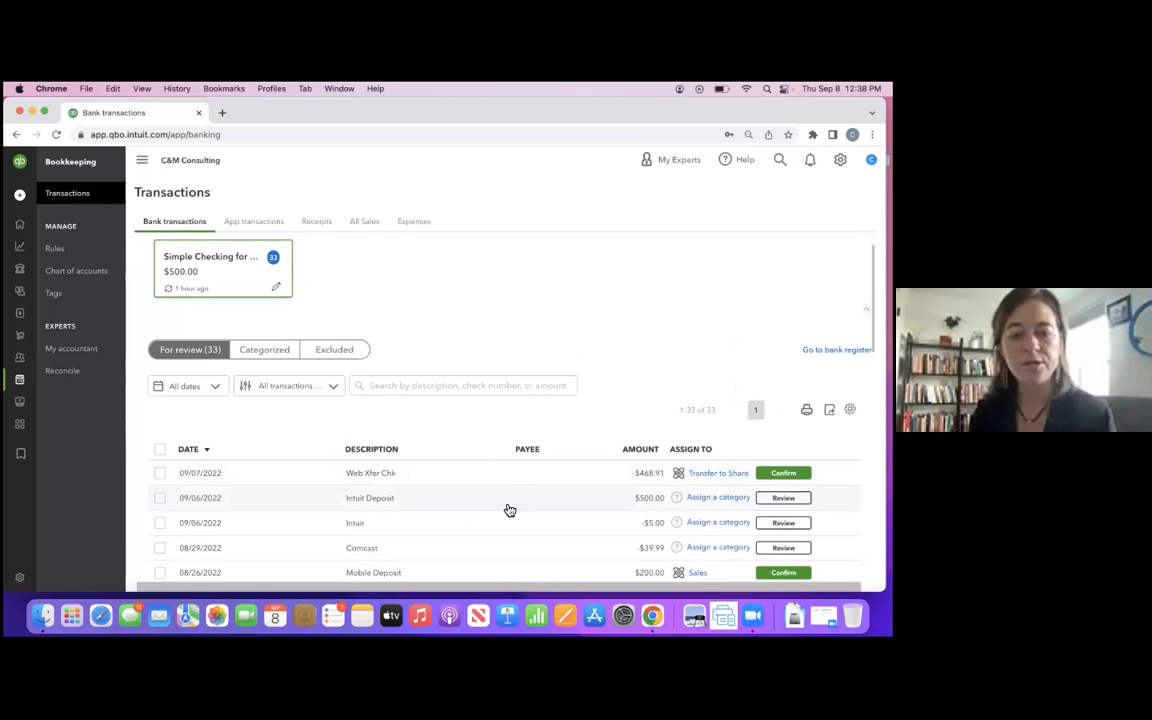
scroll(509, 510, down, 3)
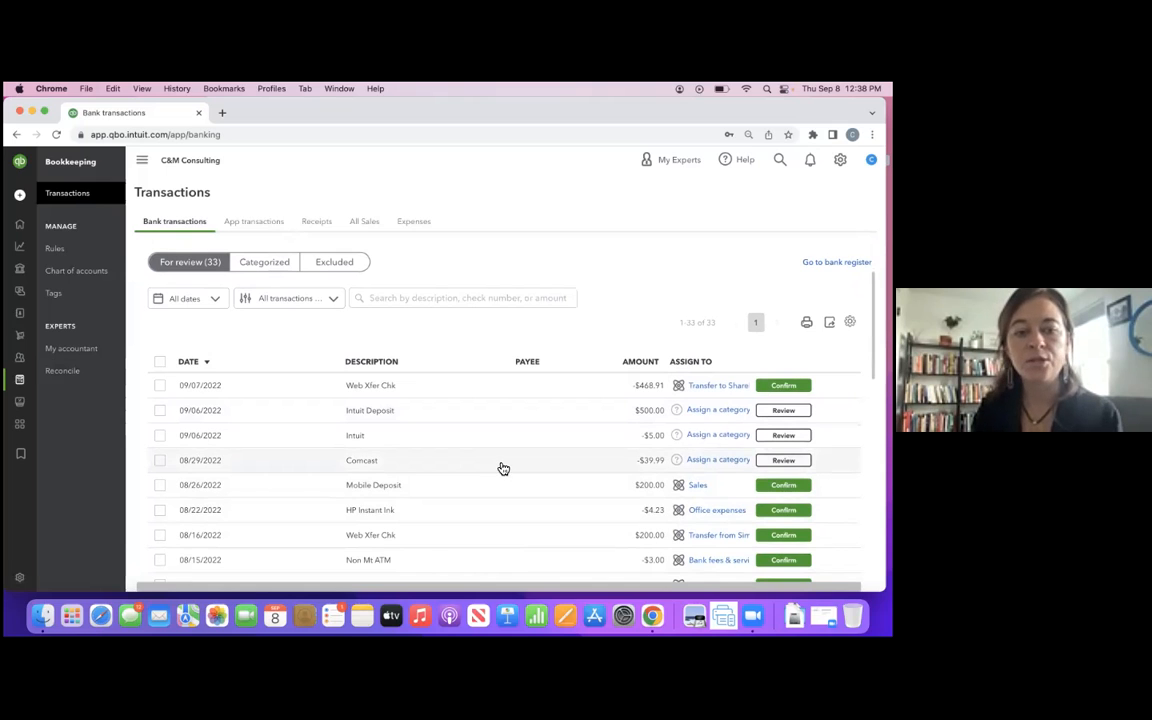
- Categorize the 08/29/2022 Comcast transaction as Internet & TV services under Utilities and confirm it
click(503, 469)
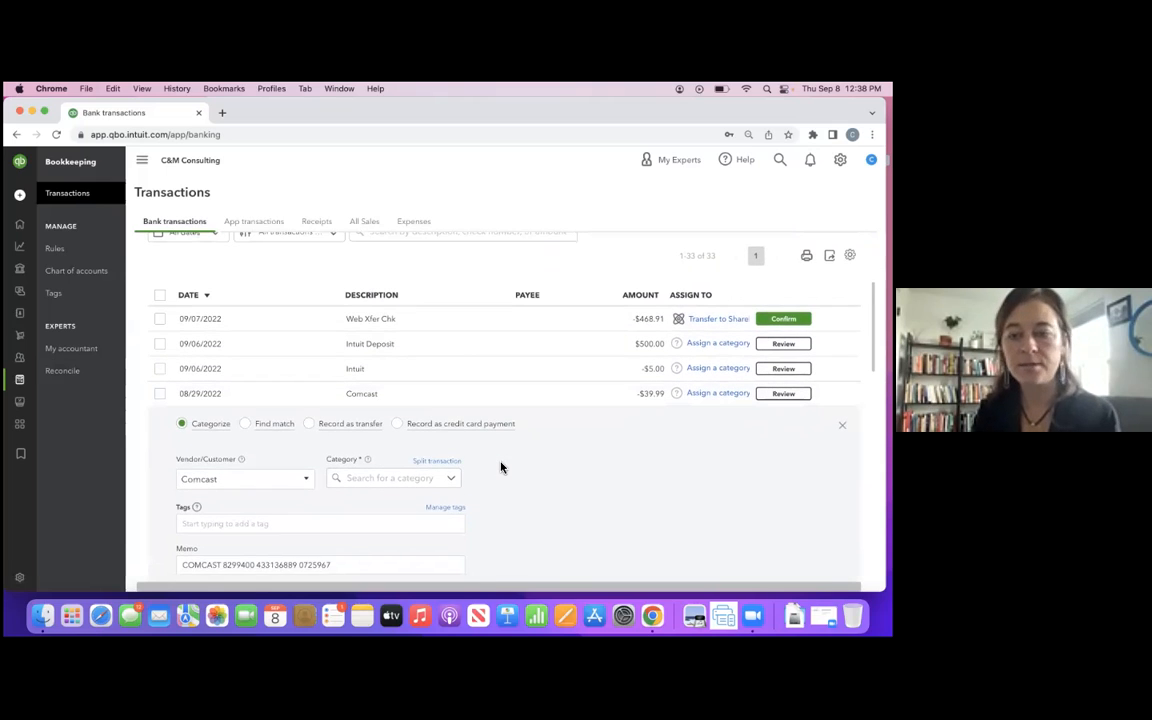
click(390, 477)
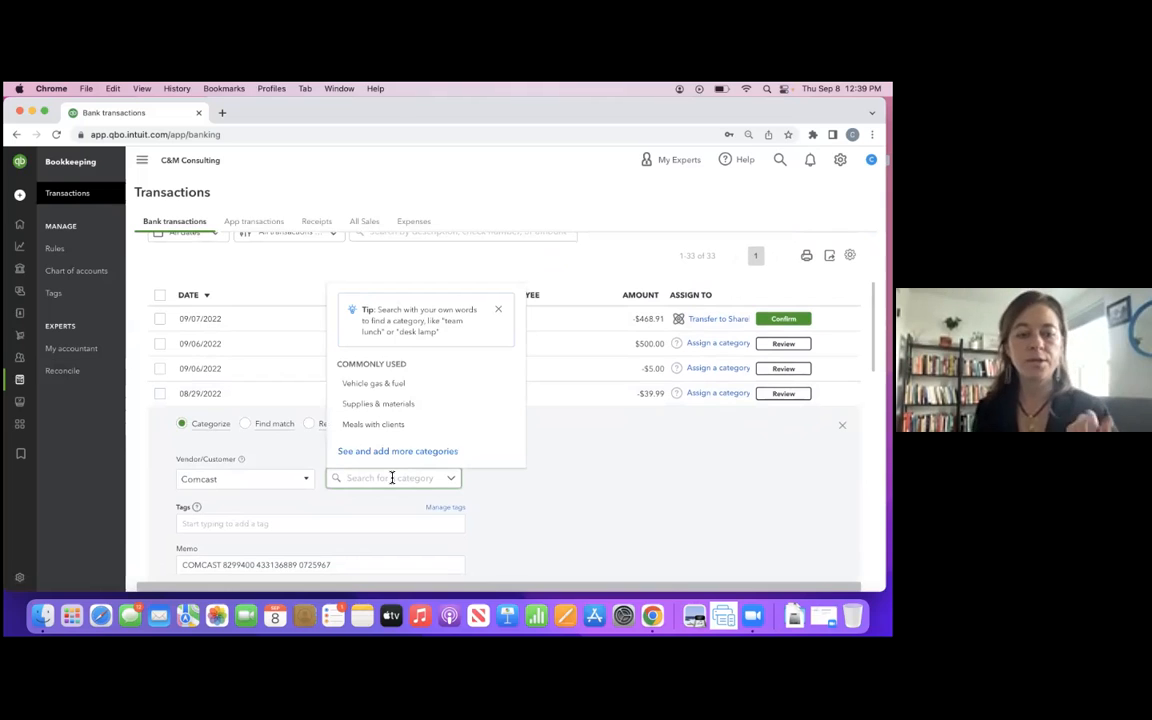
text(utili)
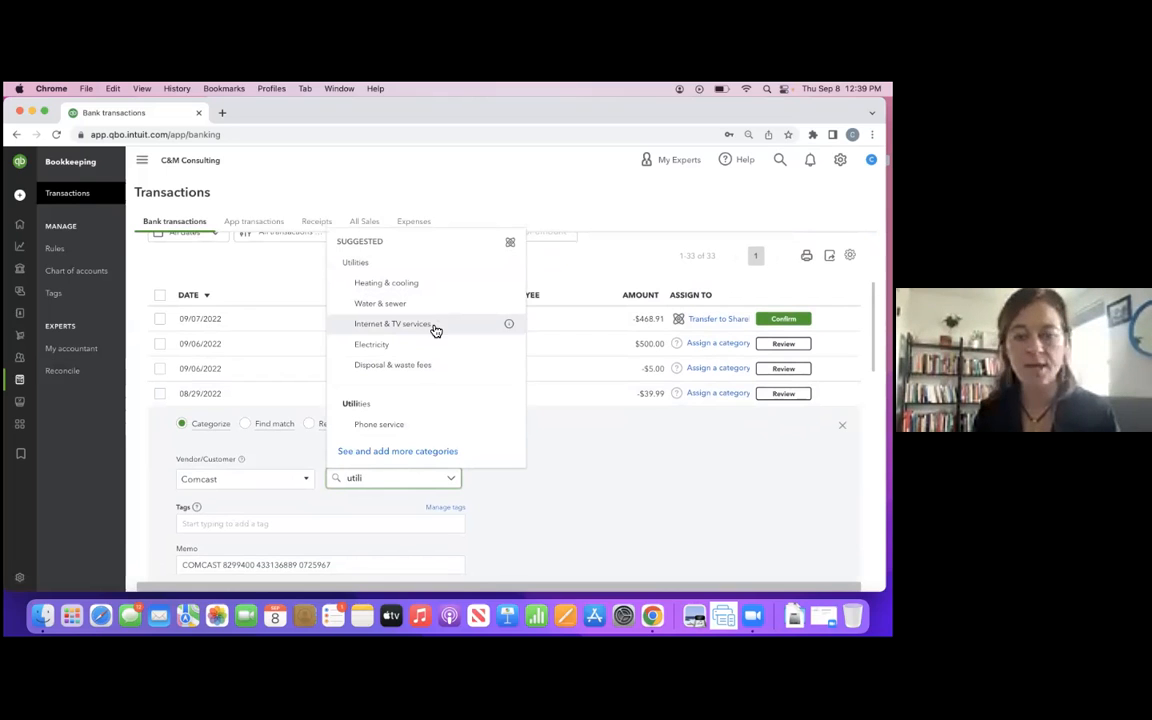
click(436, 330)
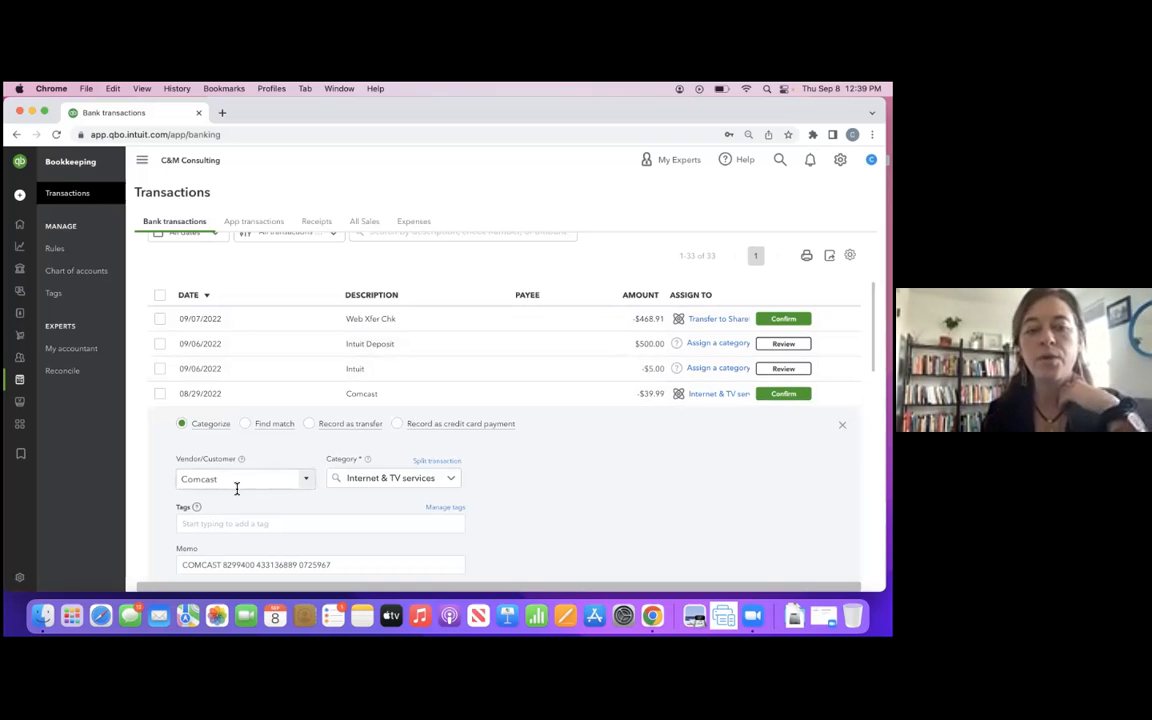
scroll(555, 535, down, 2)
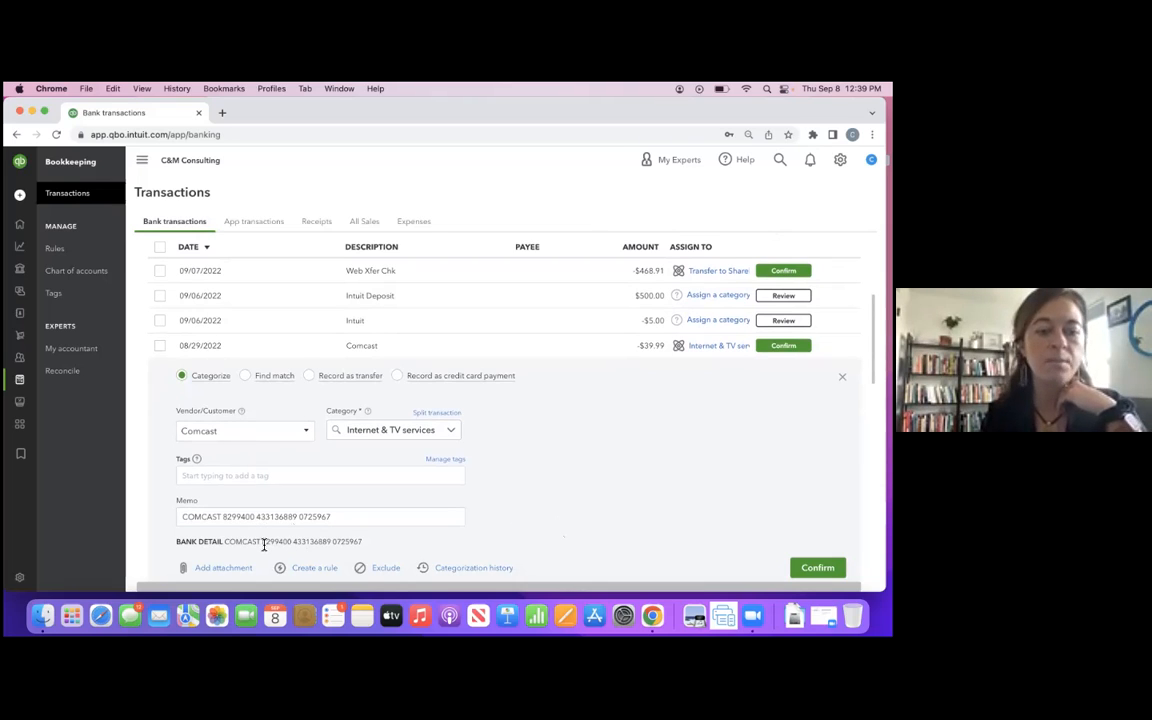
click(231, 434)
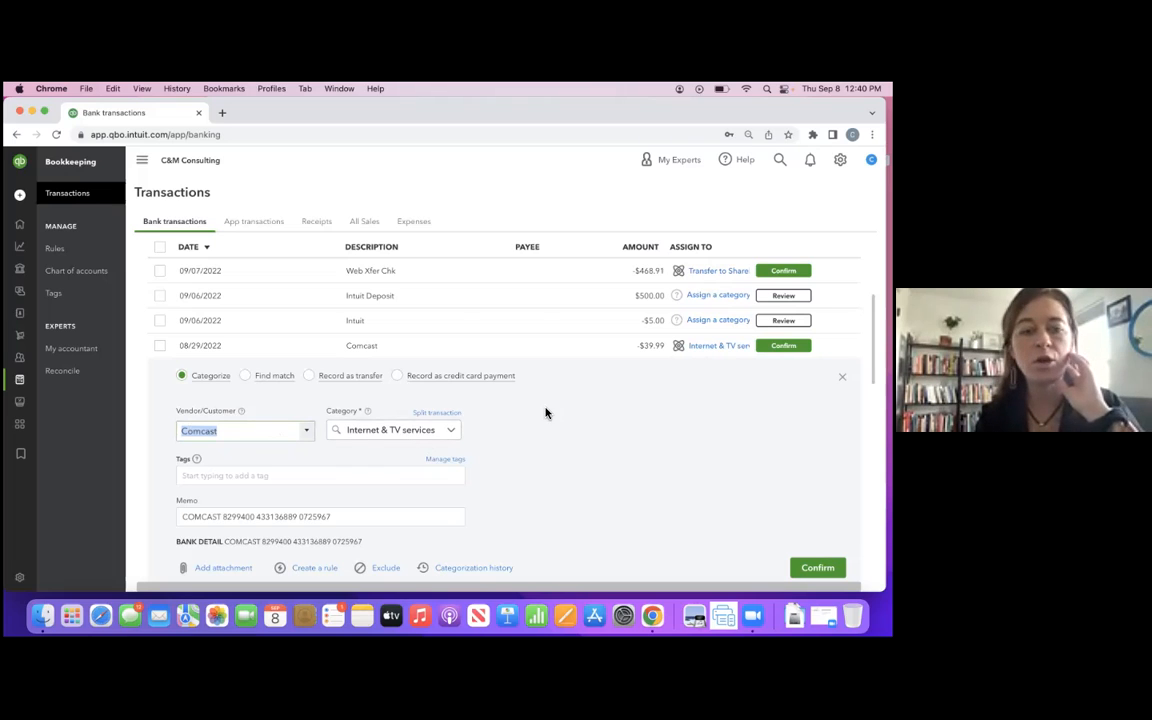
click(256, 432)
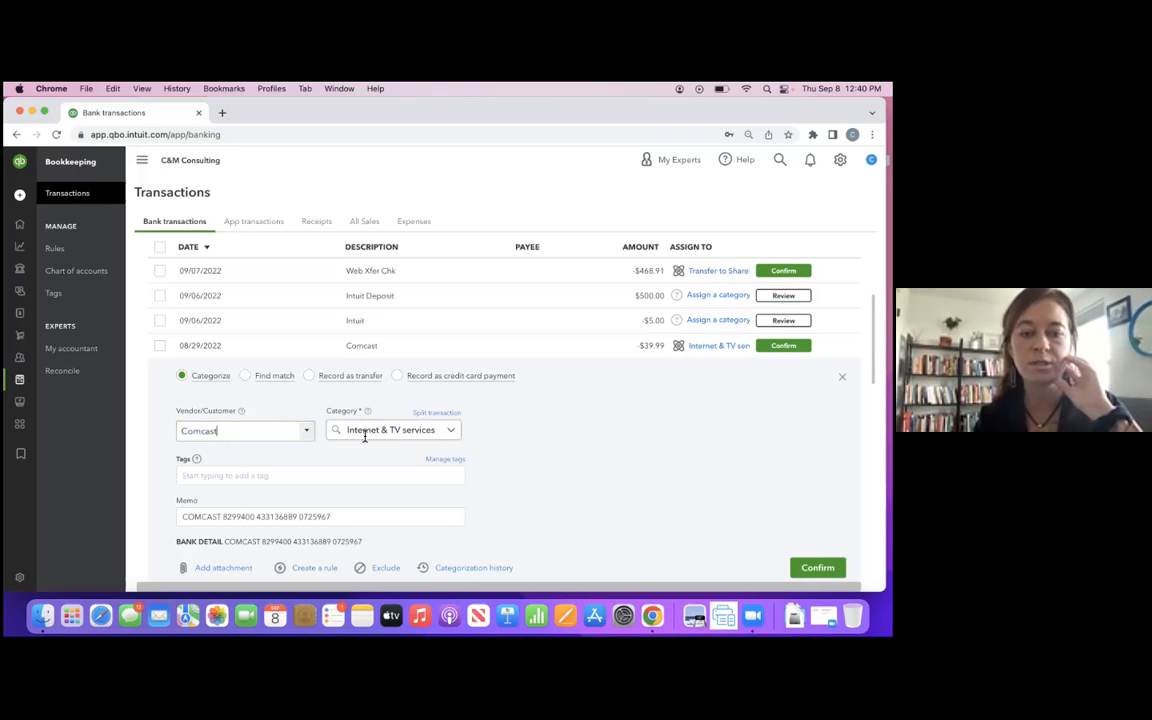
scroll(365, 437, down, 1)
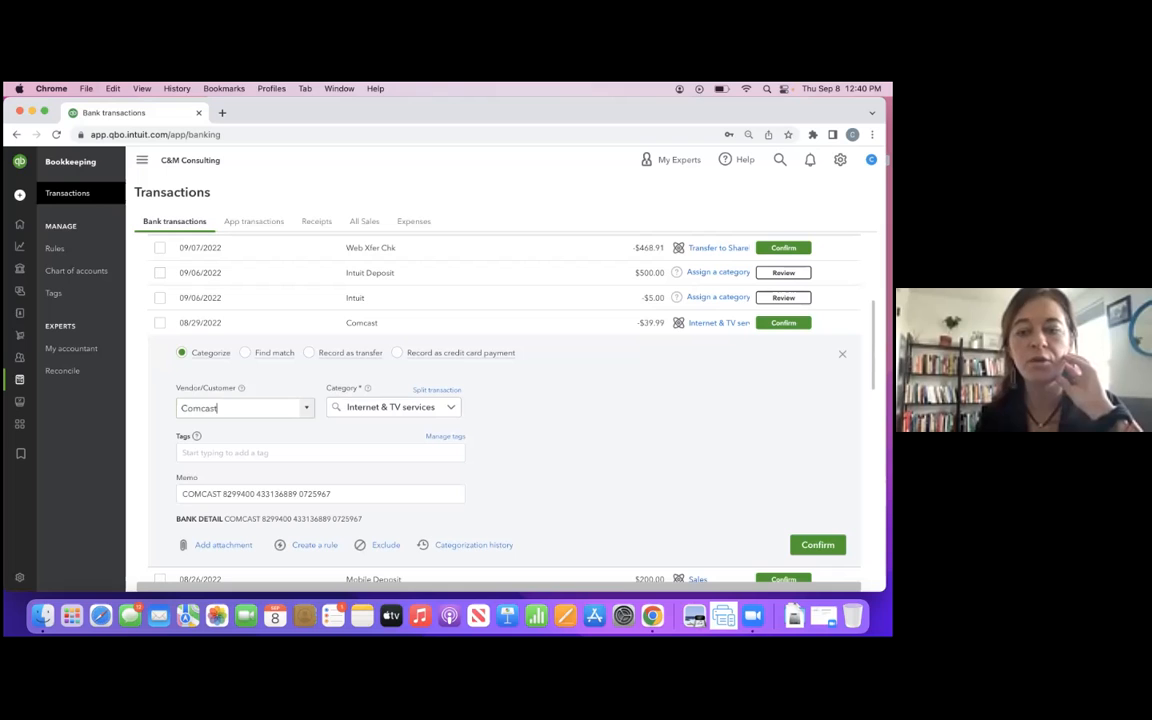
click(818, 545)
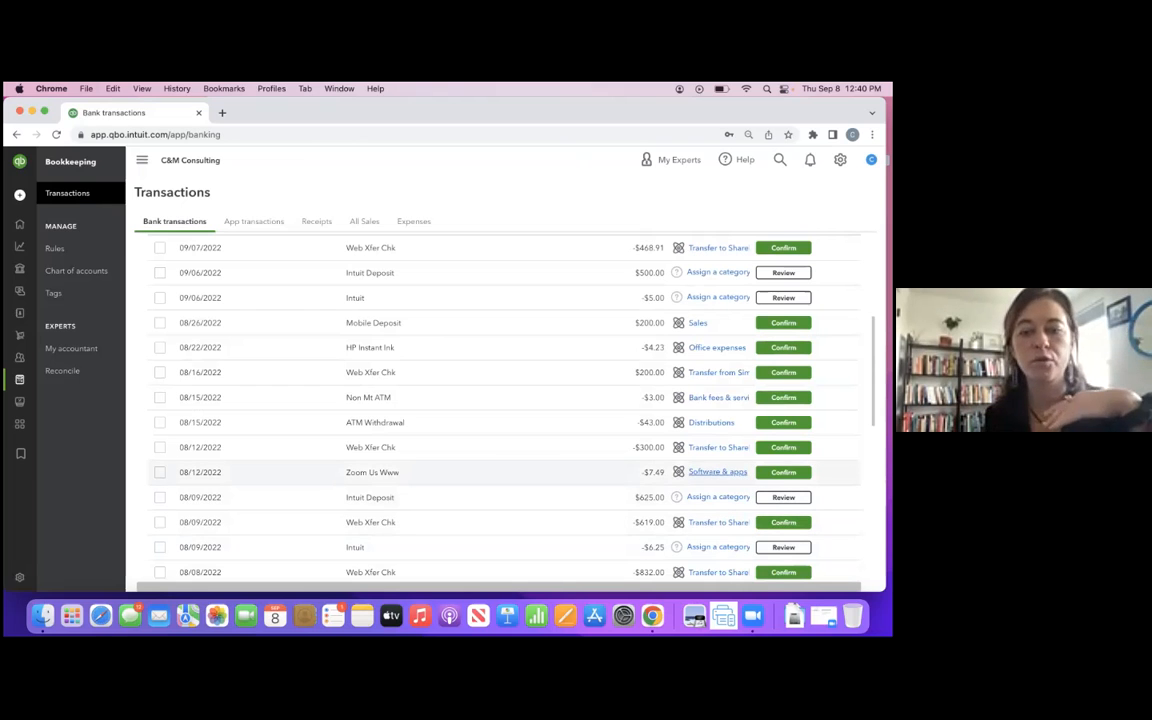
- Confirm the 07/27/2022 Comcast transaction as Internet & TV services and create the suggested auto-confirm rule for Comcast
scroll(552, 476, down, 4)
scroll(552, 475, down, 1)
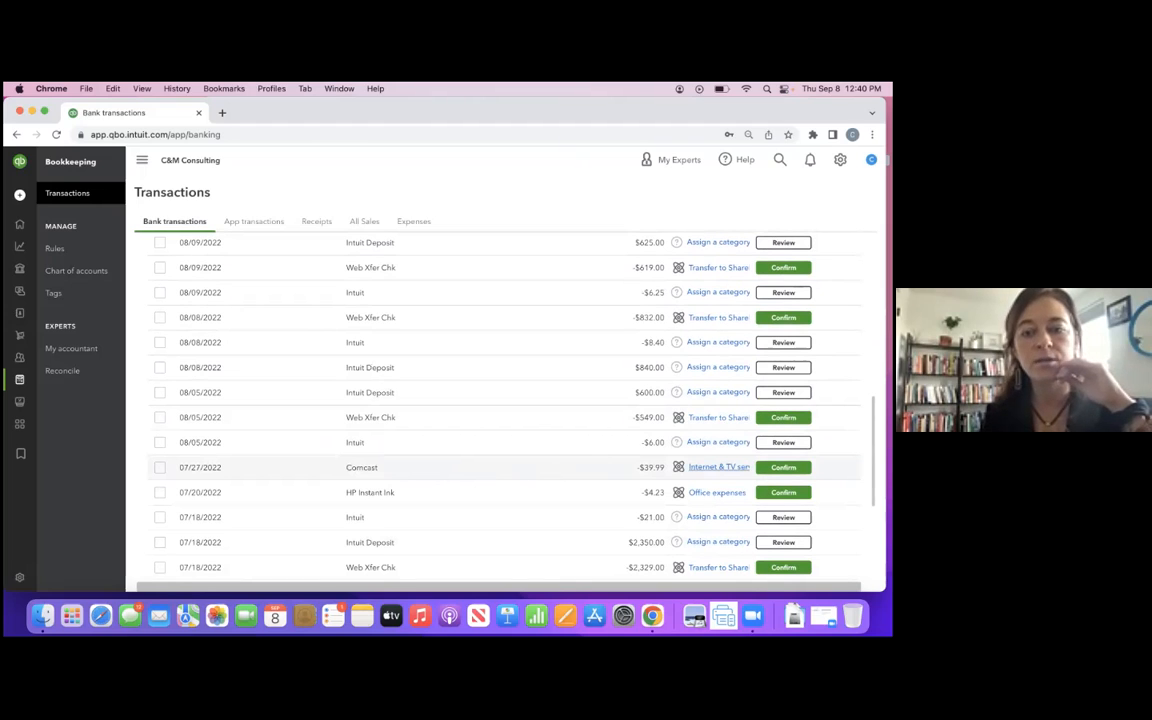
click(547, 475)
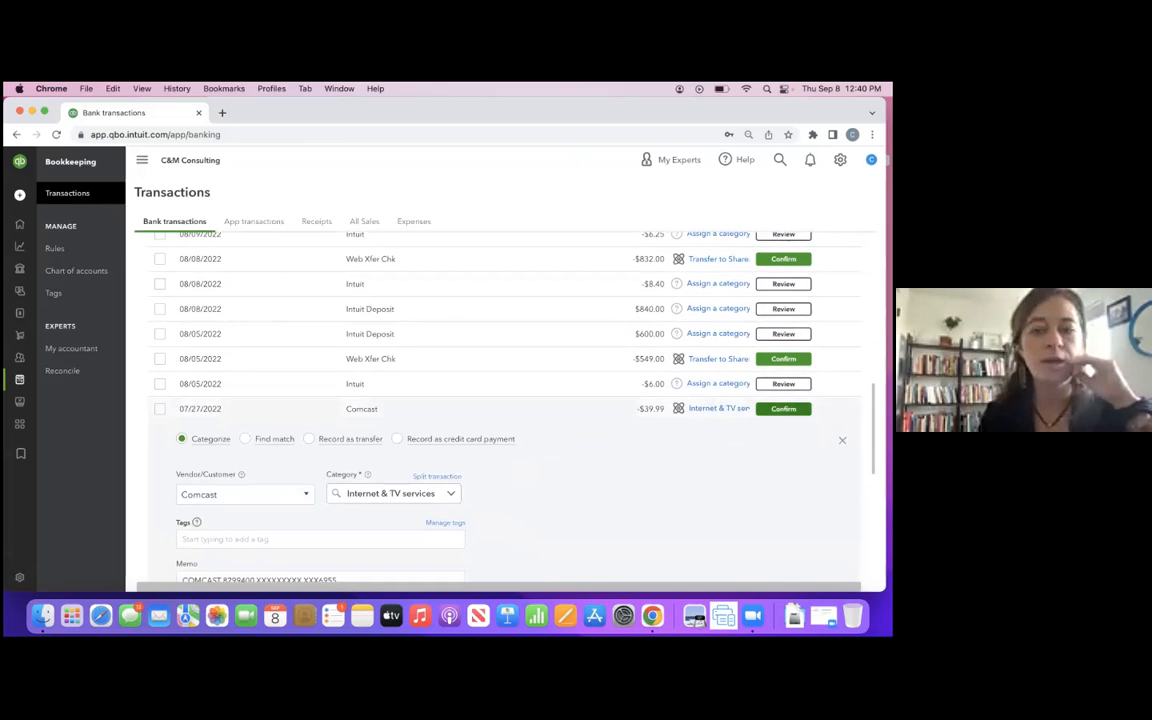
click(783, 409)
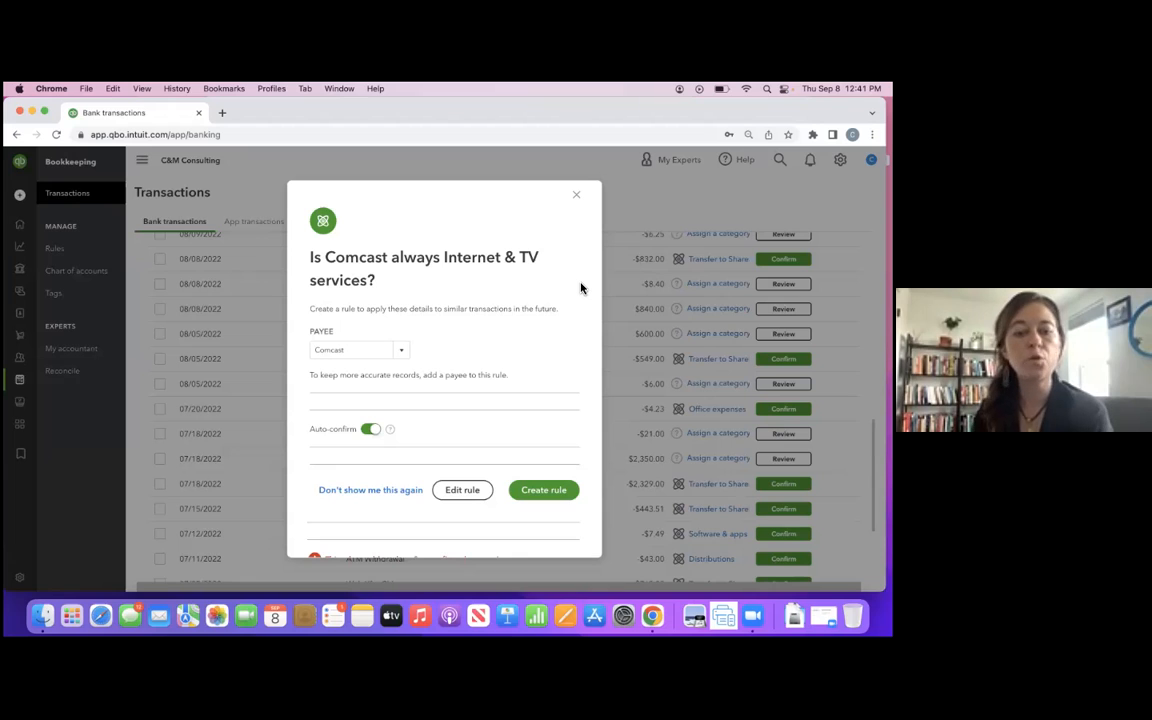
click(540, 491)
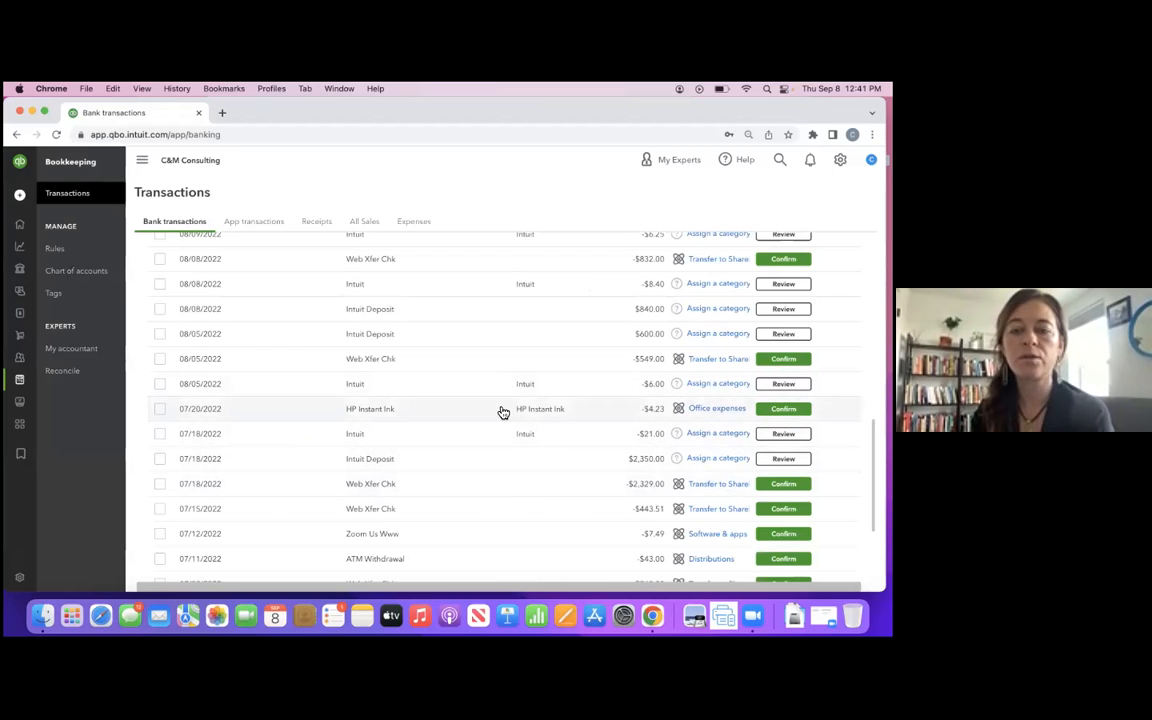
- Open the bank register of the Simple Checking for Business account and dismiss the register basics tour
scroll(442, 434, up, 10)
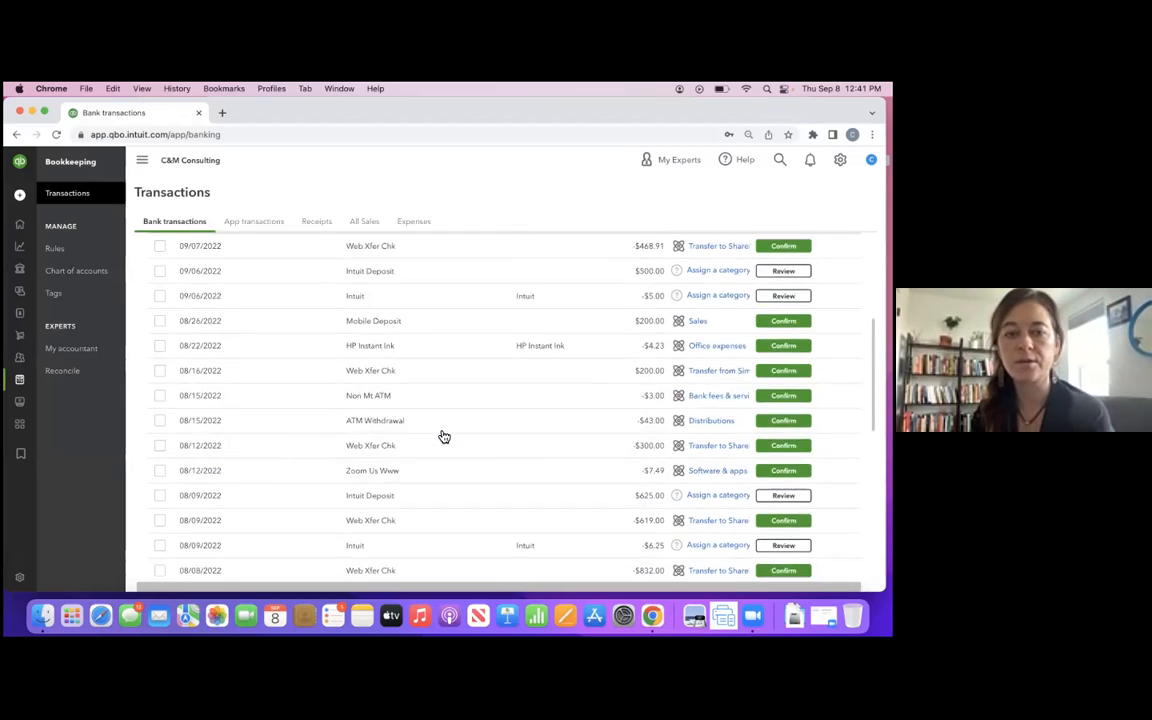
scroll(443, 436, up, 2)
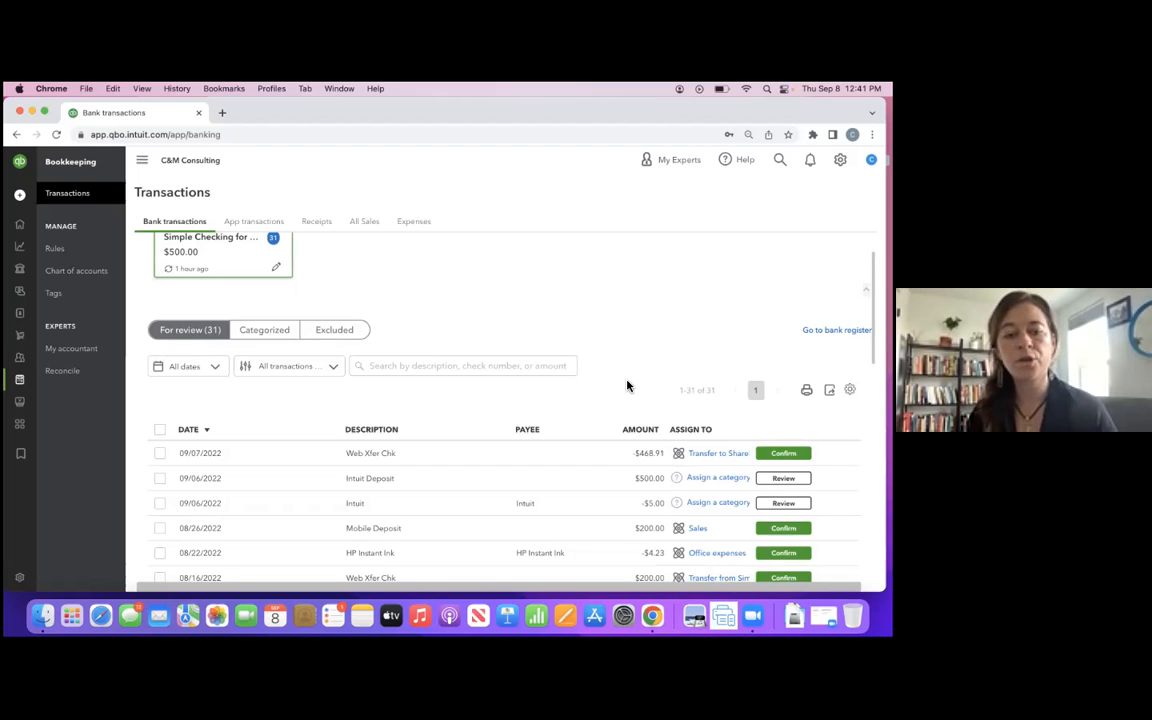
scroll(447, 468, up, 2)
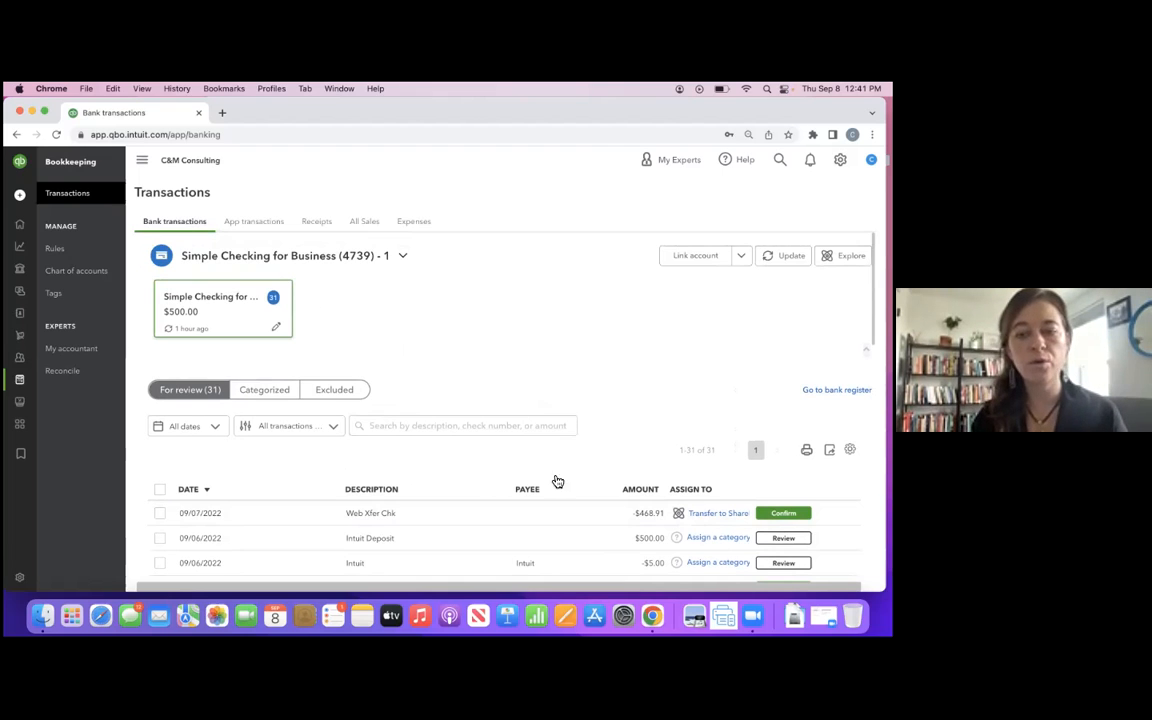
scroll(548, 517, down, 3)
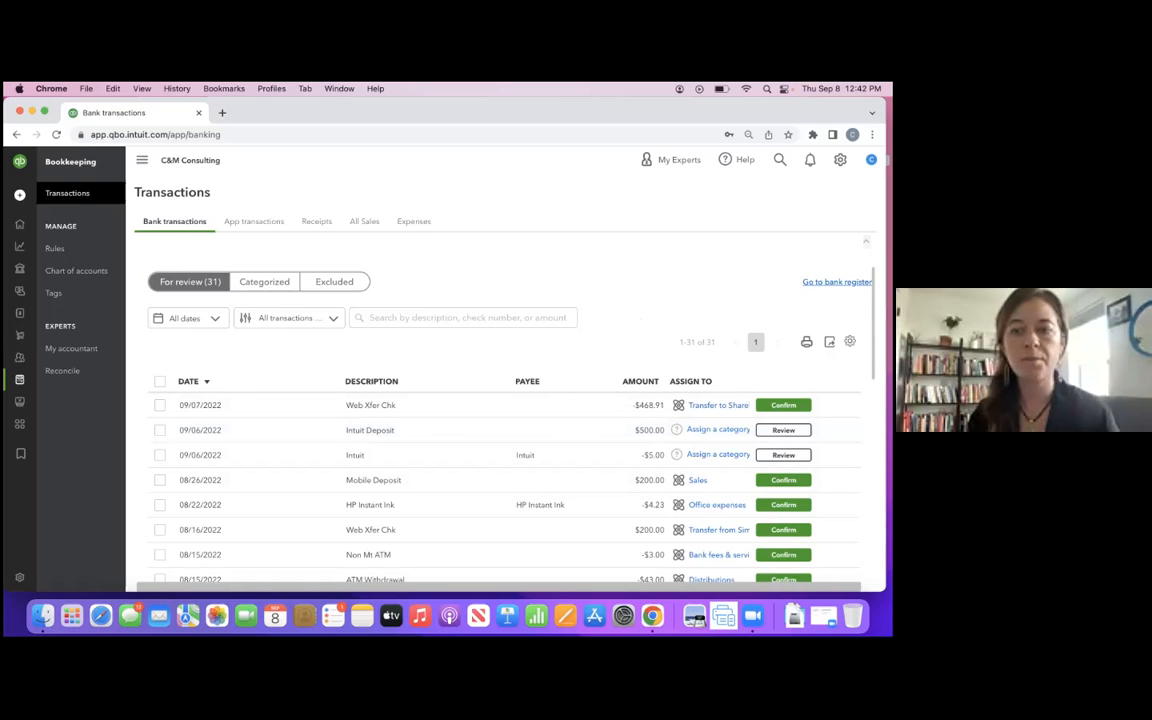
click(836, 281)
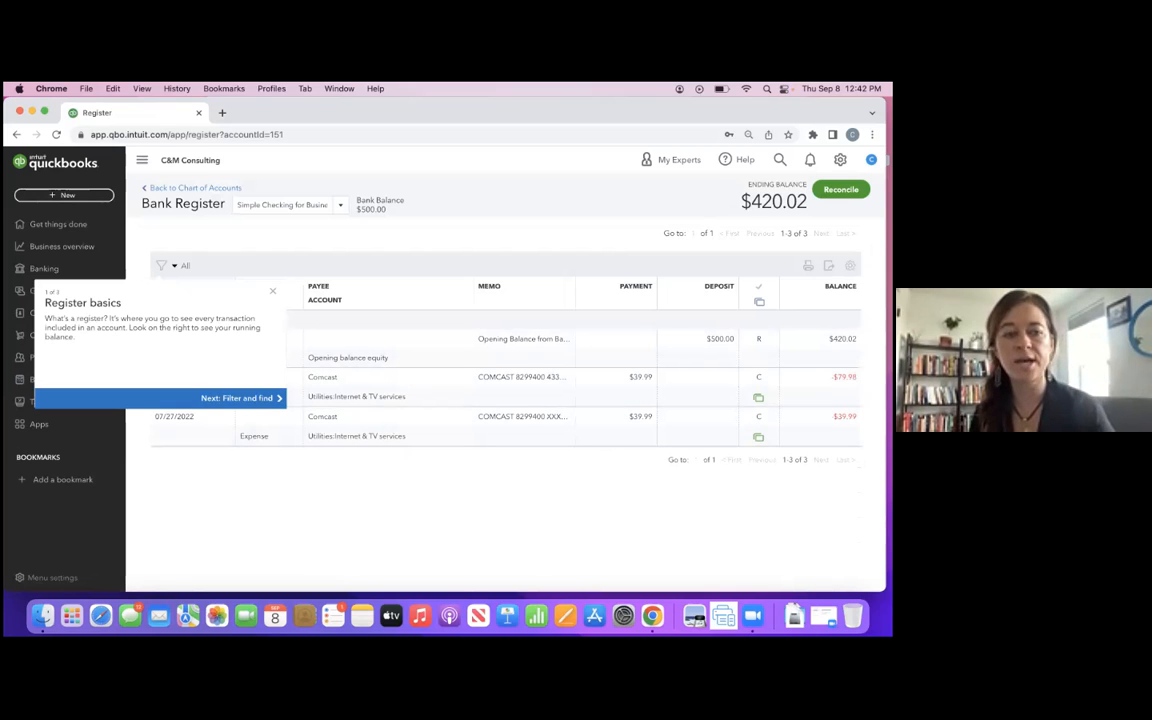
click(272, 291)
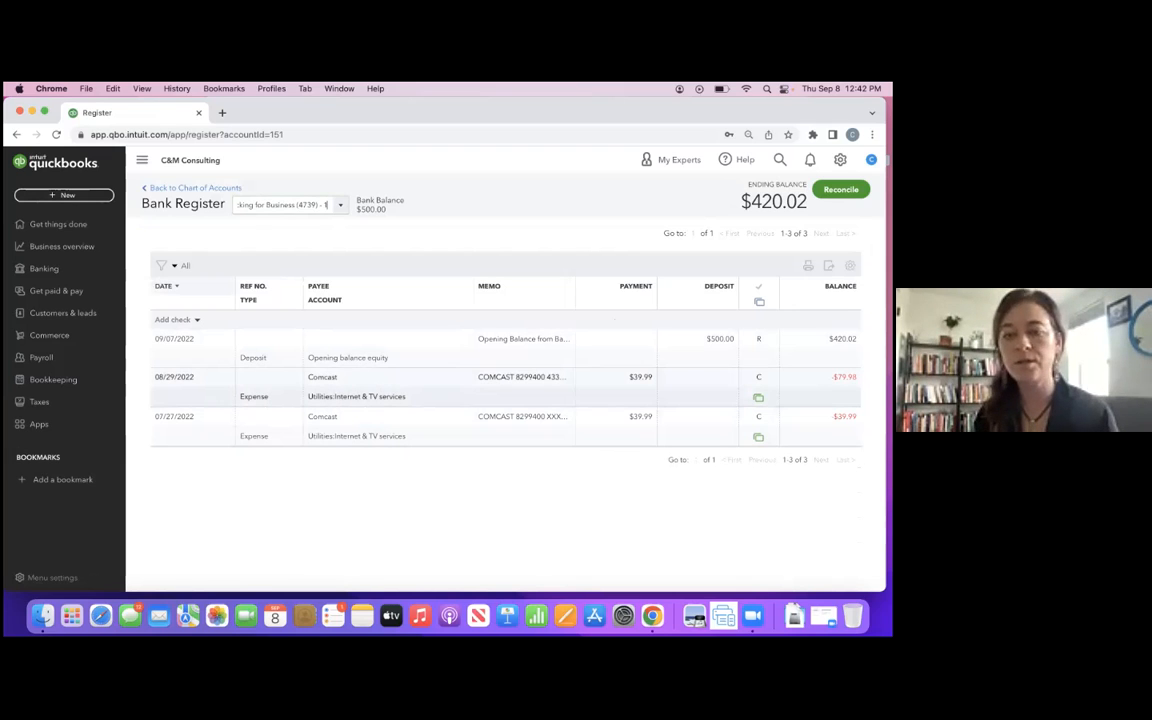
- Delete the 08/29/2022 Comcast expense from the bank register and return to the bank transactions for review
click(640, 380)
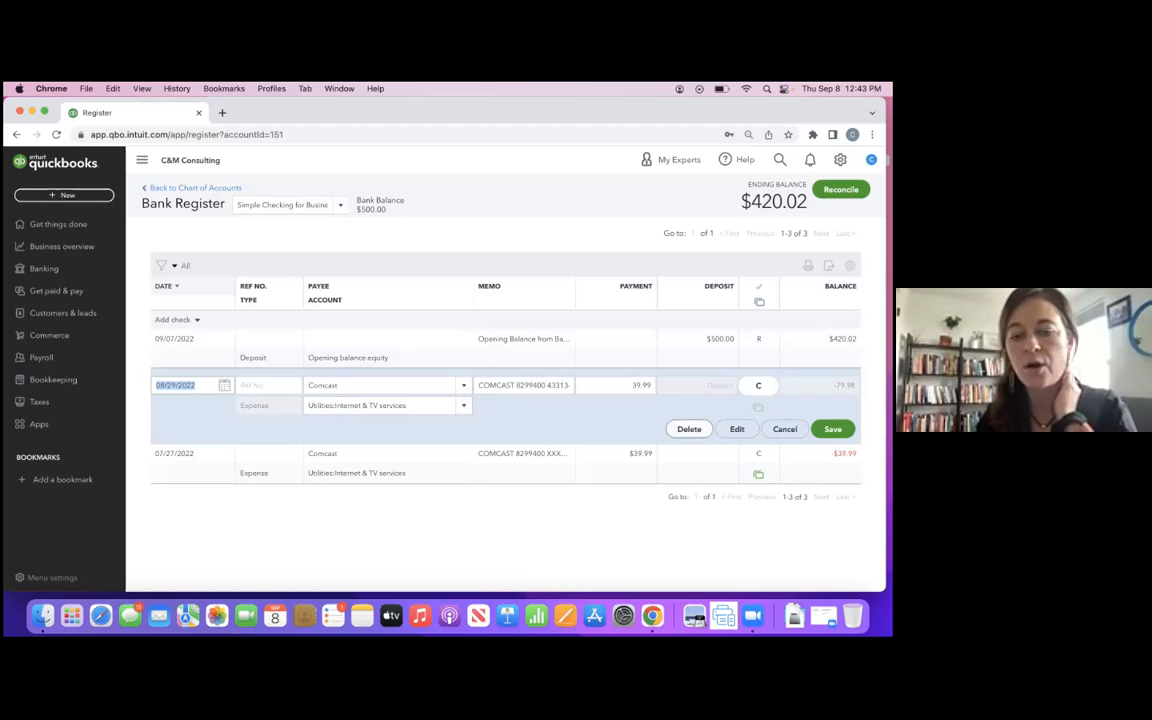
click(689, 428)
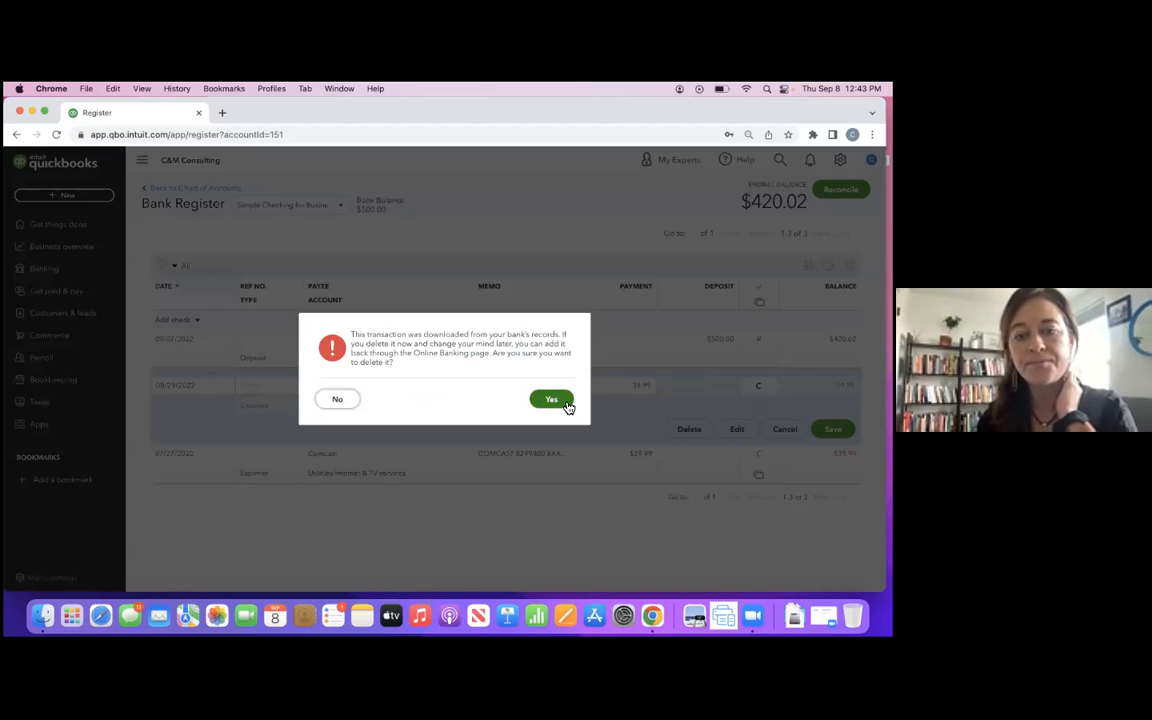
click(565, 404)
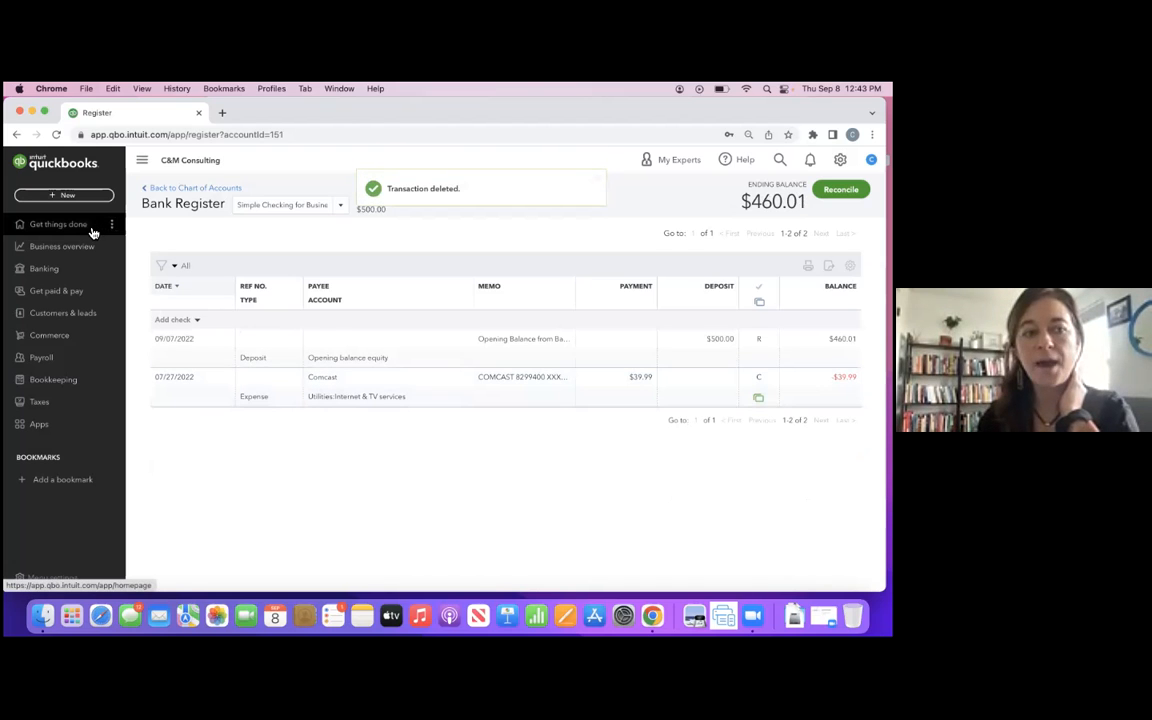
click(88, 381)
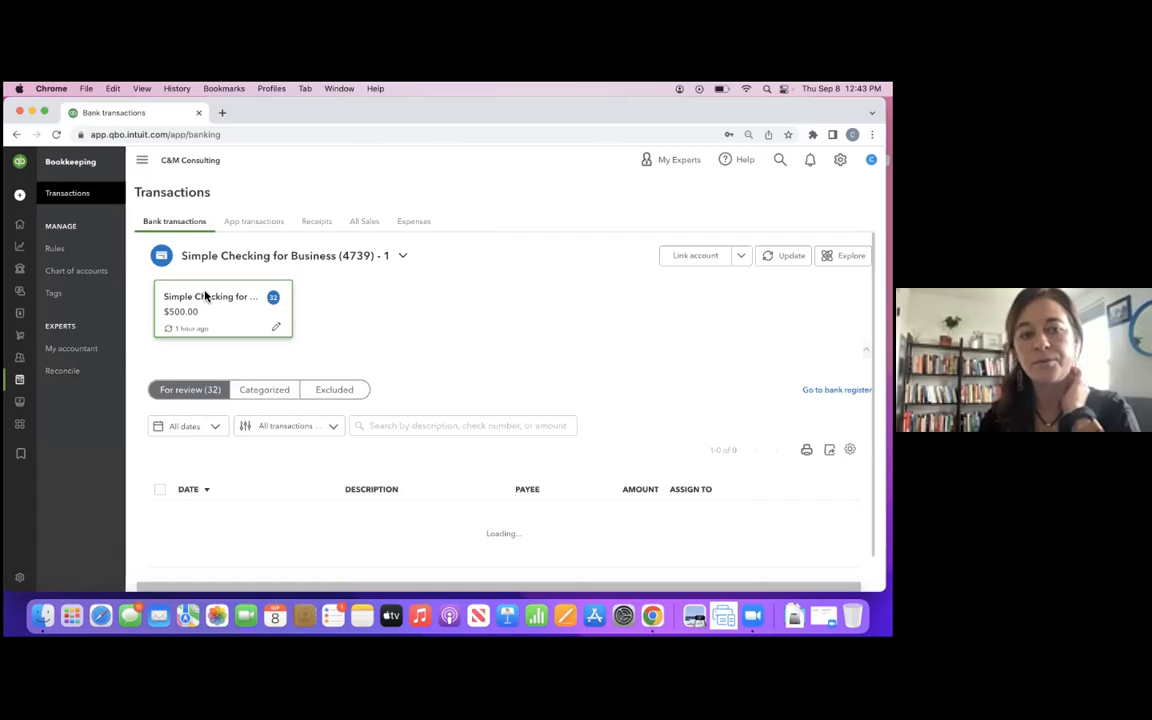
- Expand the 08/29/2022 Comcast and 09/06/2022 Intuit transactions to examine their payee, category and memo details
scroll(411, 330, down, 5)
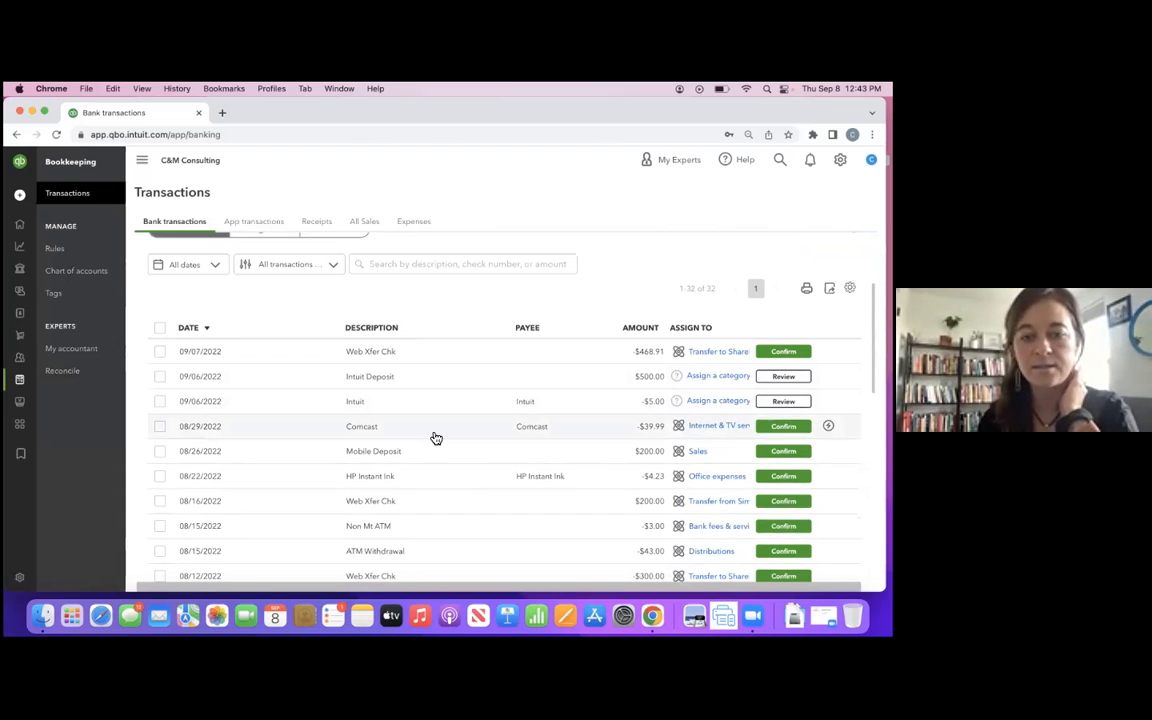
click(436, 438)
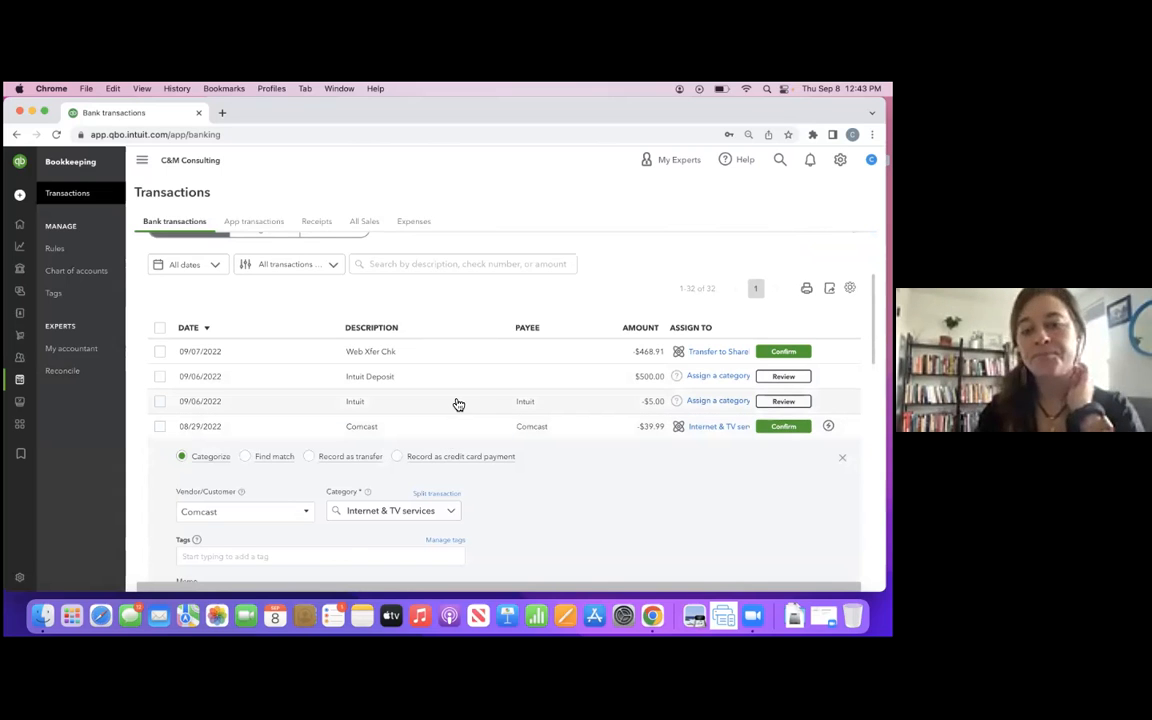
click(458, 404)
scroll(458, 404, down, 2)
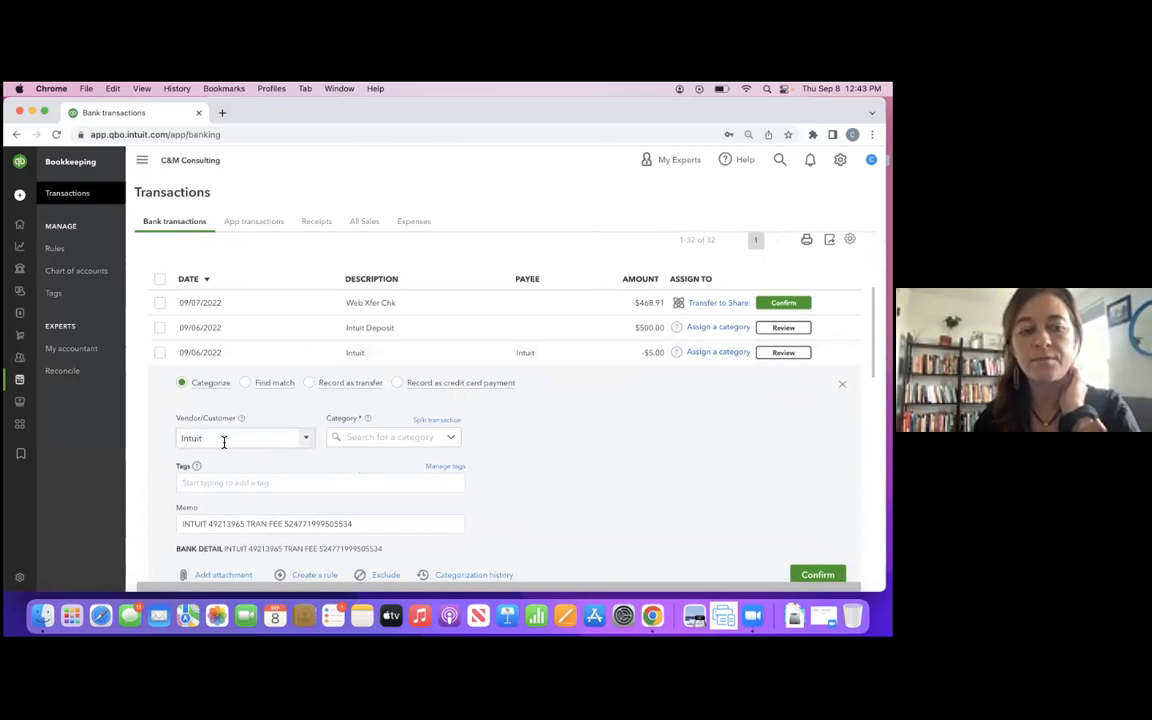
scroll(445, 391, down, 6)
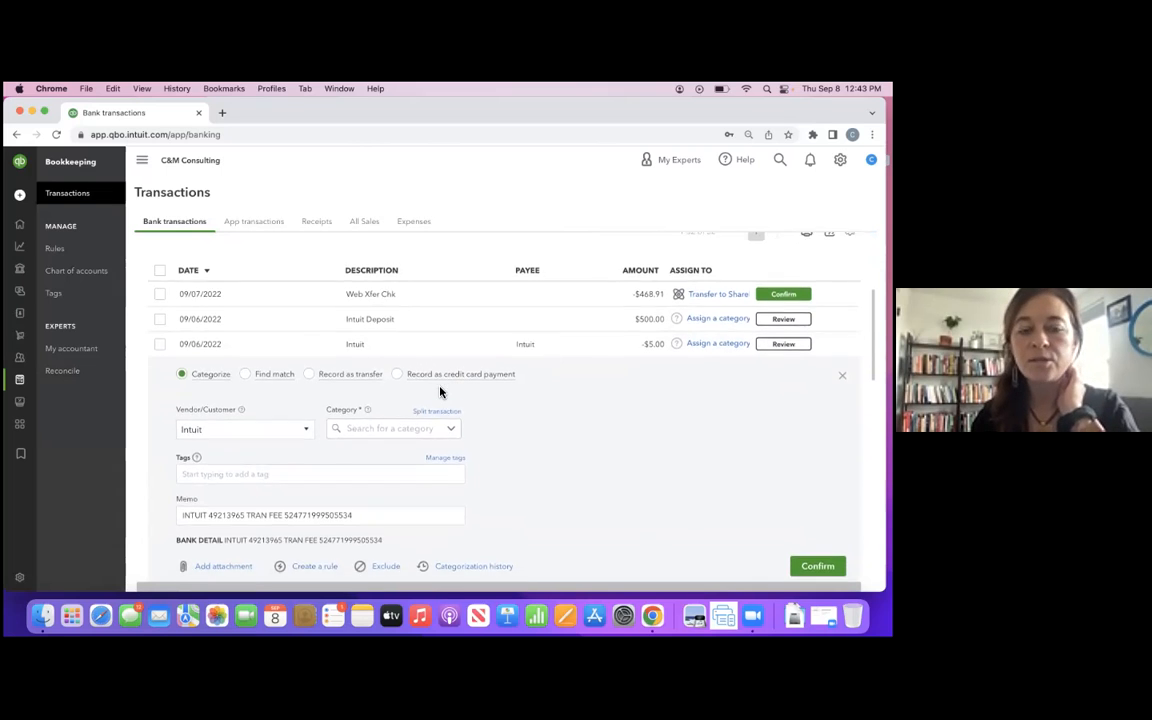
- Open the 08/12/2022 Zoom Us Www transaction and start adding Zoom as a new vendor for its payee
scroll(440, 392, down, 1)
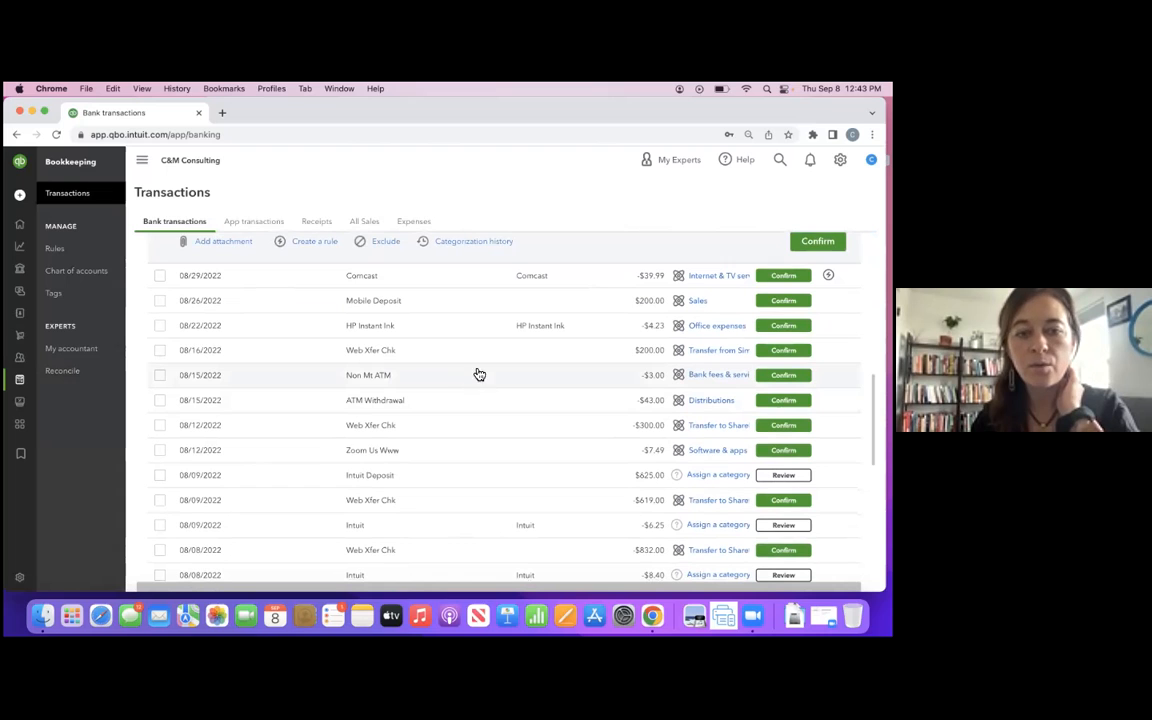
scroll(488, 401, down, 1)
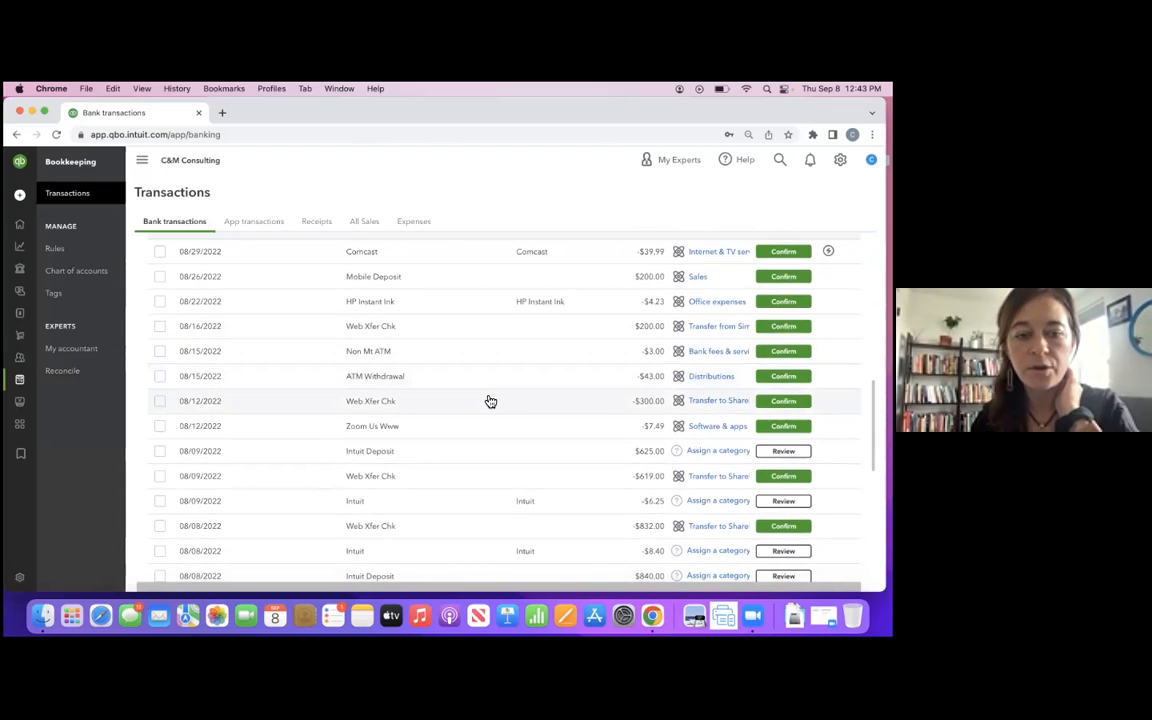
click(481, 428)
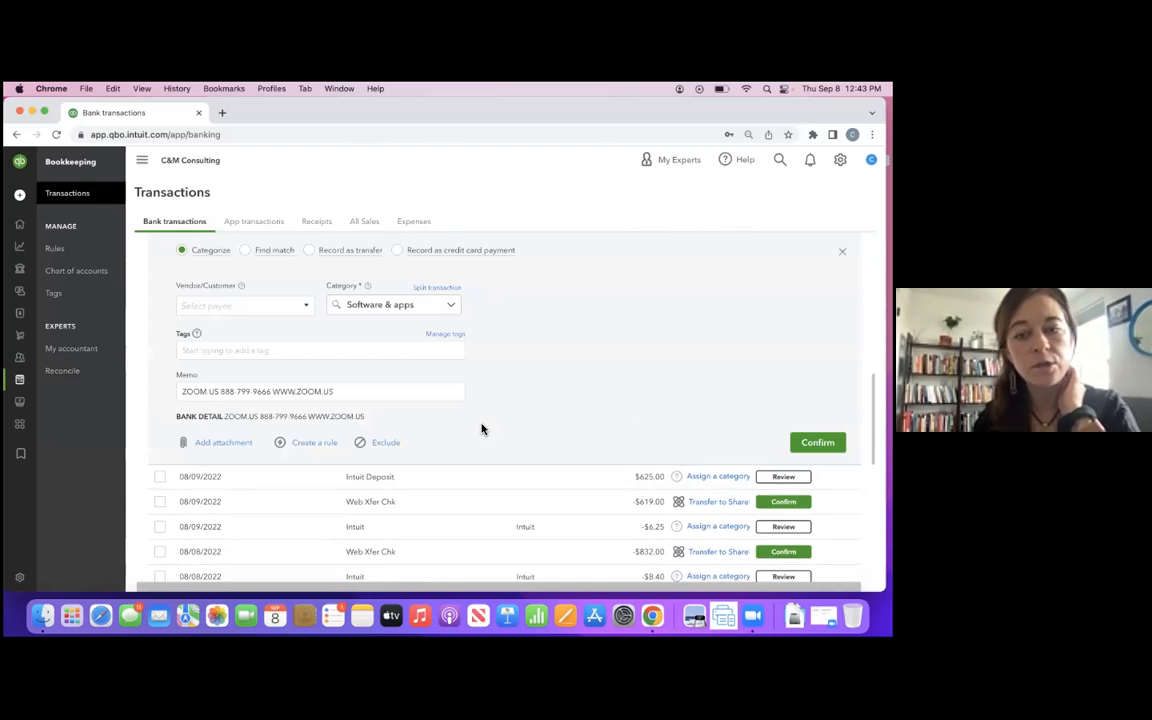
click(250, 304)
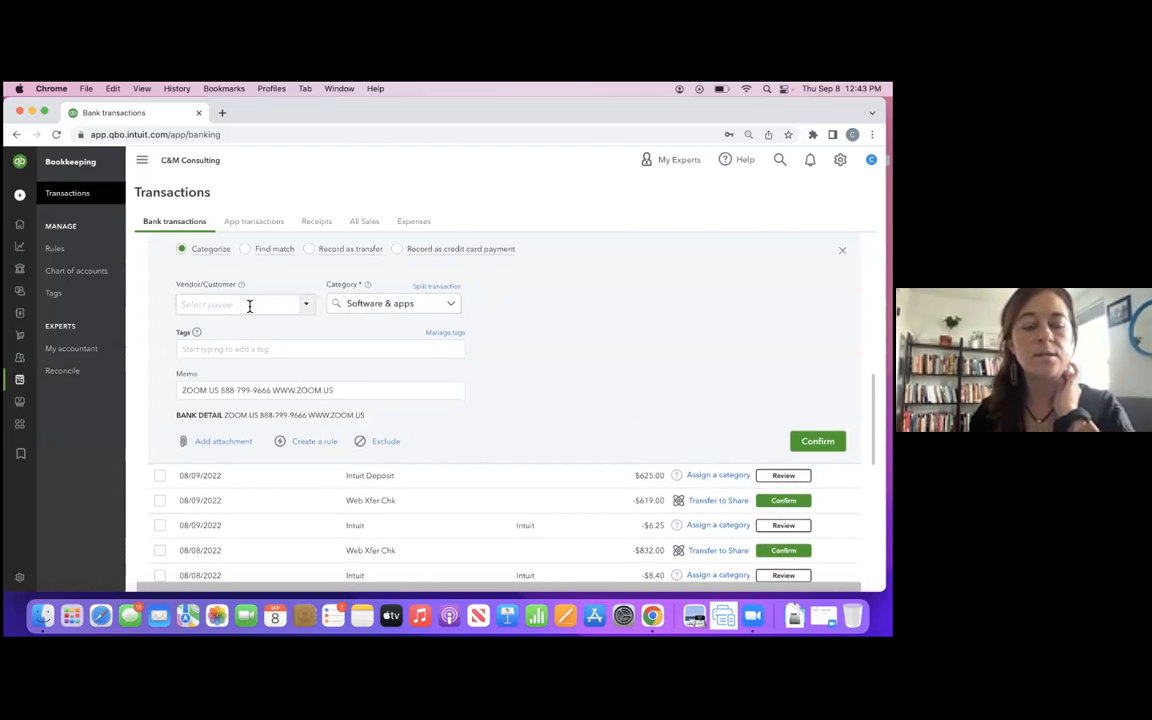
text(Zoom)
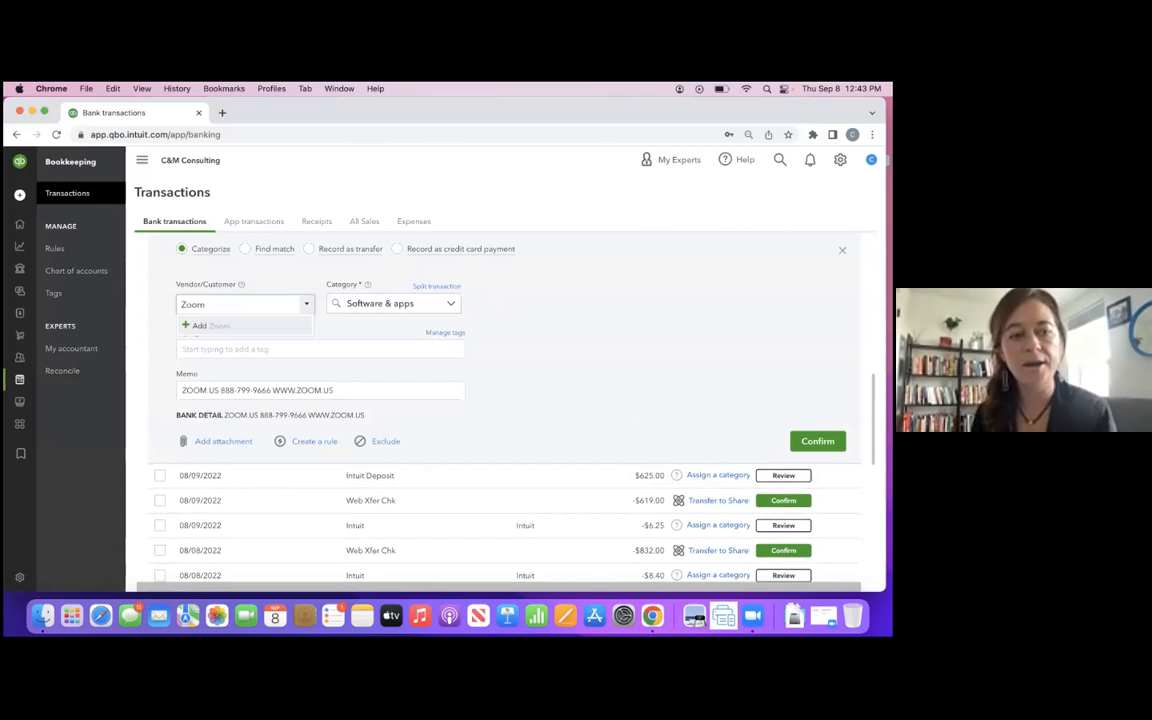
click(203, 327)
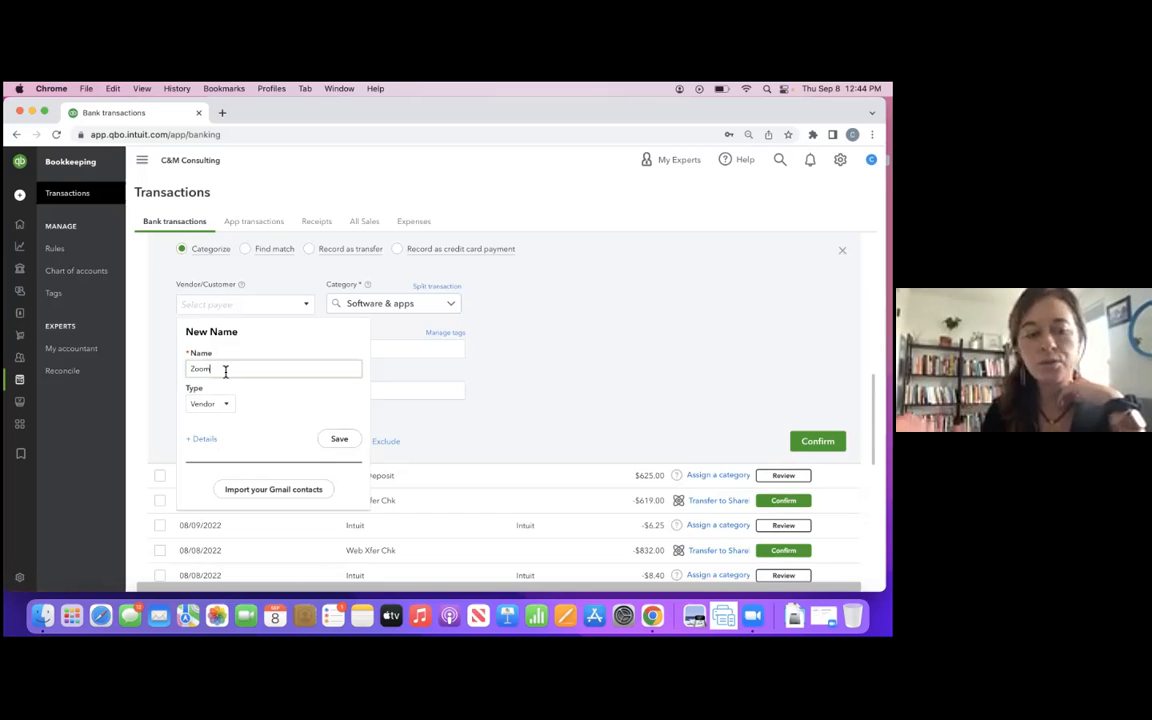
- Review the Zoom vendor's optional details, save the vendor, and confirm the transaction under Software & apps
click(201, 439)
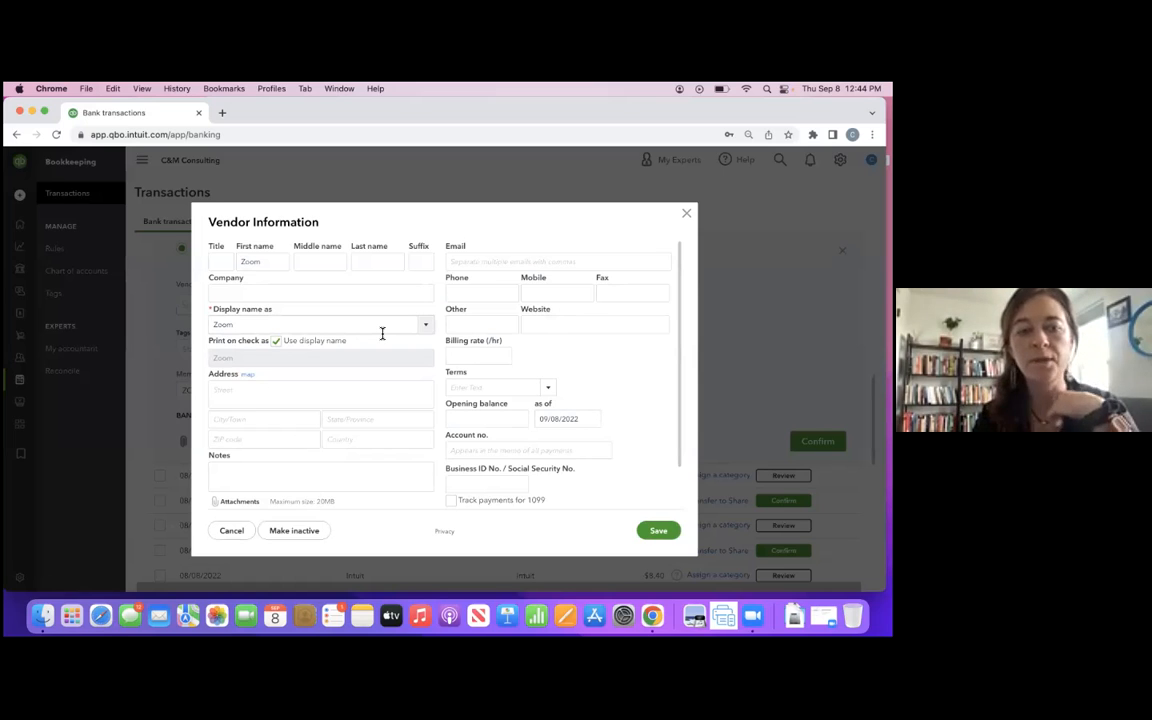
click(275, 394)
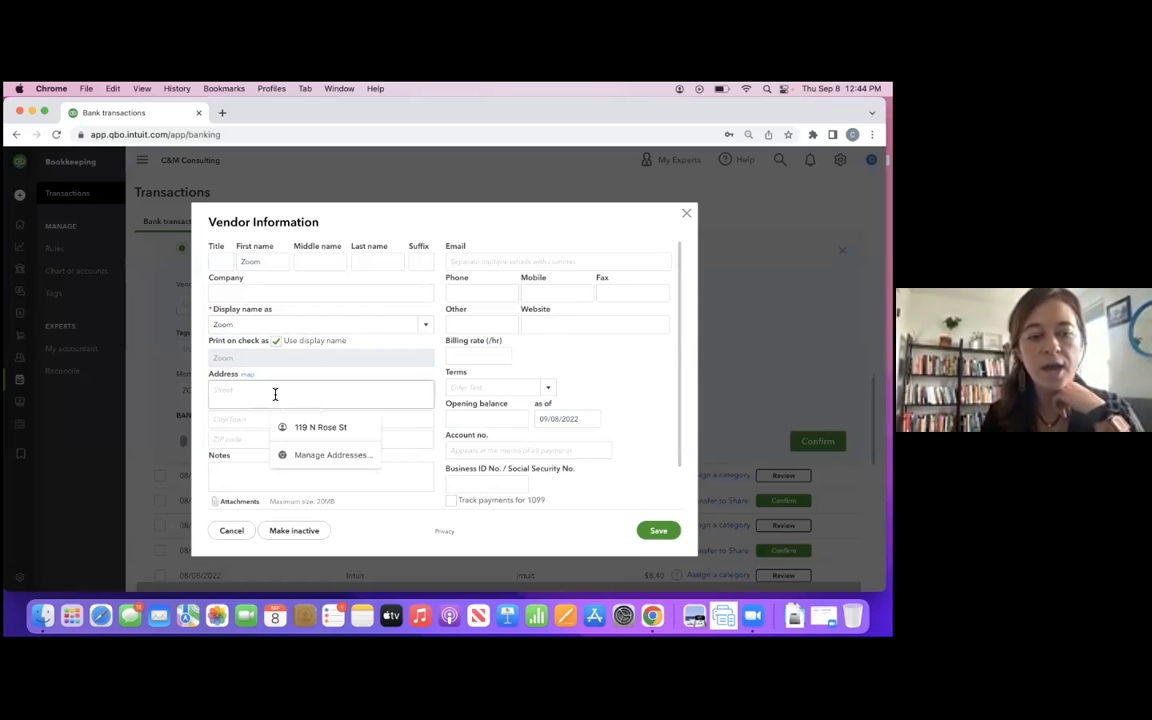
click(560, 365)
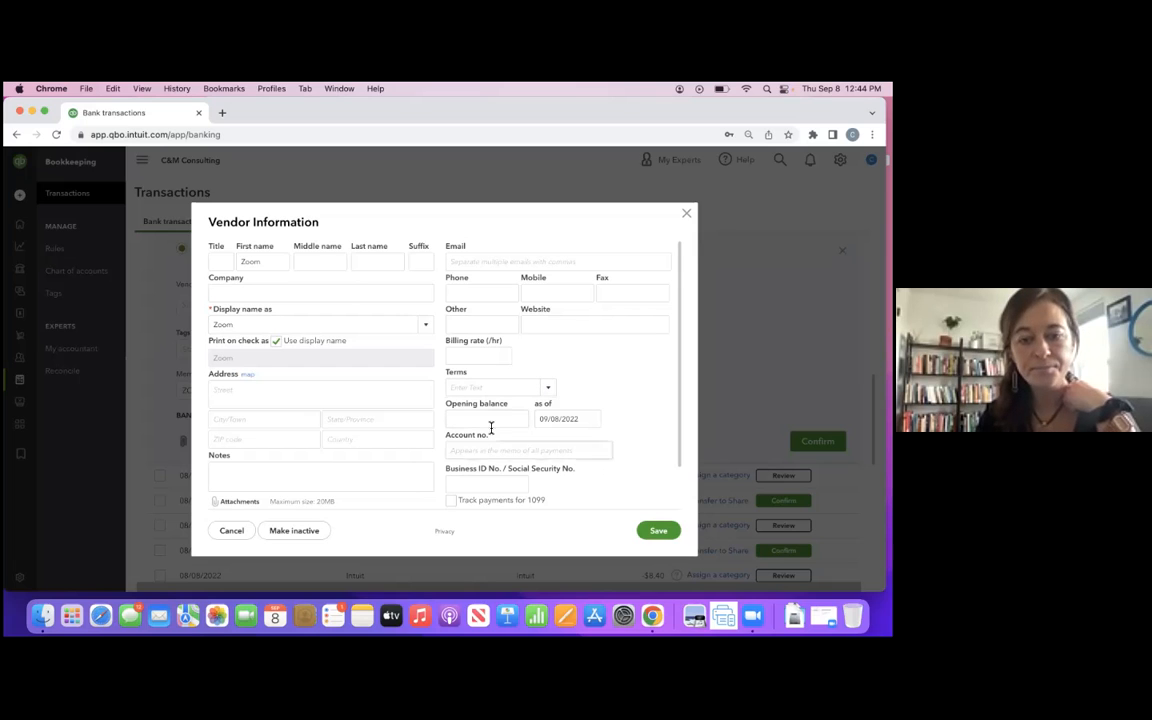
scroll(581, 471, down, 2)
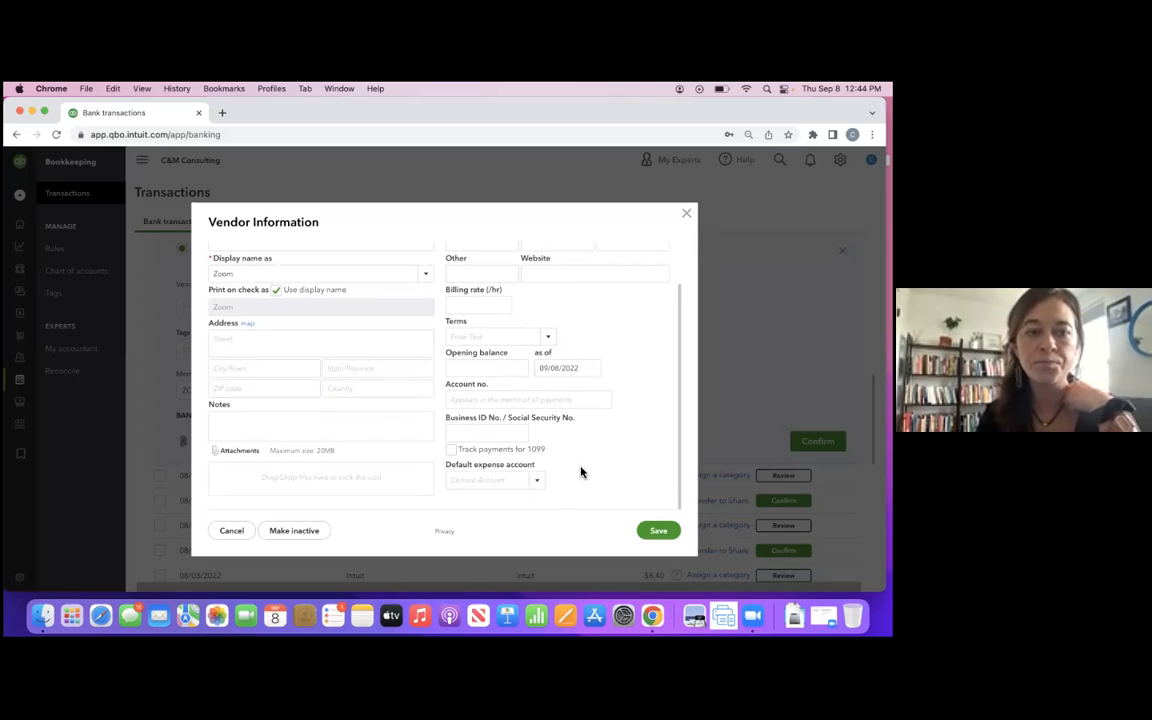
click(657, 531)
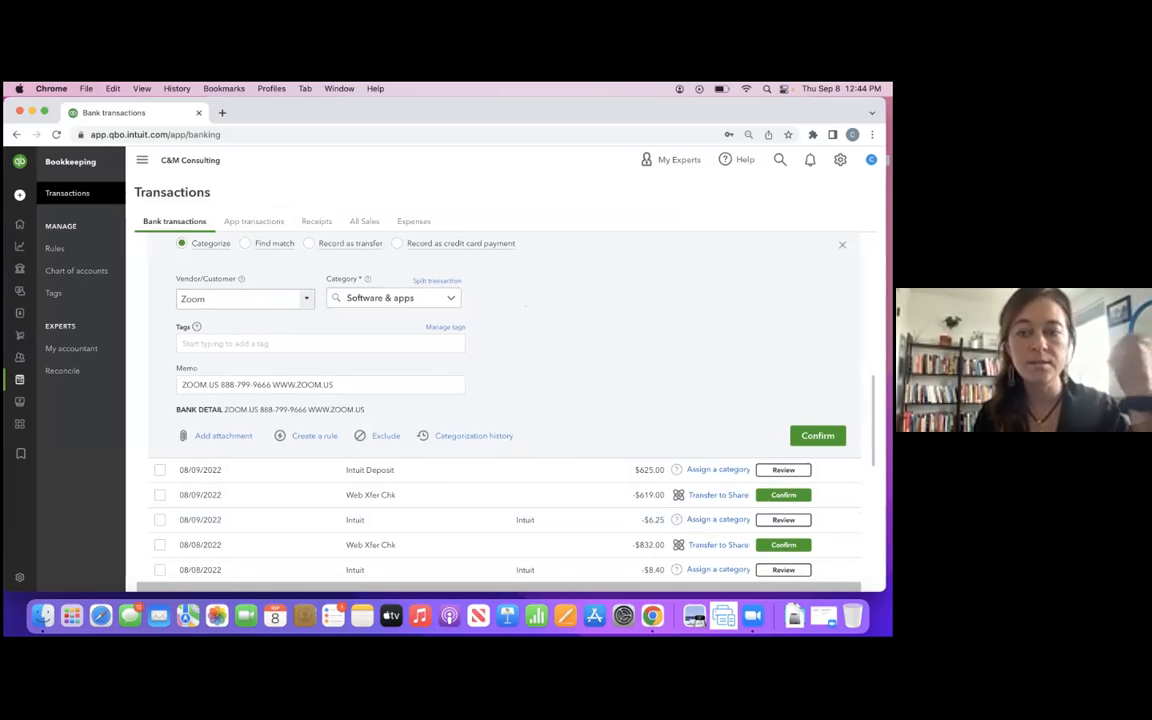
click(818, 436)
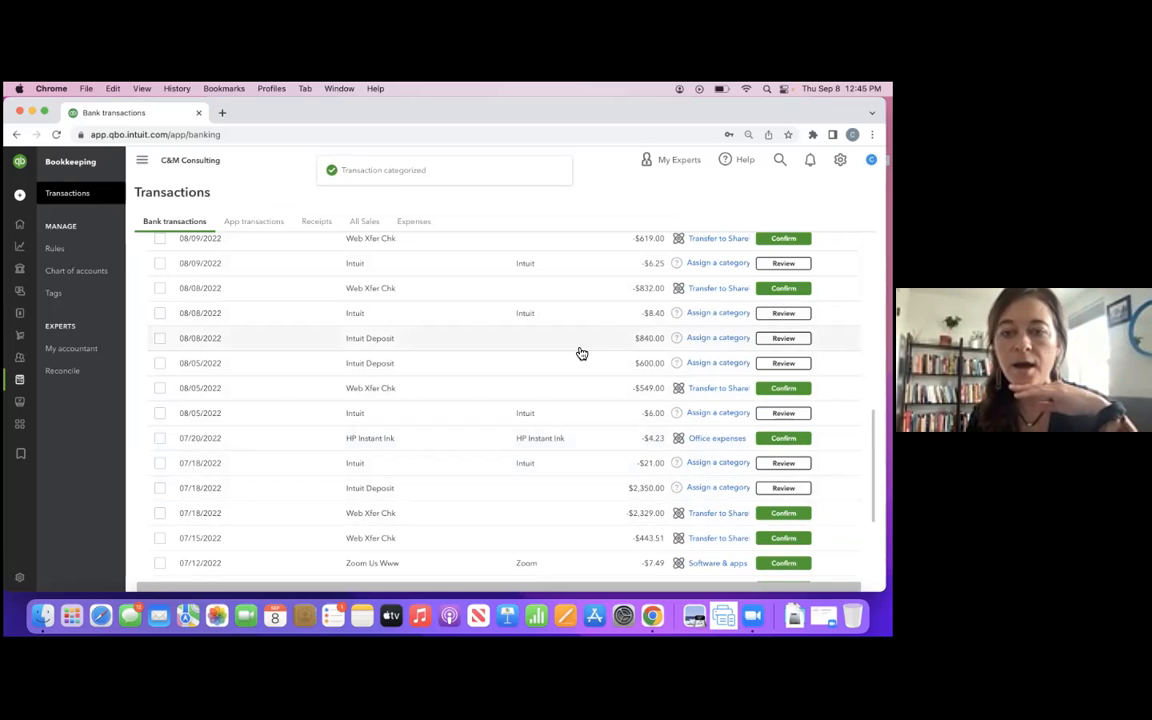
- Switch the 08/12/2022 Web Xfer Chk transaction from transfer to Categorize and enter the contractor's full name as a new vendor
scroll(563, 298, up, 3)
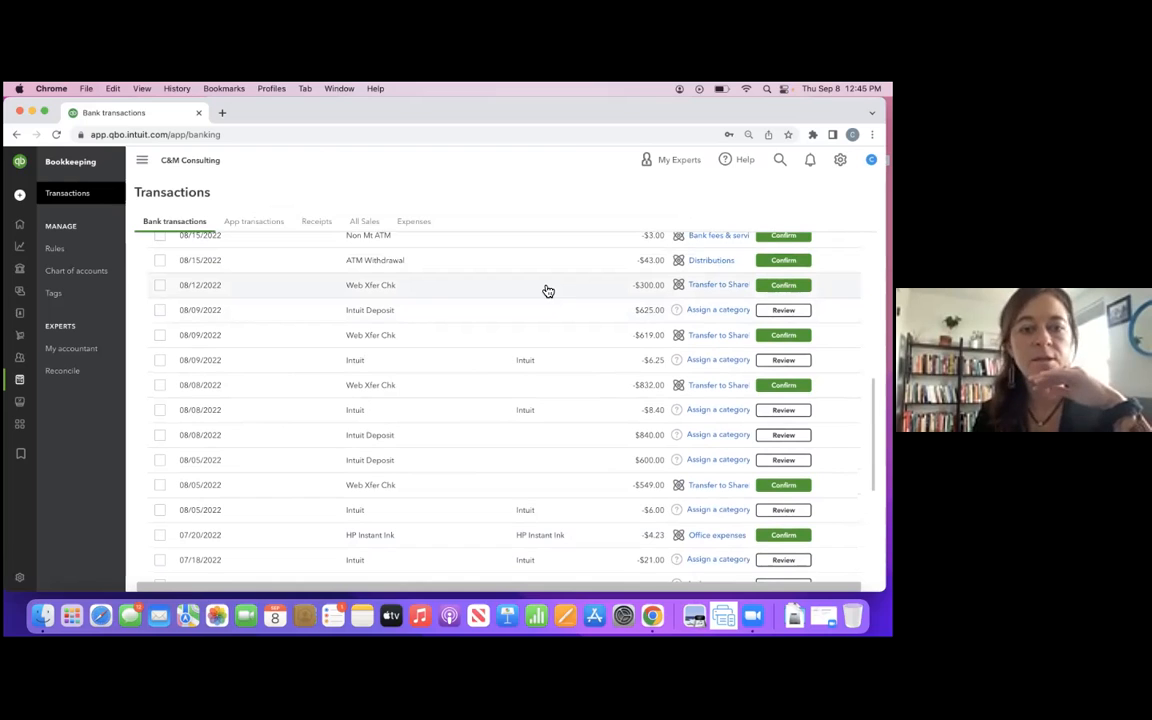
click(548, 291)
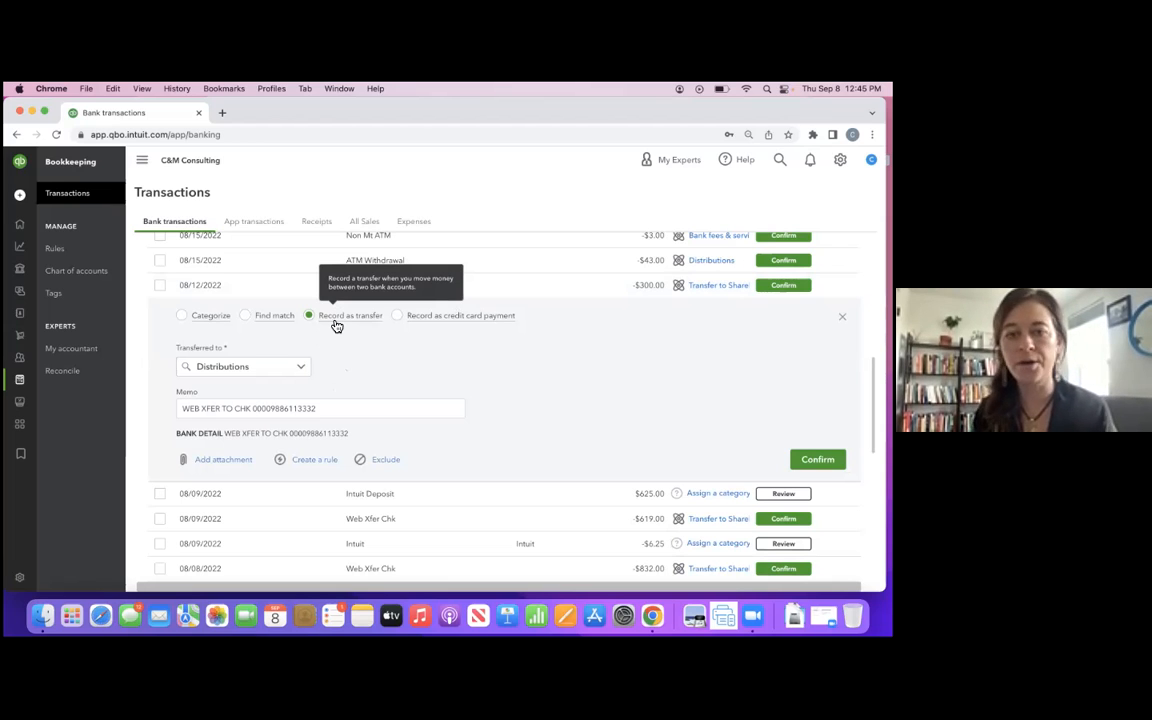
click(212, 320)
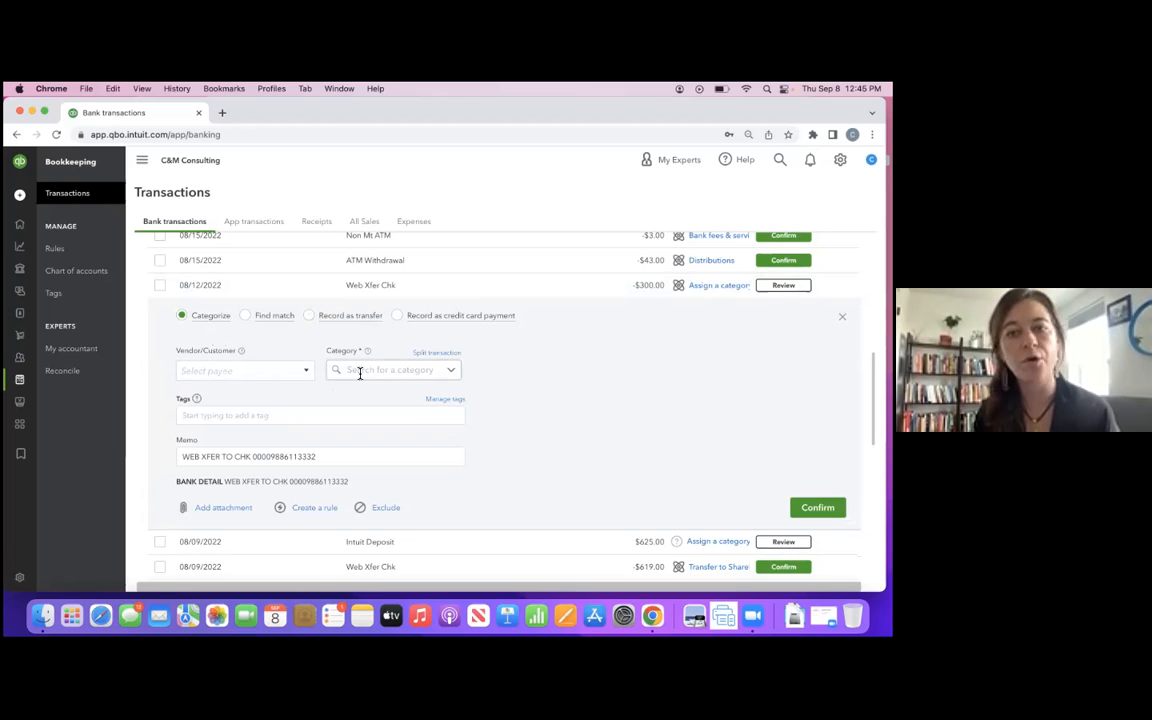
click(252, 373)
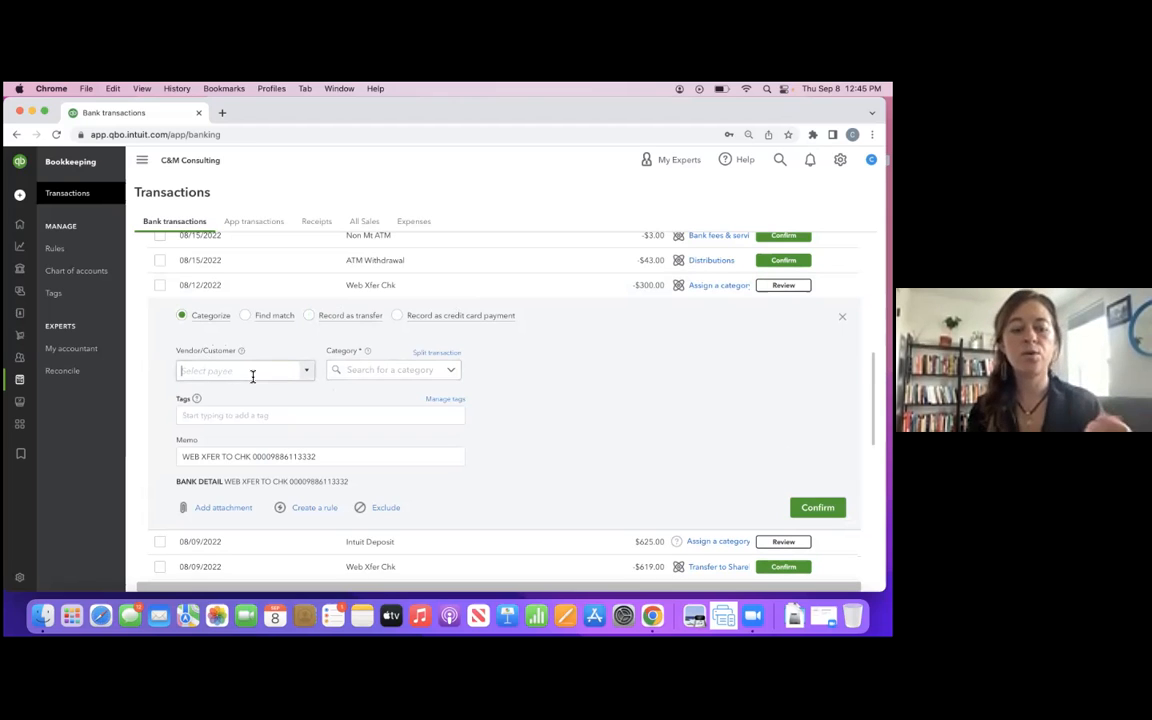
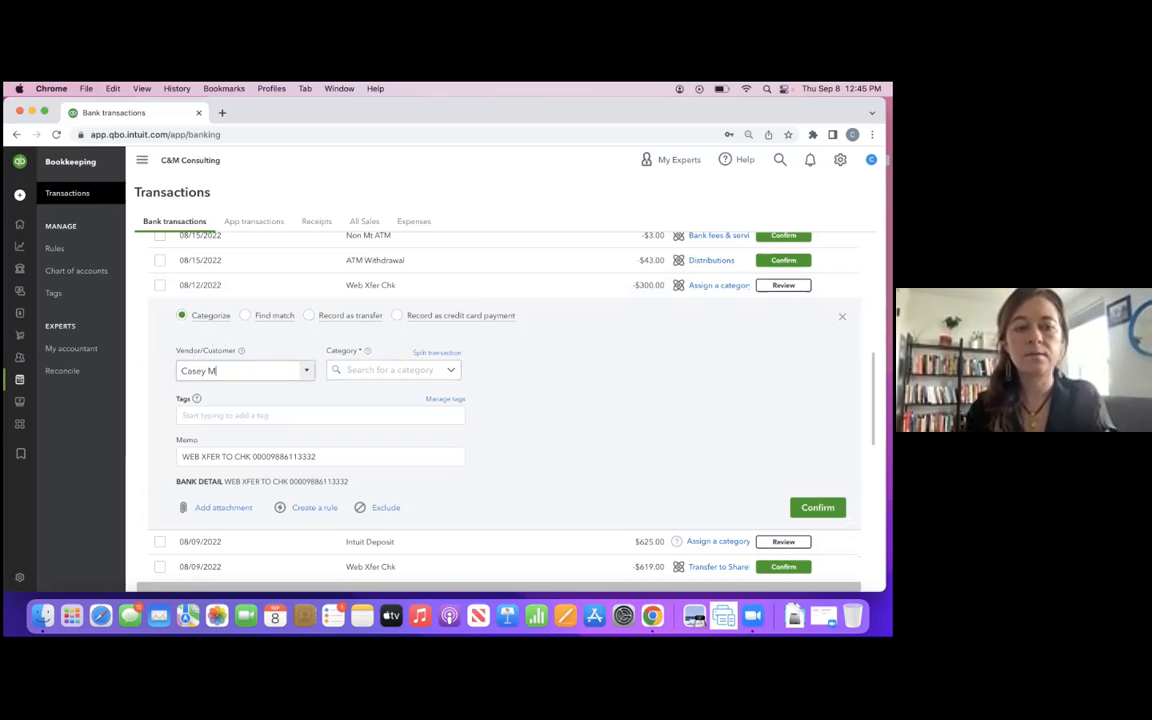
key(Return)
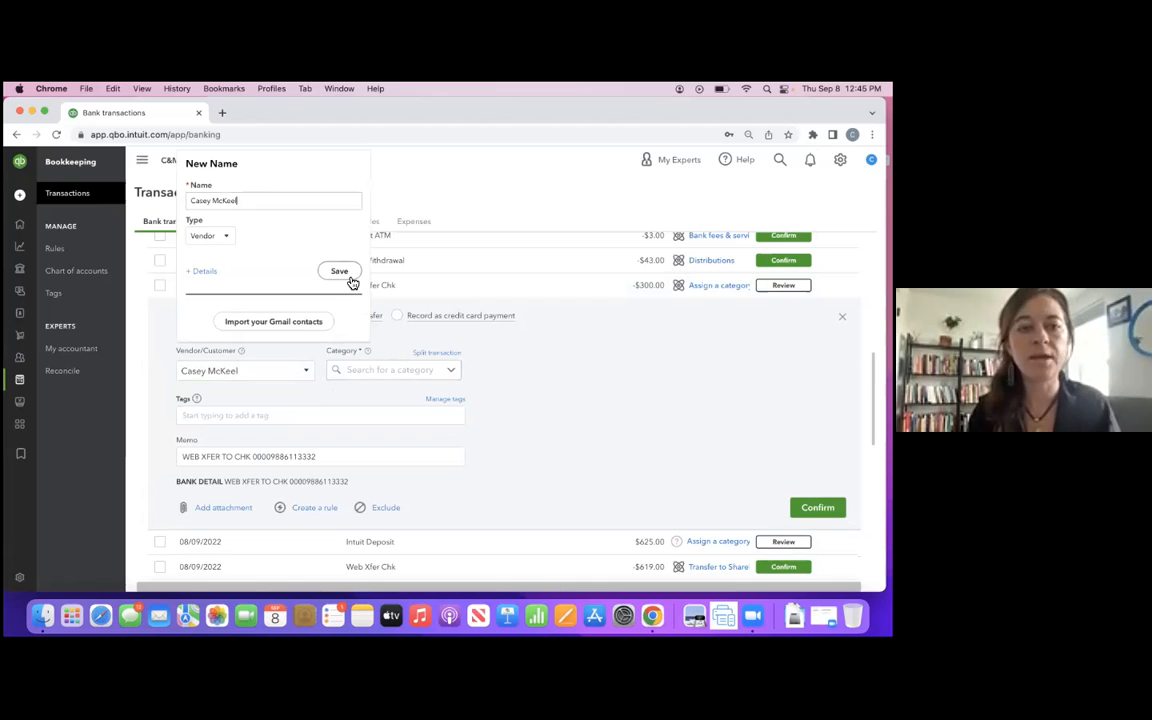
- Enable Track payments for 1099 in the new contractor's vendor details and save the vendor
click(200, 272)
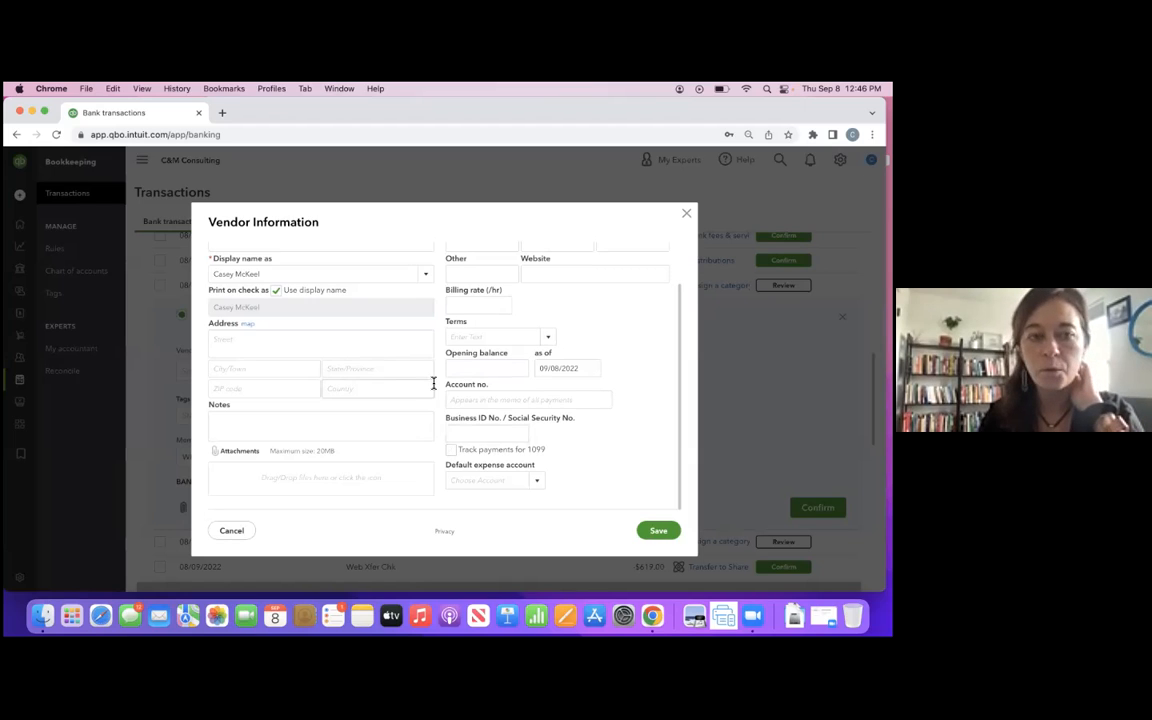
click(451, 451)
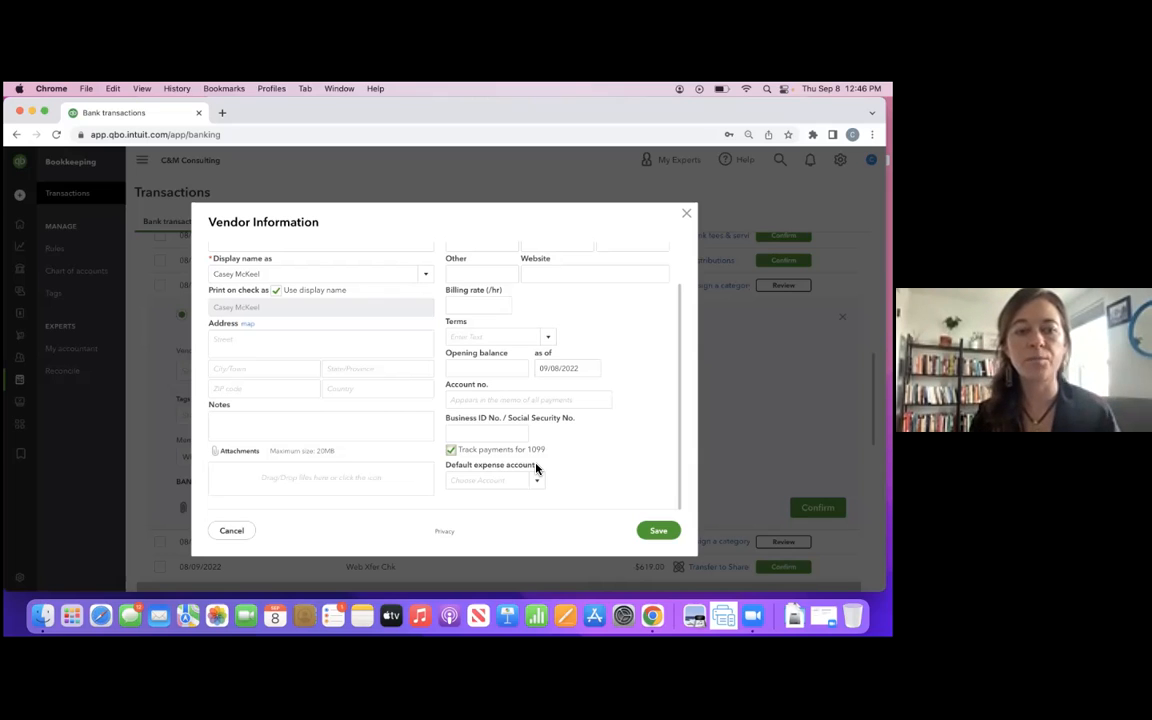
scroll(380, 382, up, 1)
scroll(380, 382, up, 1)
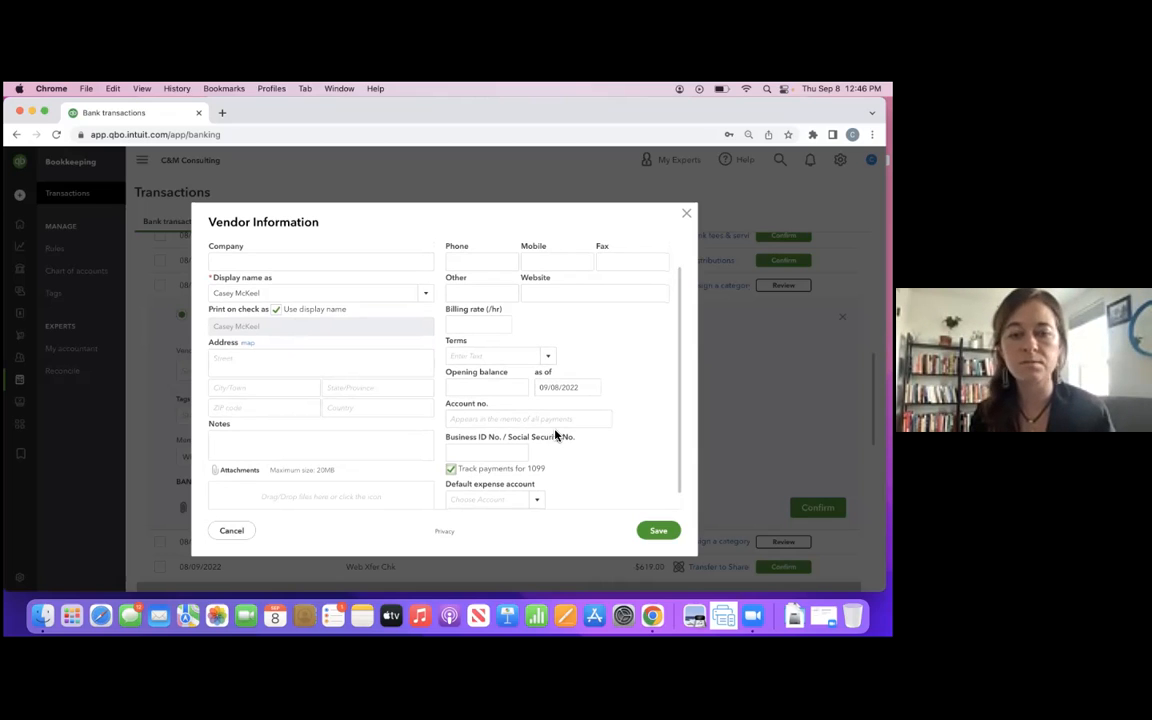
scroll(546, 452, down, 1)
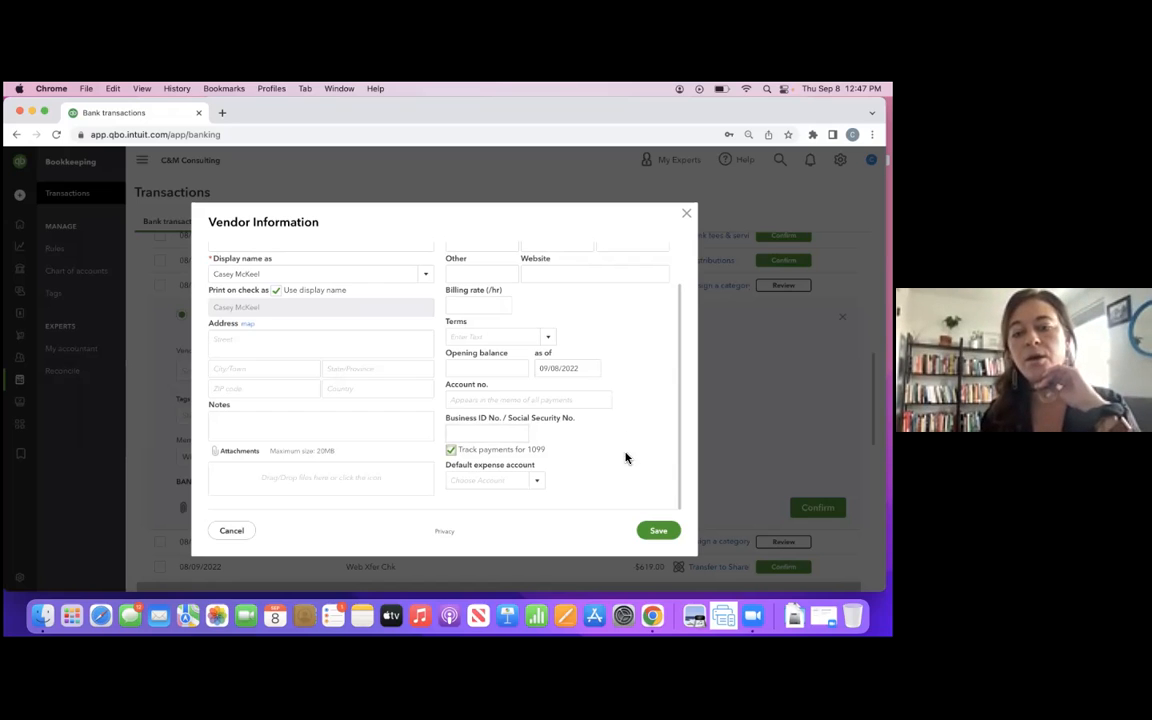
click(660, 531)
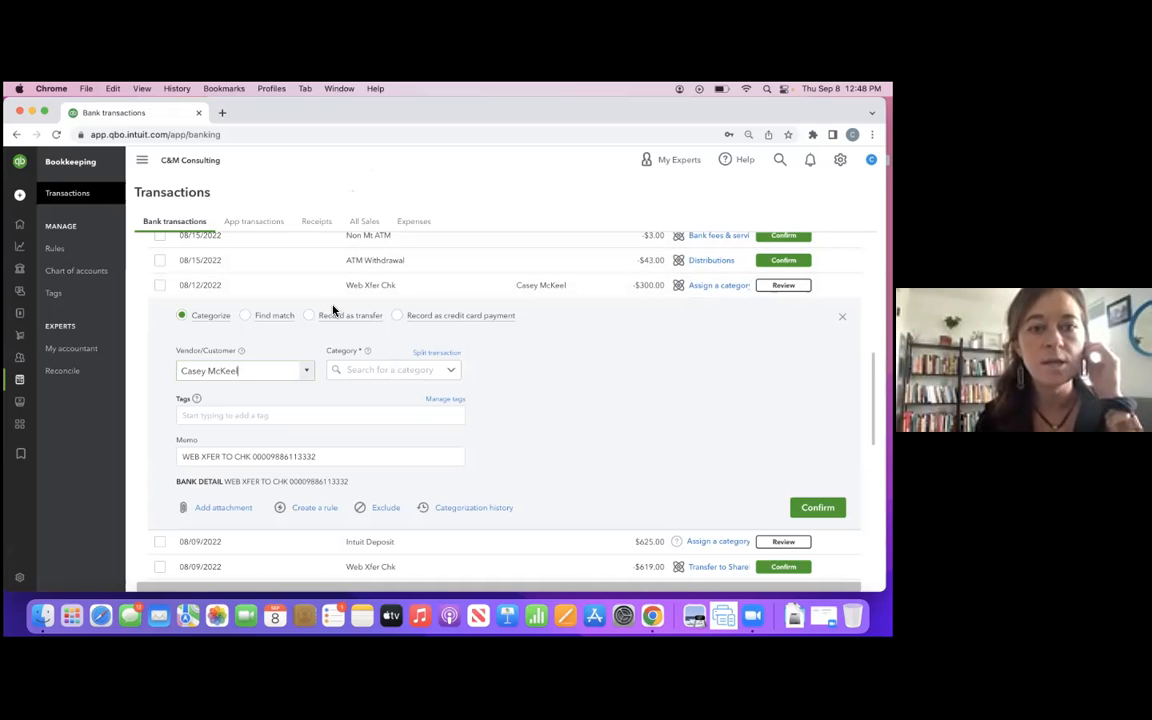
mouse_move(37, 235)
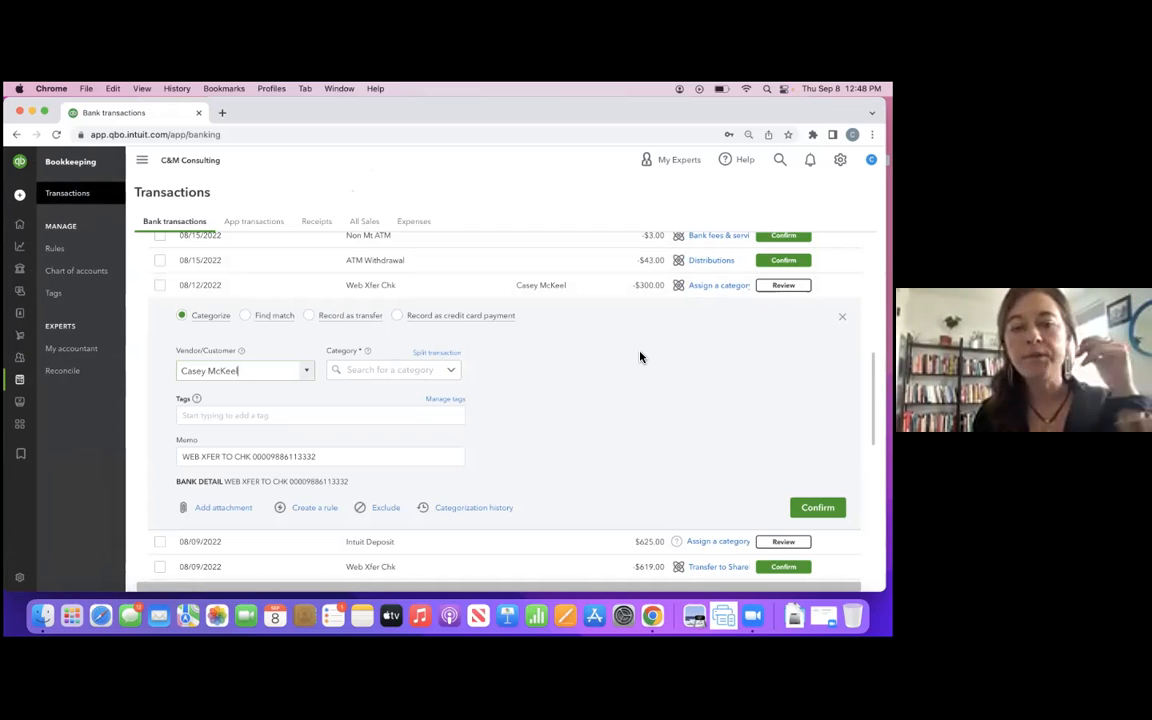
scroll(640, 357, up, 5)
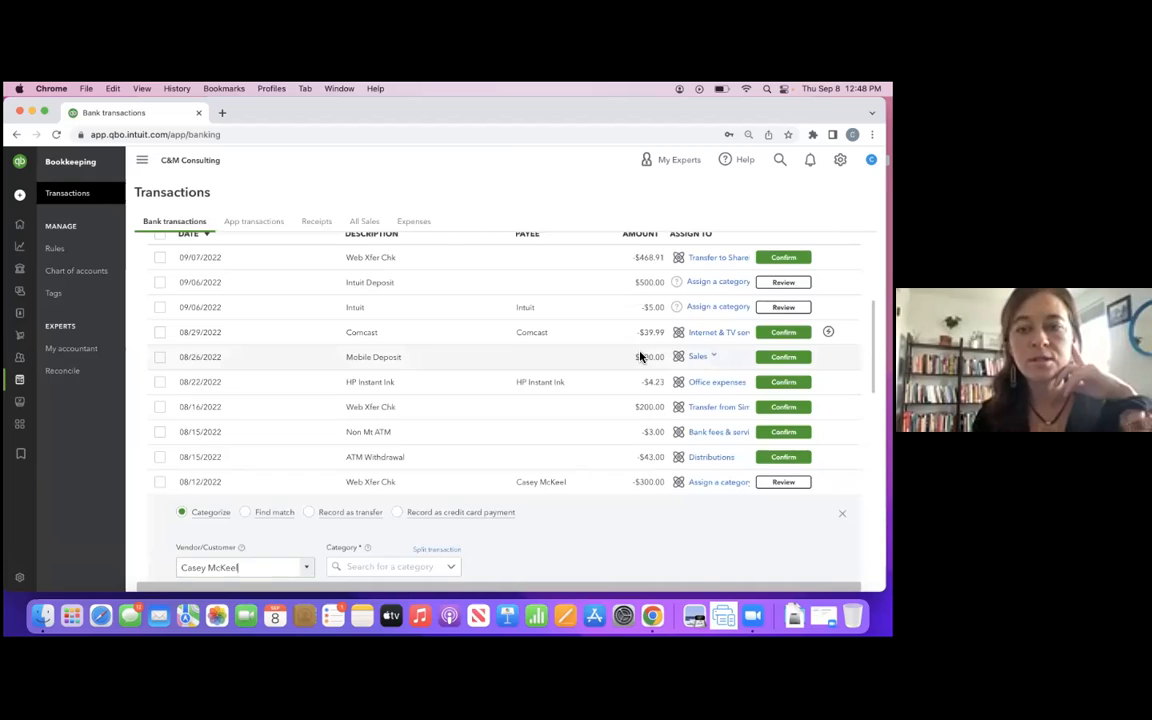
scroll(640, 357, up, 2)
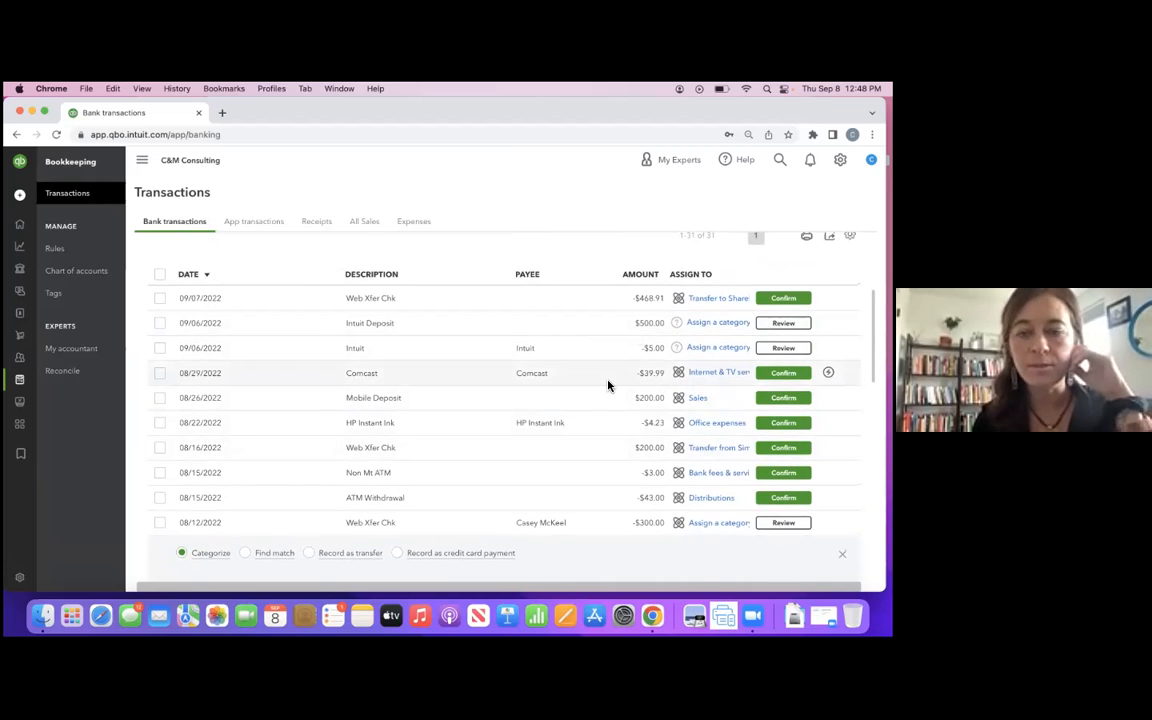
scroll(608, 386, down, 8)
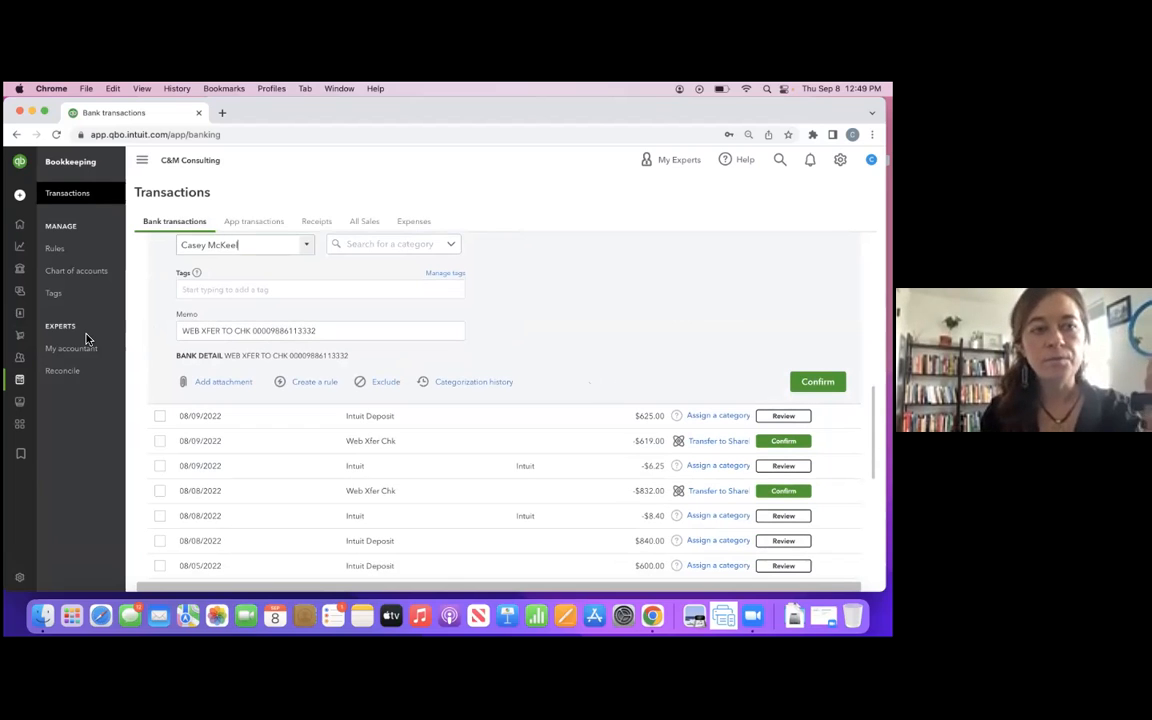
- View the Customers page and the Vendors list, and open the Invoices page
mouse_move(17, 316)
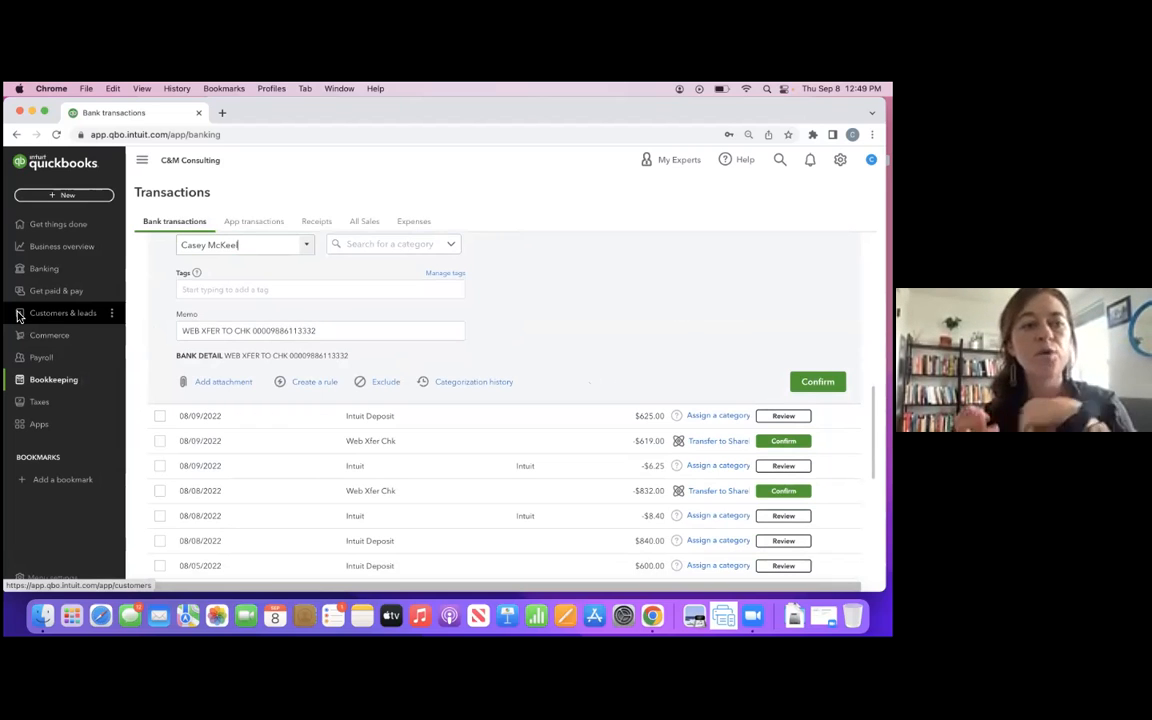
click(60, 316)
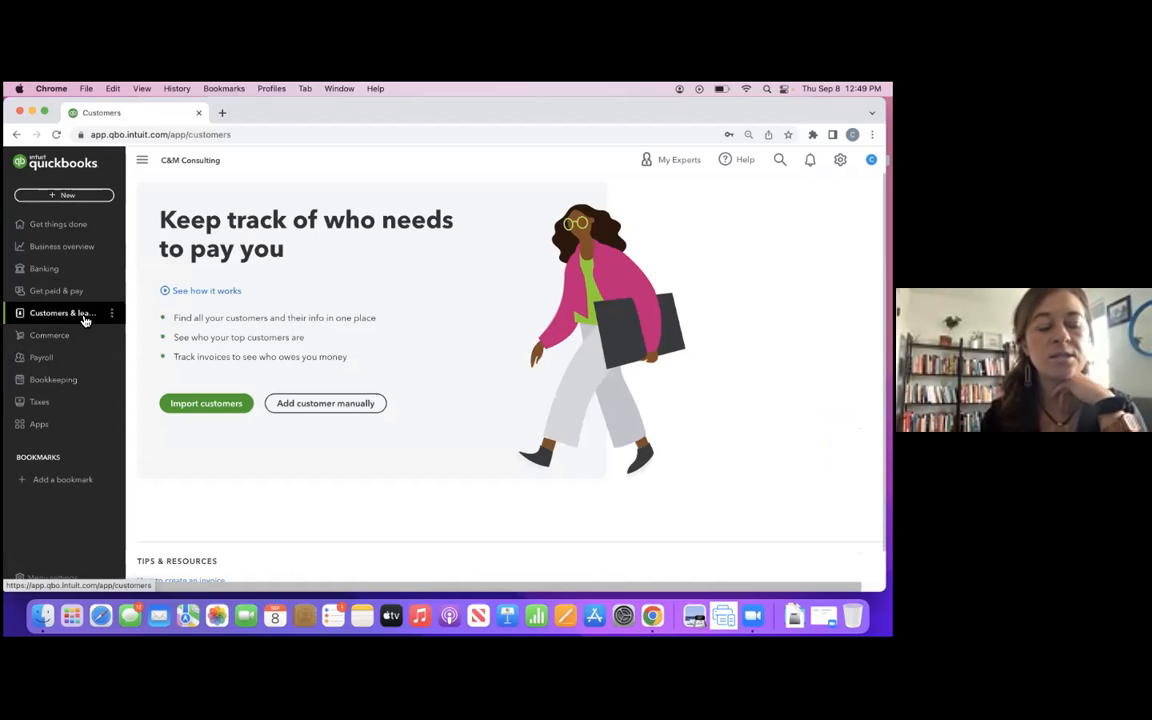
click(79, 299)
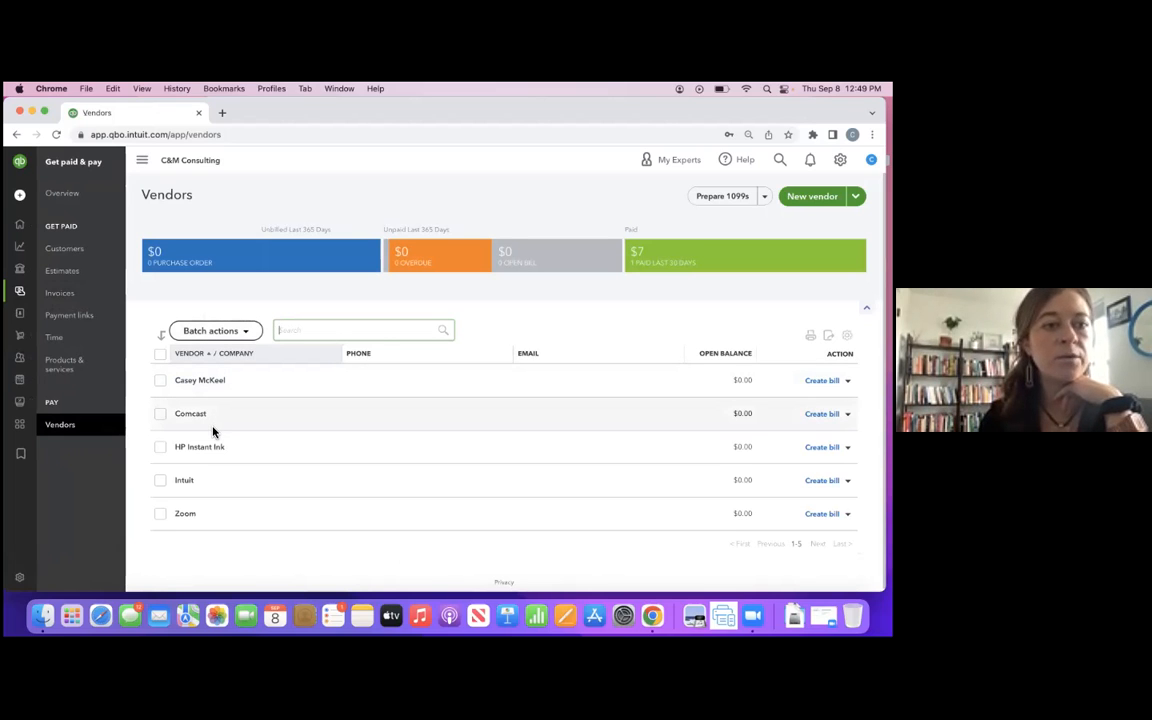
click(73, 296)
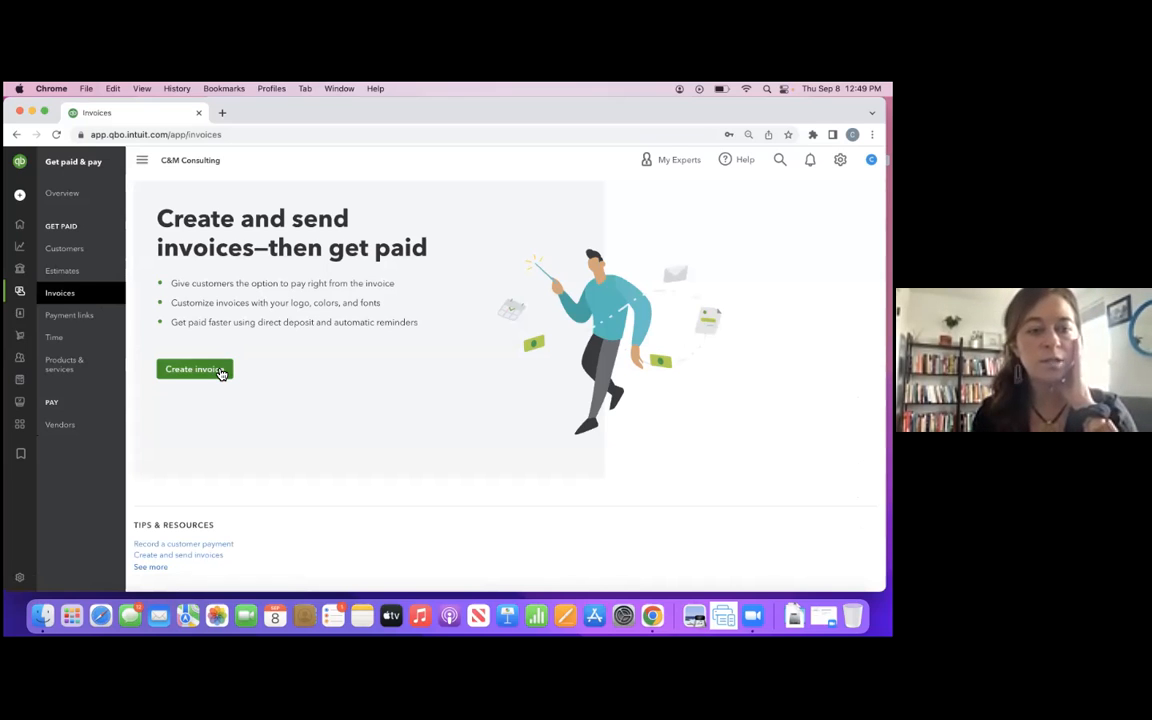
- Create a new invoice and set its payment terms to Due on receipt
click(220, 372)
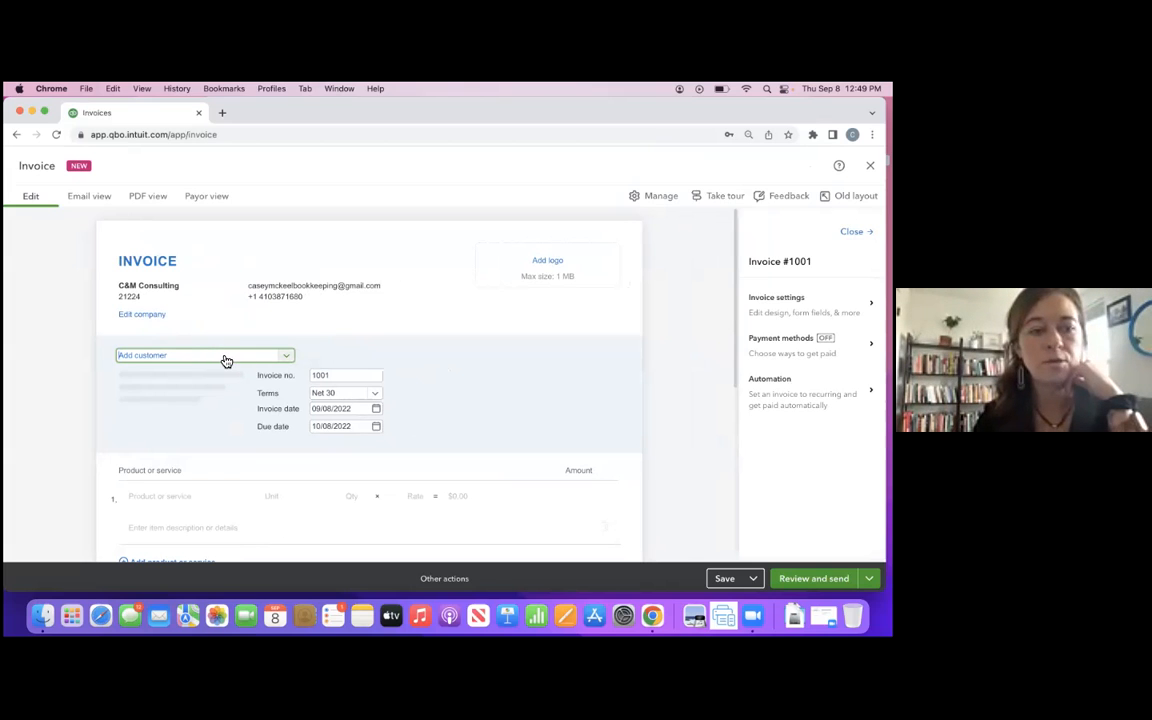
scroll(320, 390, down, 1)
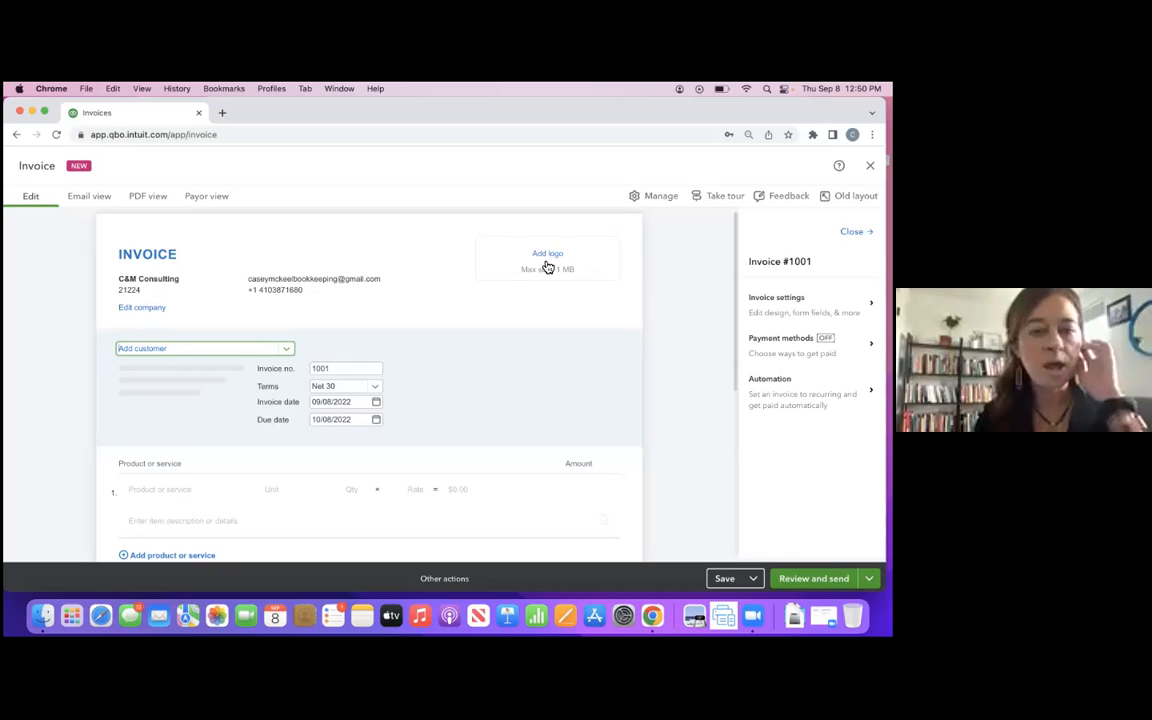
scroll(358, 368, down, 2)
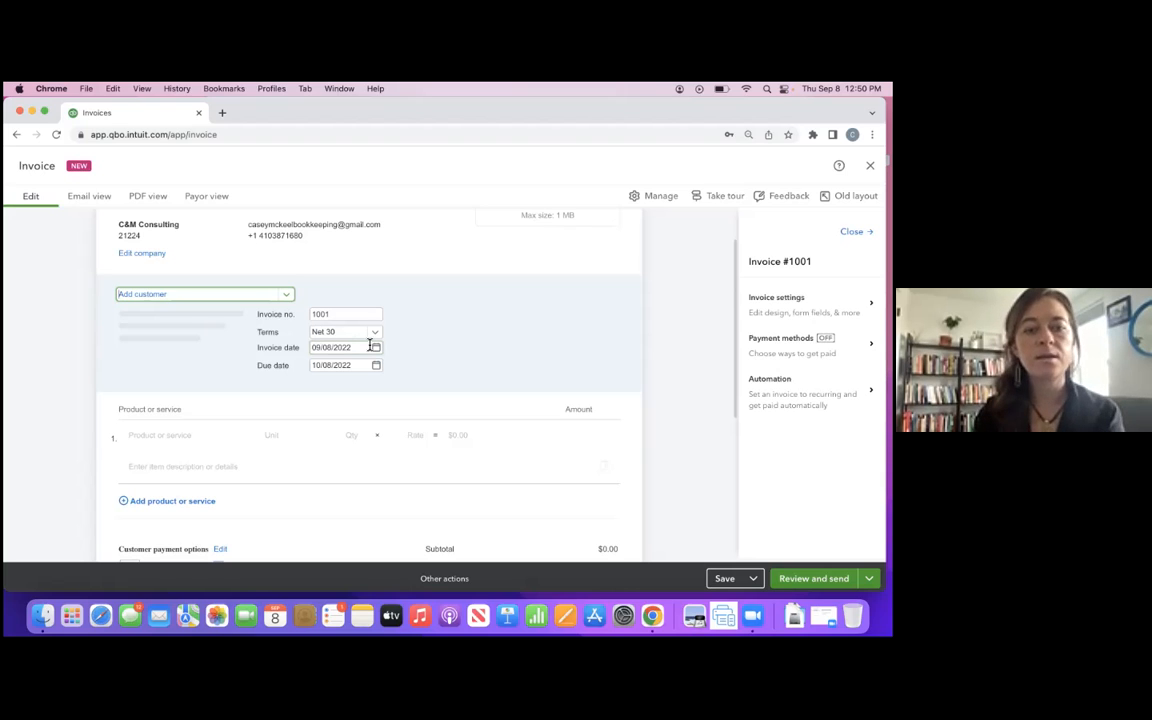
click(376, 334)
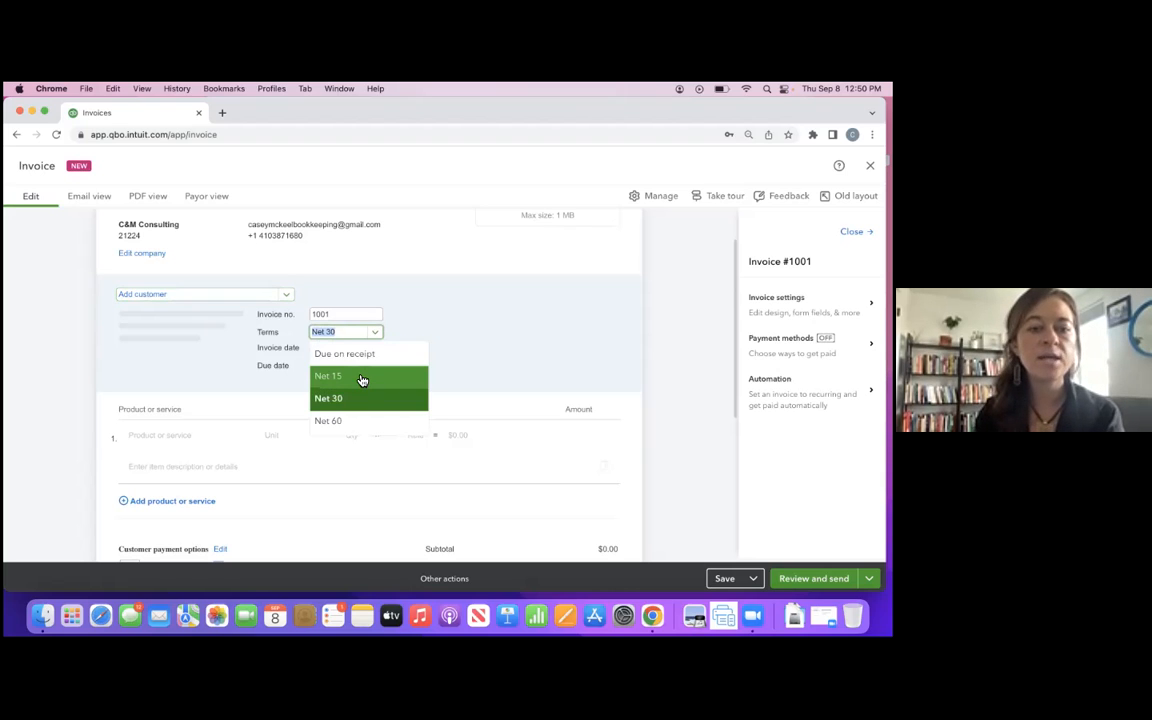
click(362, 378)
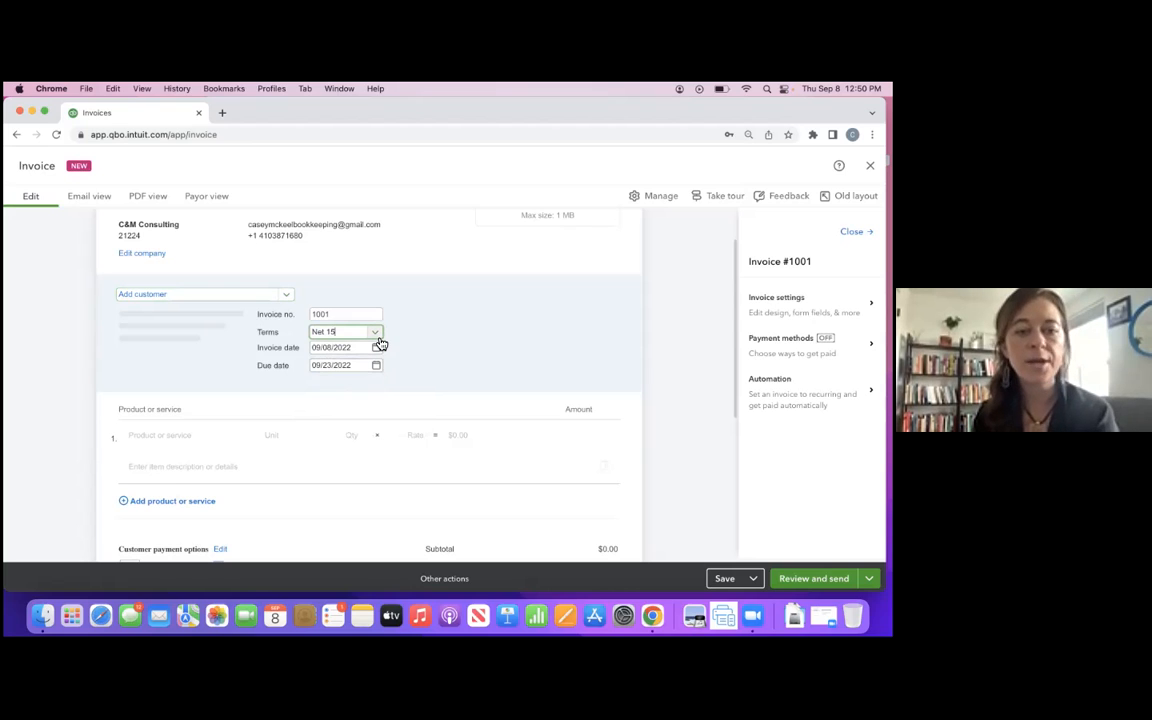
click(378, 338)
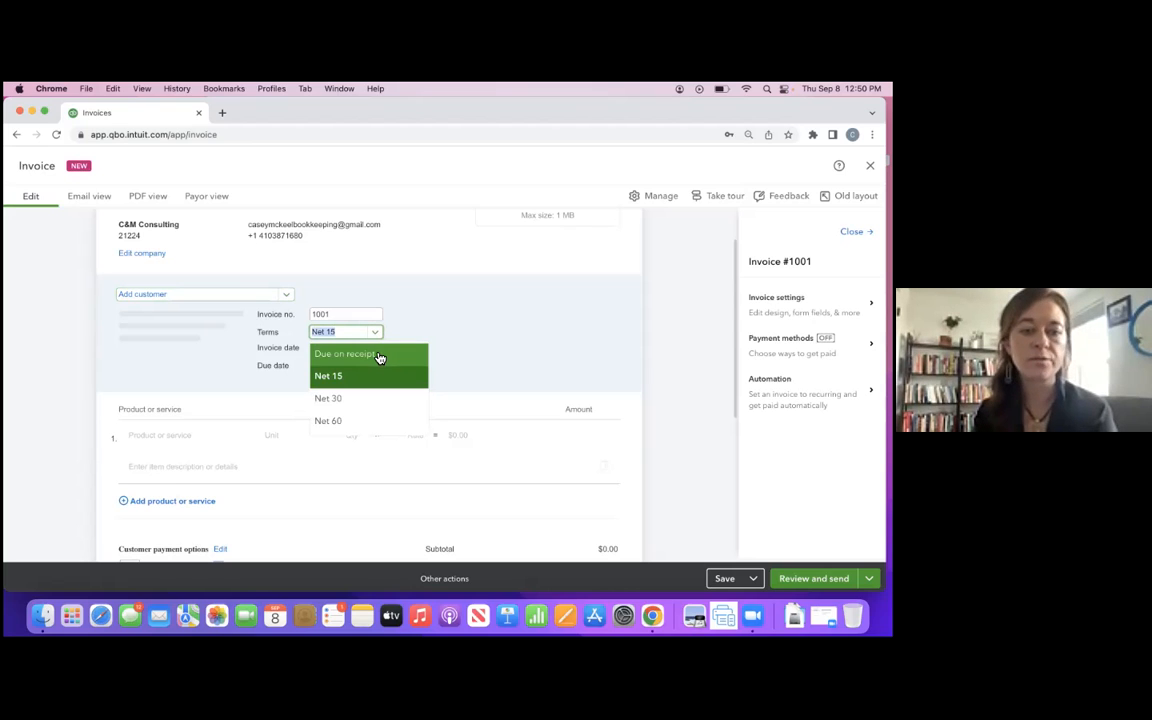
click(373, 355)
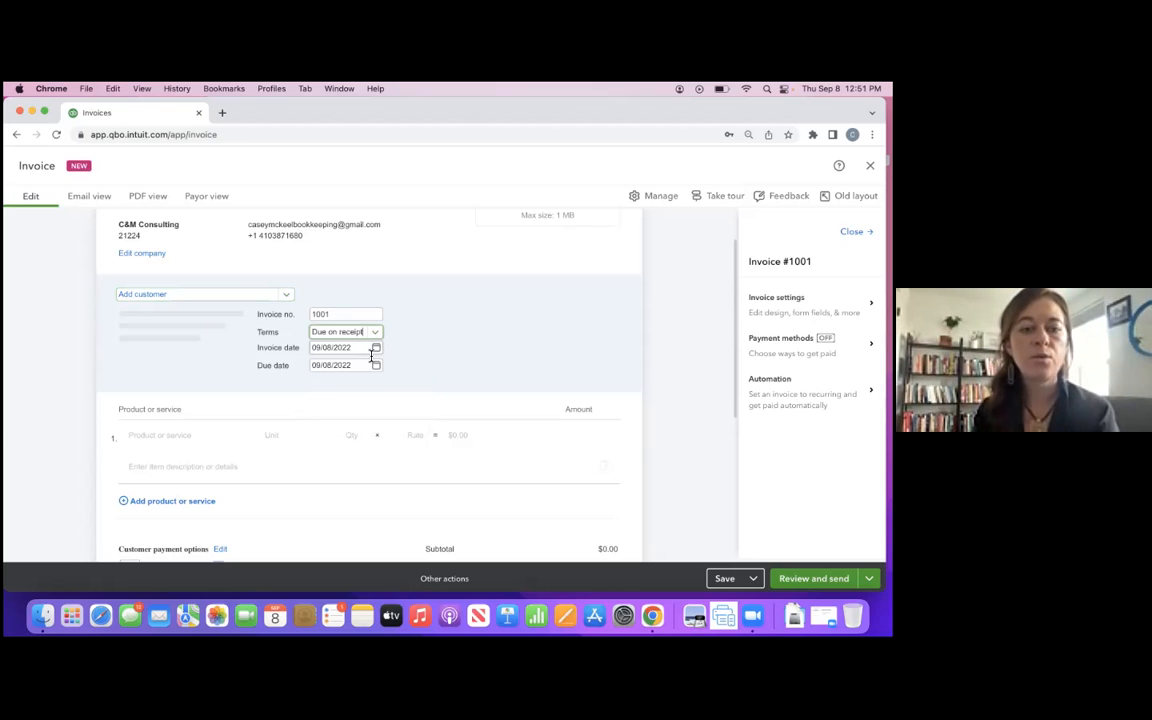
click(334, 314)
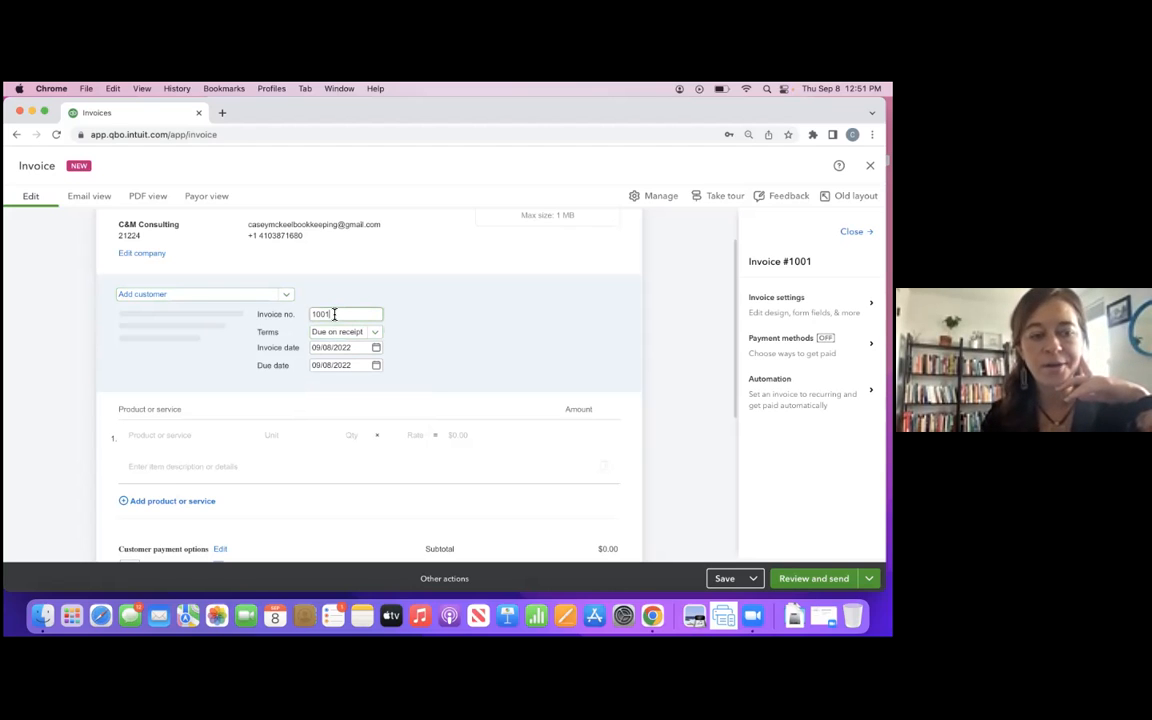
- Add a new product named Ice Cream Pints with a flat rate of 10 to the invoice's first line
scroll(278, 471, down, 1)
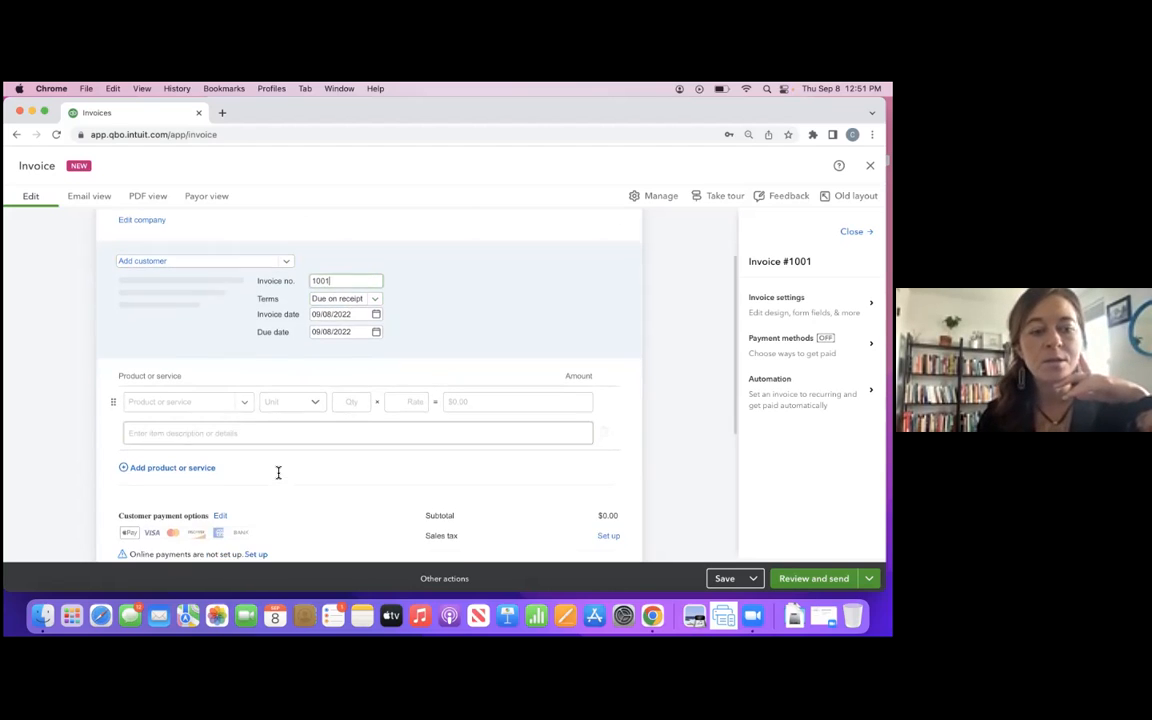
click(171, 398)
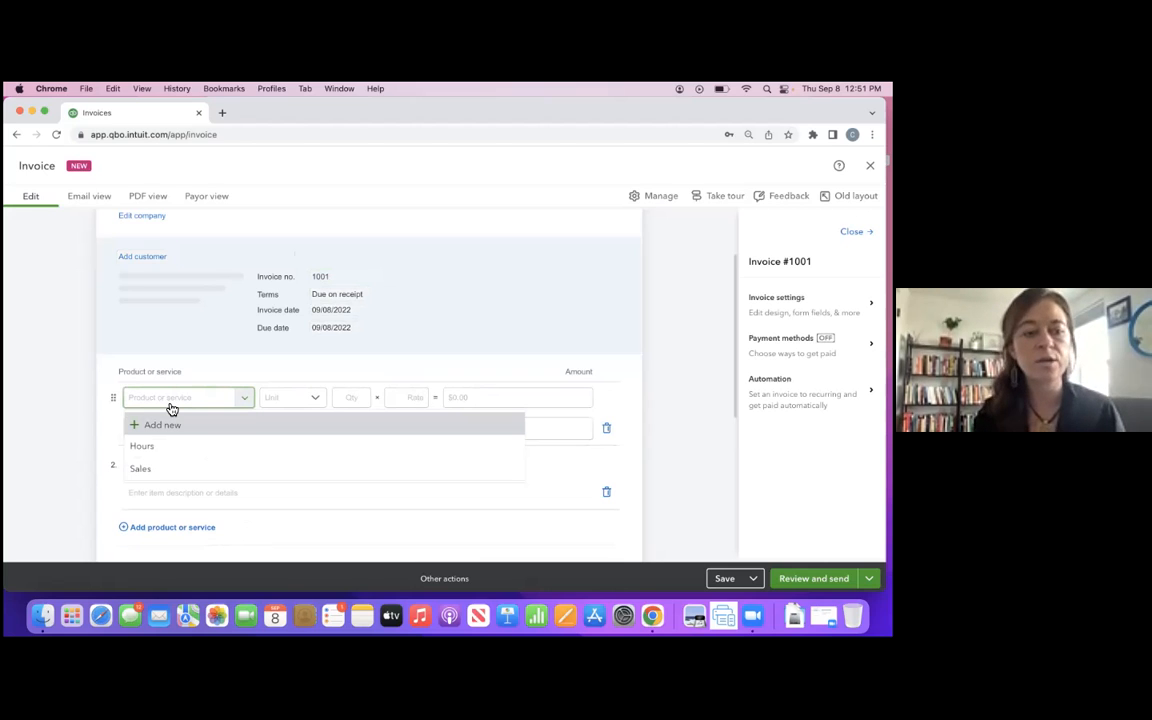
click(162, 425)
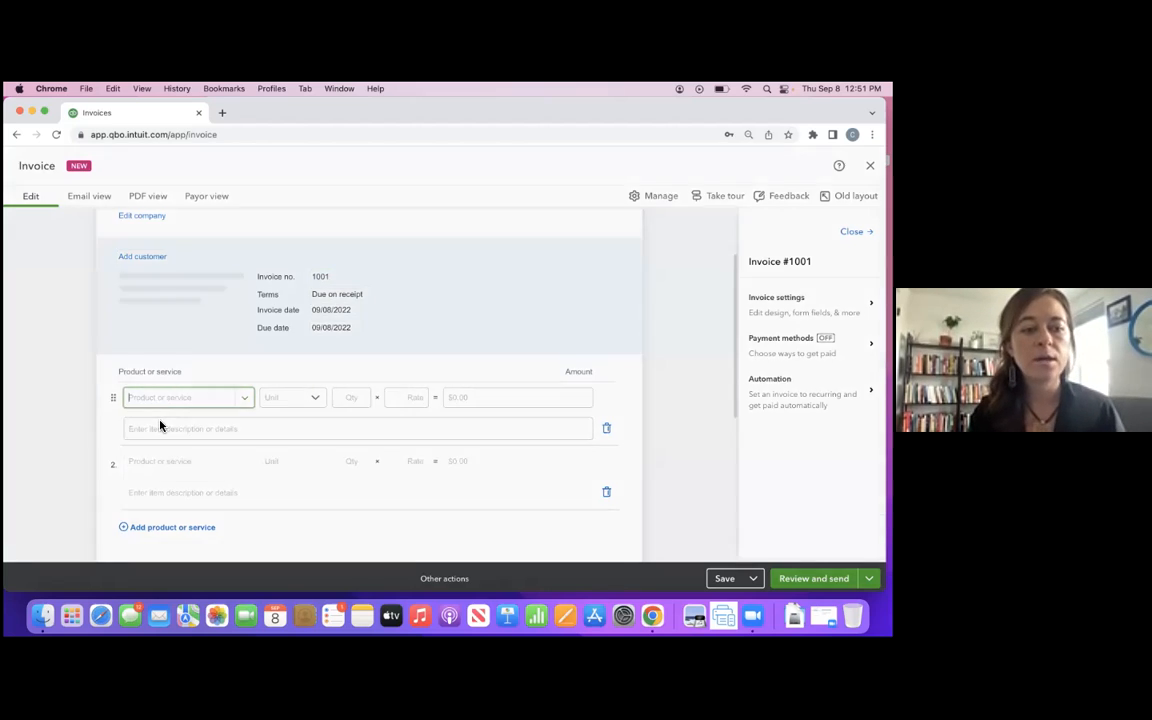
click(609, 274)
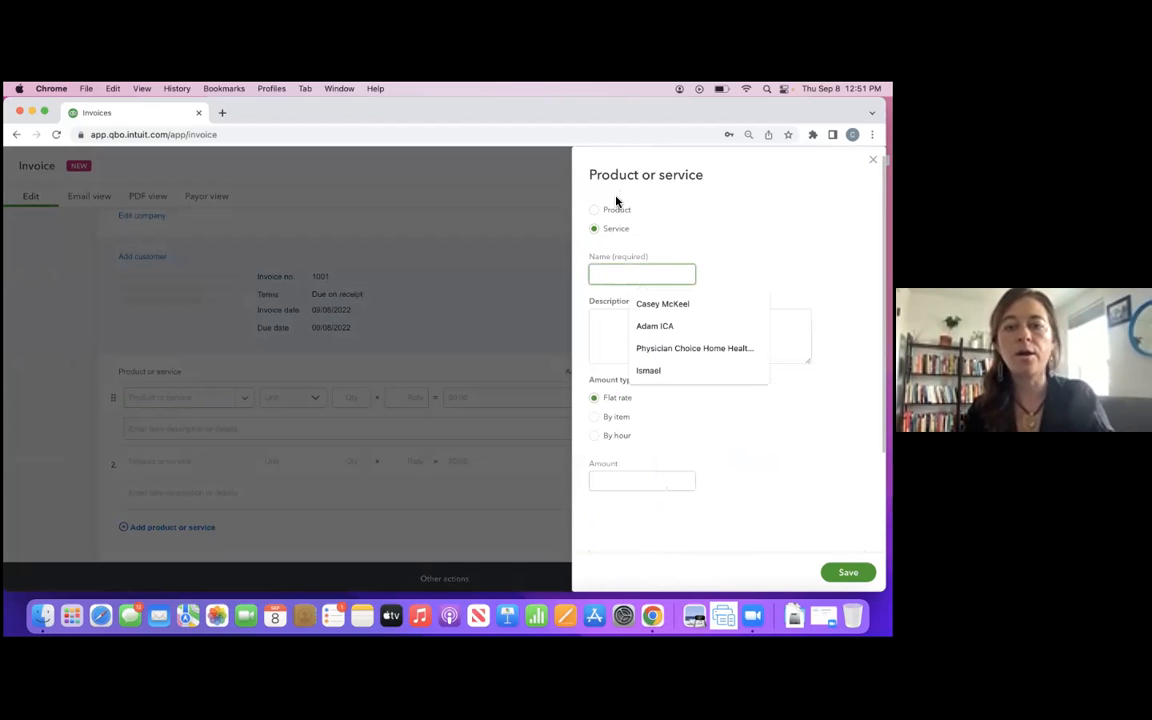
click(614, 212)
click(601, 274)
text(Ice Cre)
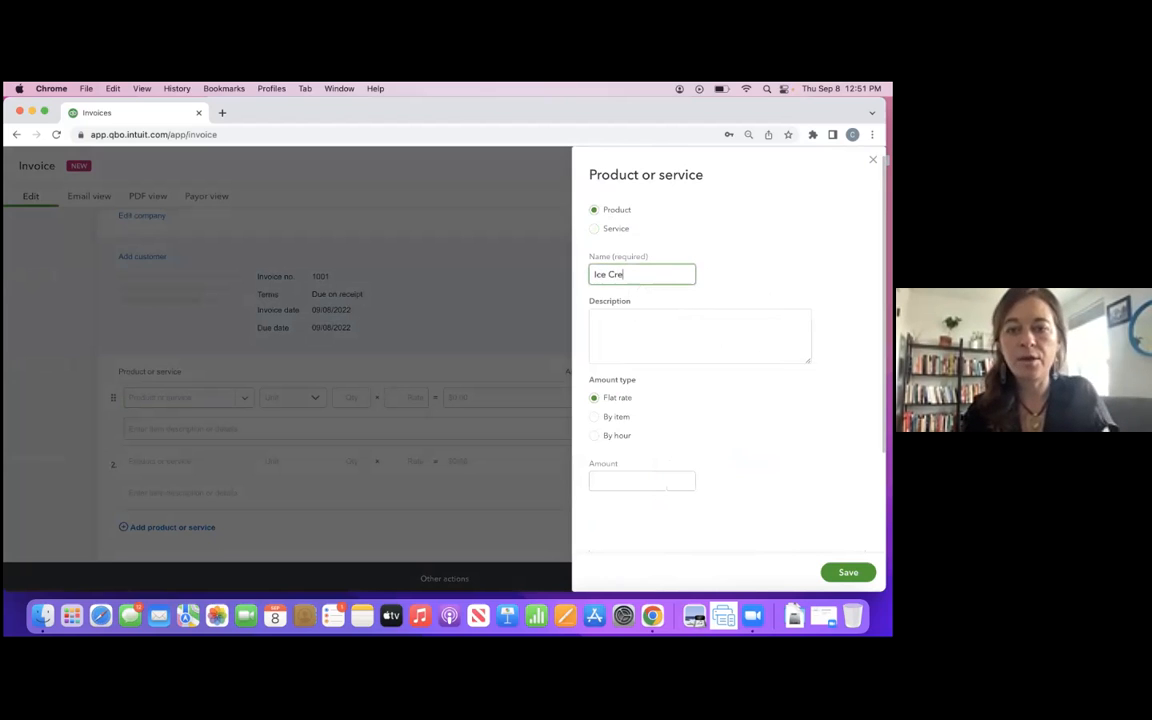
text(am Pints)
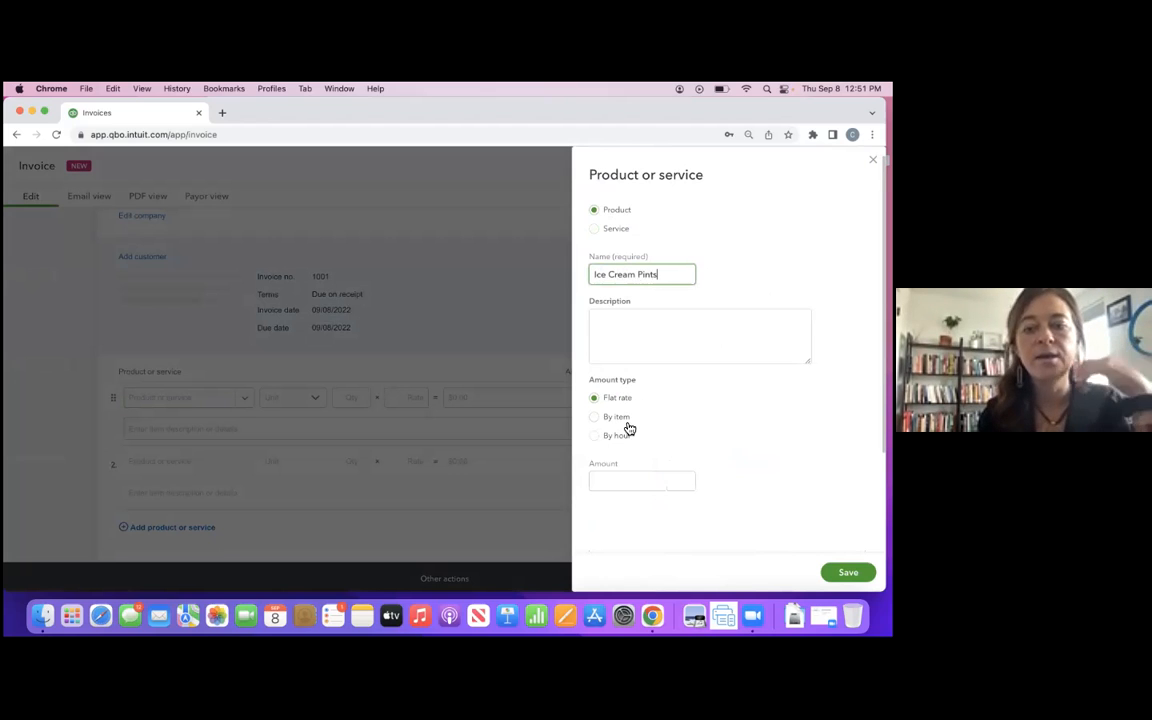
click(609, 481)
text(10)
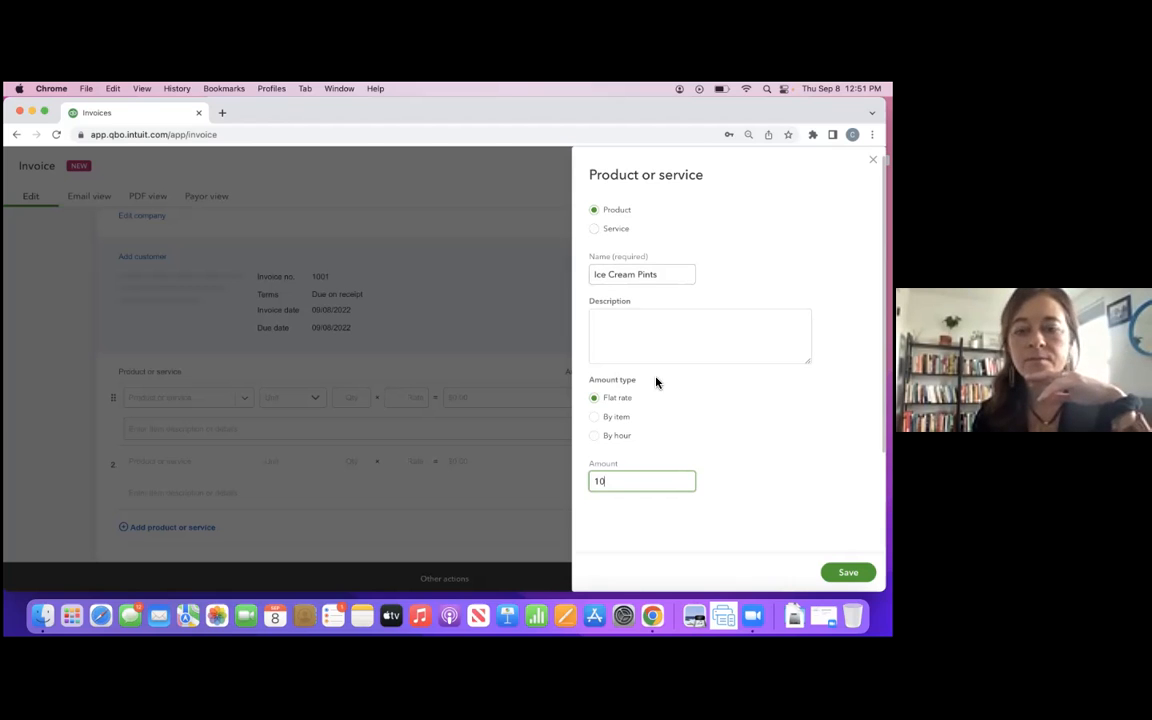
click(848, 572)
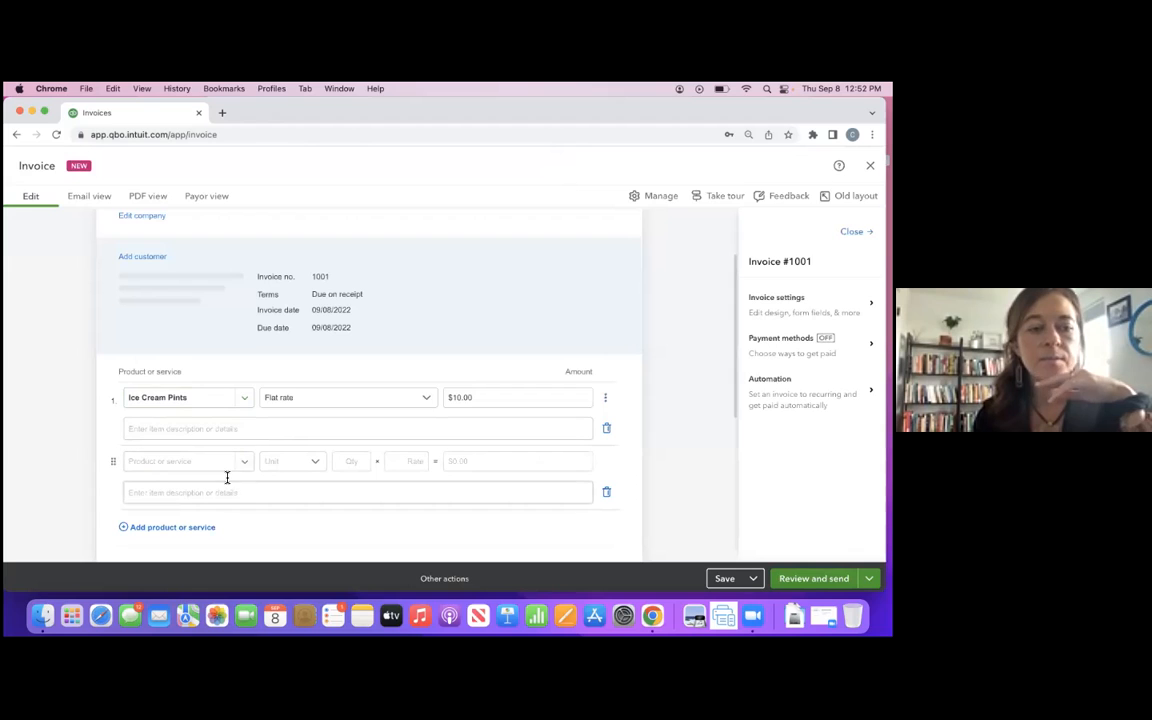
- Examine the invoice's customer payment options, totals, note to customer and attachment sections
scroll(242, 500, down, 1)
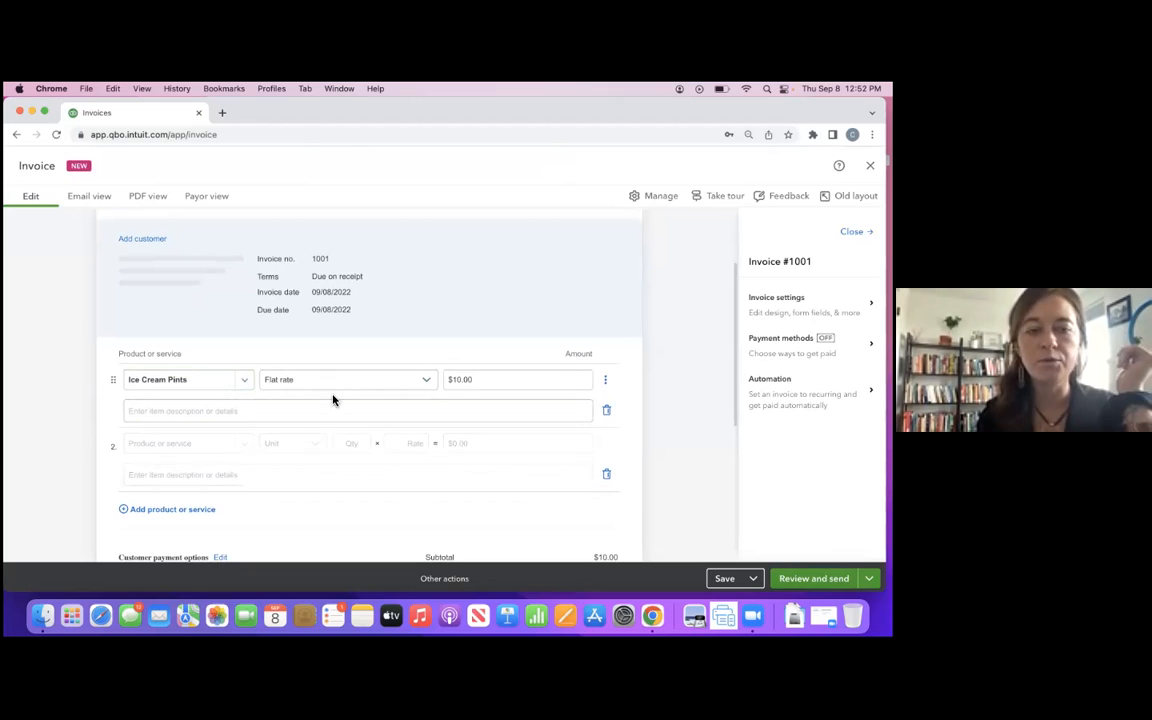
scroll(296, 470, down, 3)
scroll(296, 470, down, 1)
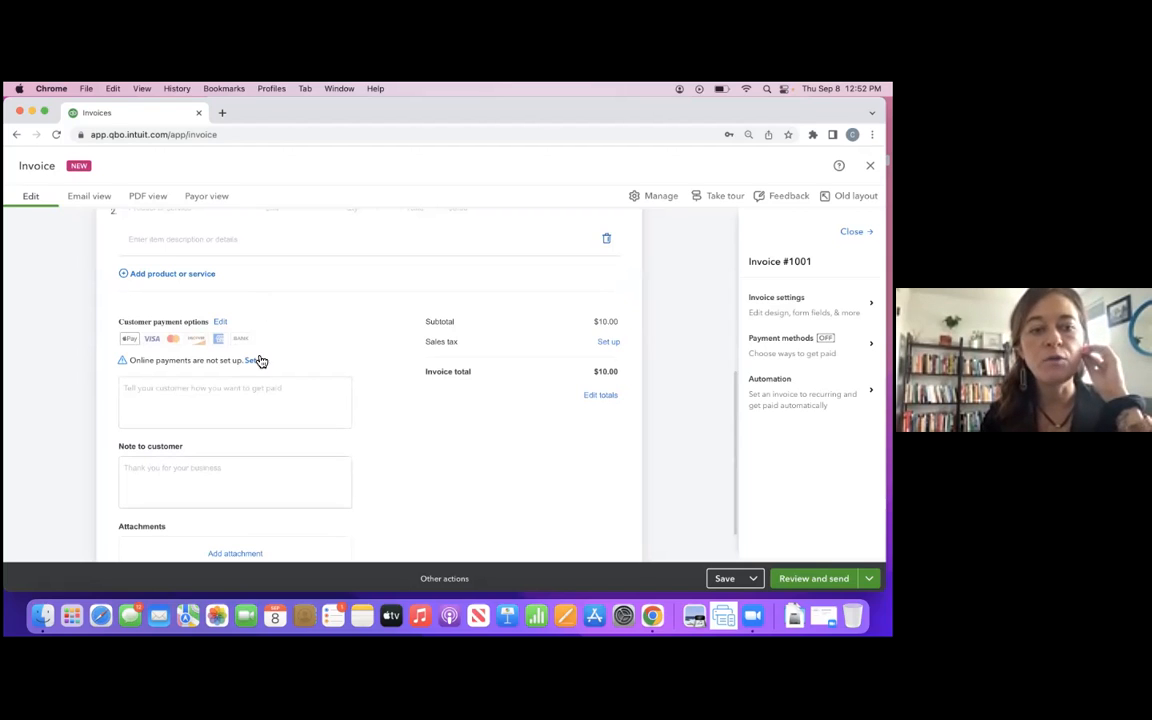
click(221, 323)
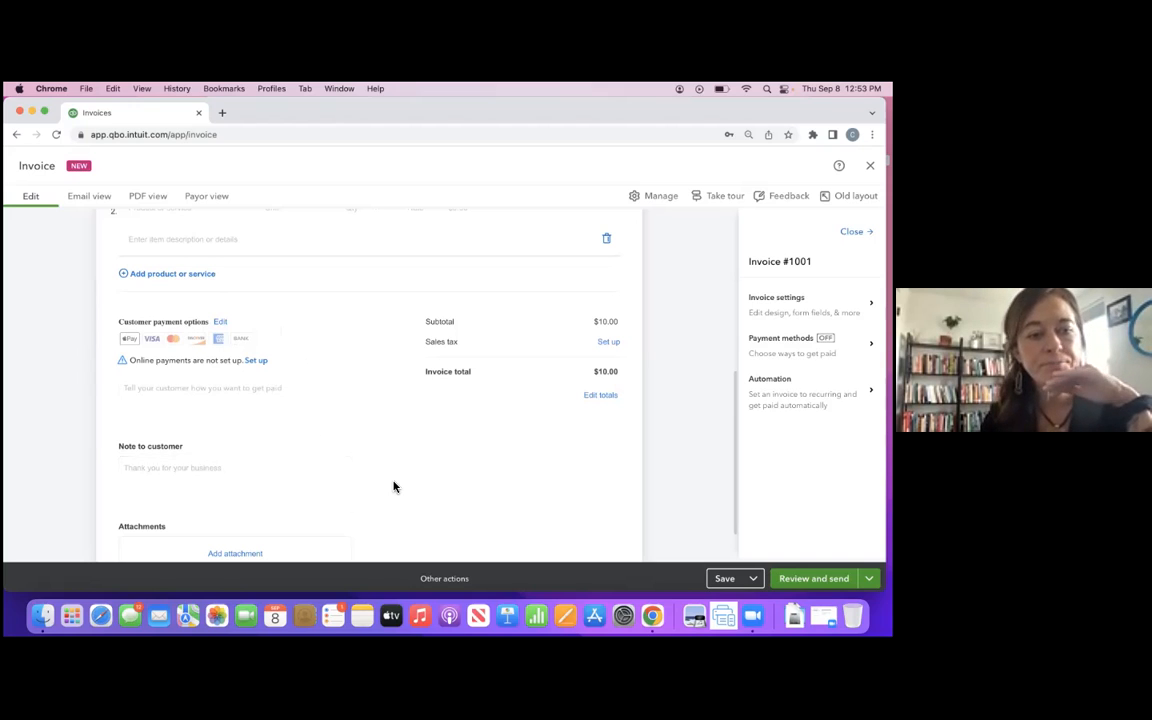
scroll(393, 483, down, 1)
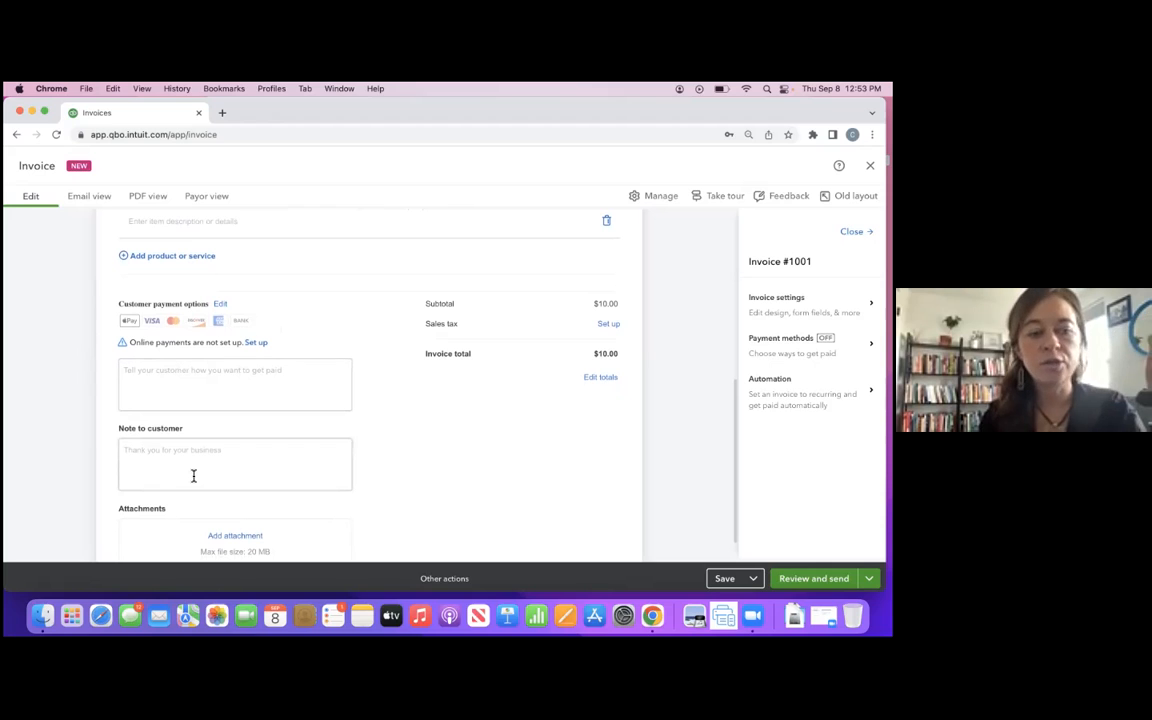
scroll(193, 476, down, 2)
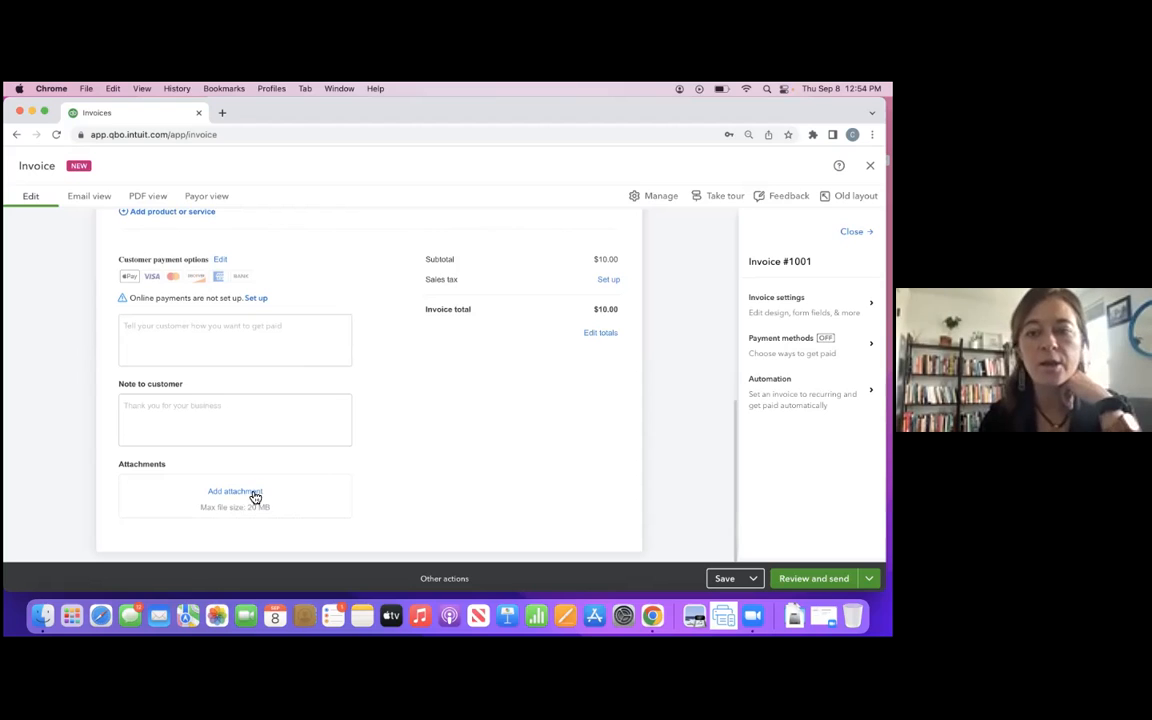
scroll(387, 381, up, 10)
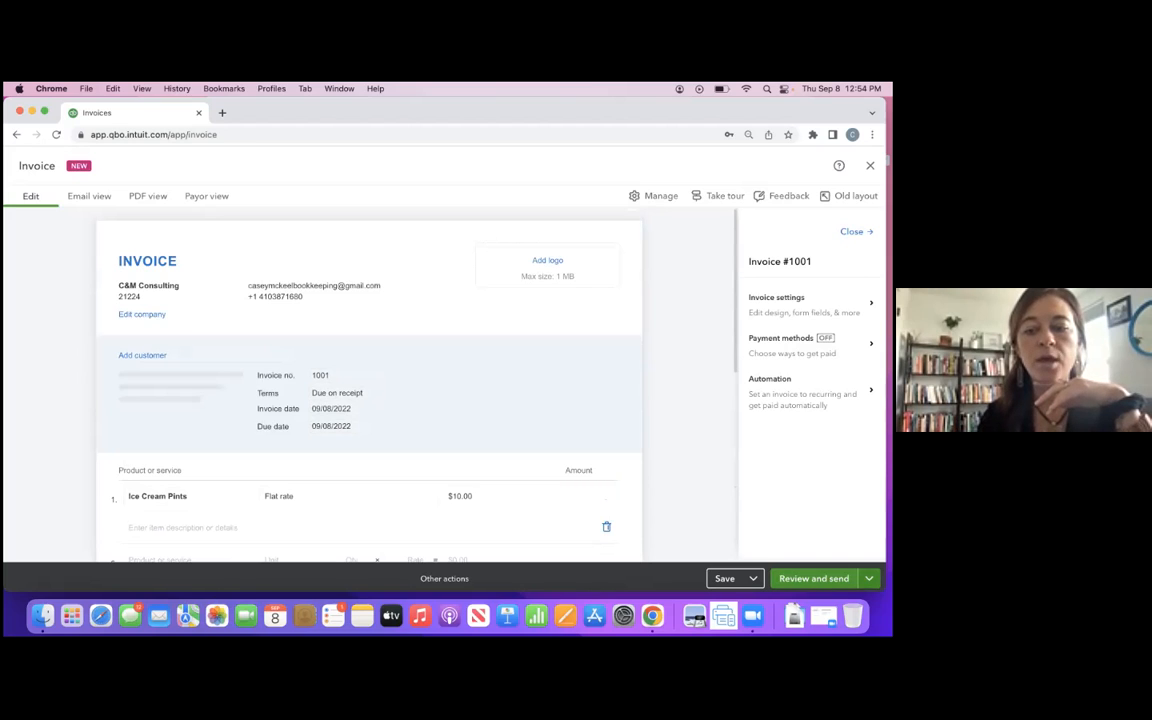
- Try sharing the invoice link, and add a new customer with the display name Cafe to the invoice
click(869, 579)
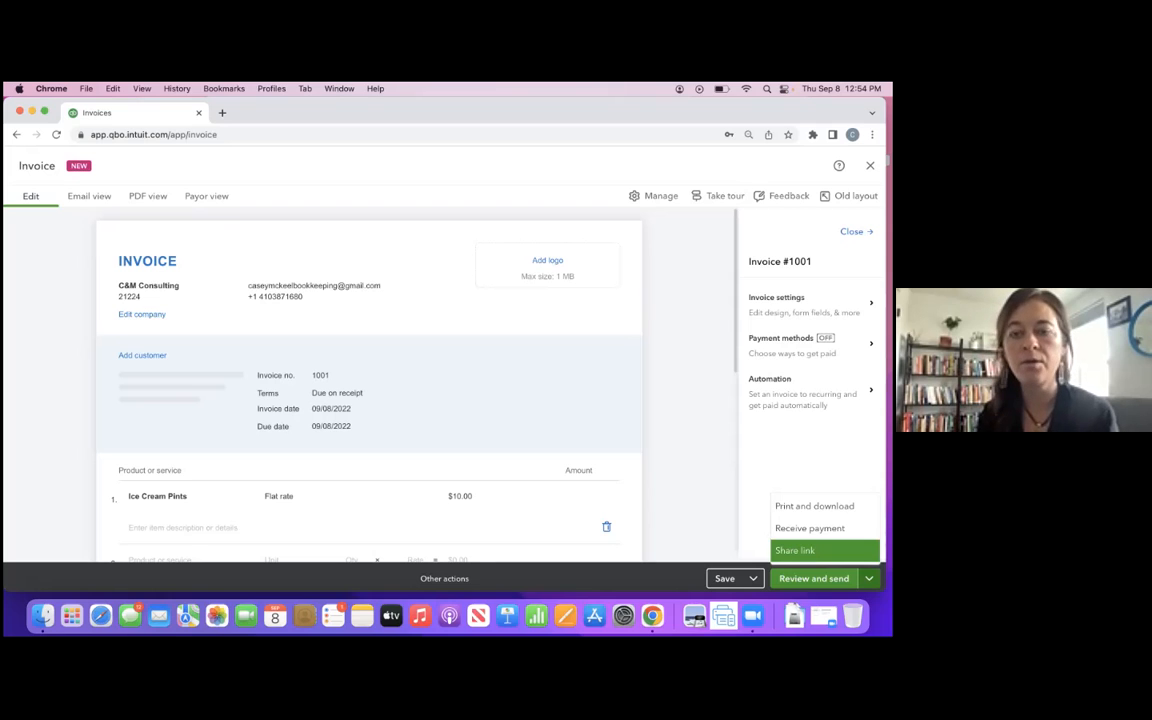
click(795, 550)
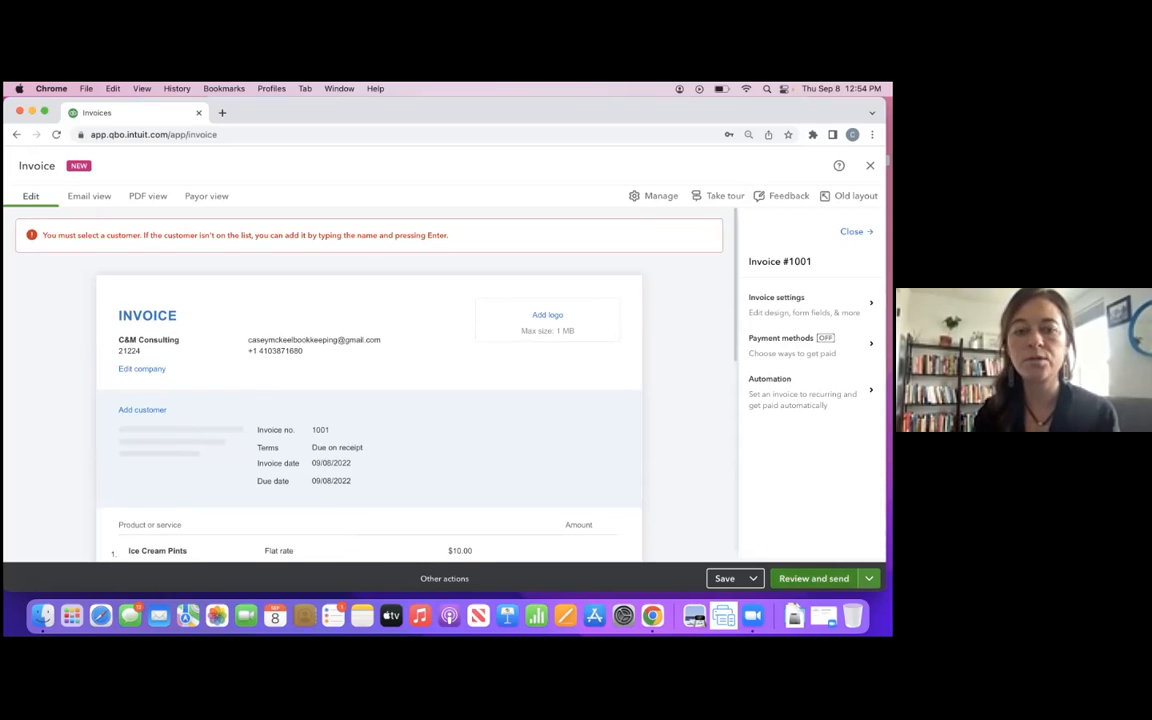
click(167, 408)
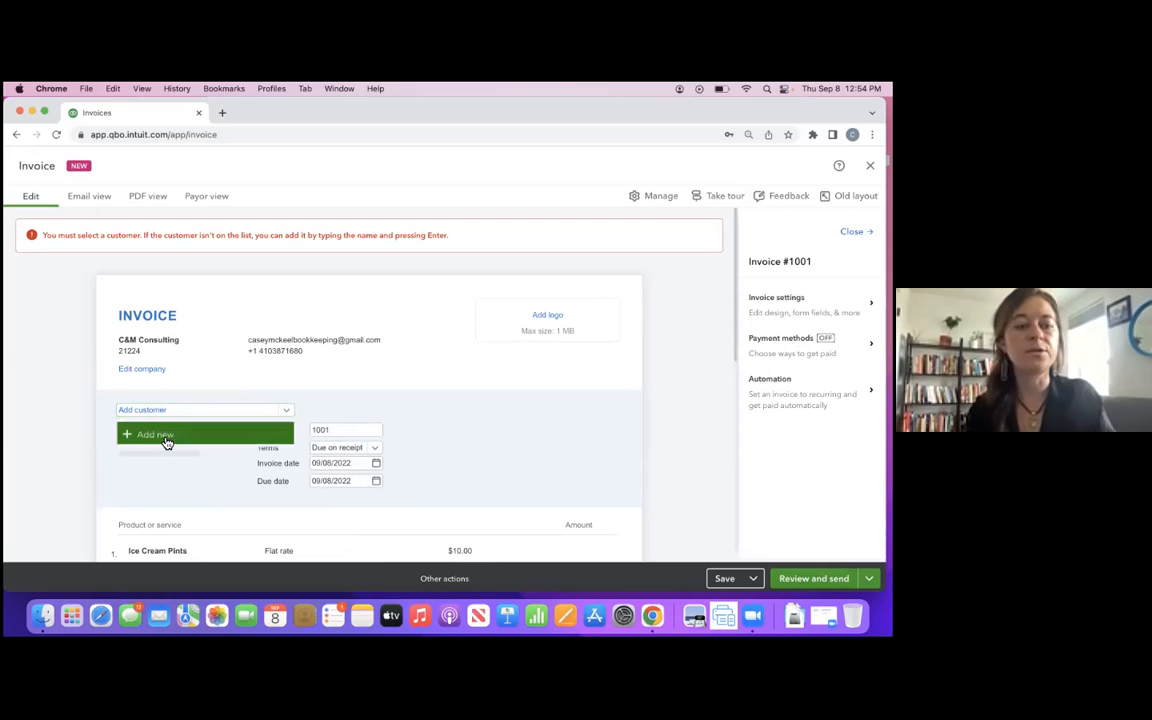
click(167, 437)
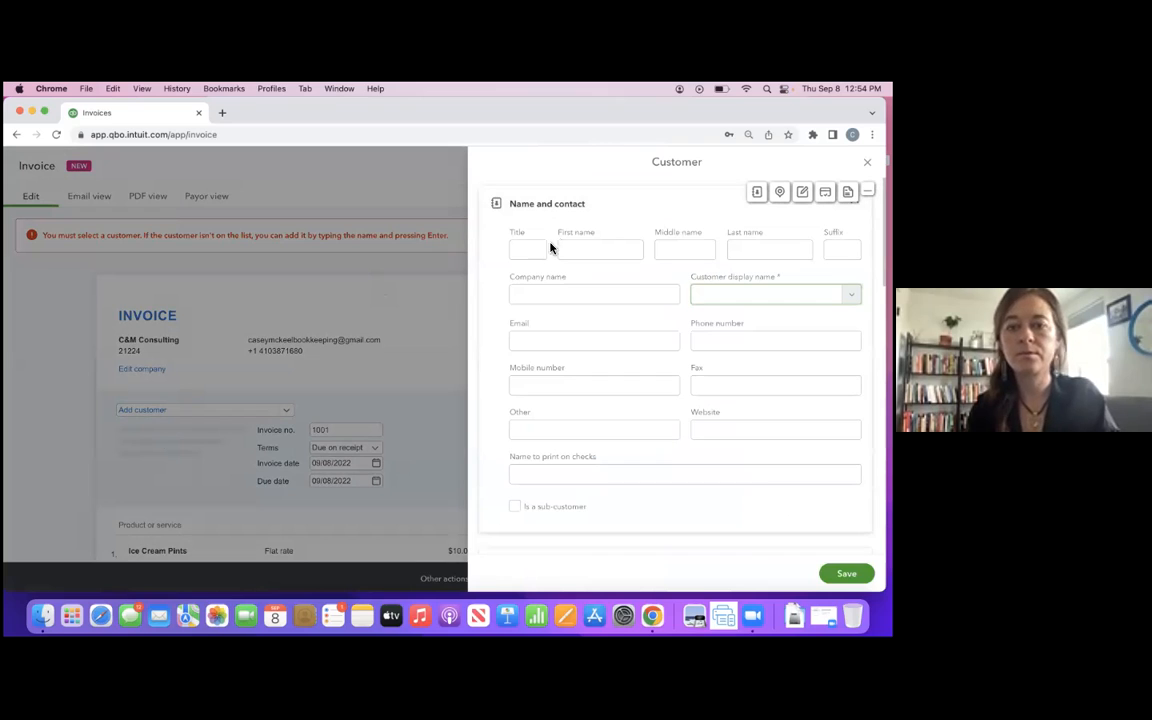
click(531, 295)
key(Tab)
text(Cafe)
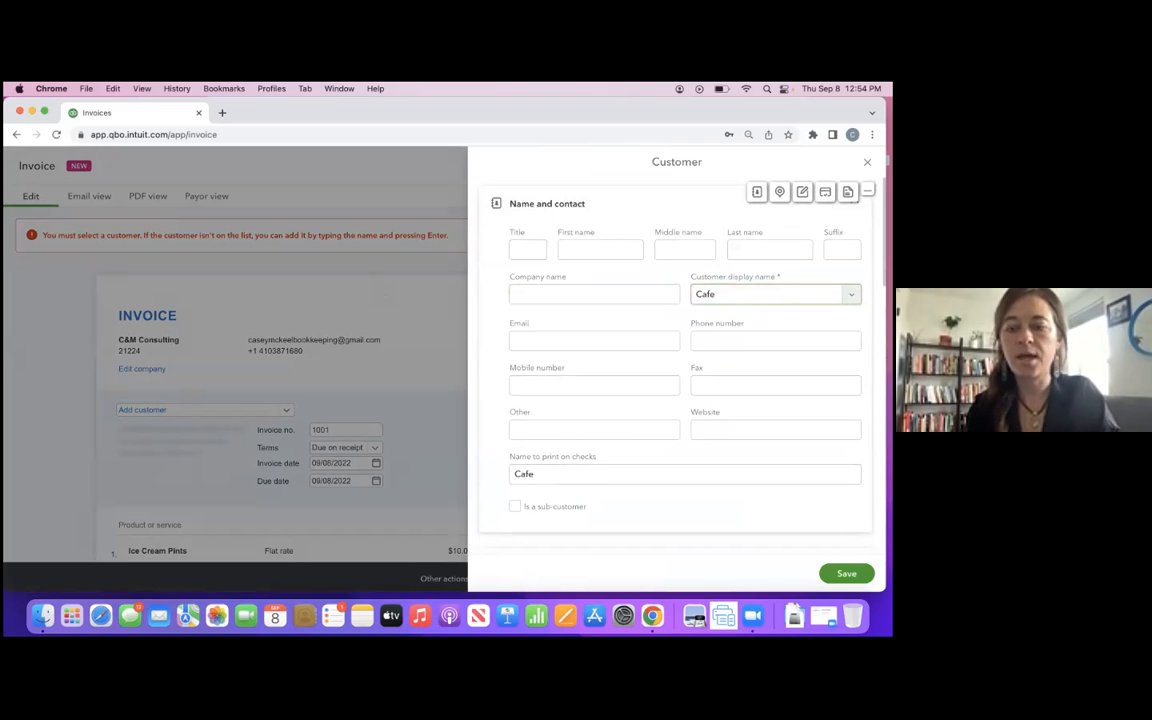
click(846, 573)
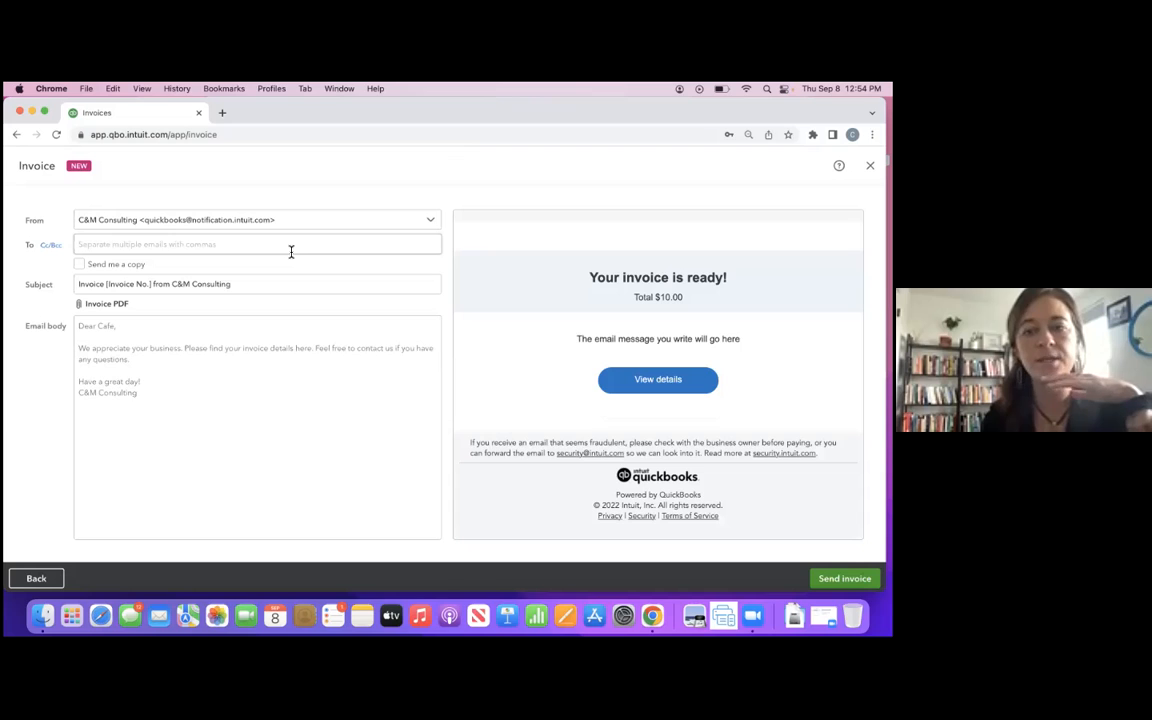
- Review the invoice email's recipient, subject and body, and close the invoice without sending it
click(138, 328)
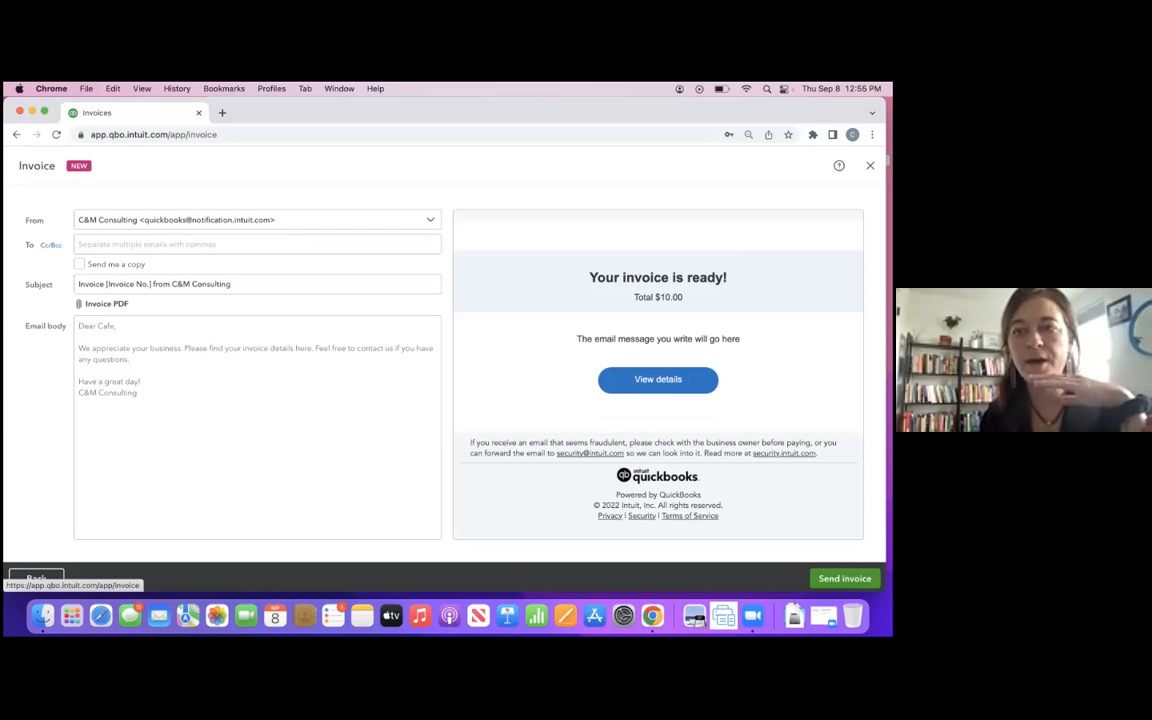
click(870, 166)
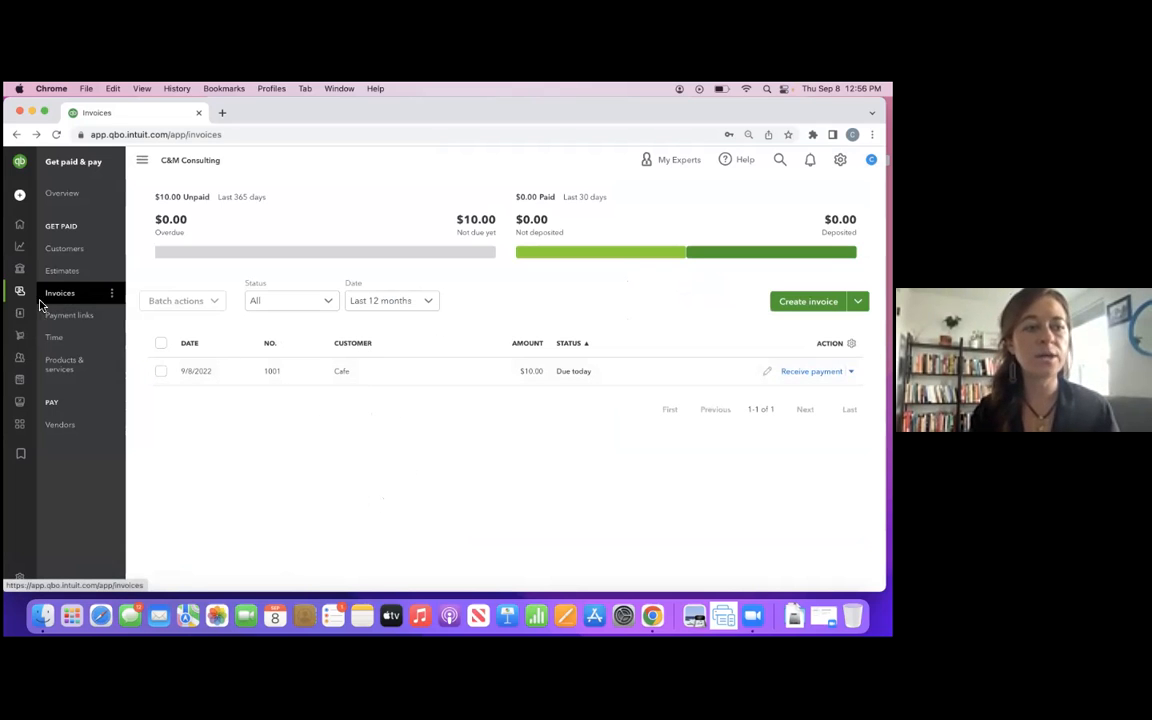
mouse_move(17, 335)
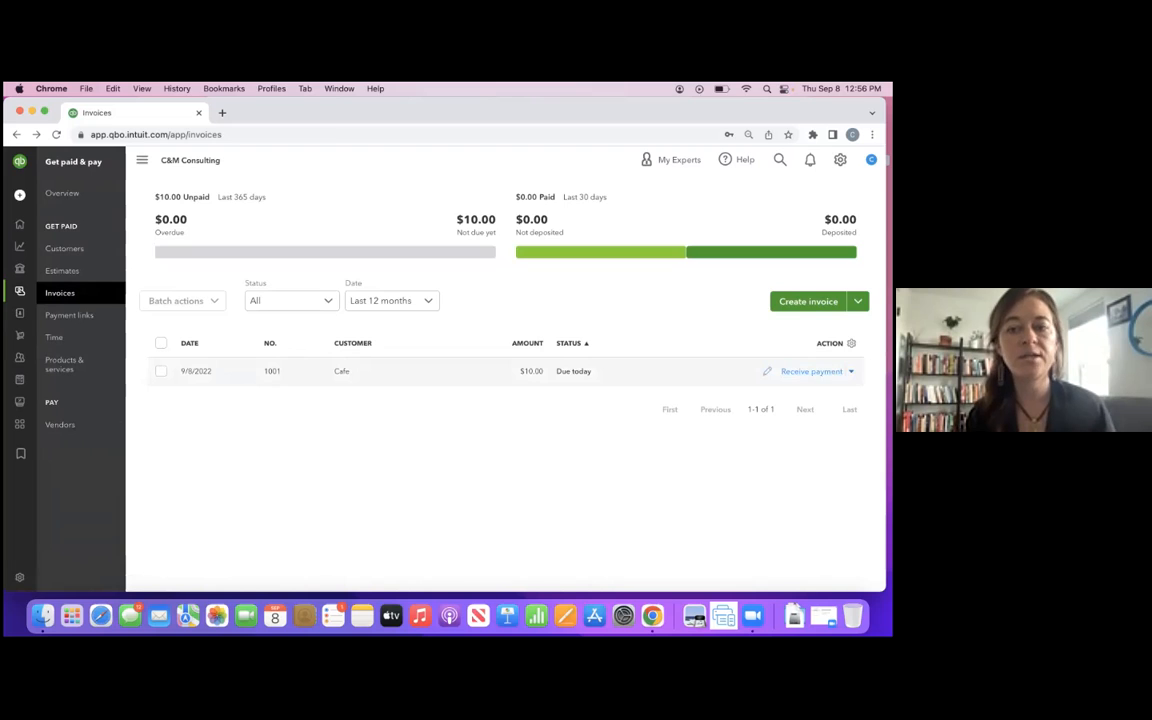
- Open Receive Payment for the Cafe invoice and set the payment method to Check with reference no. 987
click(811, 371)
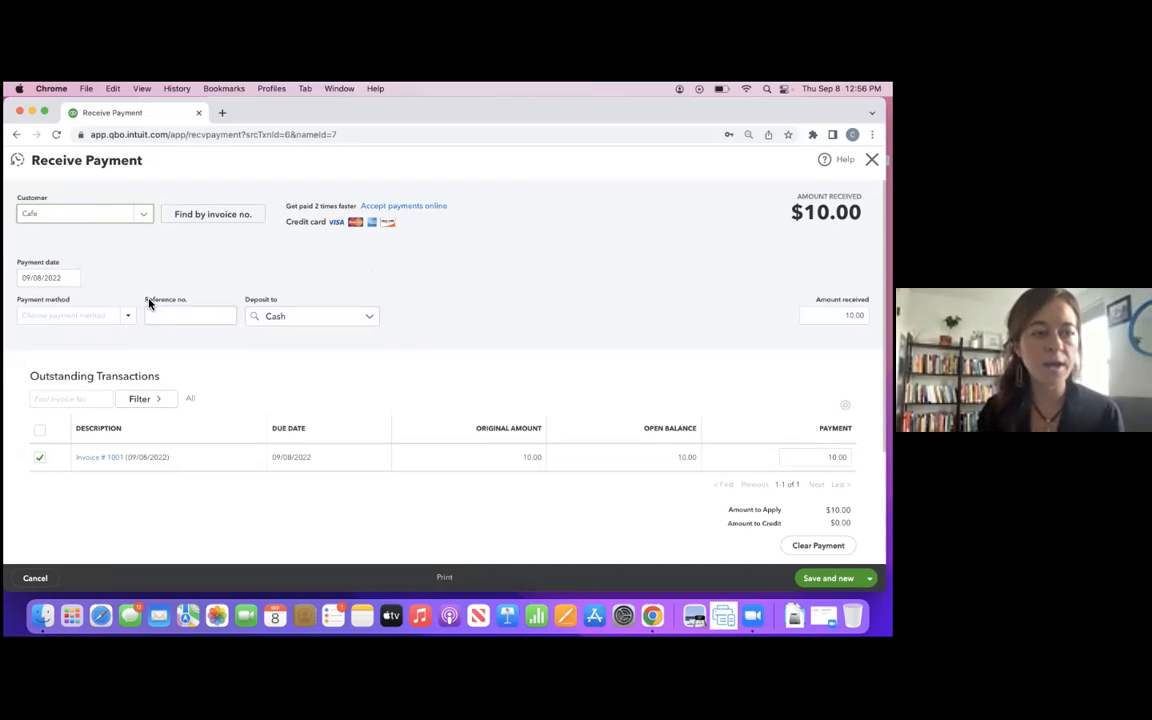
click(56, 313)
text(Check)
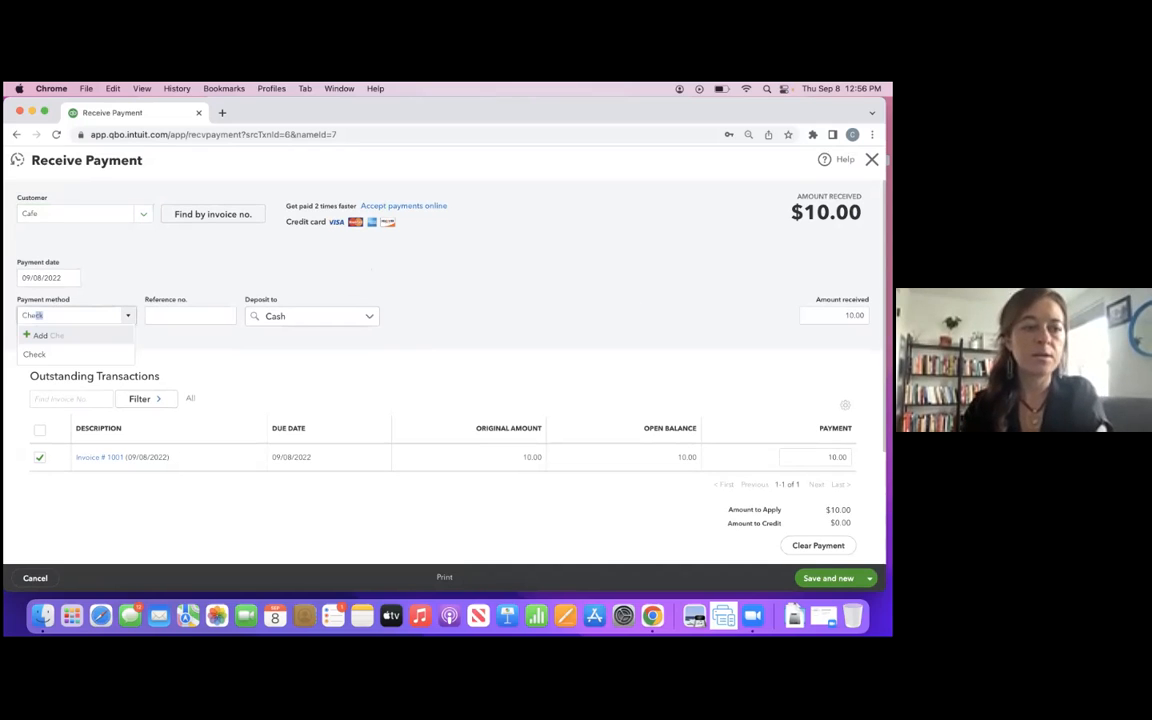
key(Tab)
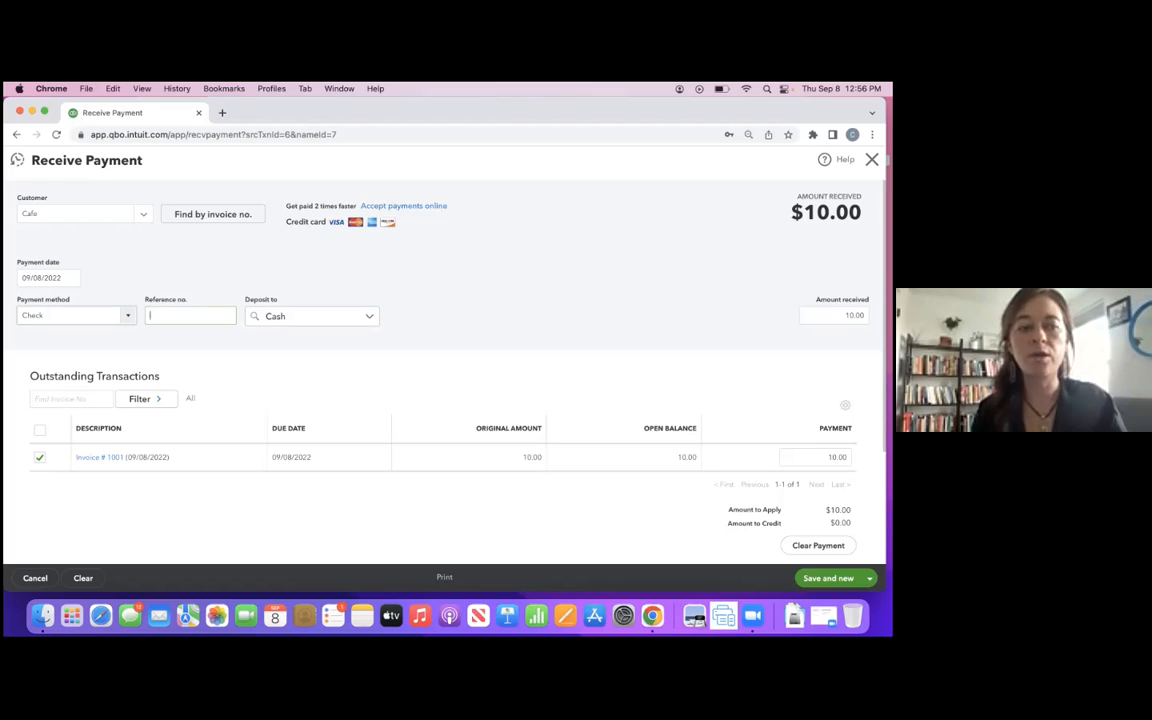
text(987)
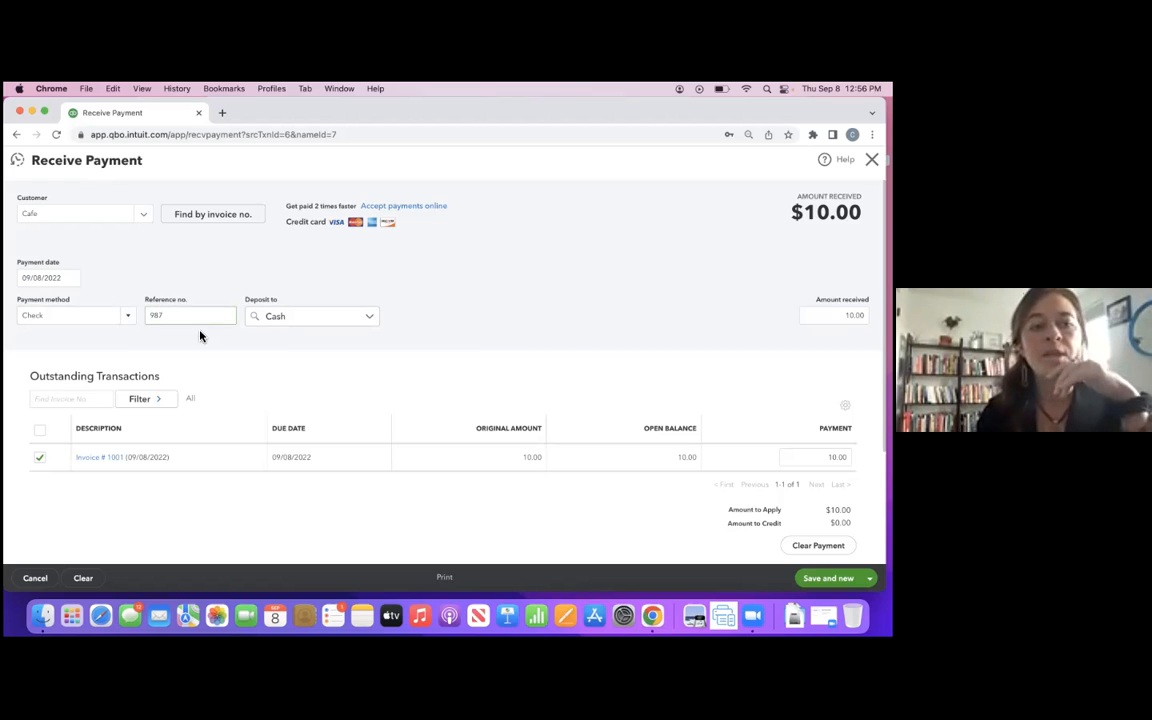
- Set the payment's deposit account to Simple Checking for Business, and search the deposit accounts for Undeposited Funds
click(345, 319)
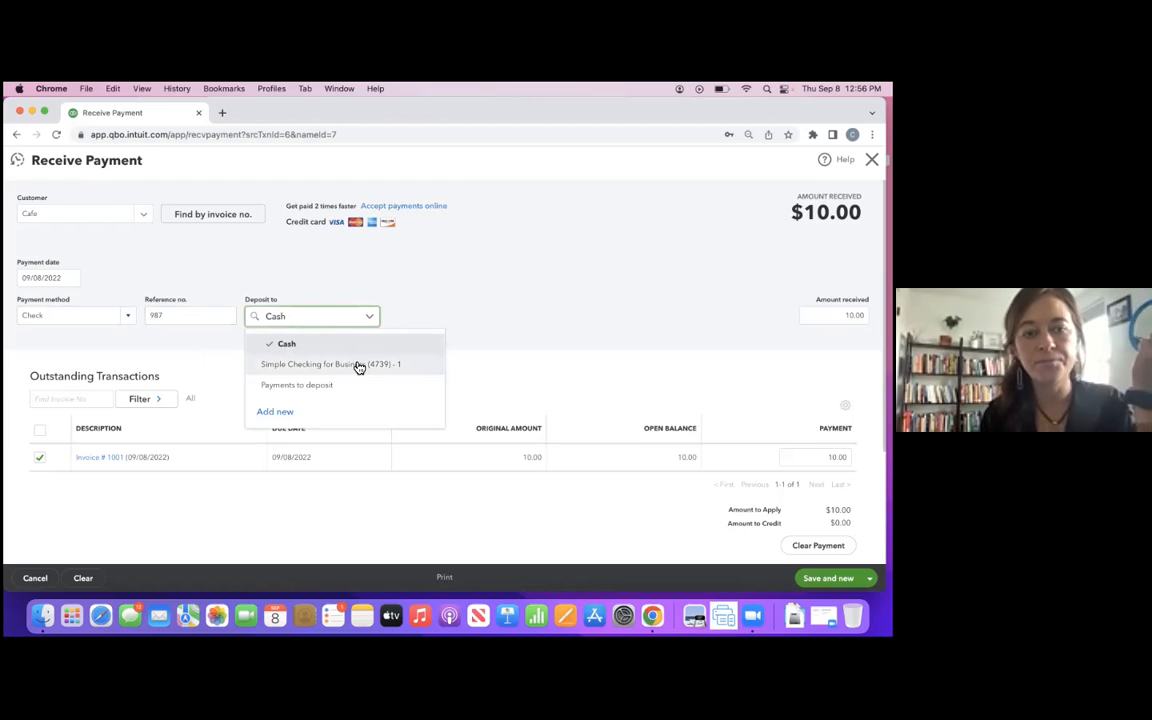
click(358, 366)
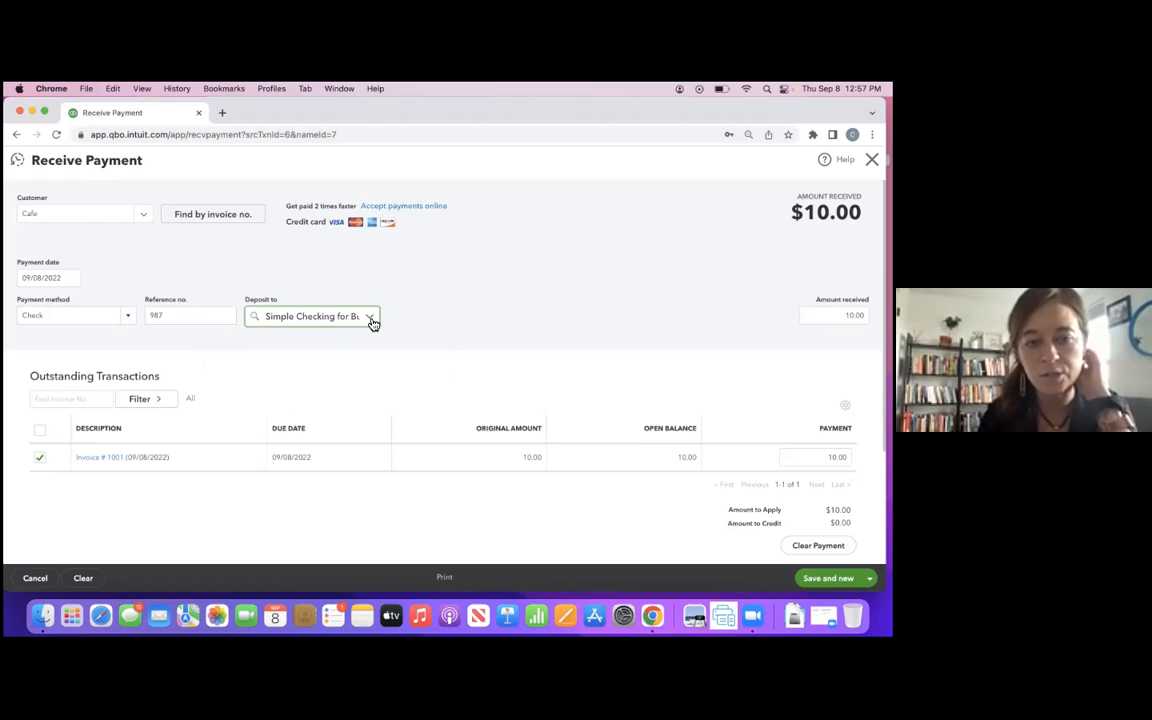
click(370, 318)
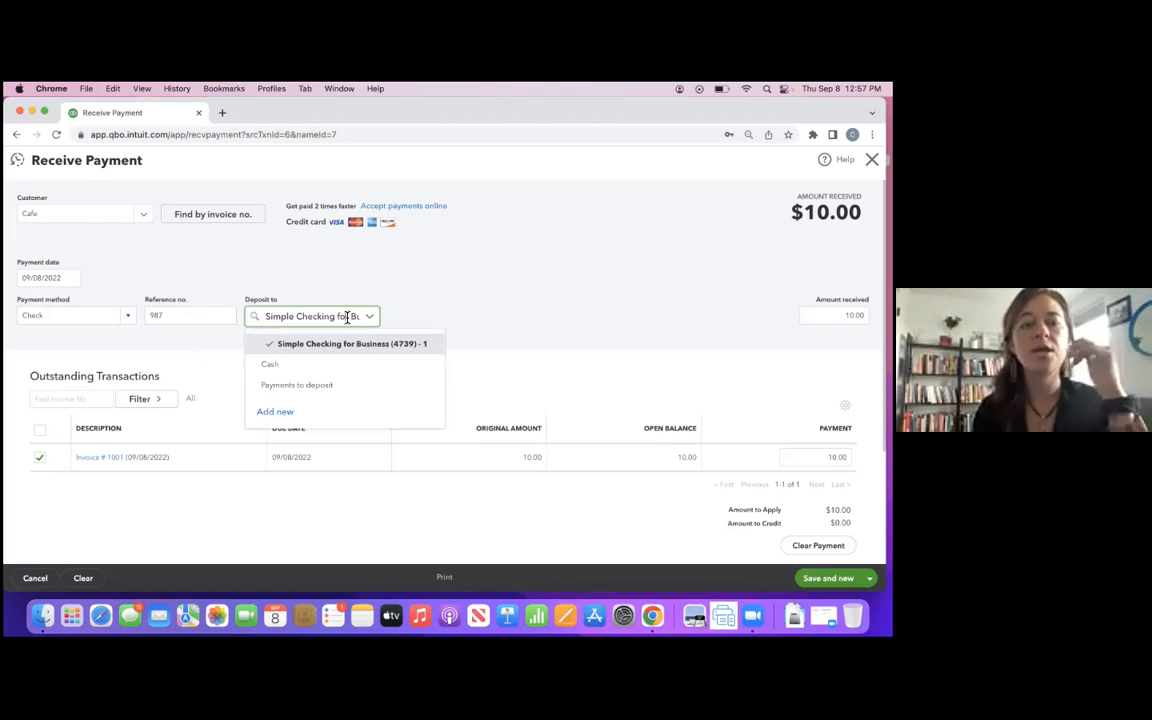
click(313, 316)
text(un)
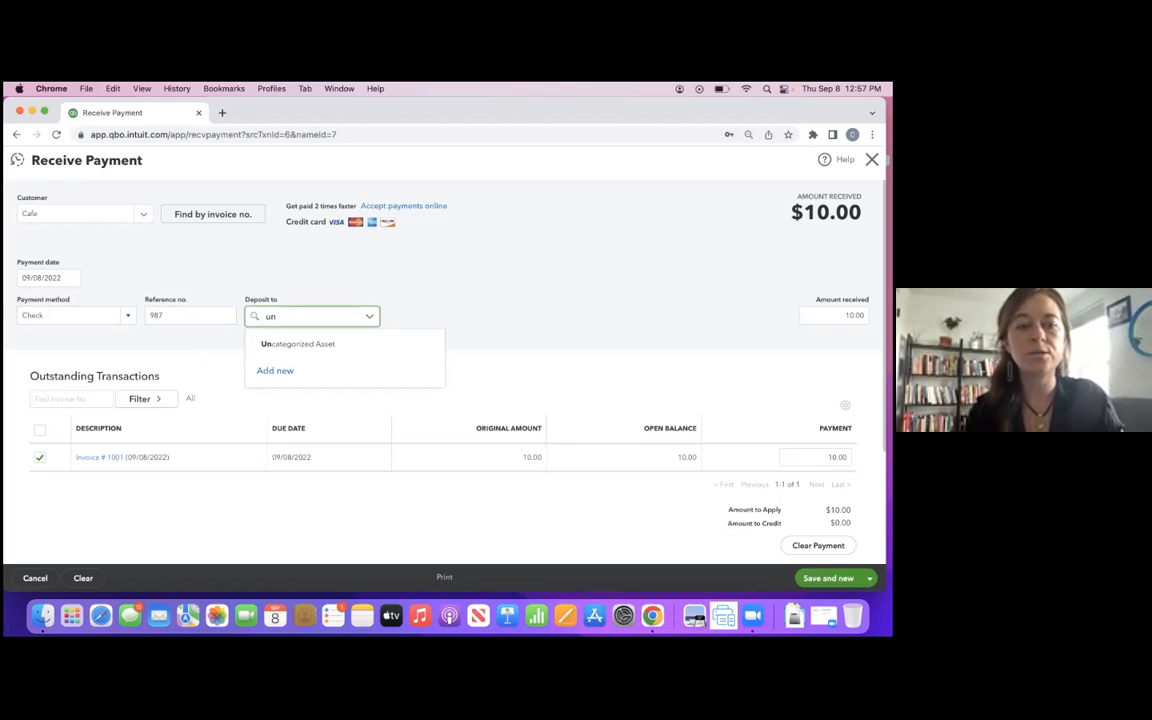
text(depos)
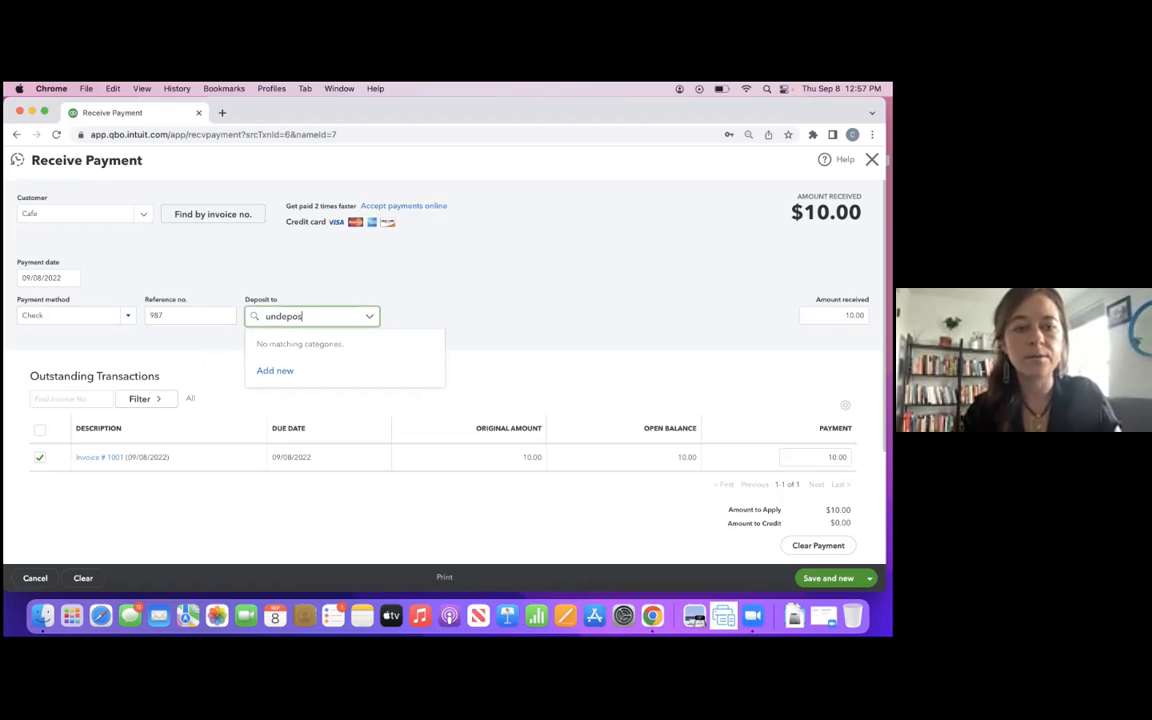
text(ited Funds)
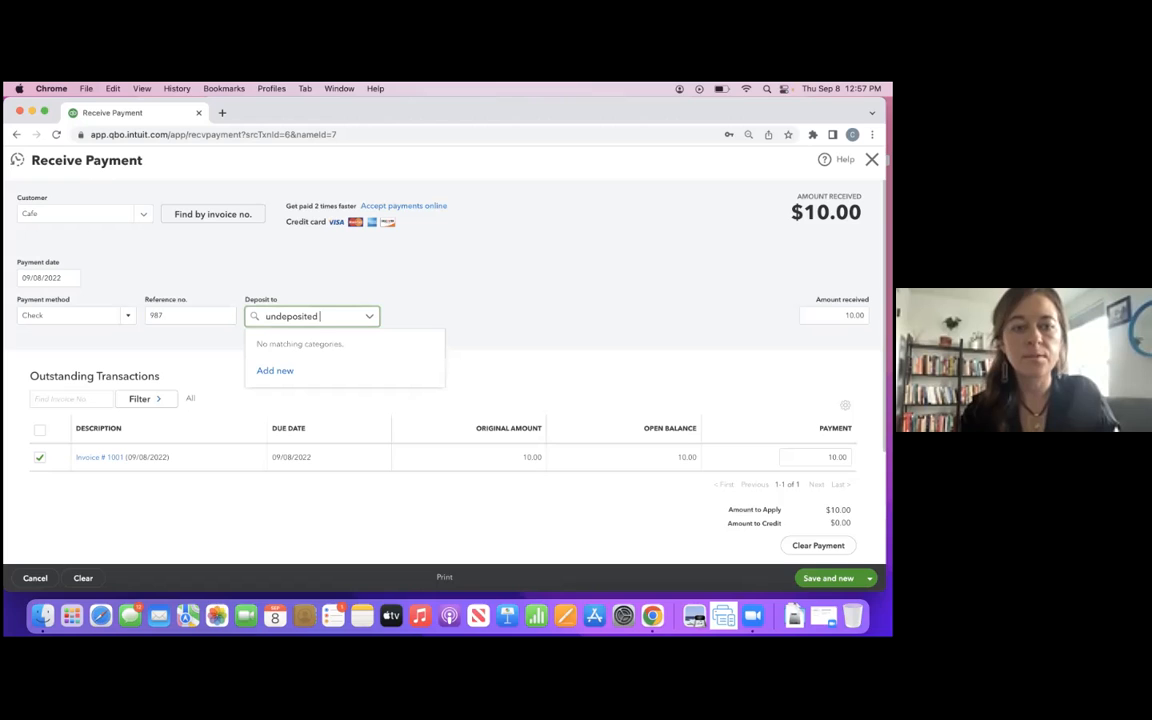
click(273, 318)
key(BackSpace)
text(u)
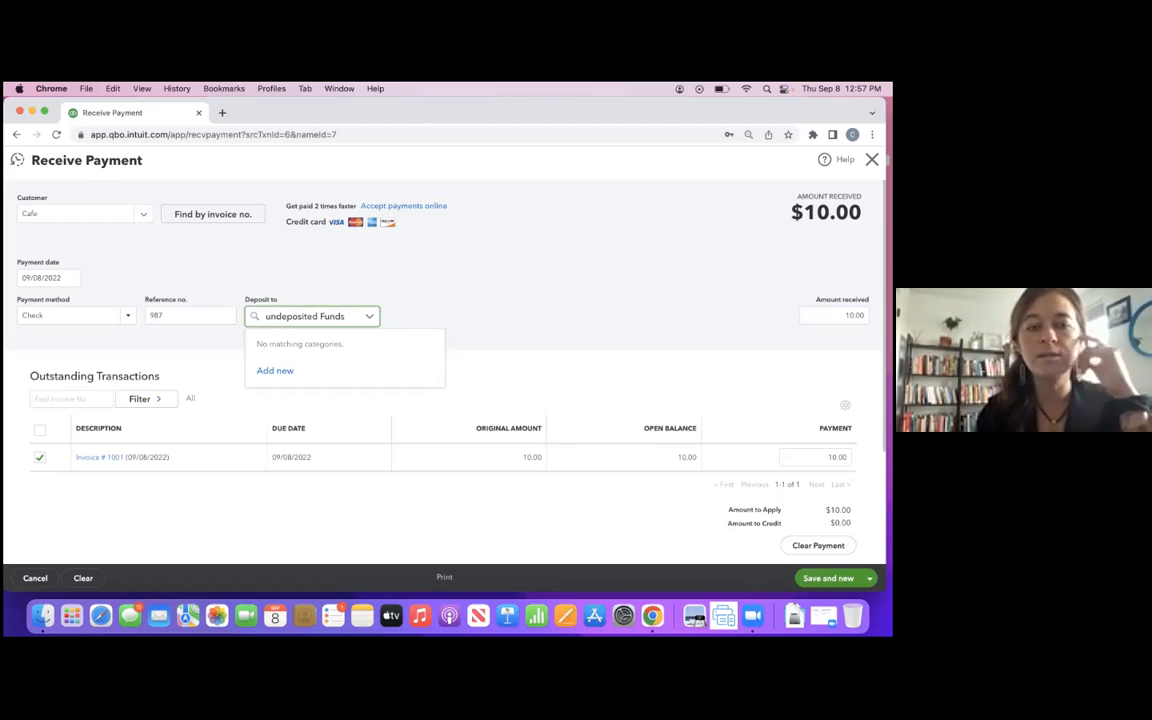
key(BackSpace)
text(U)
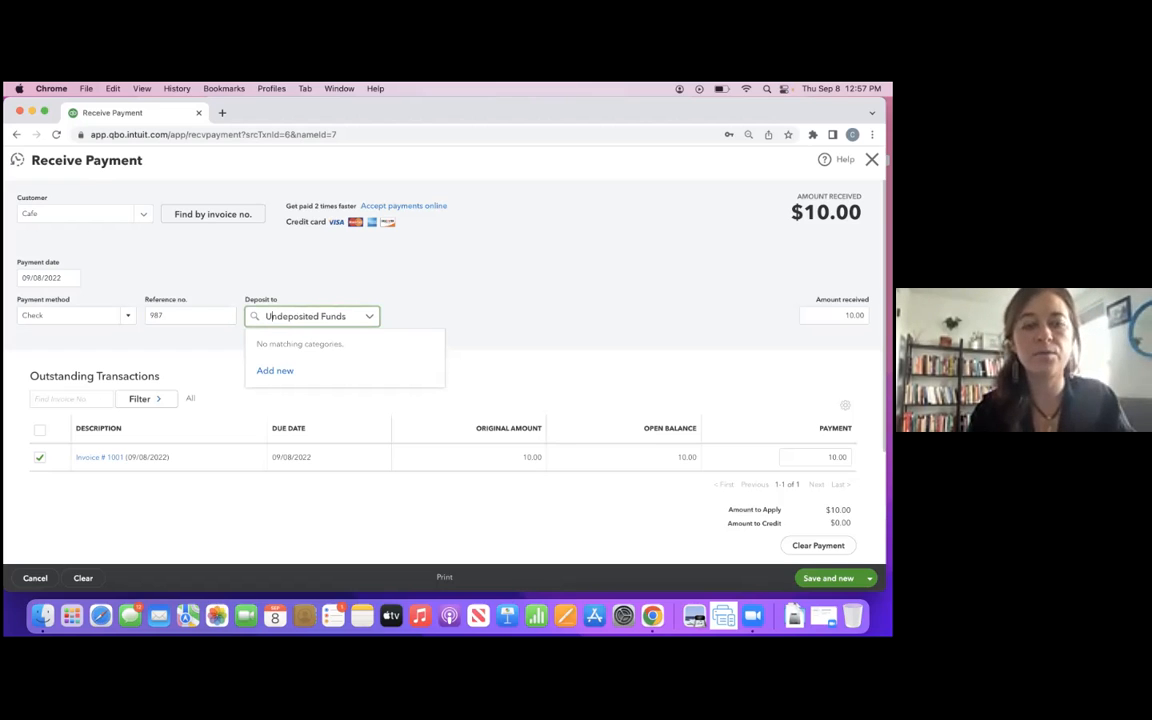
- Try to add a new payment account named Undeposited Funds, view the account types, and cancel its creation
click(275, 372)
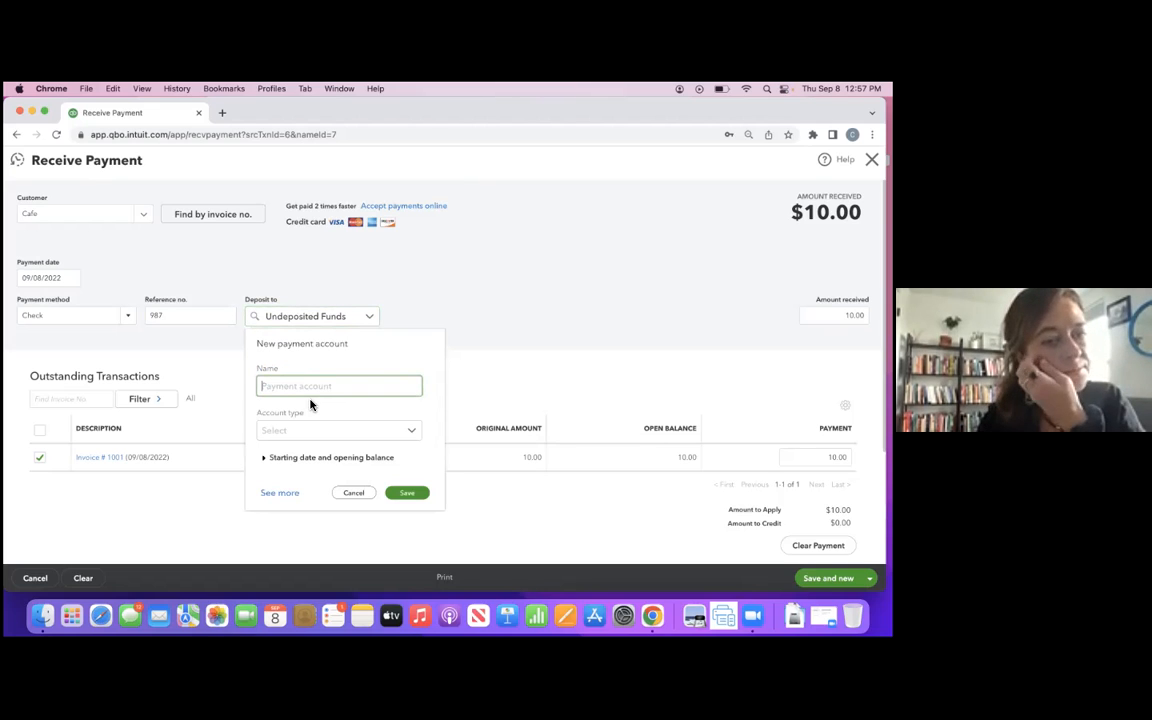
text(Undeposited Funds)
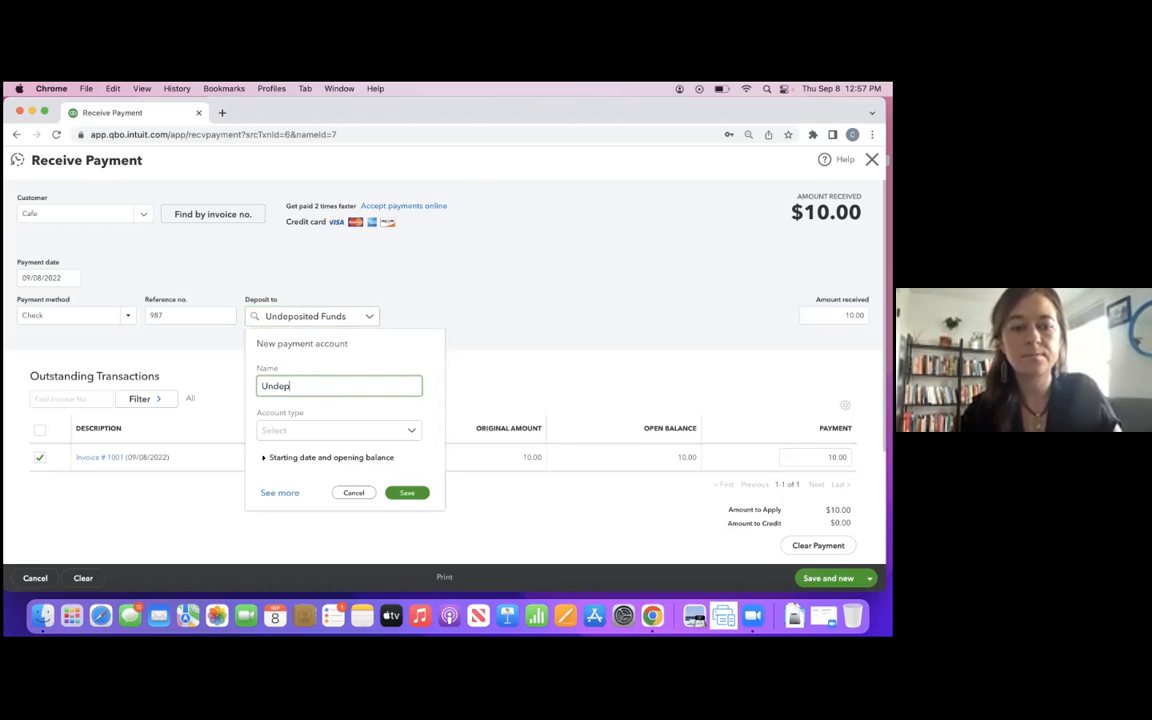
click(296, 430)
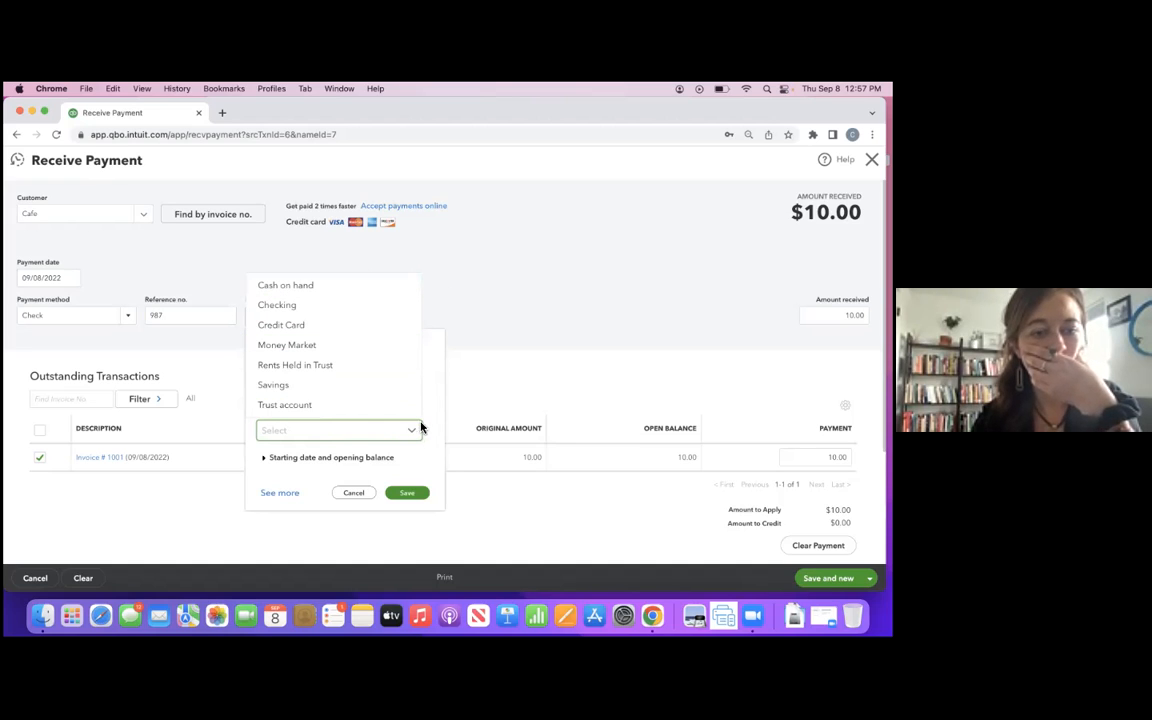
click(386, 432)
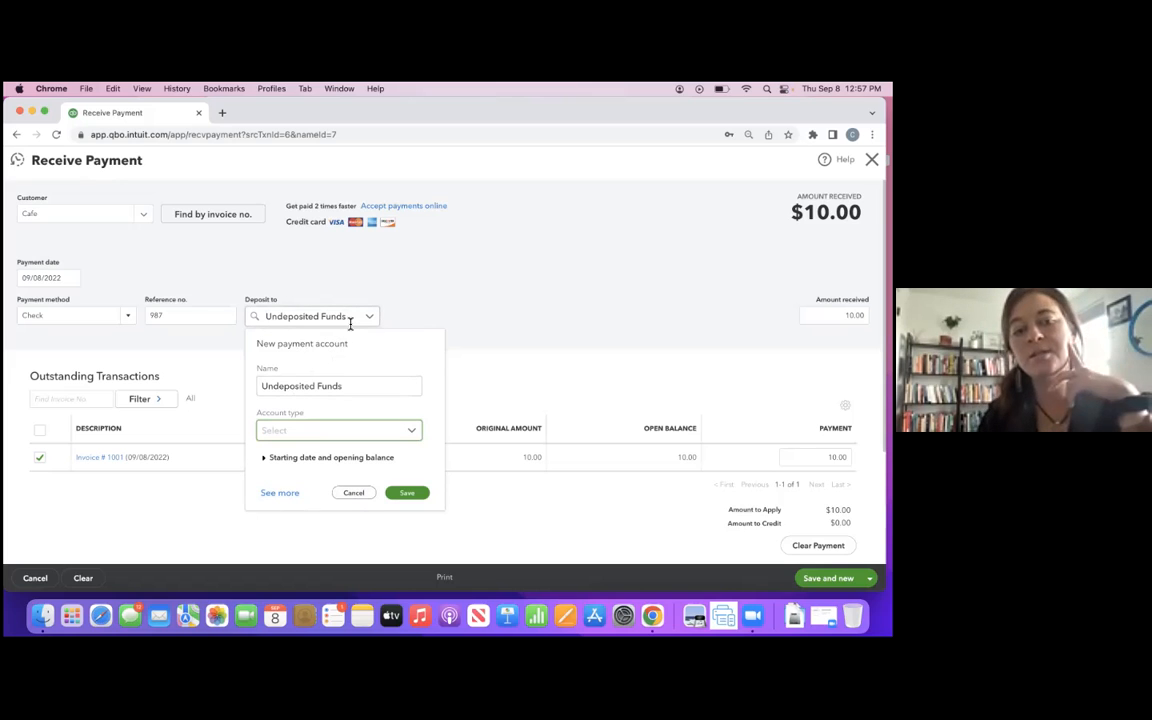
click(355, 494)
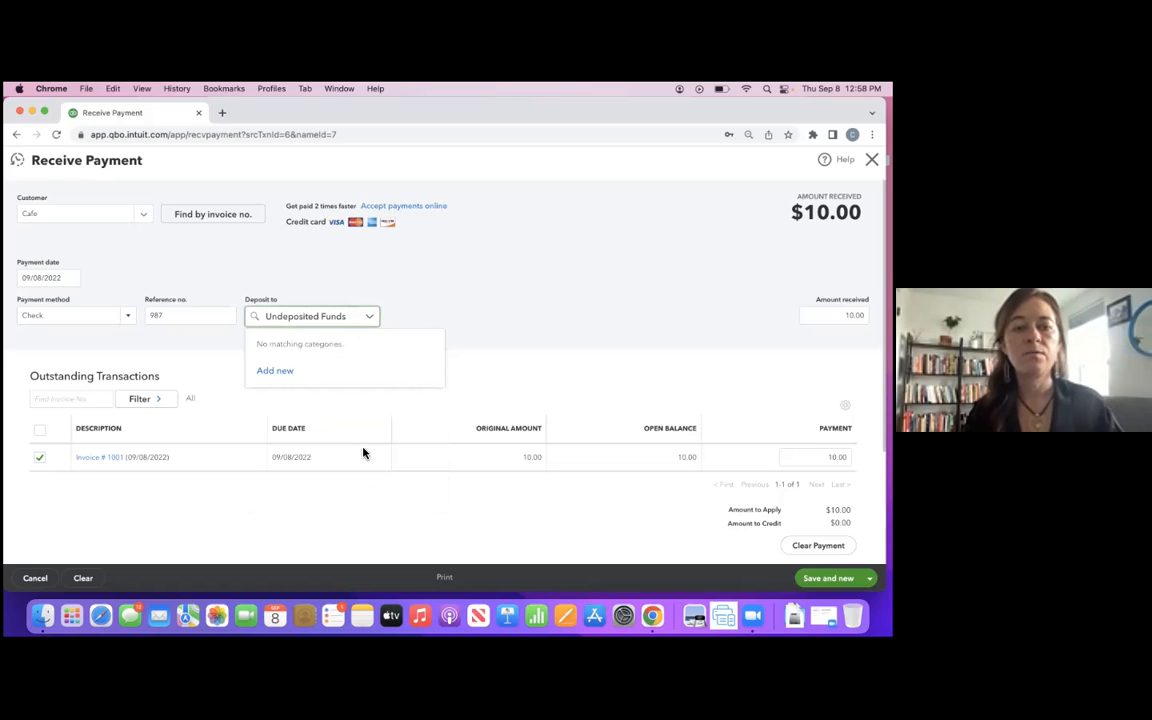
- Set the deposit account back to Simple Checking for Business and leave the Cafe payment without saving
drag(353, 315, 262, 316)
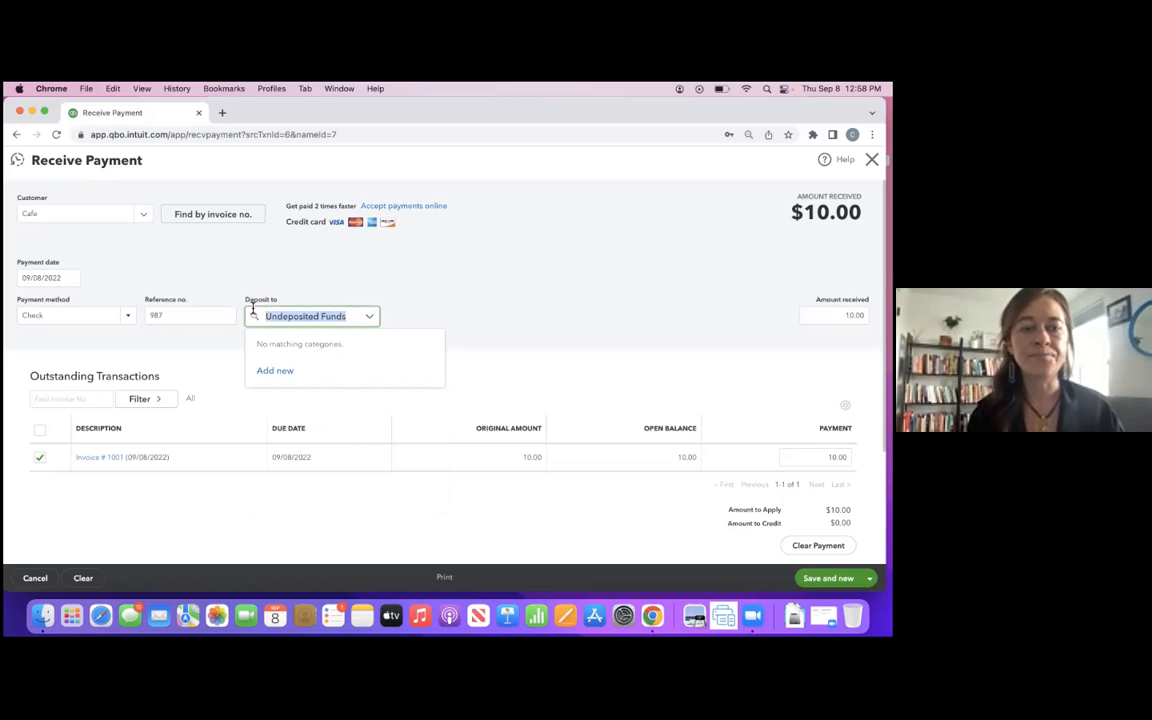
key(BackSpace)
click(296, 349)
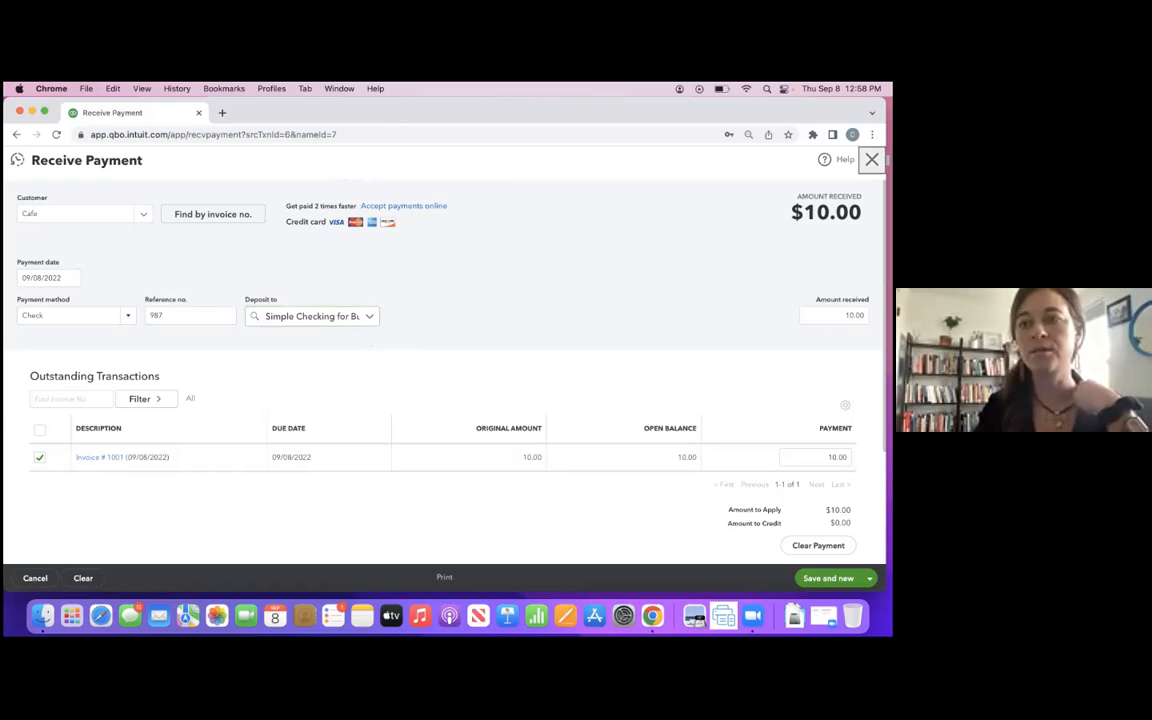
click(872, 159)
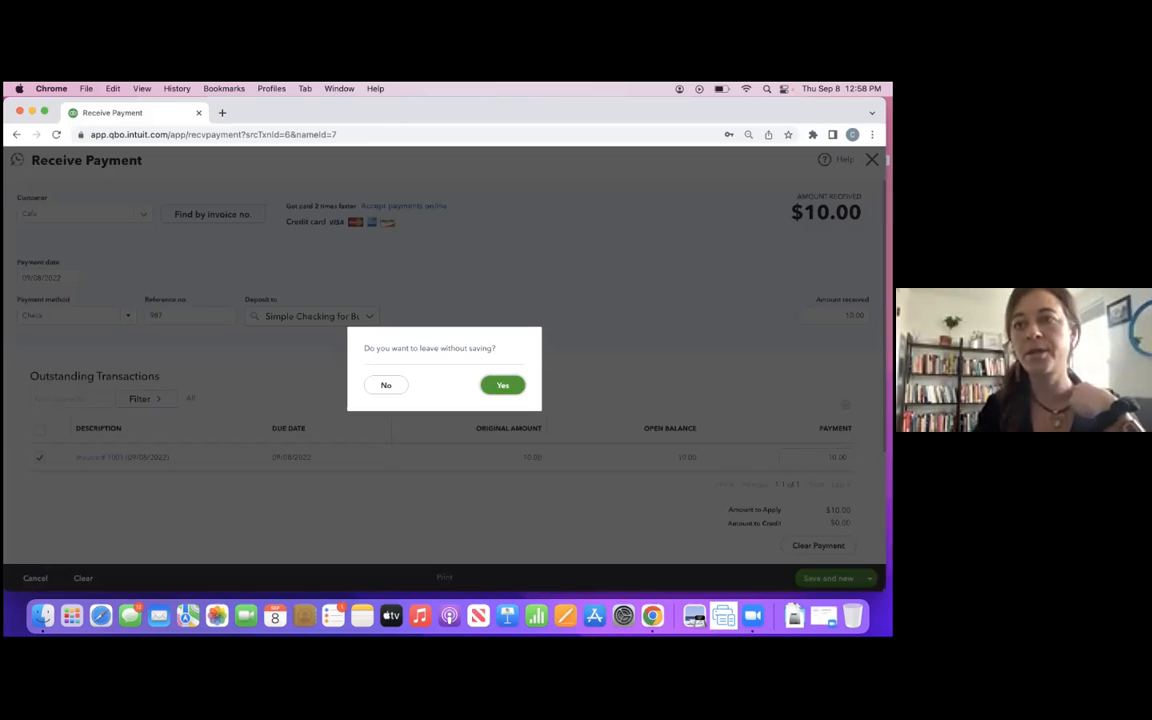
click(503, 384)
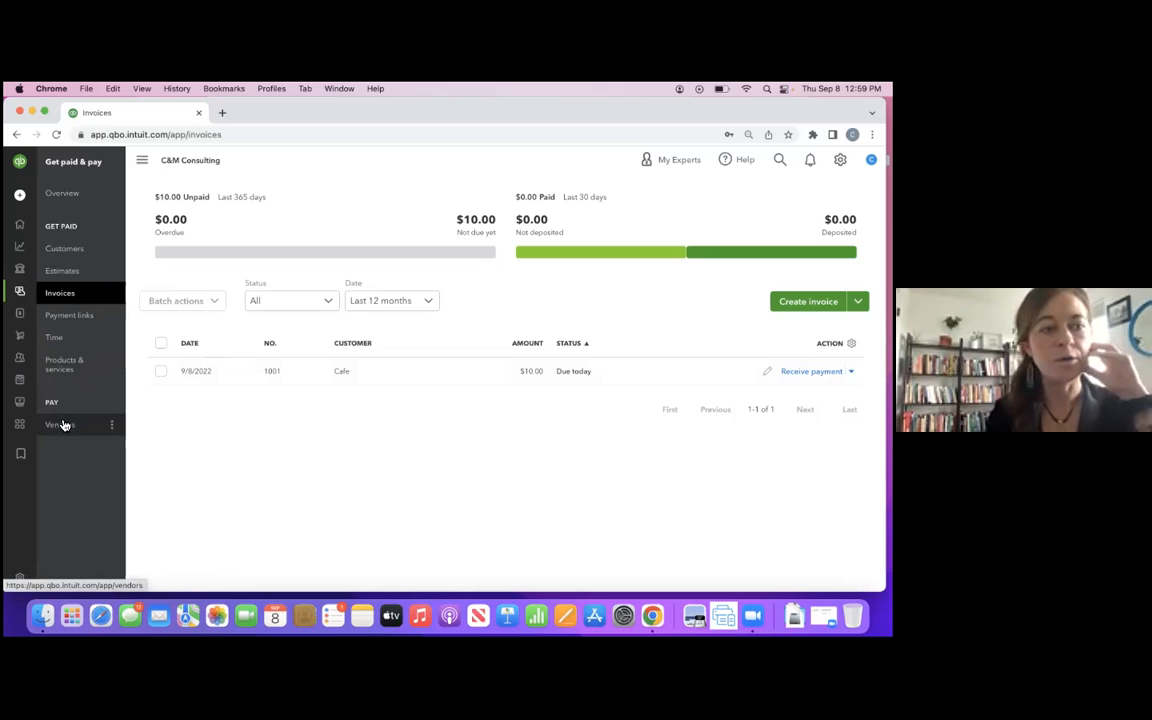
- Open the vendor list and add a new vendor named Landlord
mouse_move(33, 291)
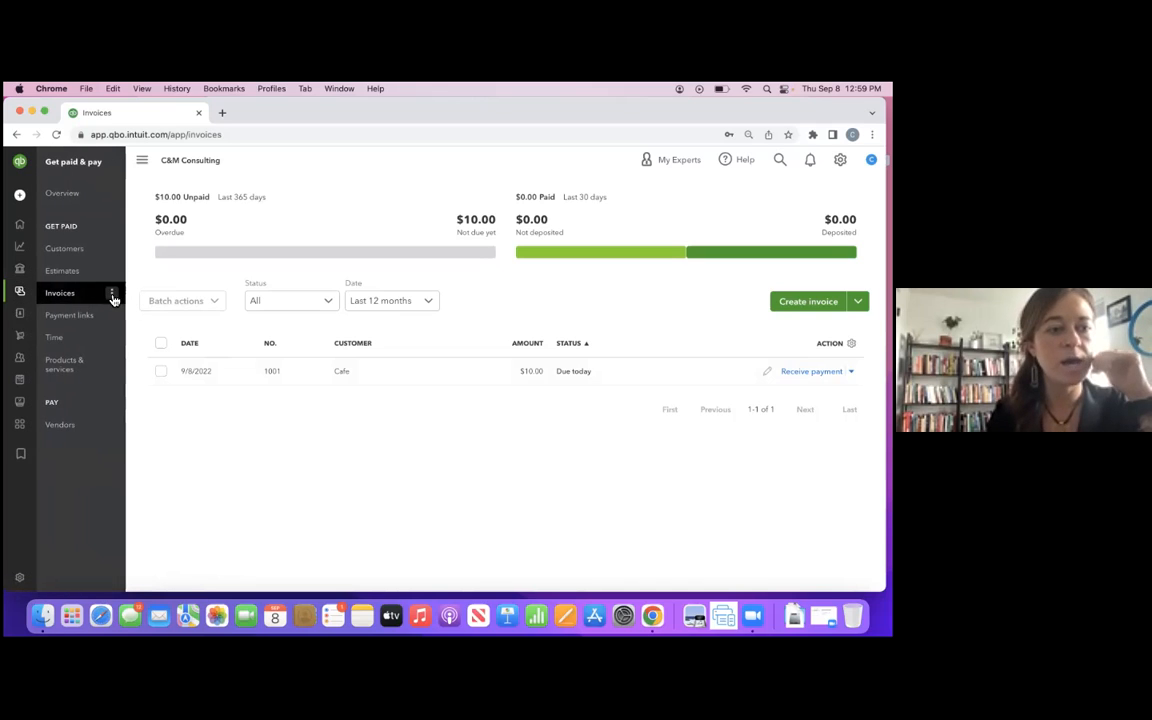
click(62, 426)
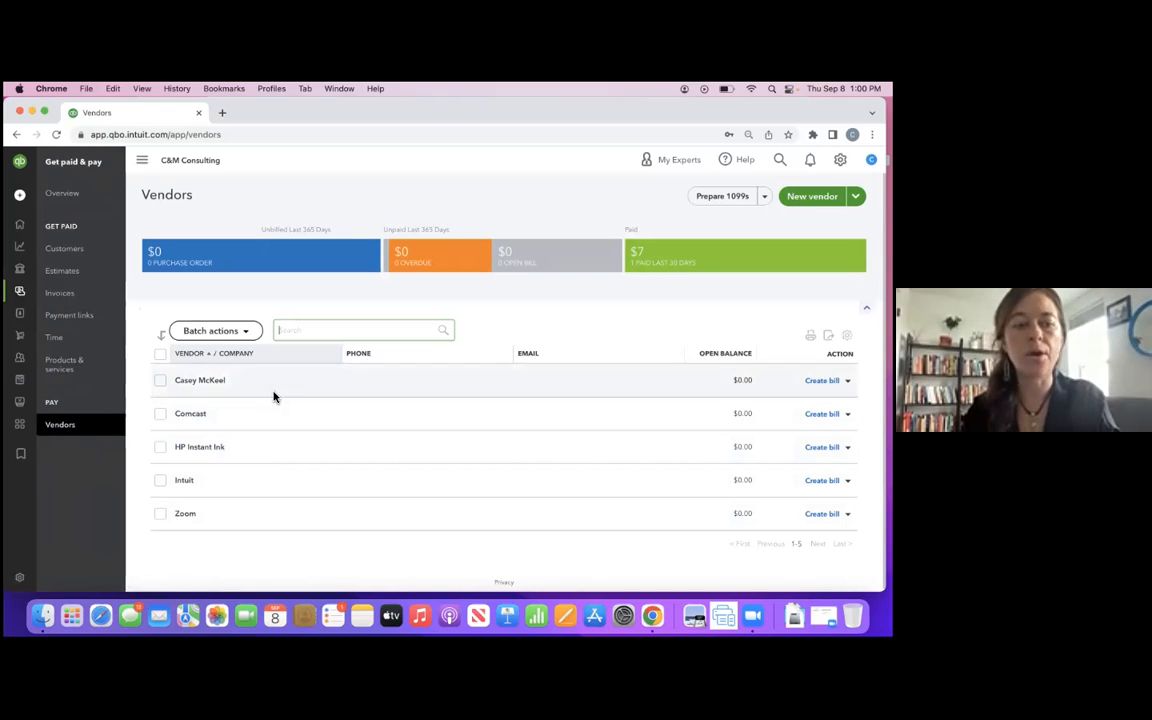
click(812, 196)
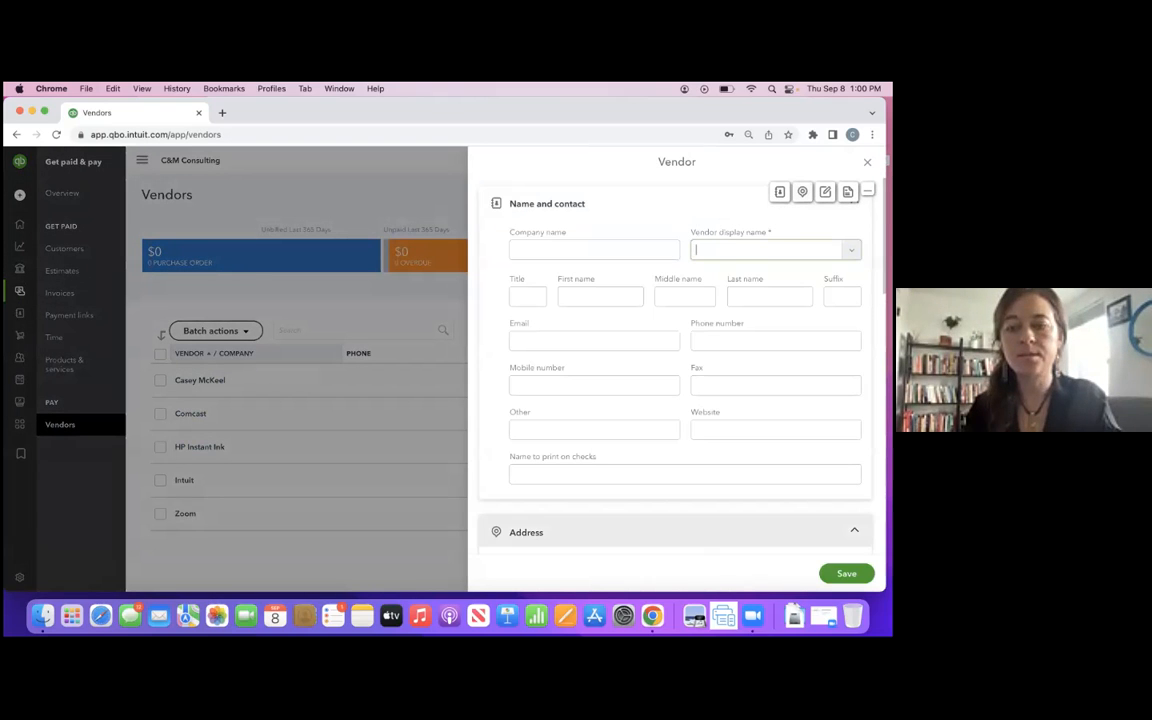
click(676, 304)
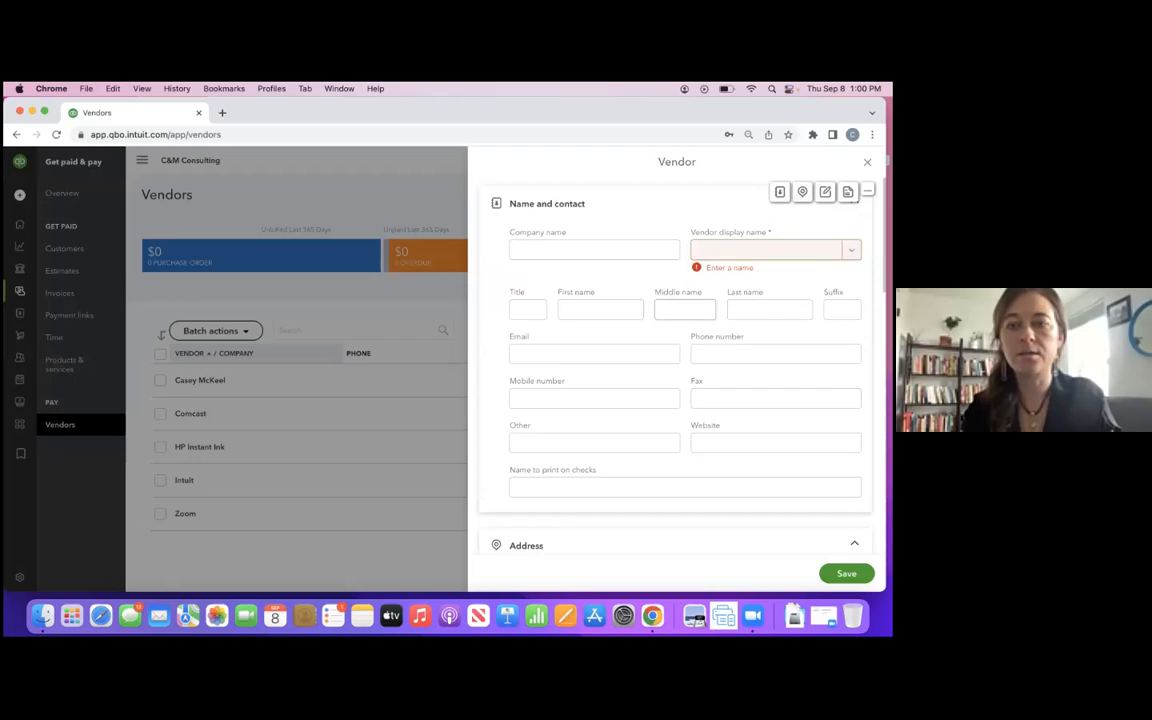
text(Landlord)
key(Return)
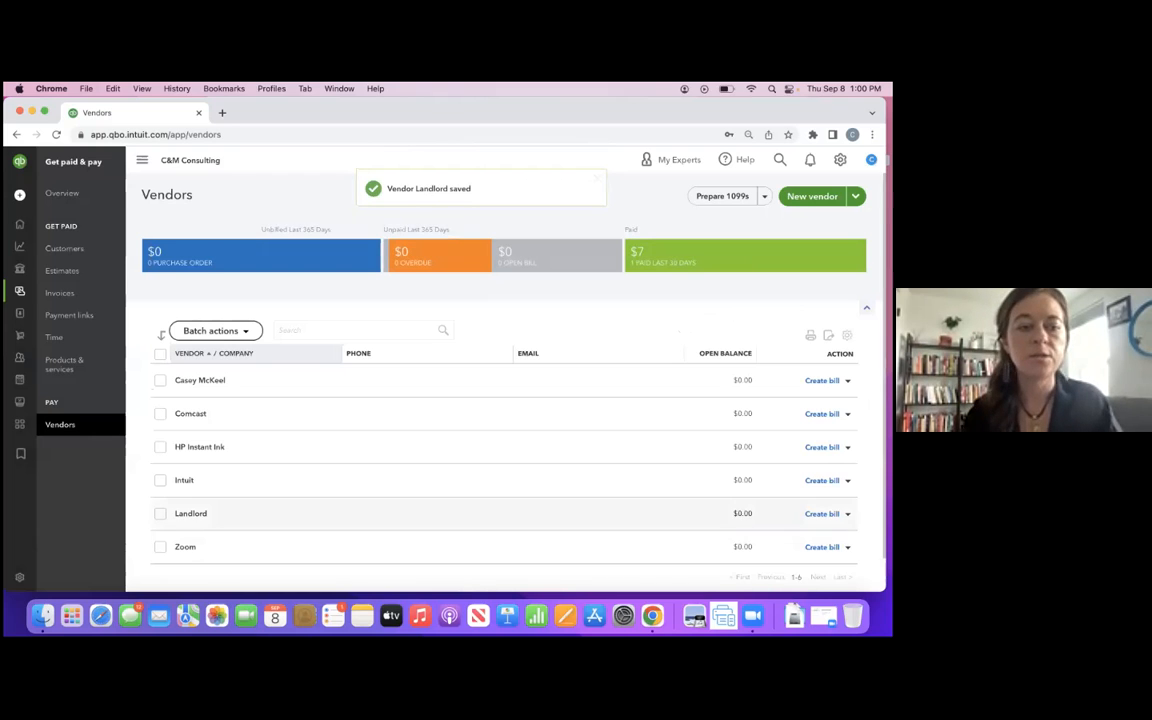
- Create a bill for the Landlord vendor with a first line in the Rent category for 1000
scroll(500, 525, down, 1)
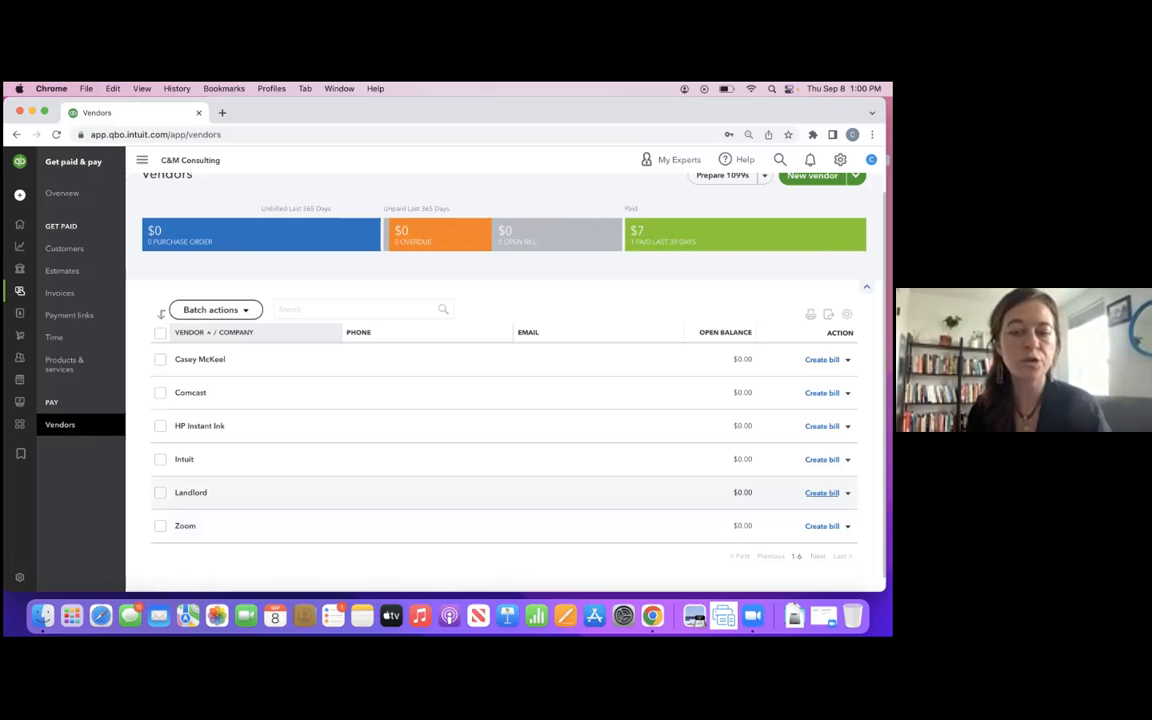
click(845, 492)
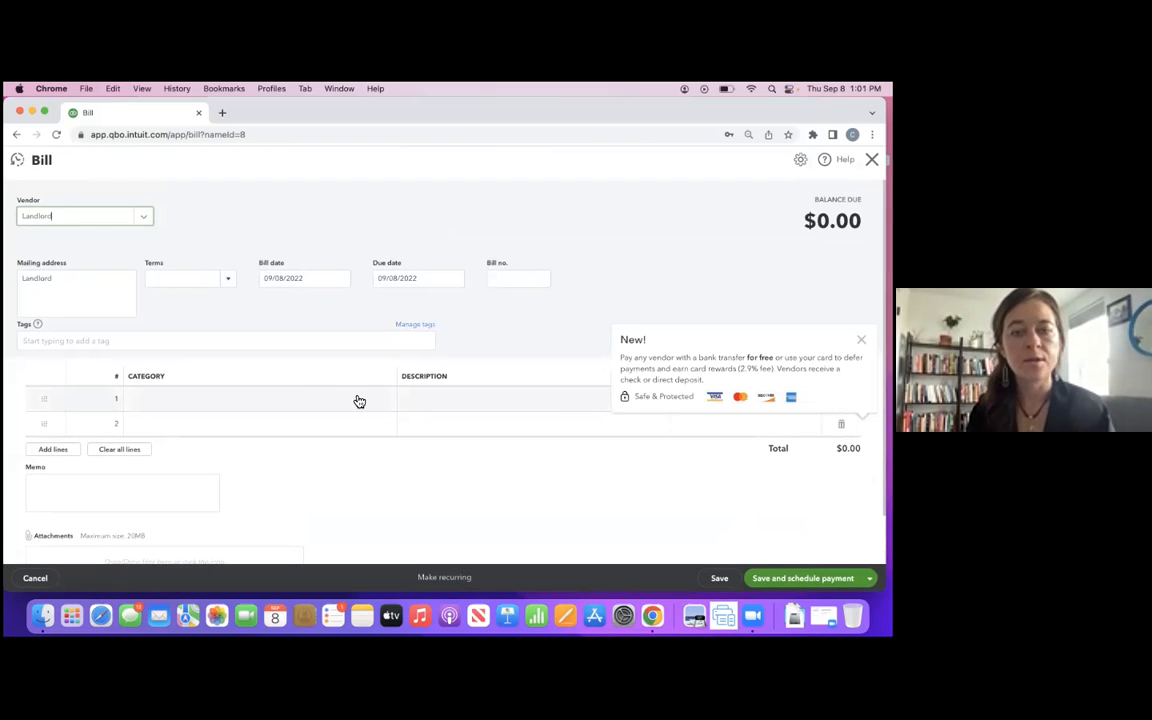
click(252, 399)
text(rent)
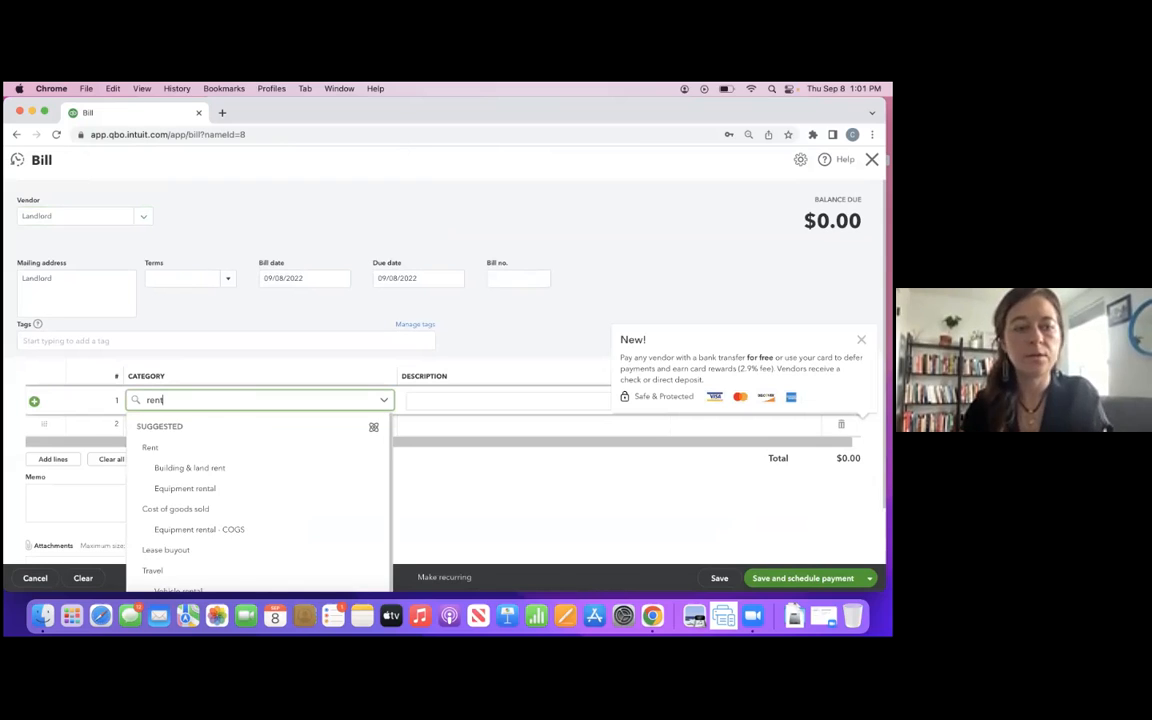
click(197, 451)
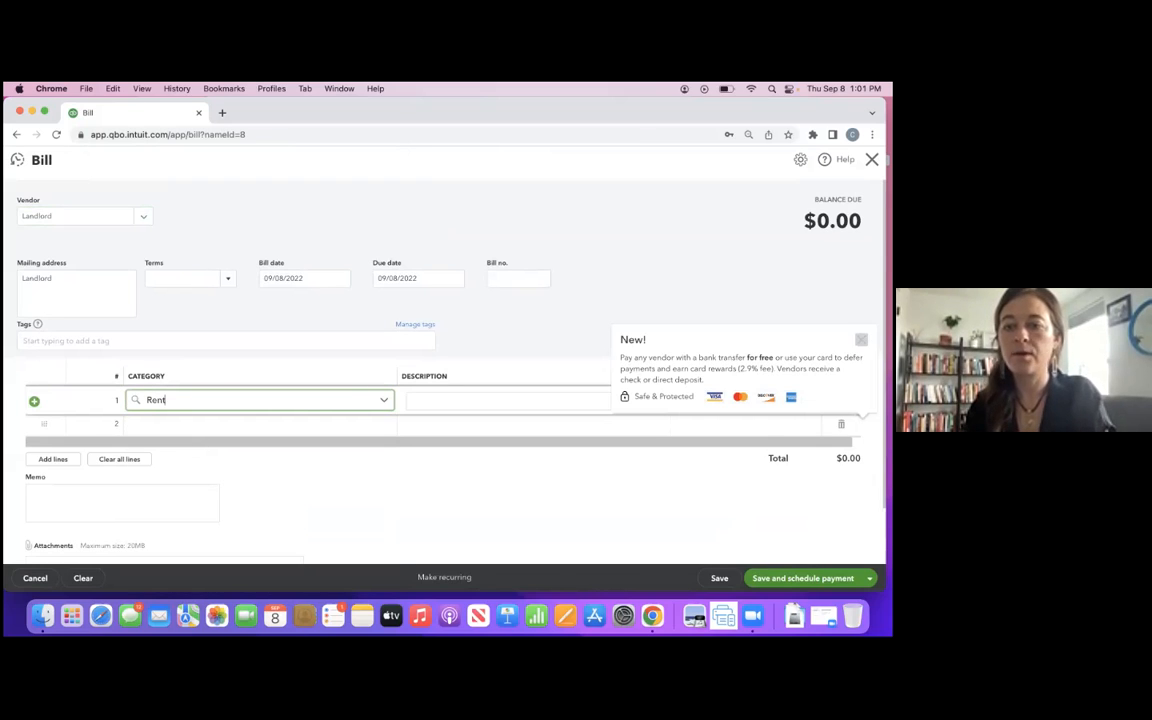
click(861, 340)
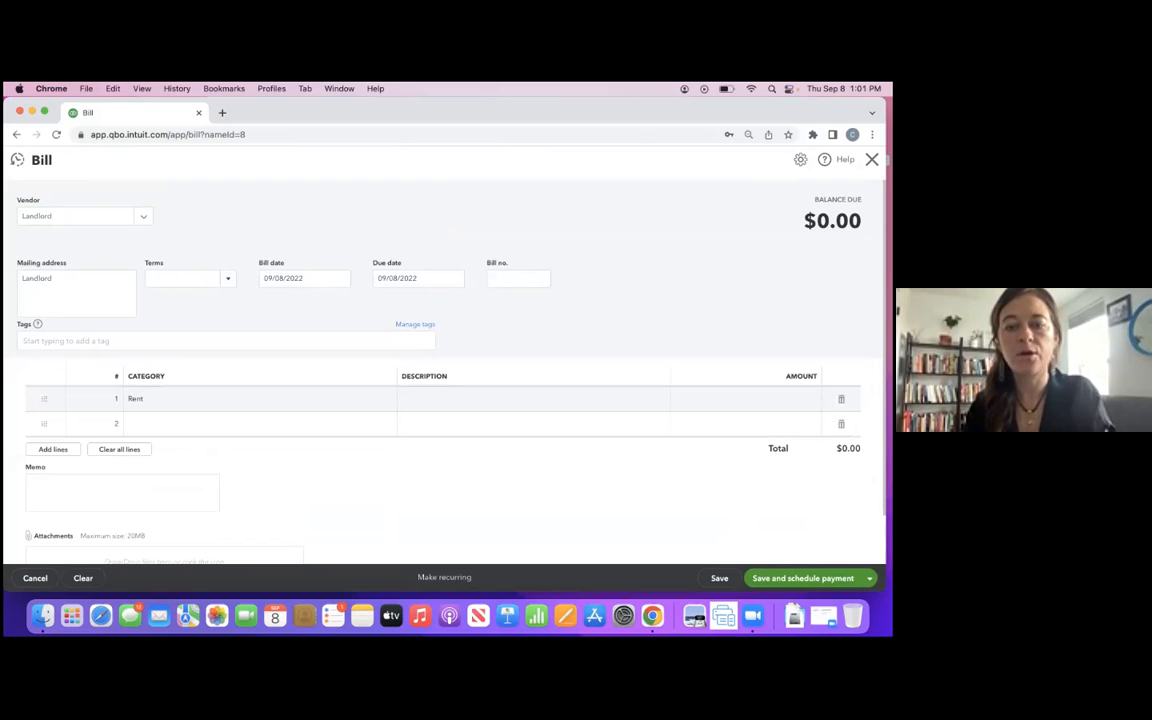
click(766, 400)
text(1000)
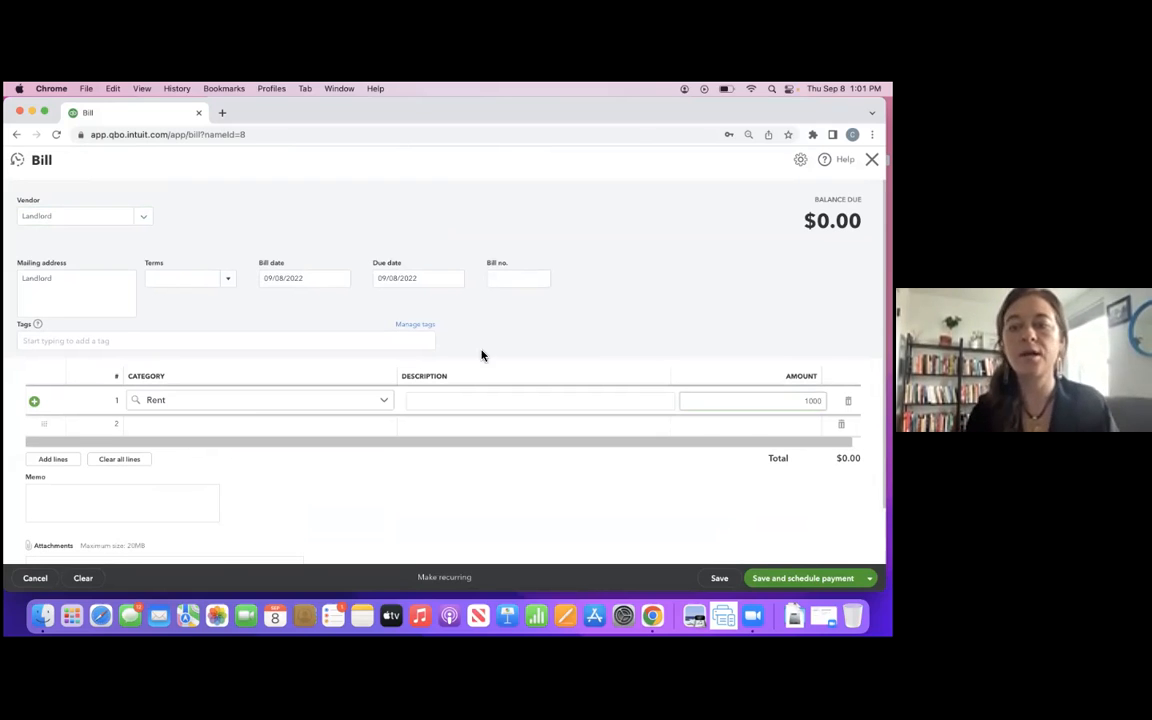
- Add a second line in the Utilities category for 50, save the Landlord bill and close it
click(212, 430)
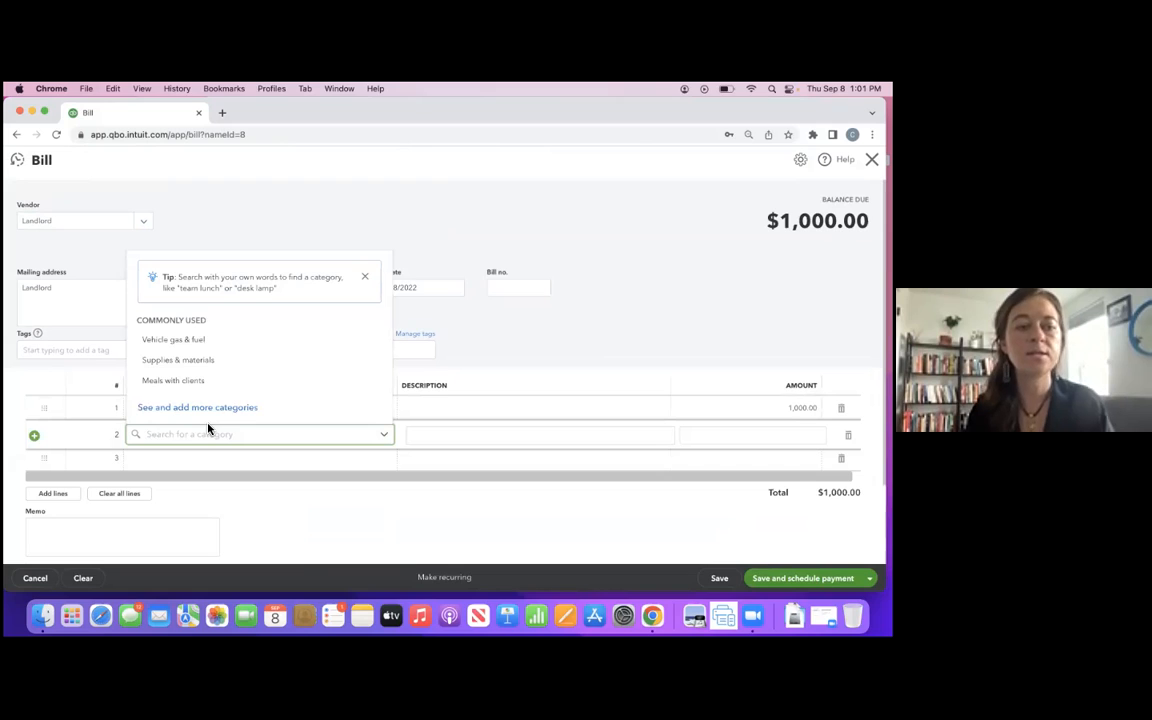
text(utili)
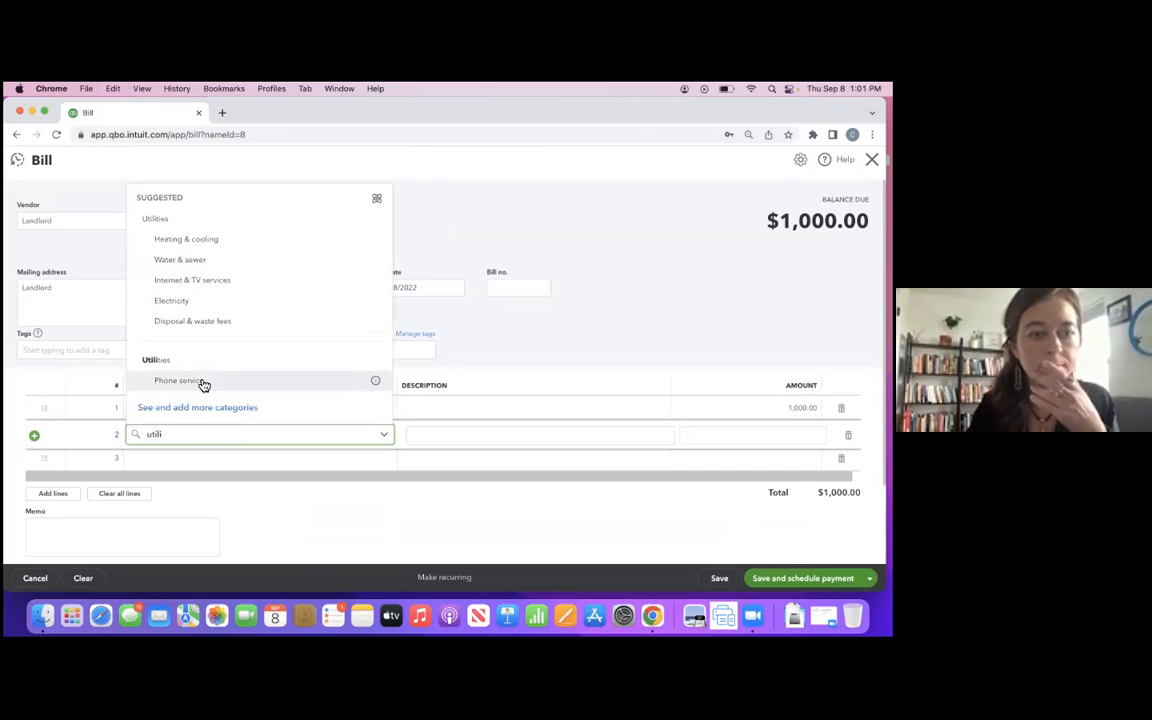
click(229, 220)
click(821, 434)
text(50)
key(Return)
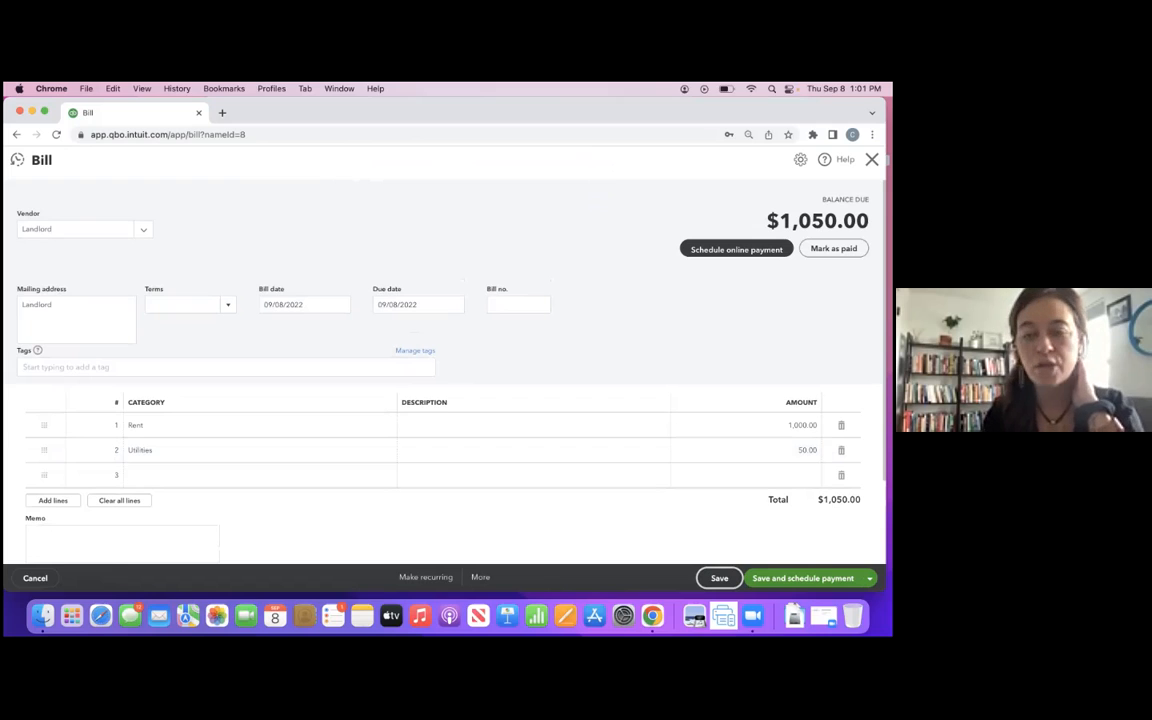
click(872, 159)
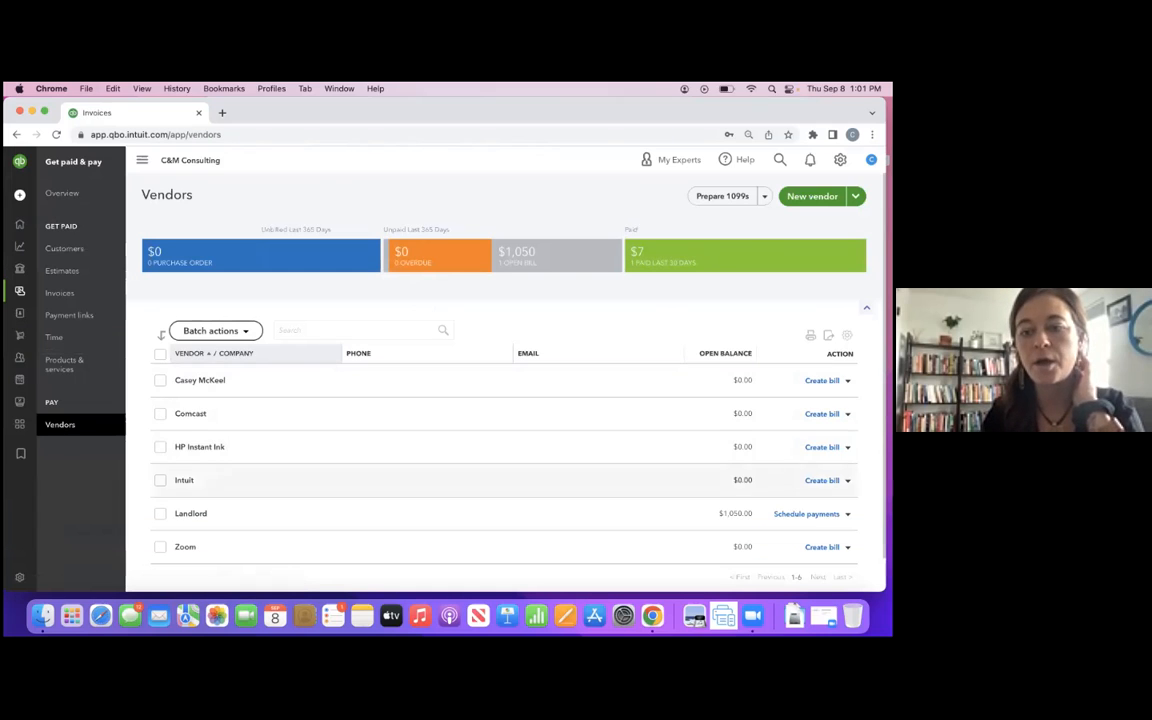
- Start a payment for the Landlord's open bill and set the bank account to Simple Checking for Business
scroll(500, 478, down, 1)
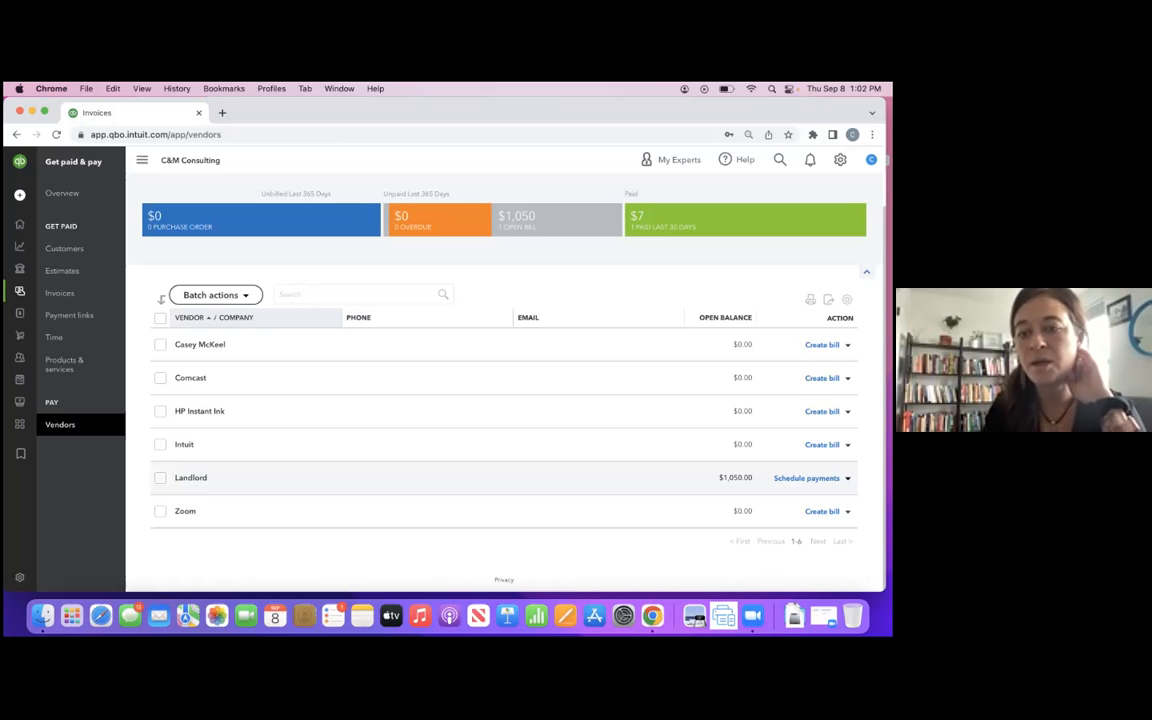
click(847, 478)
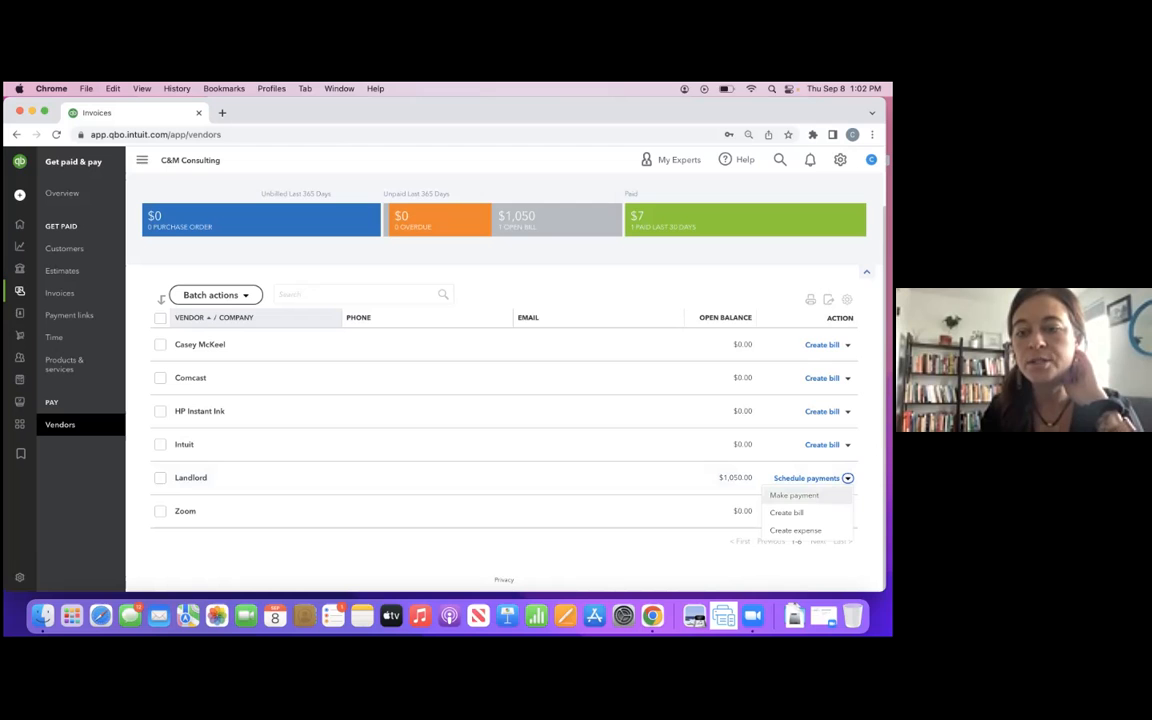
click(794, 495)
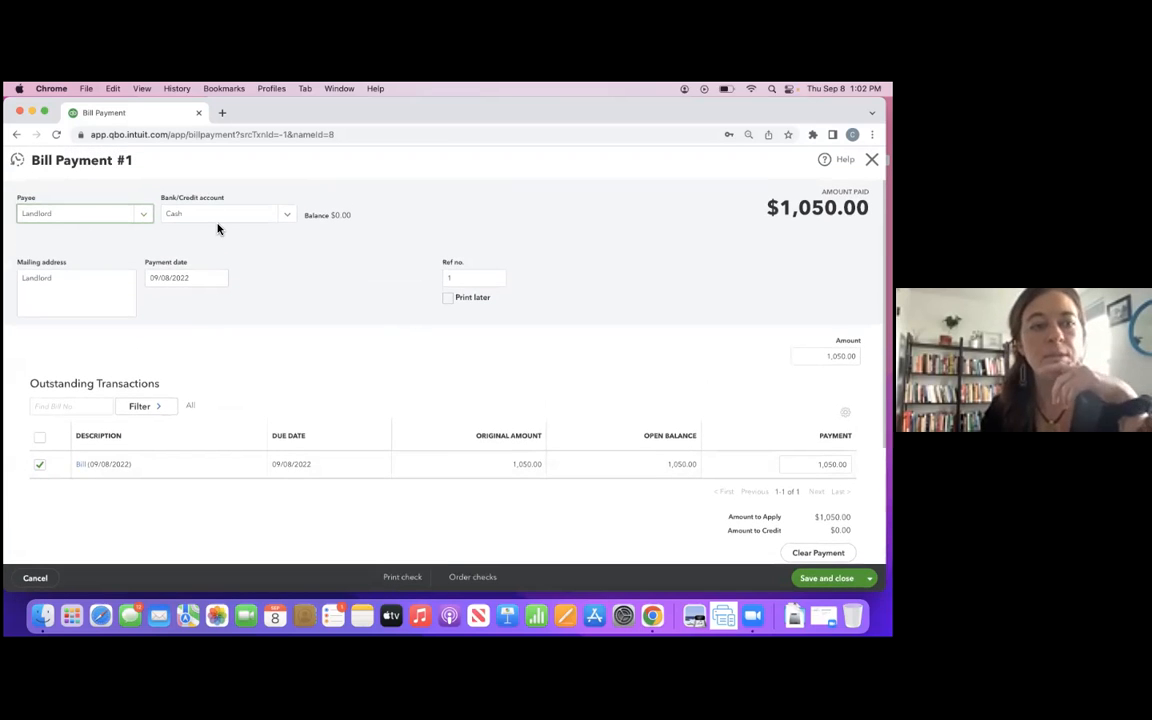
click(199, 222)
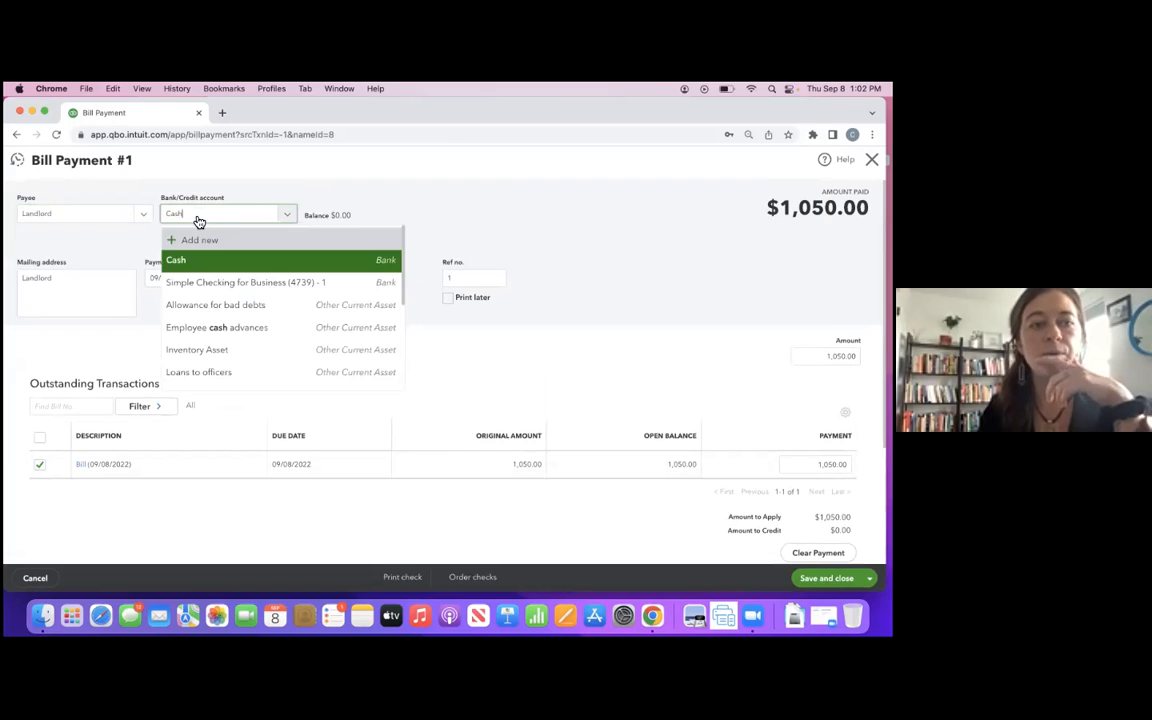
click(271, 290)
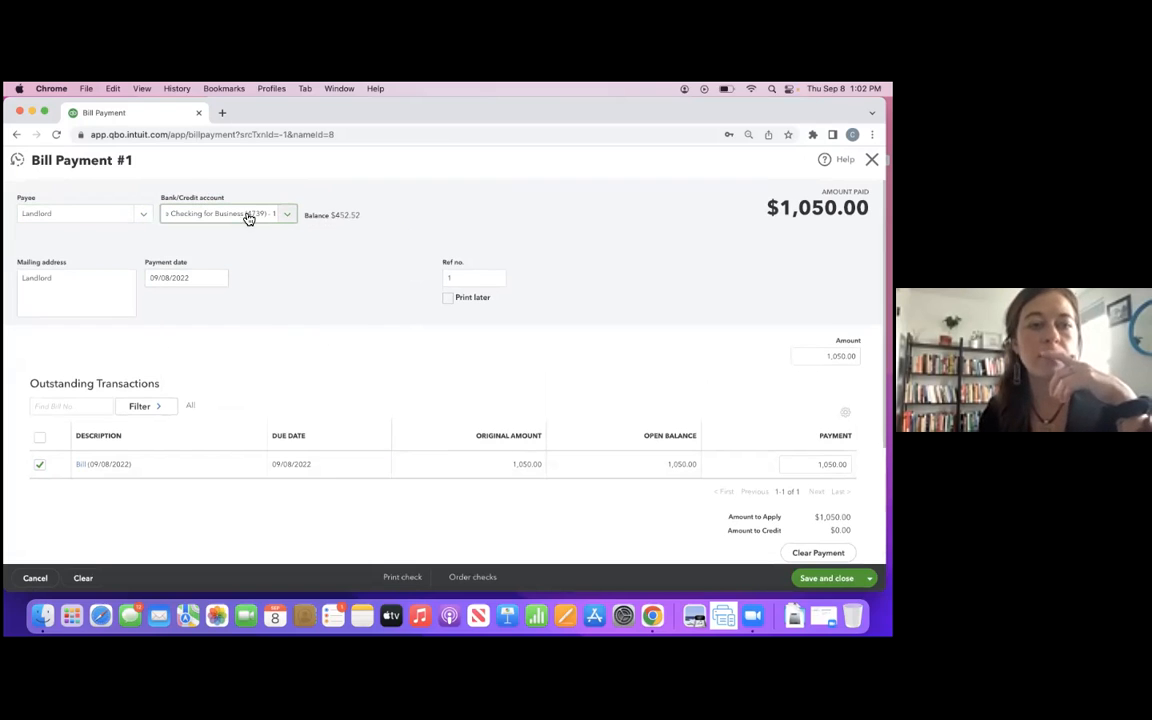
- Set the bill payment's date to 09/01/2022 and its reference no. to 102
click(218, 280)
click(220, 341)
click(472, 281)
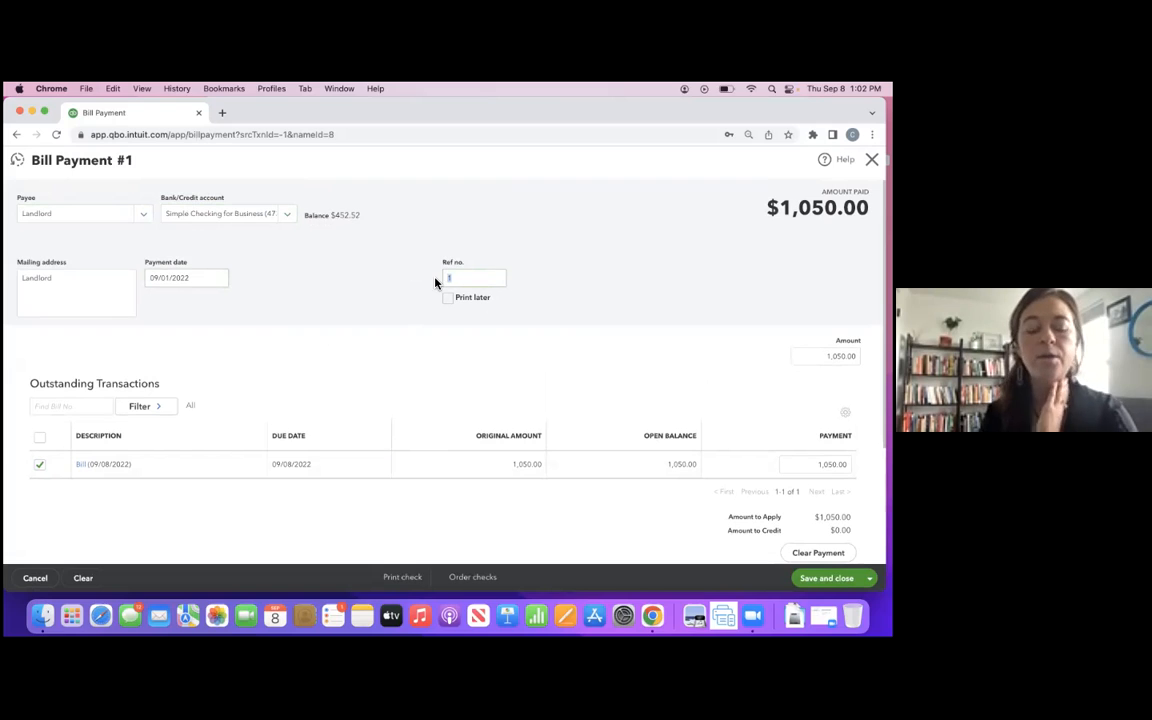
text(02)
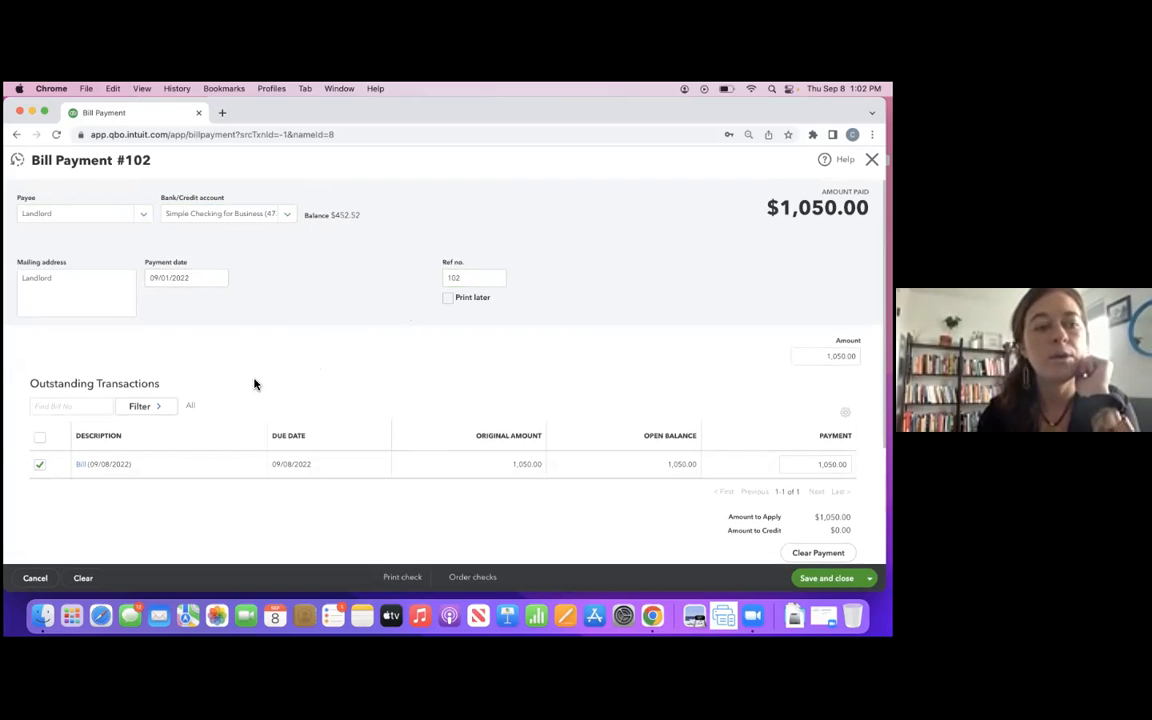
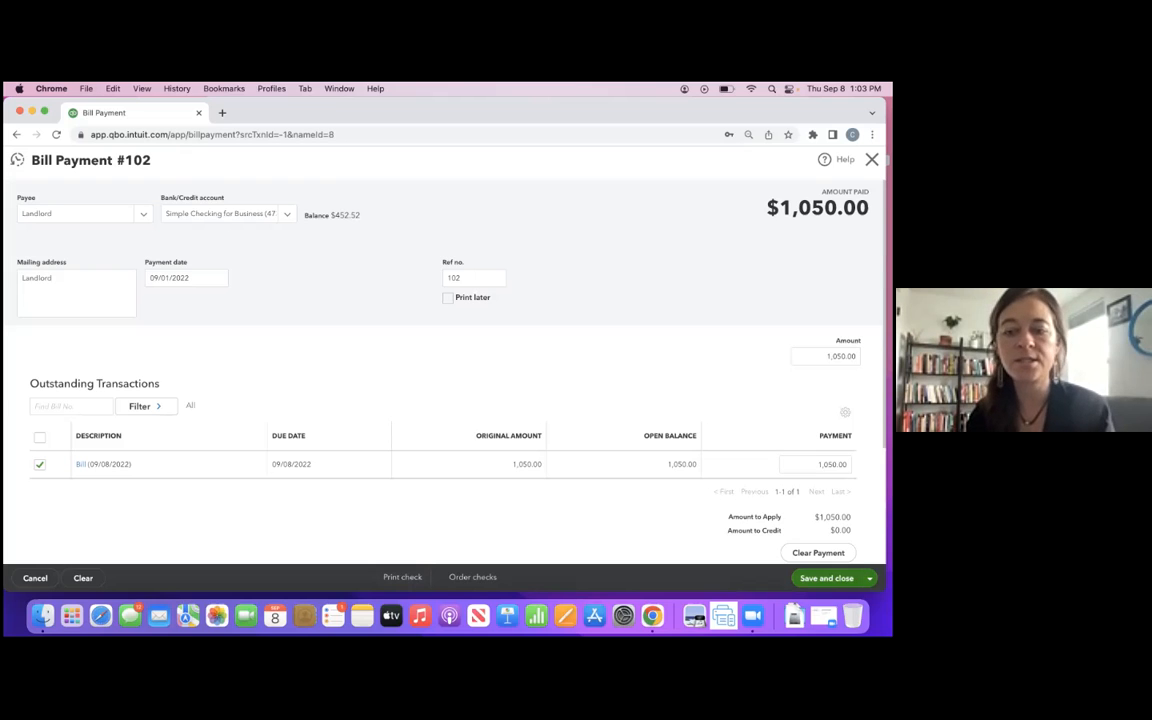
- Save and close the Landlord bill payment, and delete that payment from the vendor's transaction list
click(827, 578)
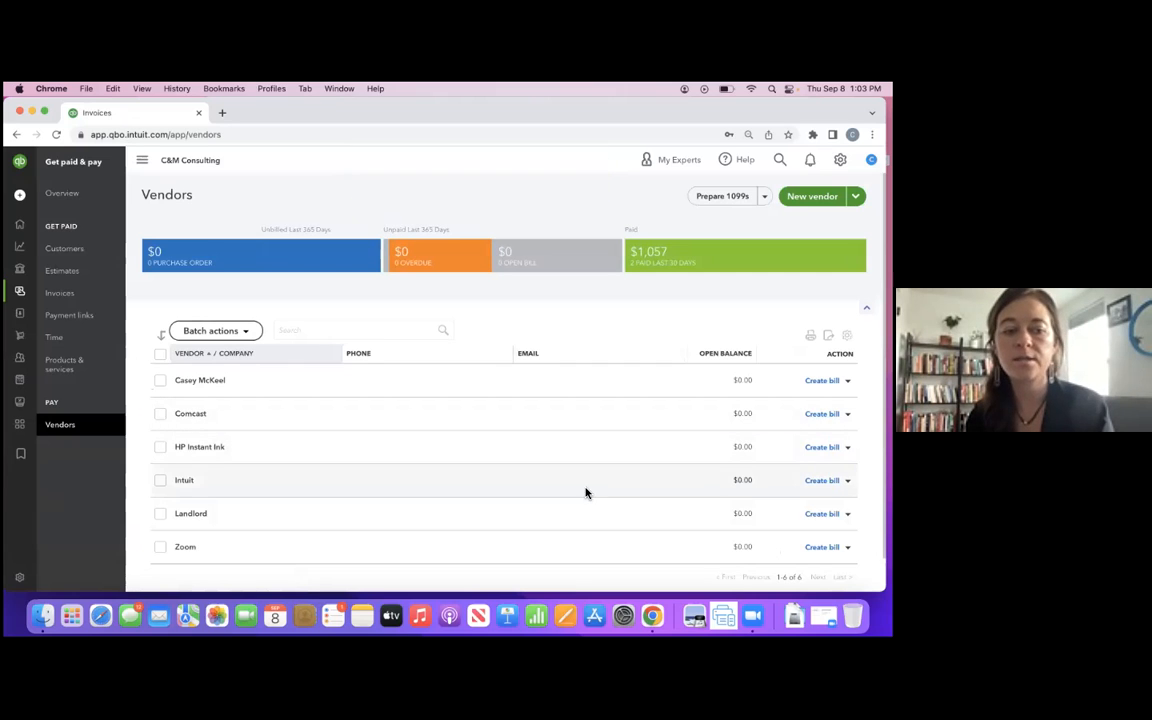
click(197, 514)
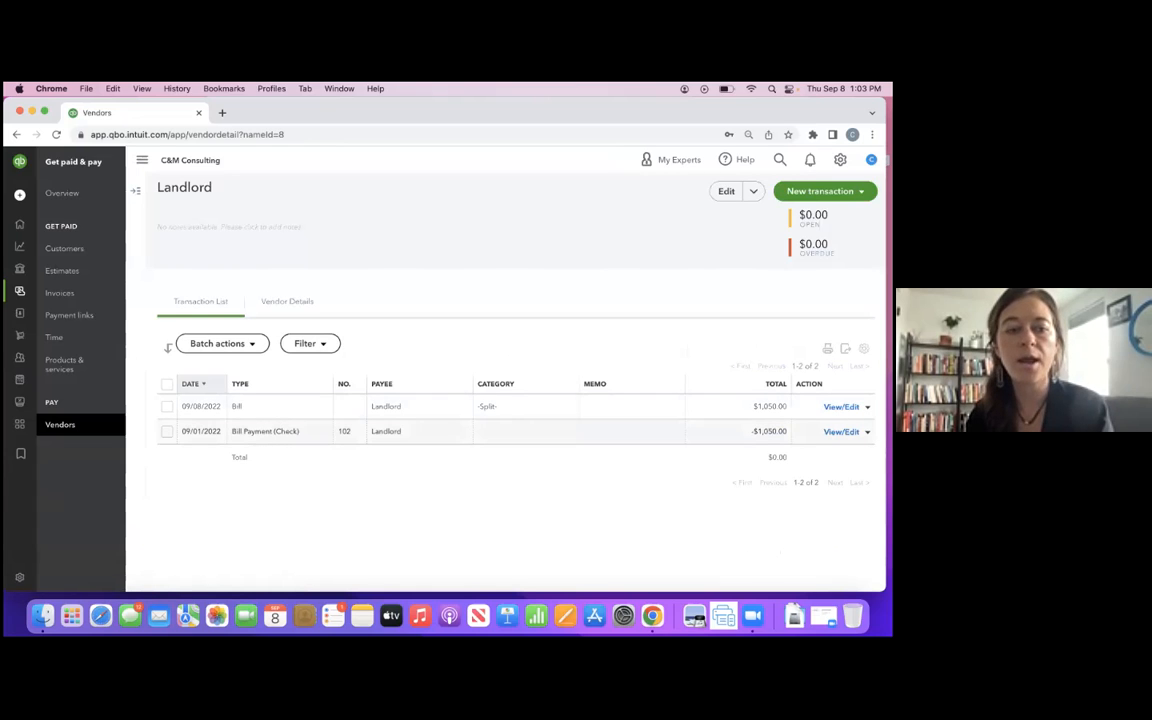
click(867, 431)
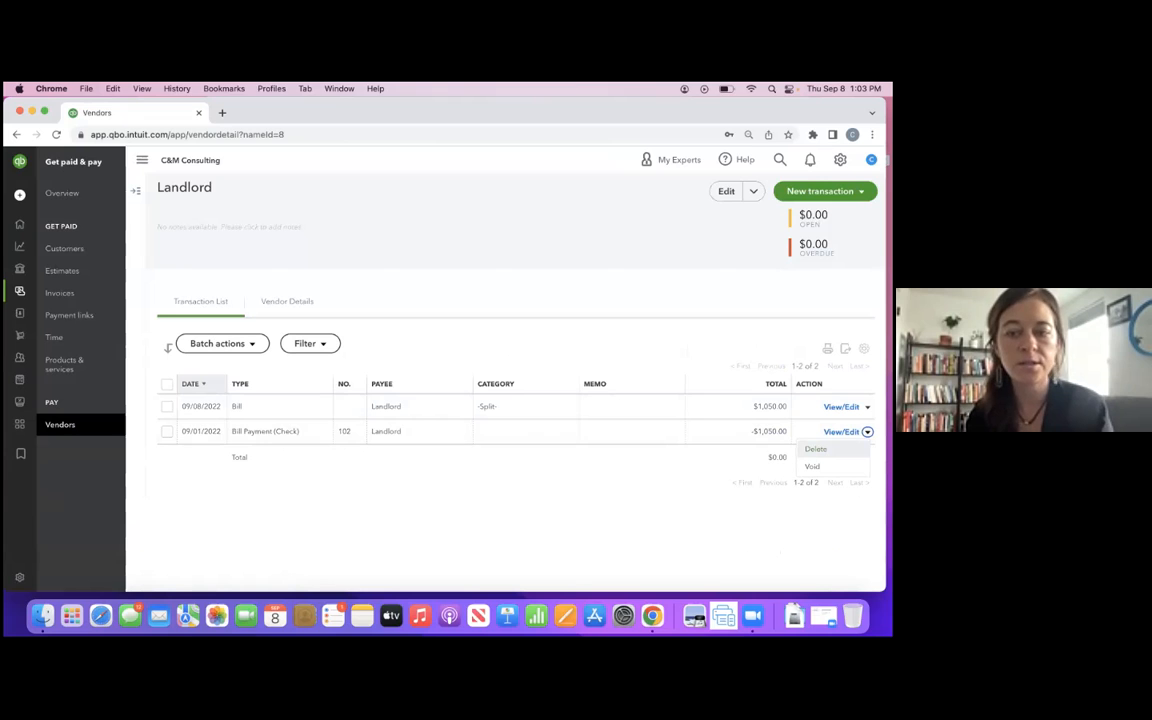
click(815, 449)
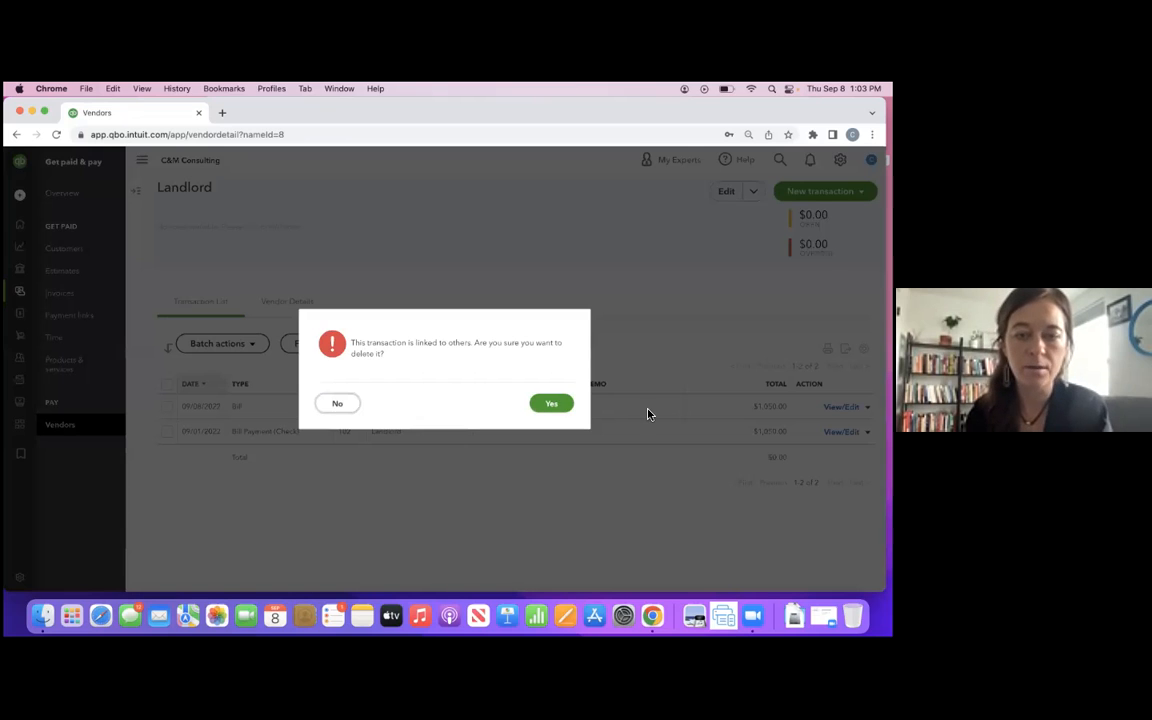
click(561, 404)
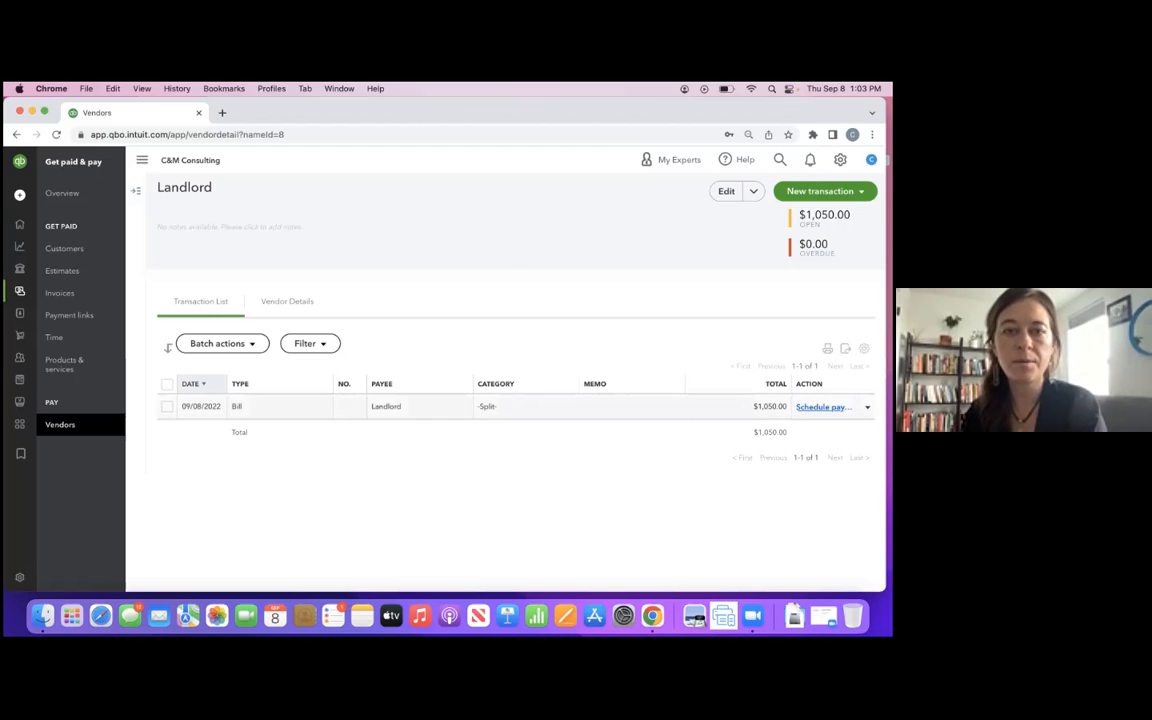
- Start scheduling an online payment for the Landlord's open bill, review the payment methods offered, and close the scheduler without paying
click(822, 406)
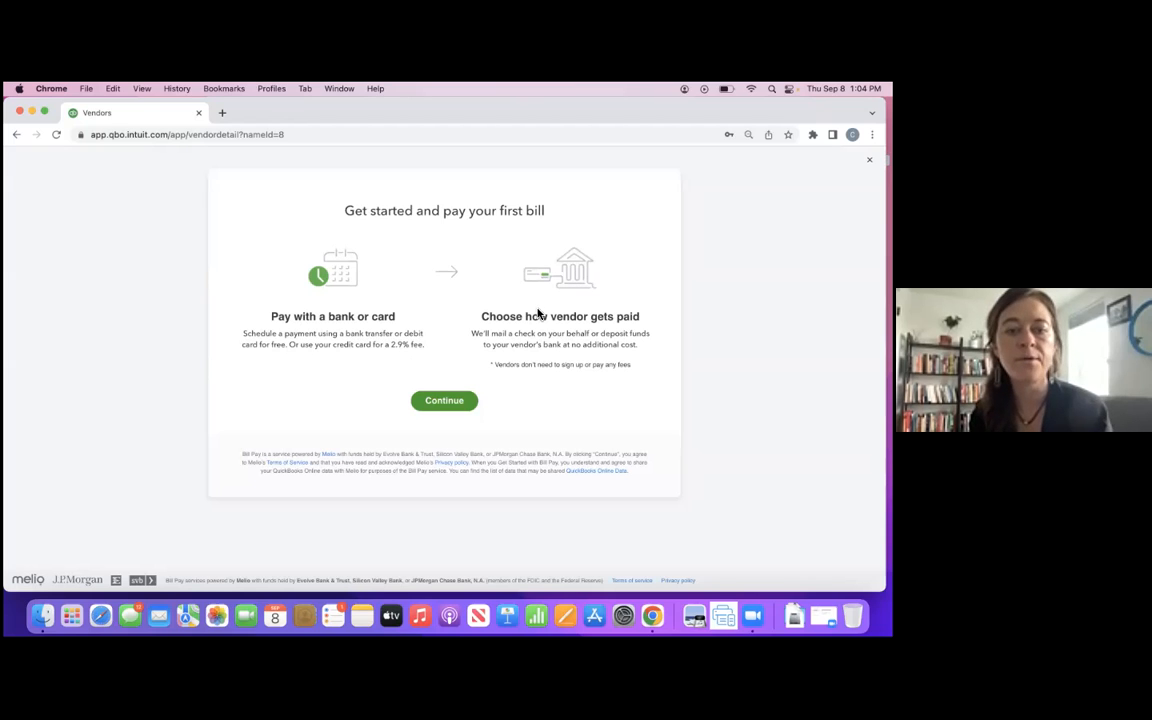
click(457, 406)
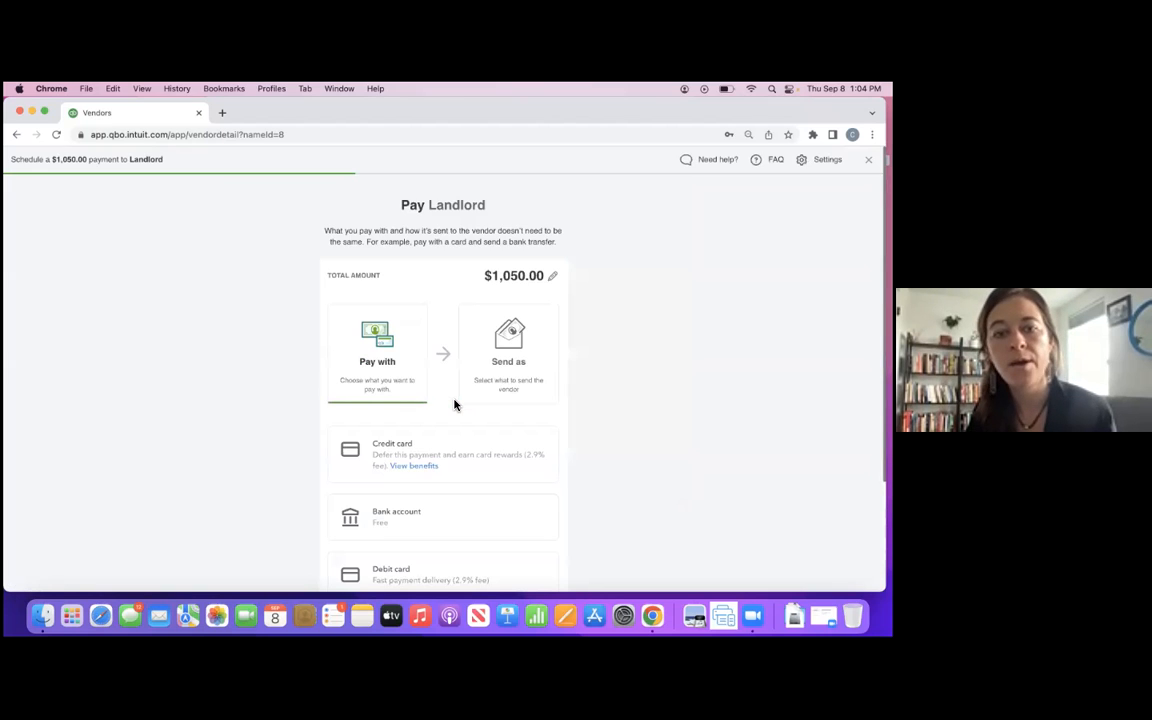
scroll(457, 366, down, 2)
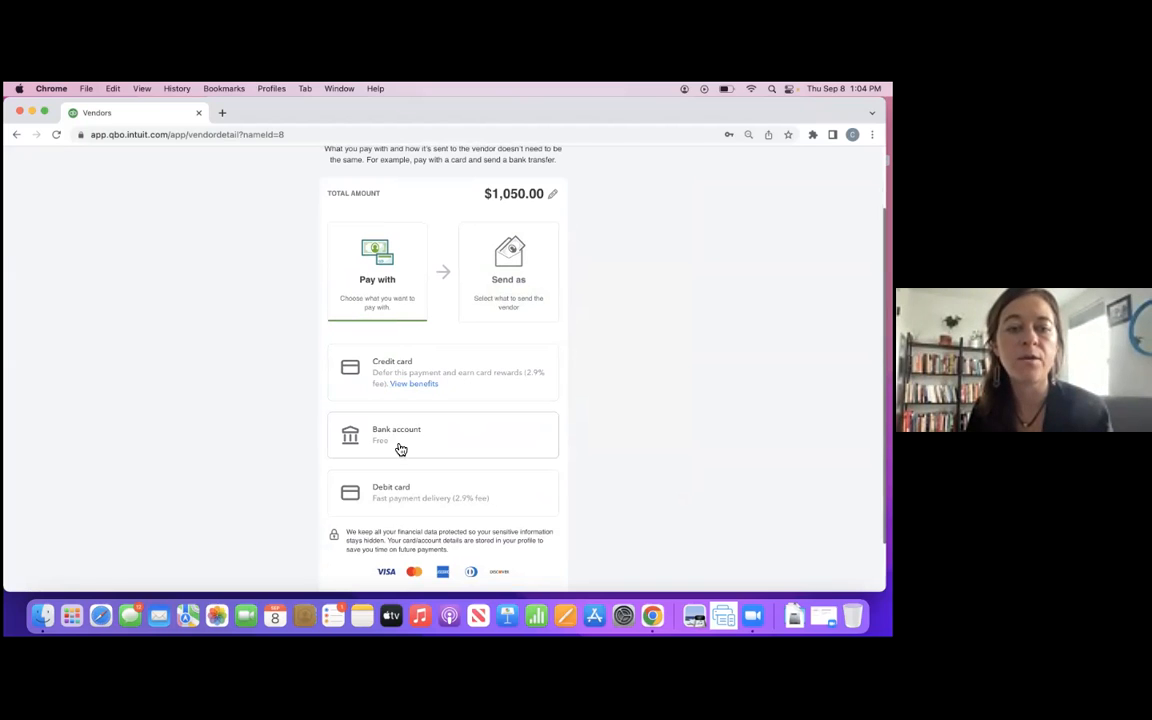
scroll(401, 449, up, 2)
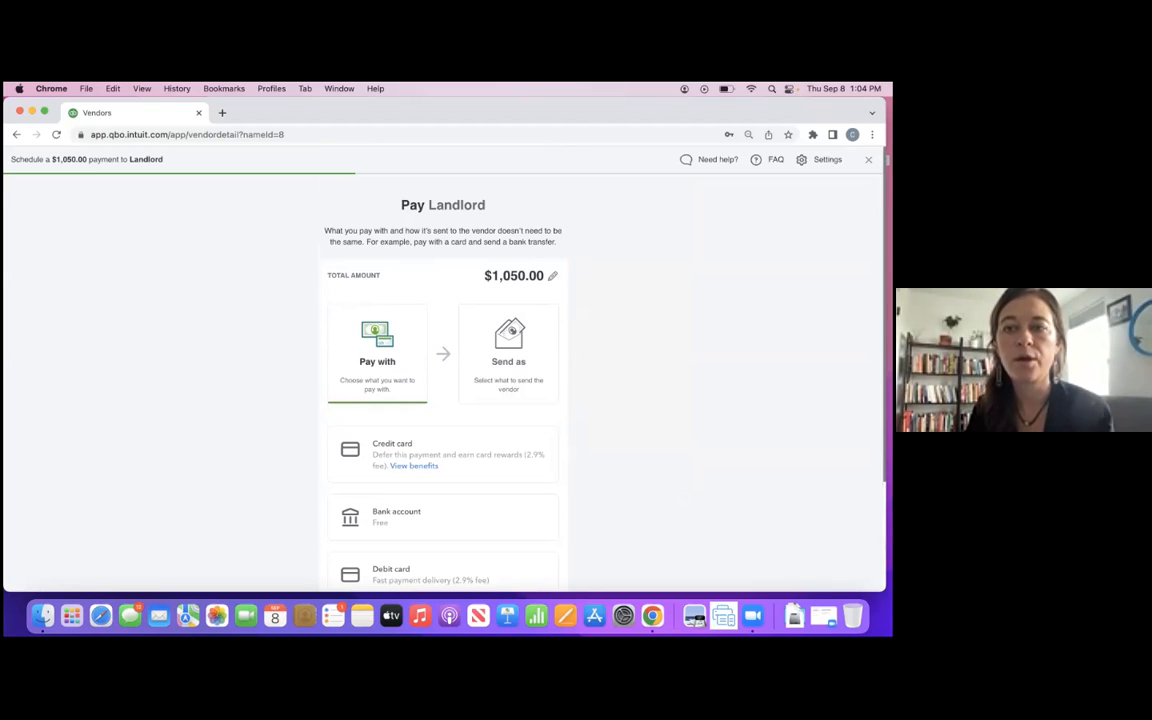
click(868, 160)
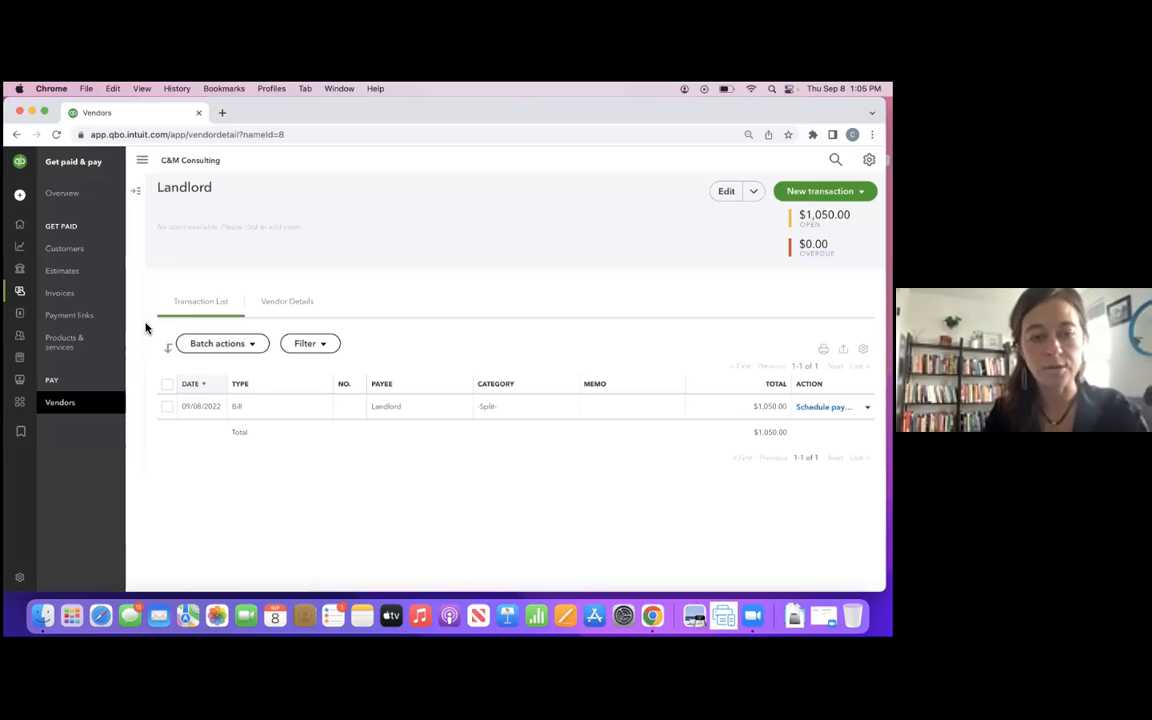
- Open the Reports page and look through the standard reports from Favorites down to Payroll
mouse_move(30, 252)
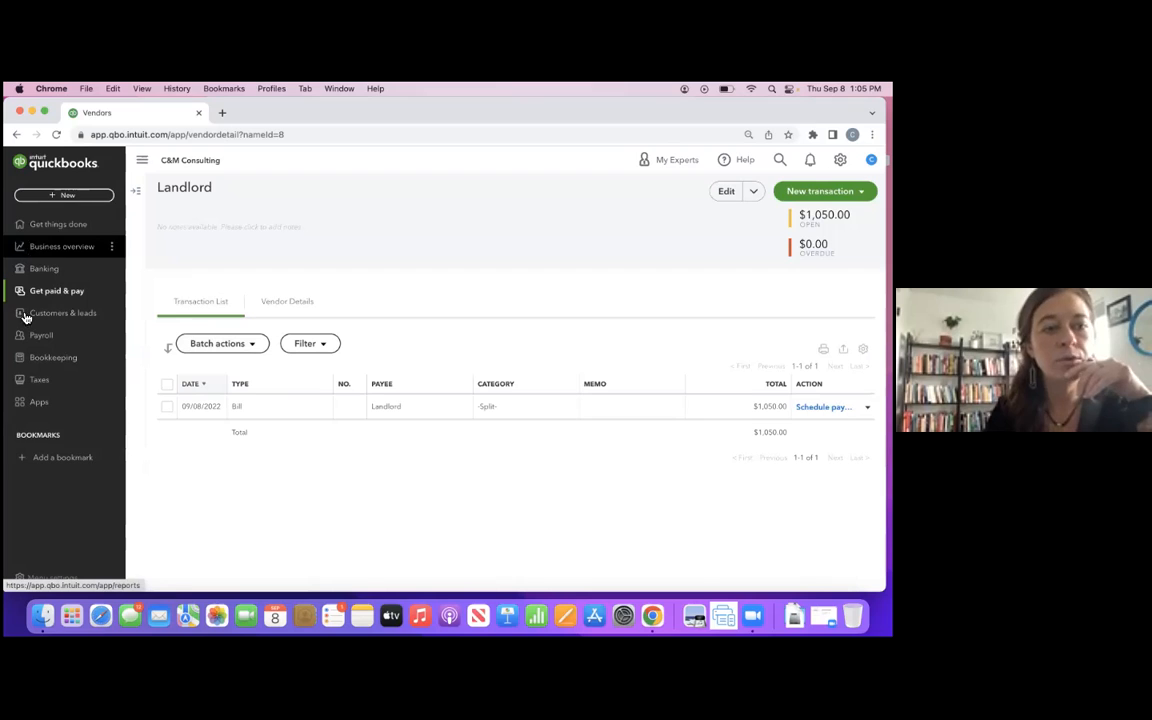
click(43, 257)
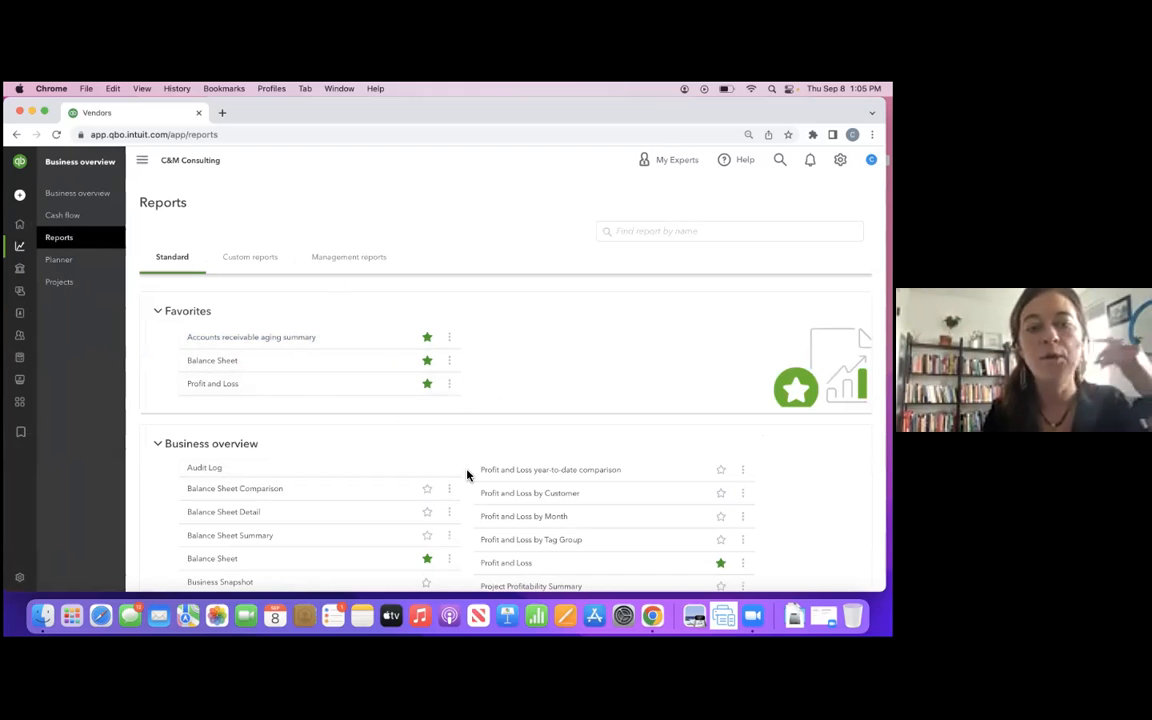
scroll(467, 475, down, 5)
scroll(467, 475, down, 3)
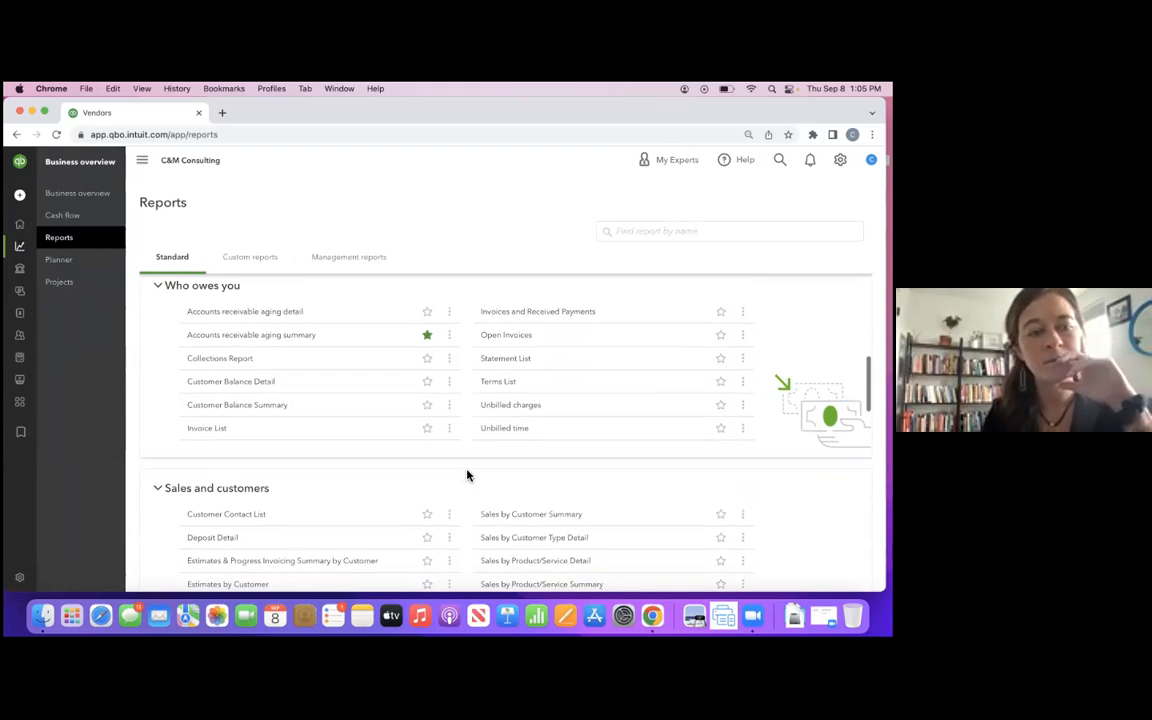
scroll(467, 475, down, 2)
scroll(467, 475, down, 10)
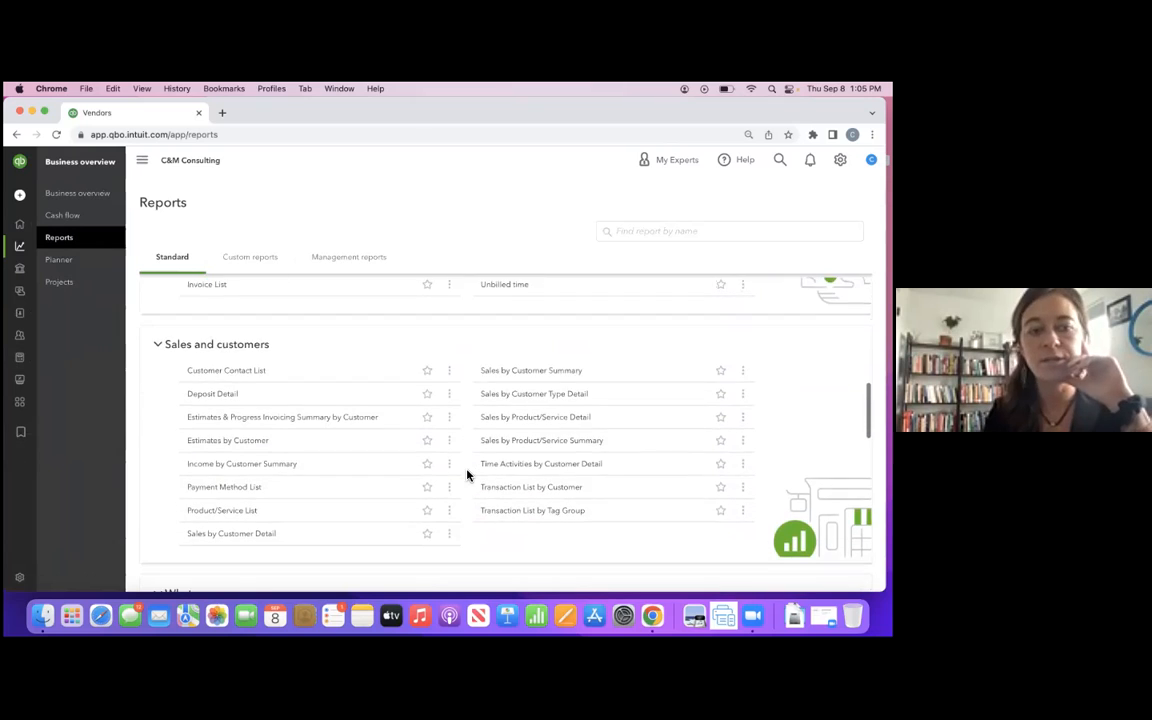
scroll(467, 475, down, 7)
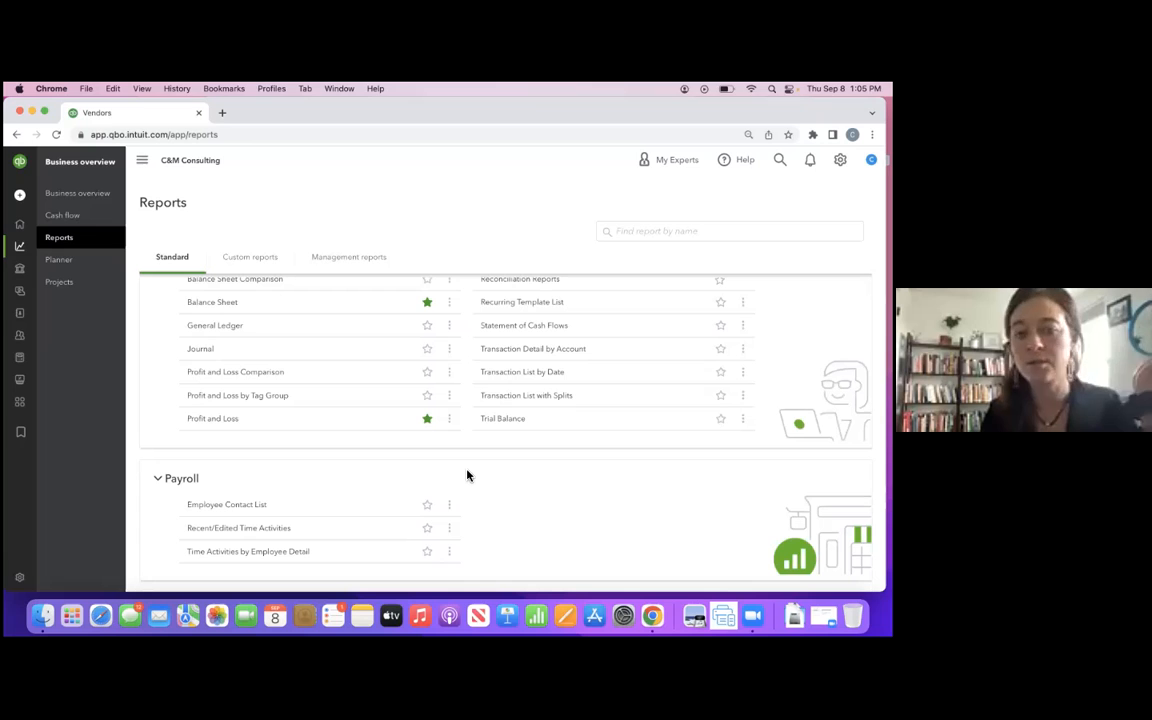
scroll(509, 445, up, 8)
scroll(509, 445, up, 12)
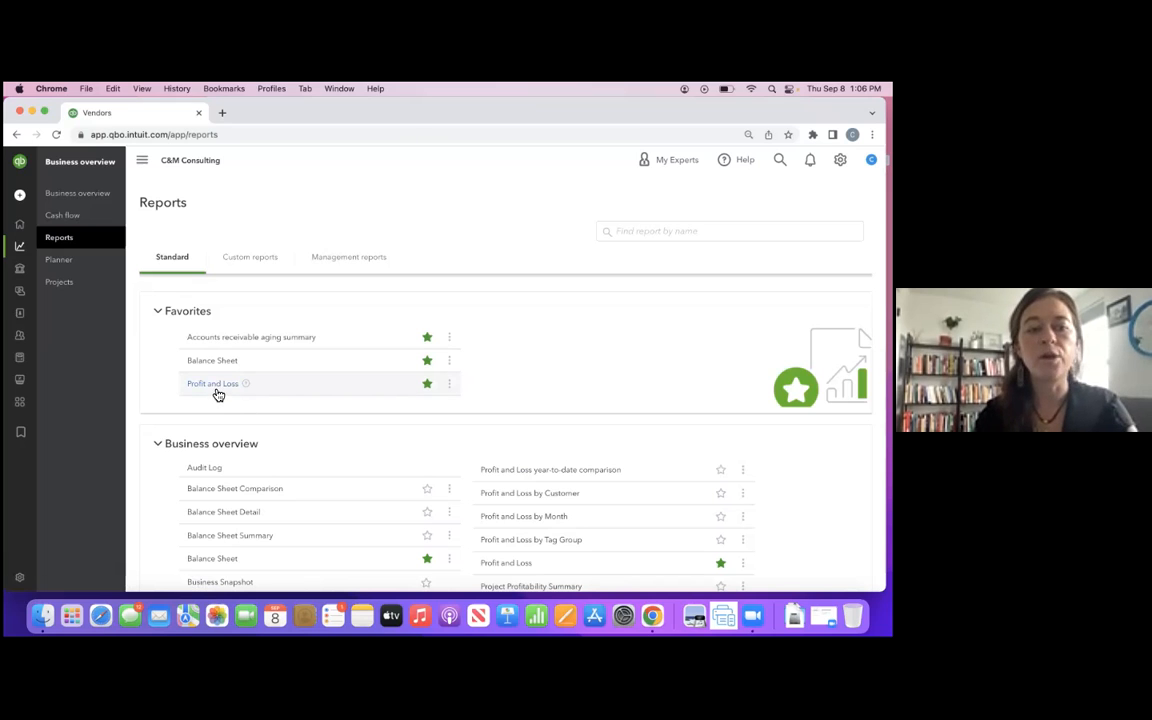
- Open the Profit and Loss report, review its income, expenses and net income, and return to the report list
click(214, 392)
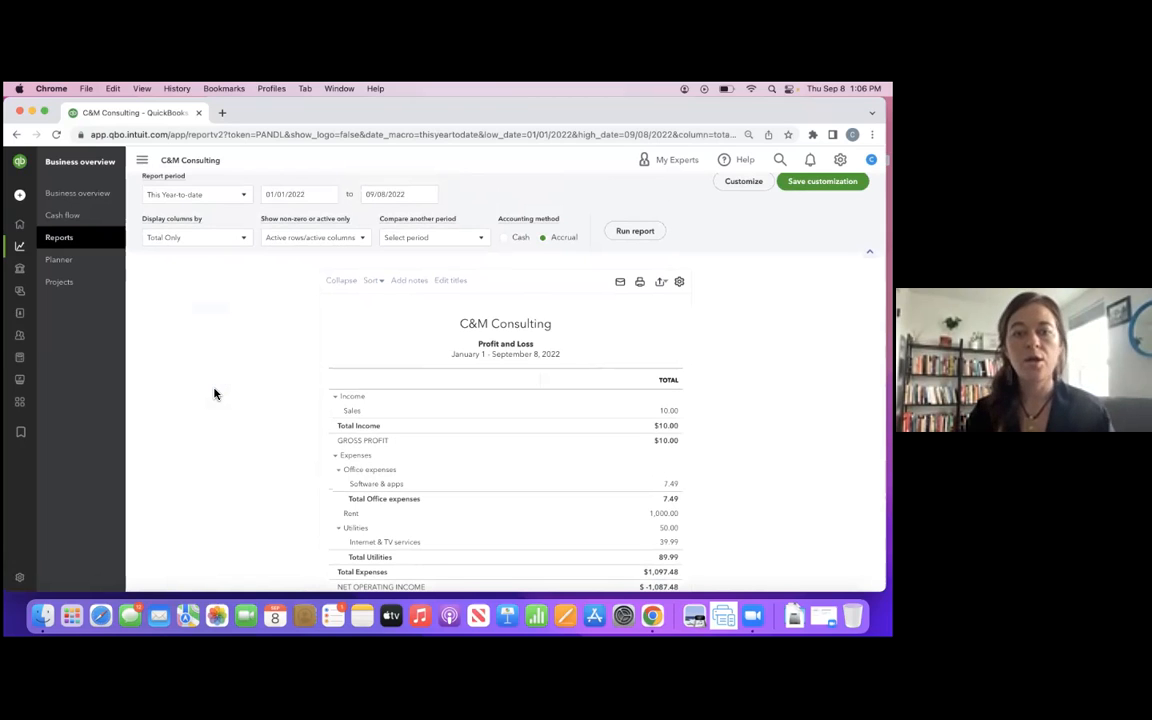
scroll(388, 383, down, 3)
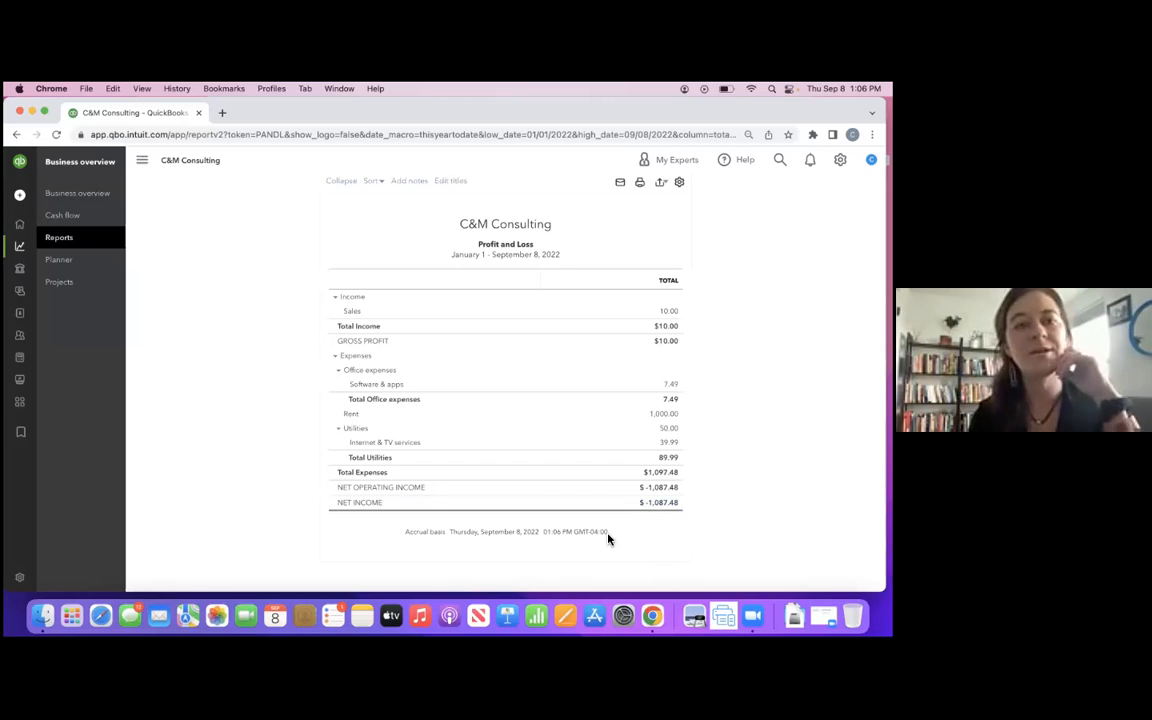
scroll(664, 586, up, 3)
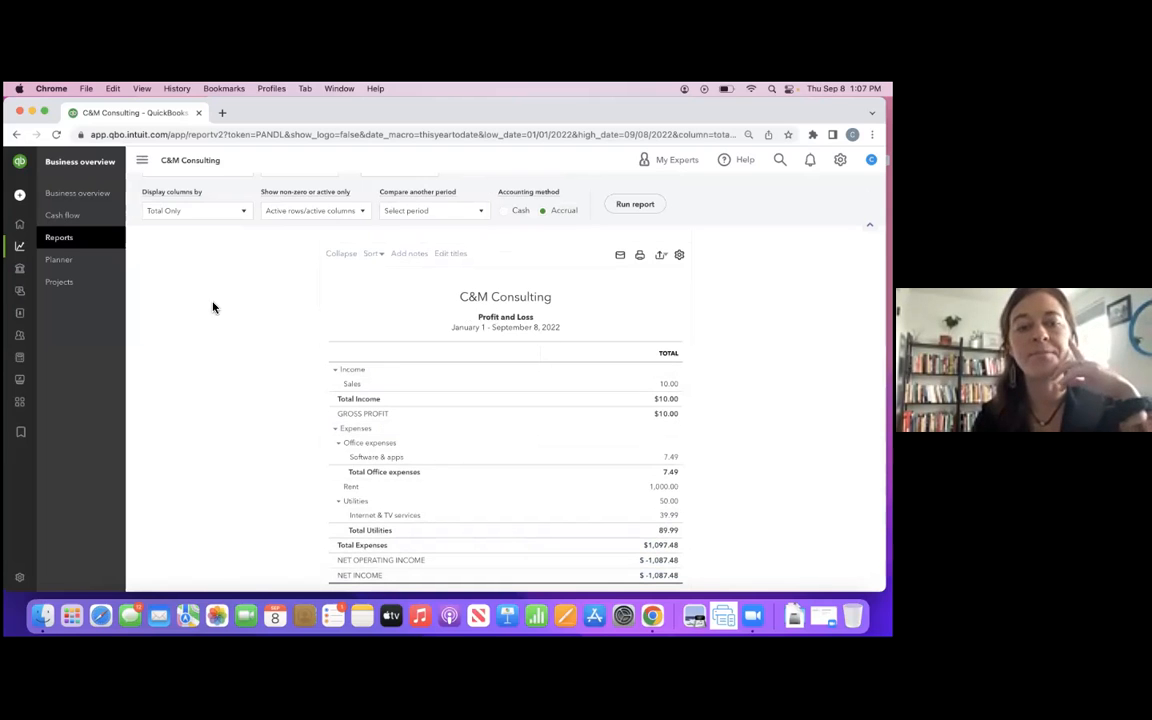
scroll(170, 240, up, 3)
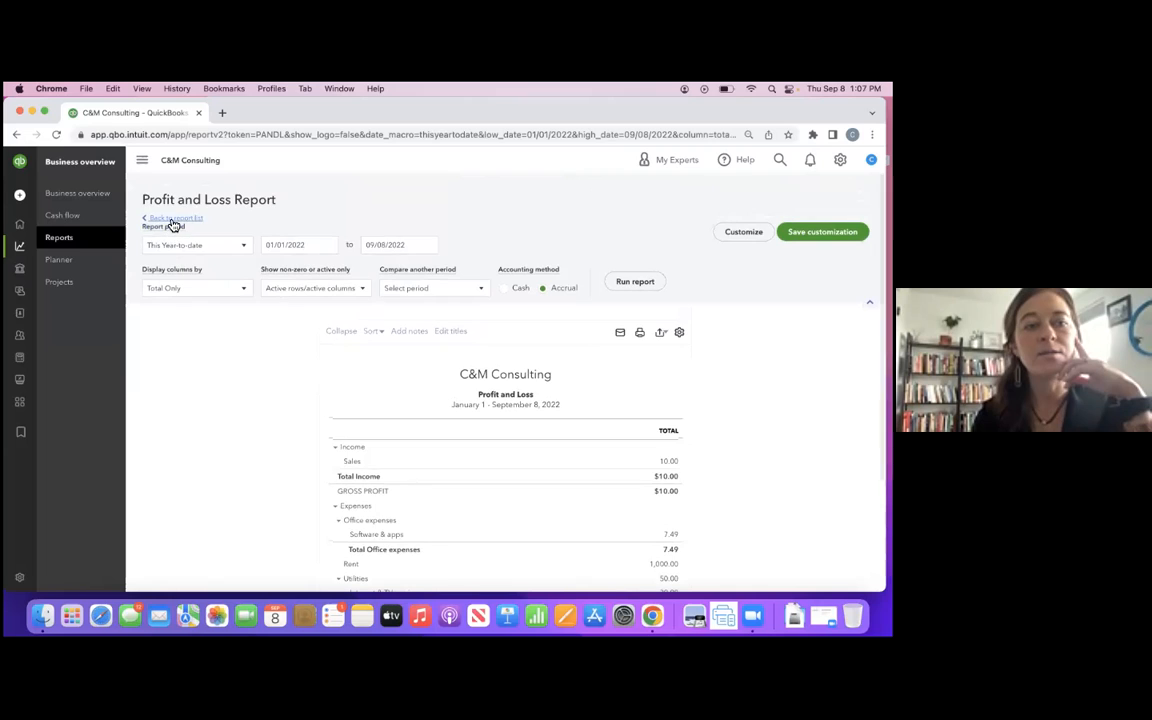
click(170, 218)
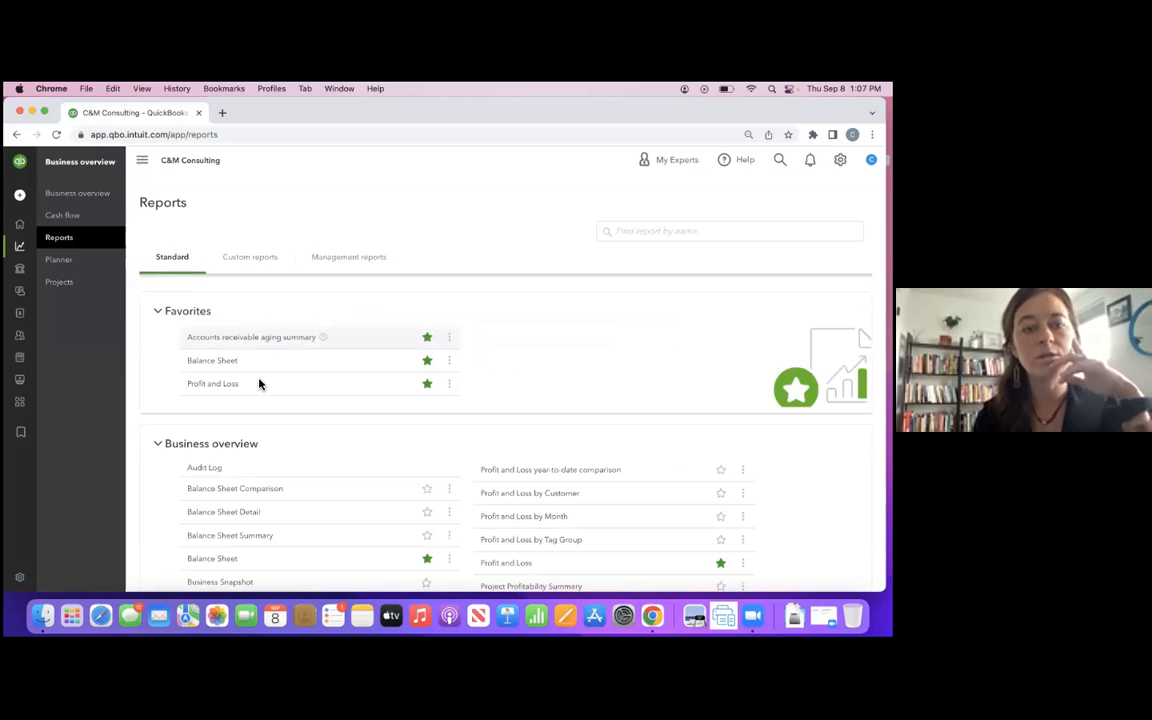
- Open the Balance Sheet report, review its assets, liabilities and equity, and return to the report list
click(224, 366)
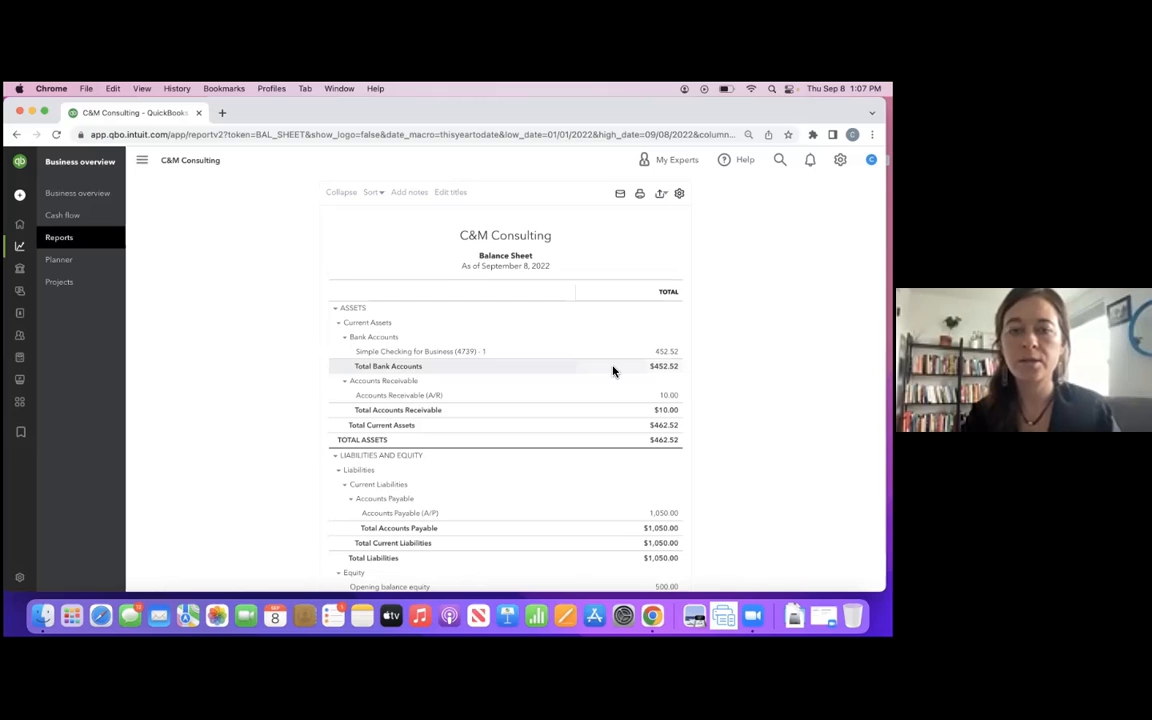
scroll(613, 371, down, 1)
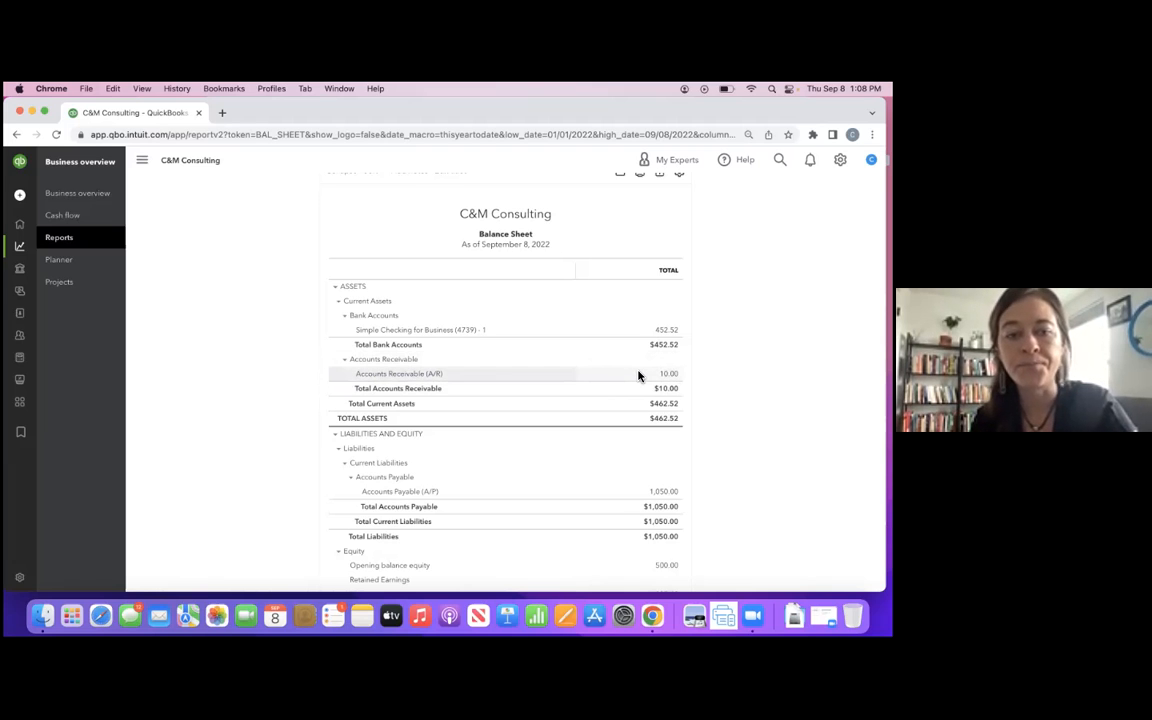
scroll(638, 375, down, 3)
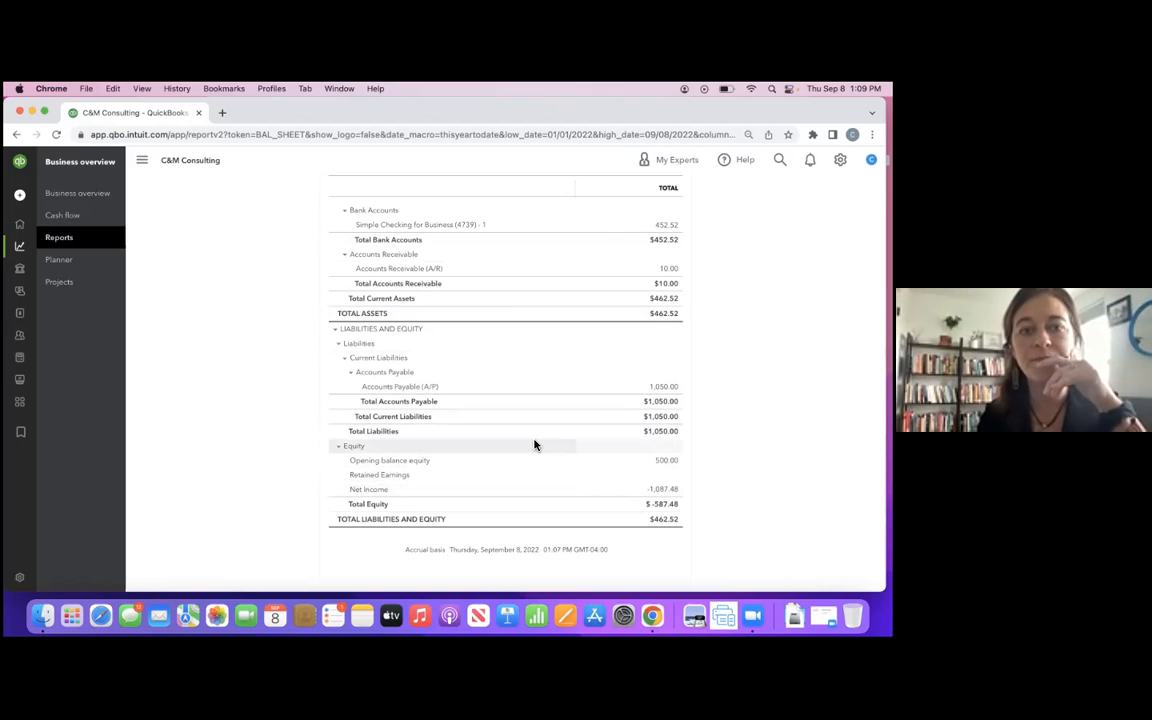
scroll(534, 445, up, 3)
scroll(534, 445, up, 2)
scroll(450, 415, up, 3)
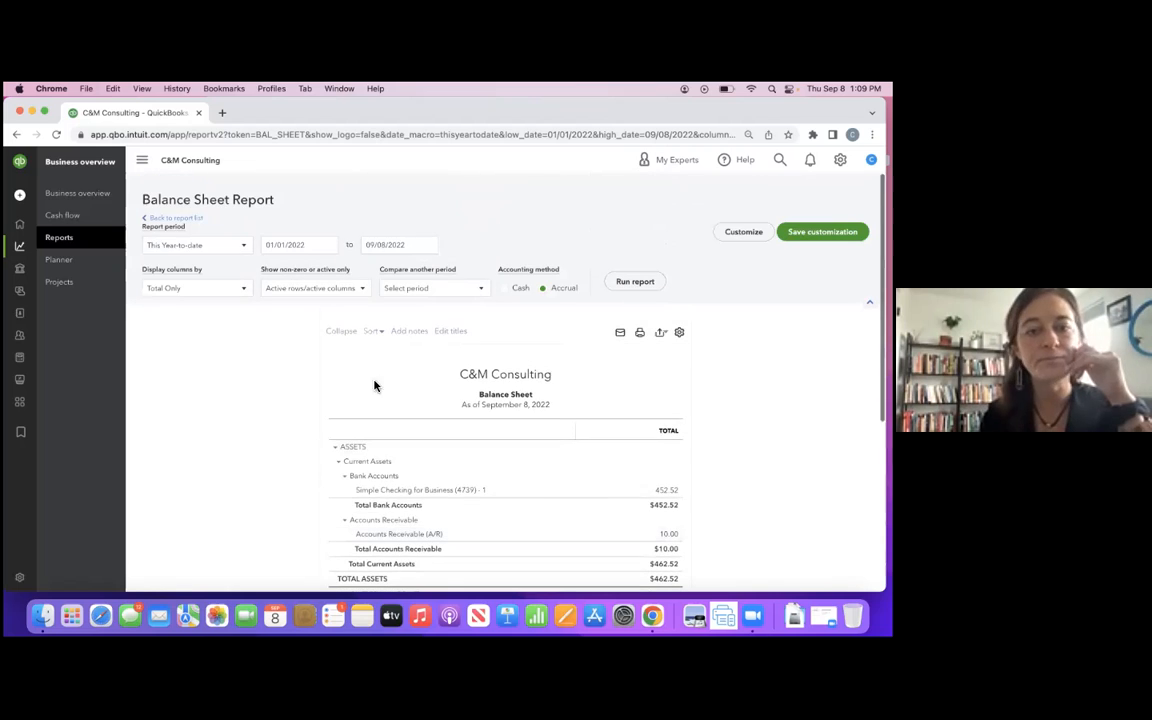
click(185, 221)
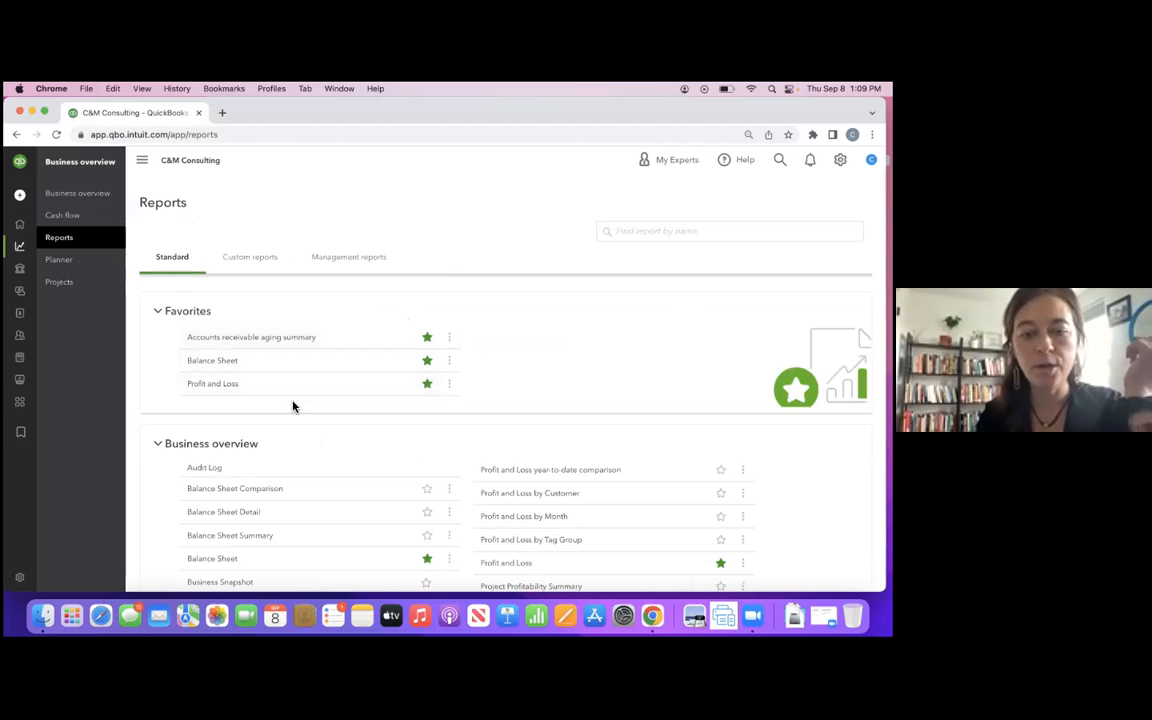
- Open the Profit and Loss by Month report and review its monthly income and expense columns
scroll(293, 406, down, 2)
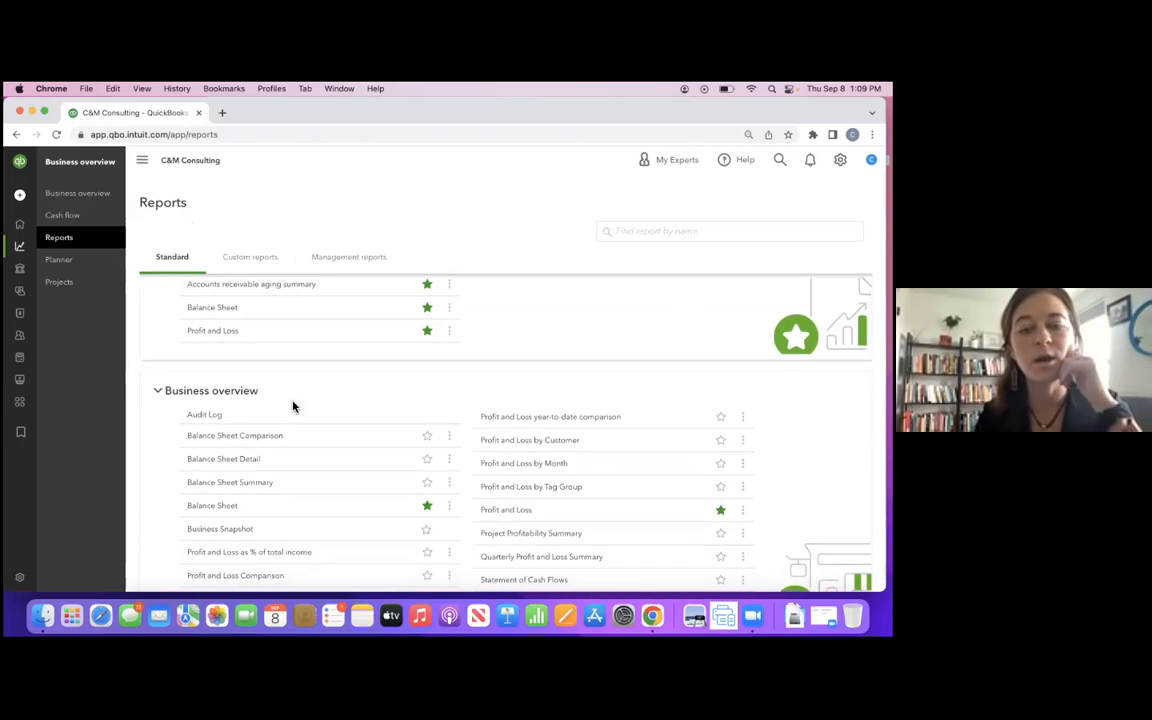
click(494, 467)
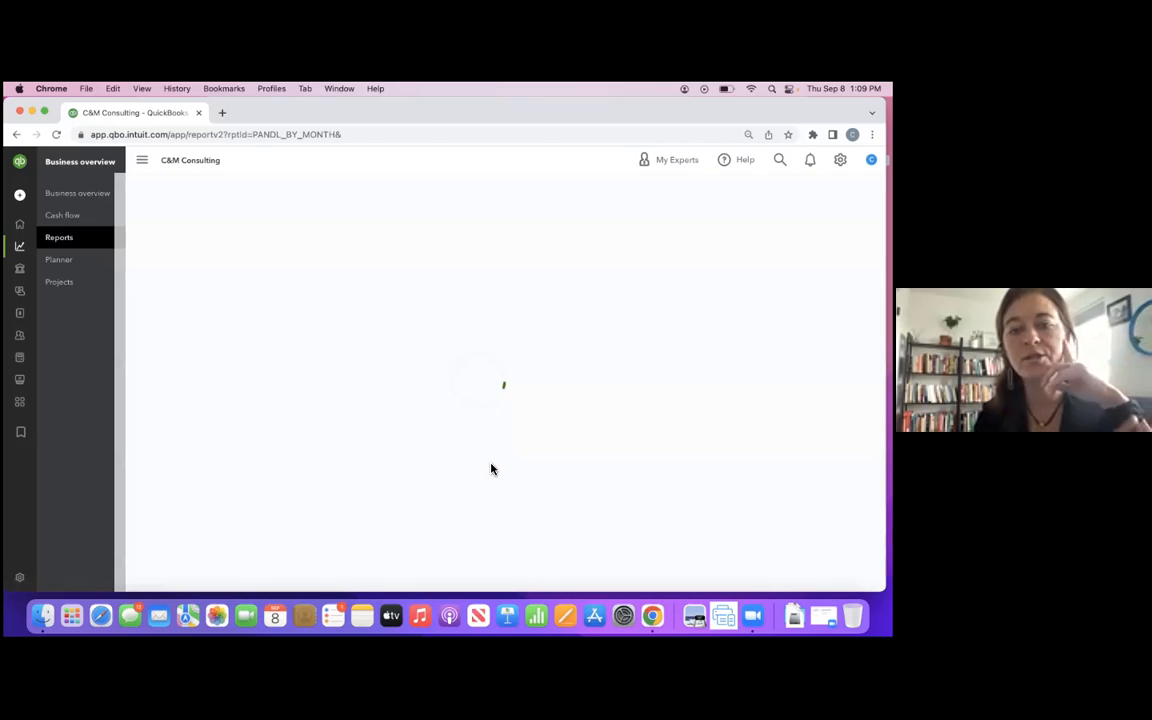
scroll(491, 469, down, 2)
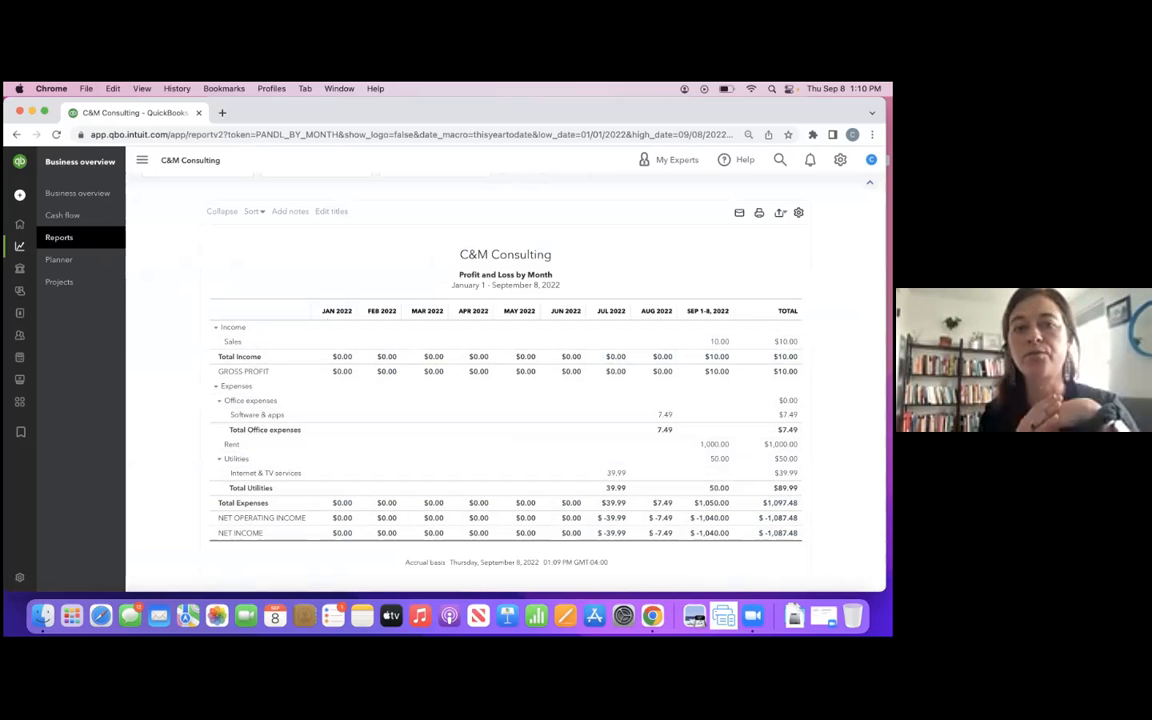
scroll(675, 365, up, 1)
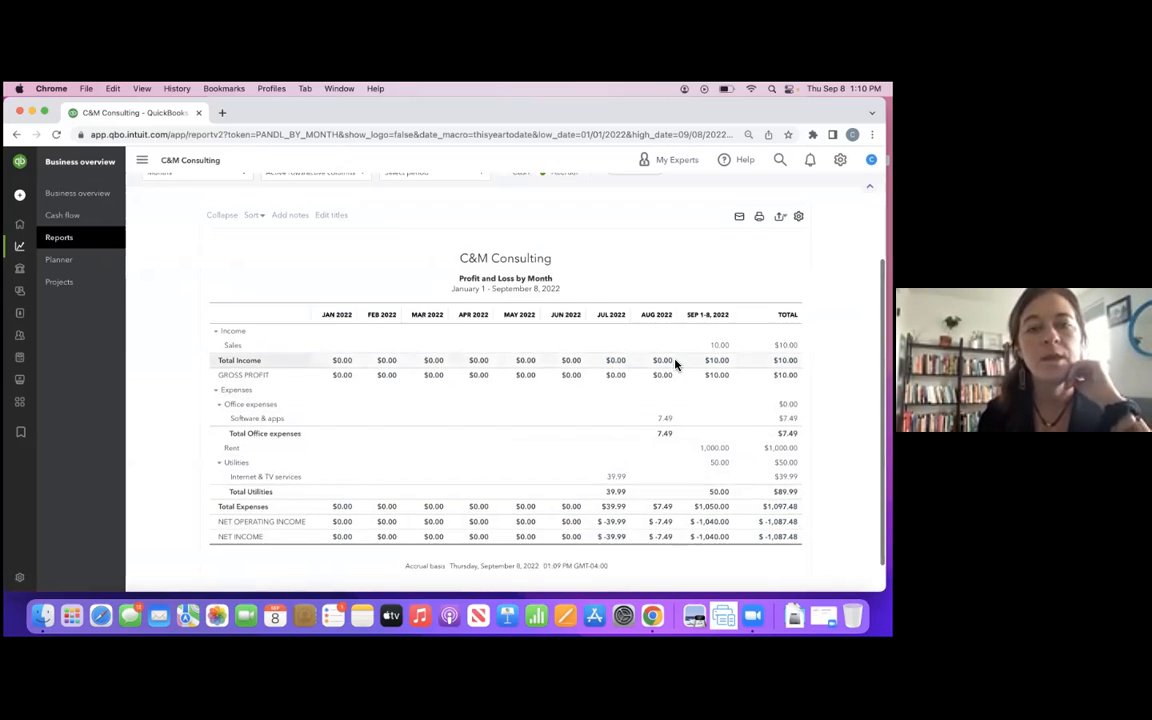
scroll(675, 365, up, 3)
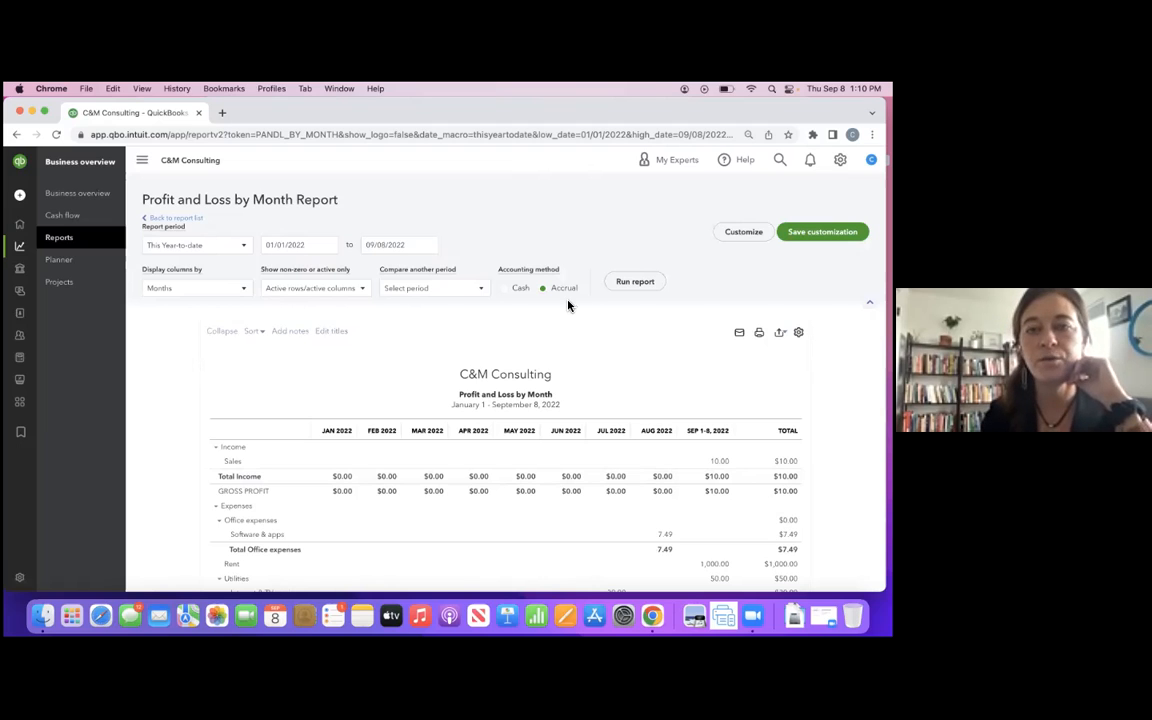
- Set the end date of the Profit and Loss by Month report period to 06/30/2022
click(437, 249)
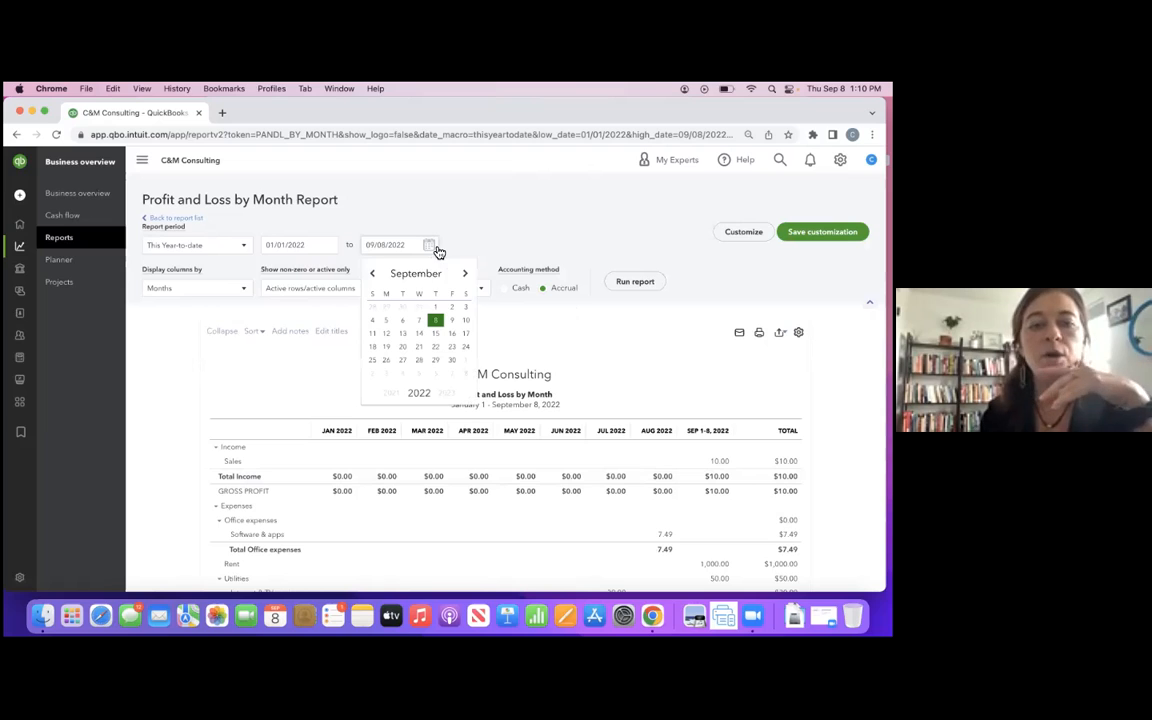
click(375, 276)
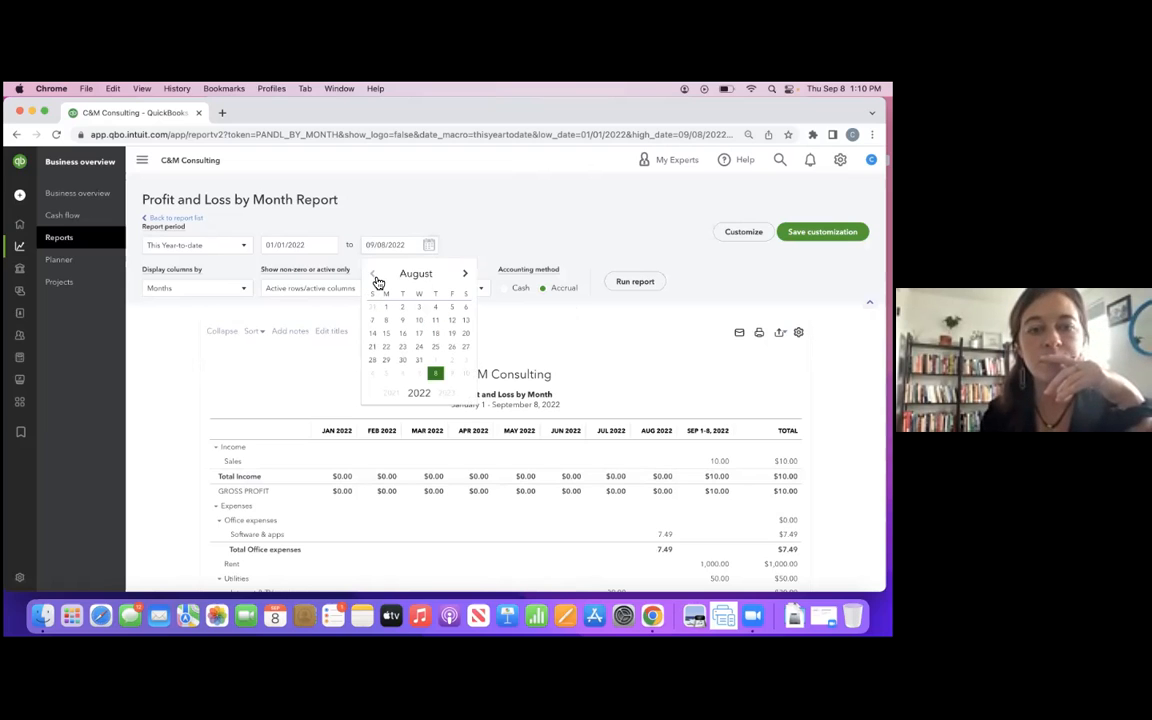
click(378, 282)
click(441, 308)
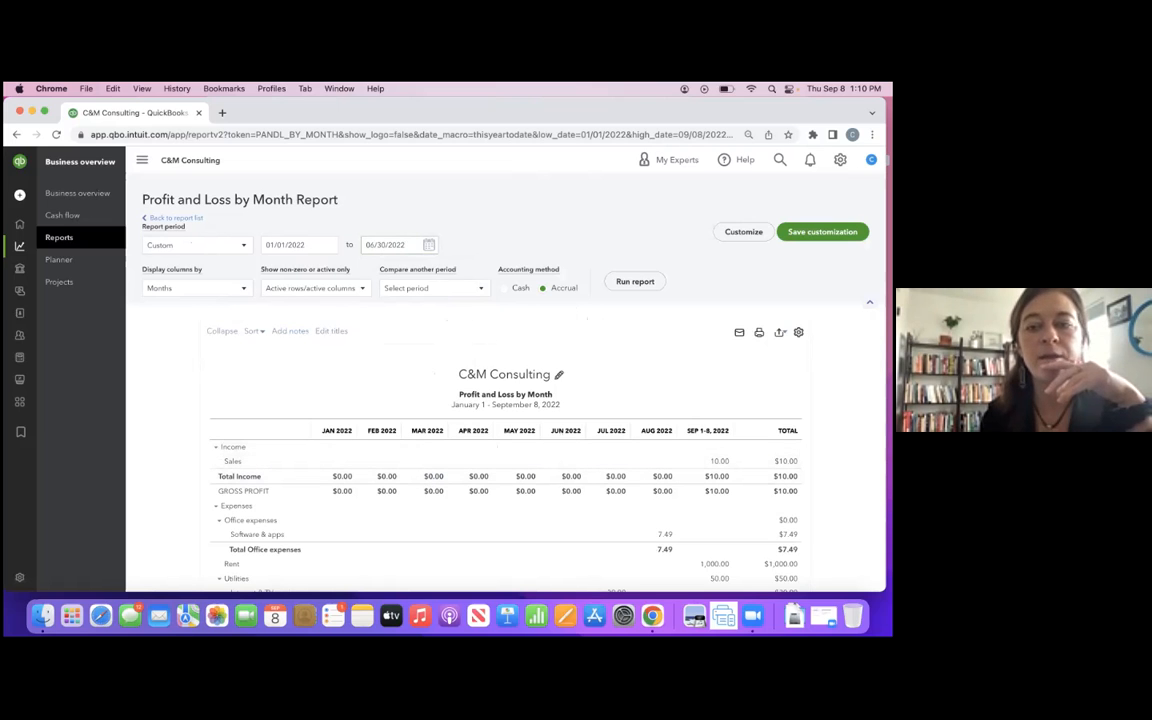
- Review the Profit and Loss by Month customization options, try the Customer filter, and return to the report list without running it
click(743, 231)
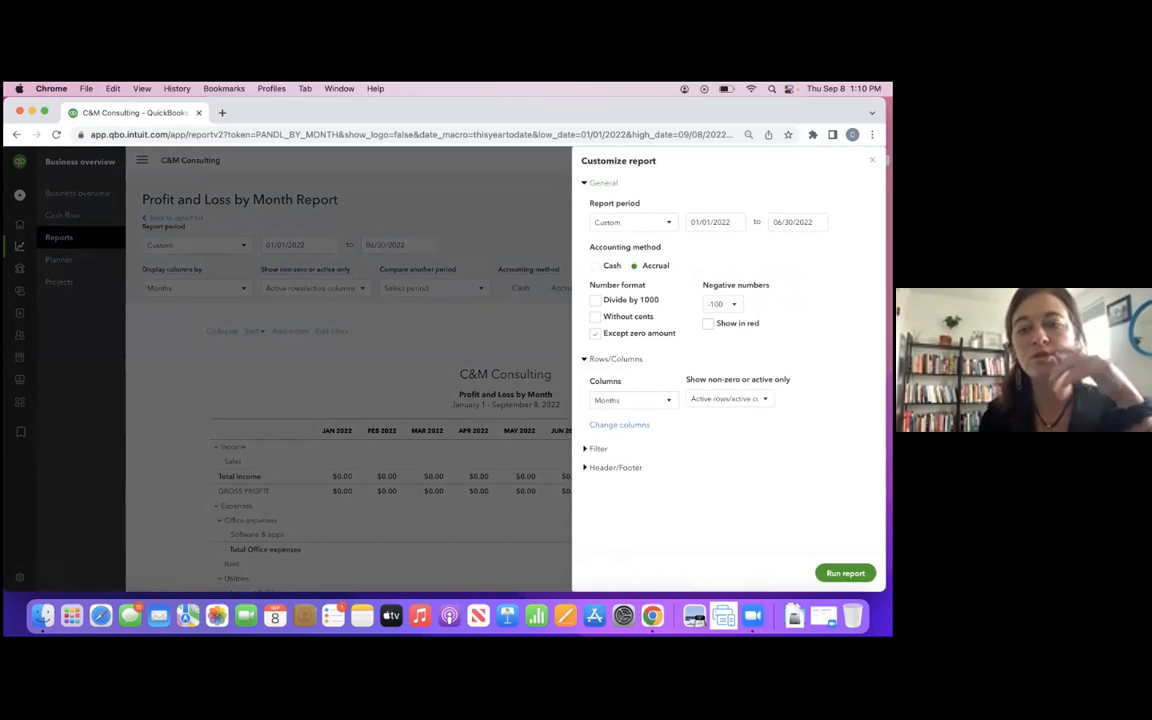
click(599, 450)
scroll(651, 490, down, 1)
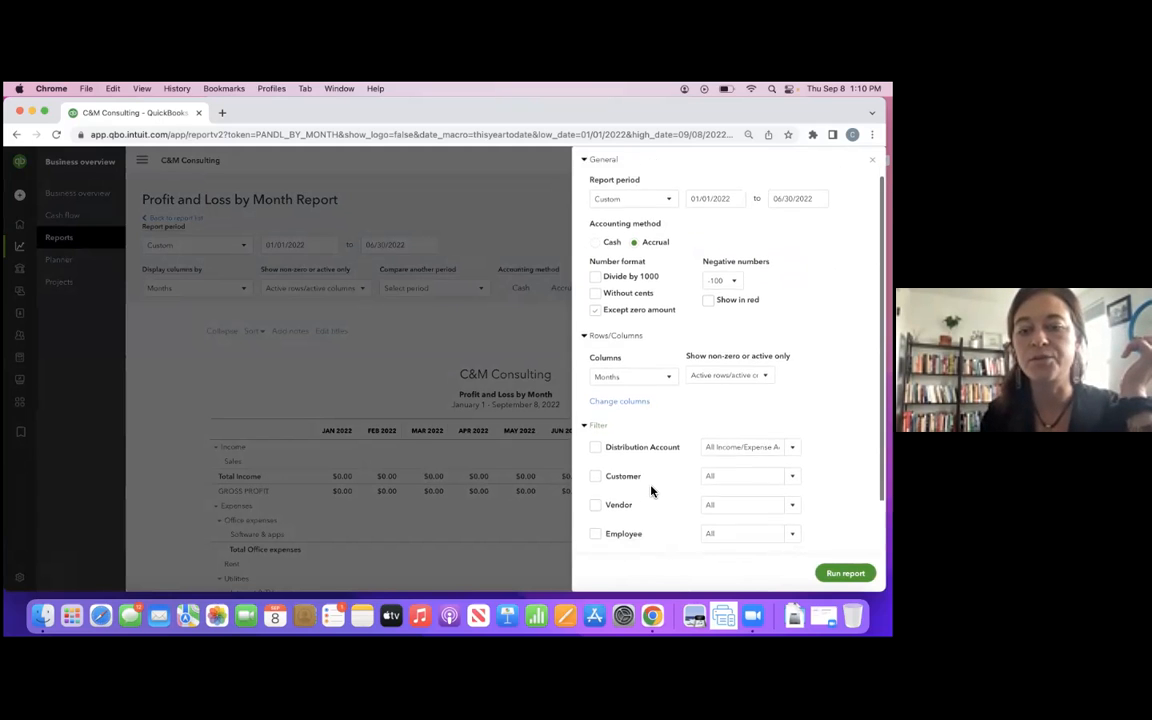
scroll(651, 490, down, 2)
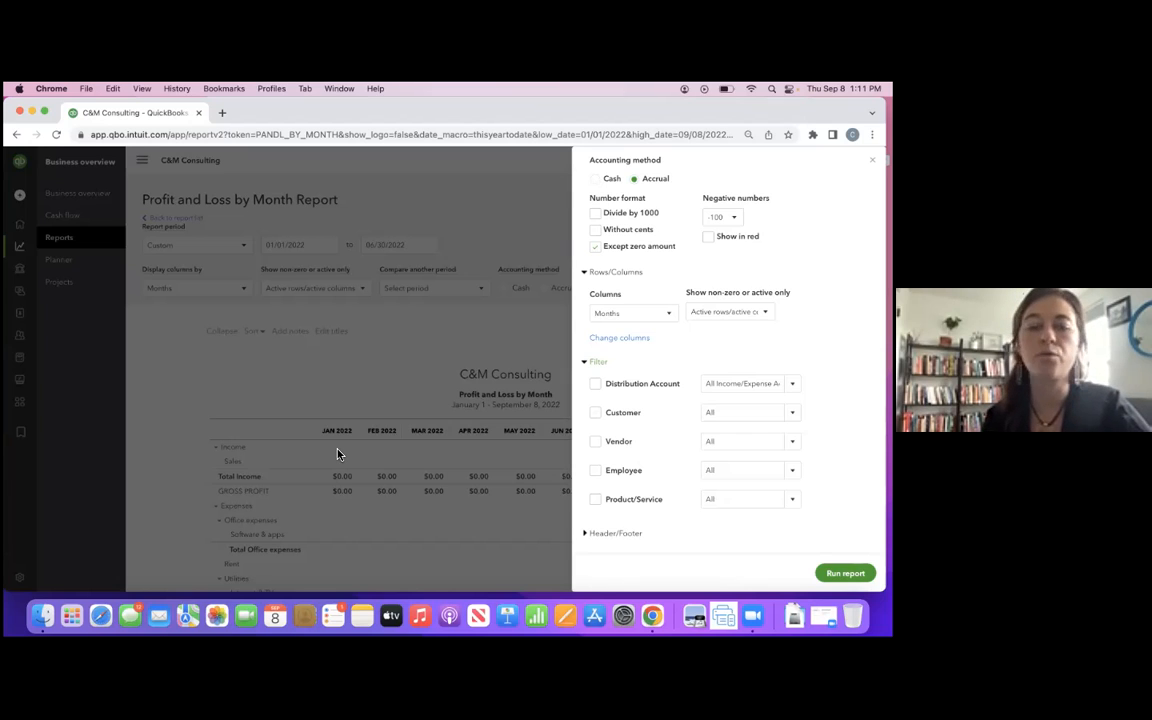
click(597, 413)
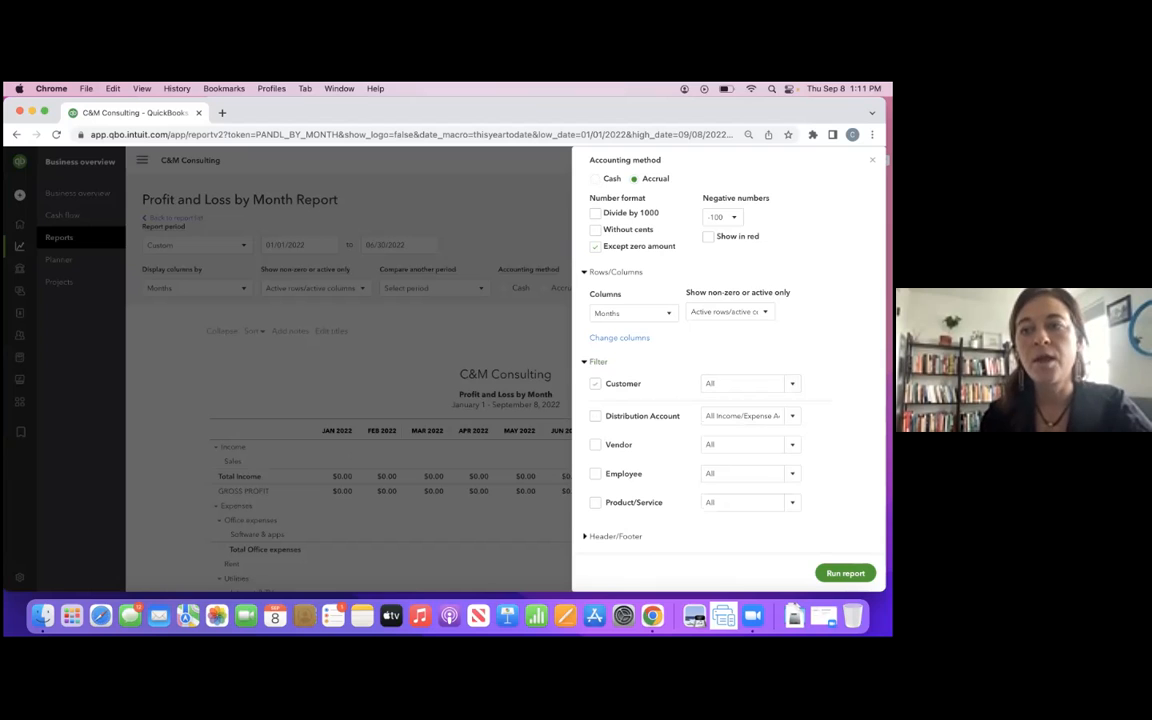
click(429, 326)
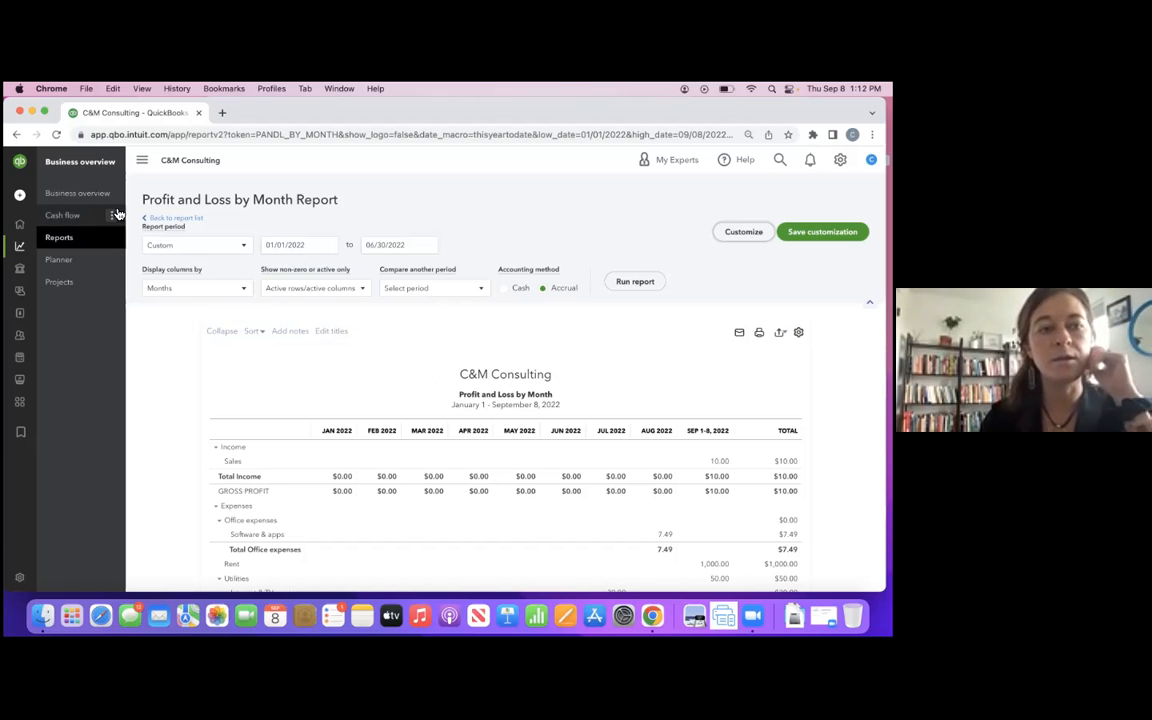
click(184, 226)
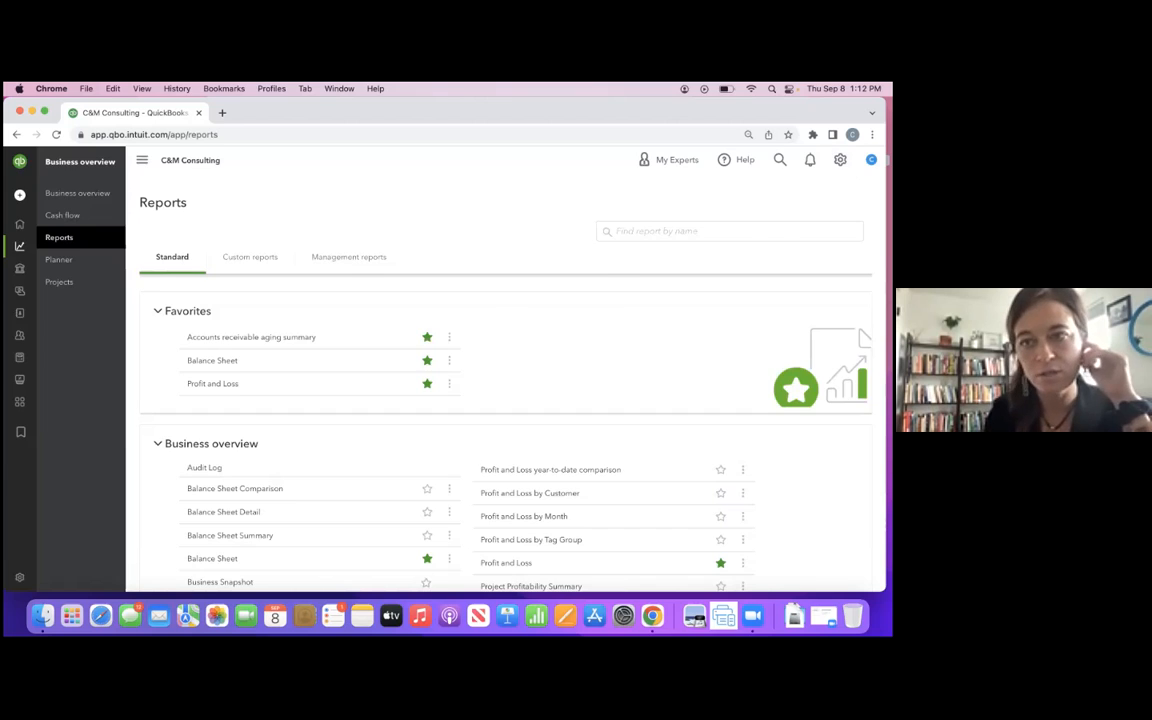
- Open Account and Settings, dismiss the blank Company Profile form, and review the company name, type, contact and address settings
click(840, 160)
click(419, 224)
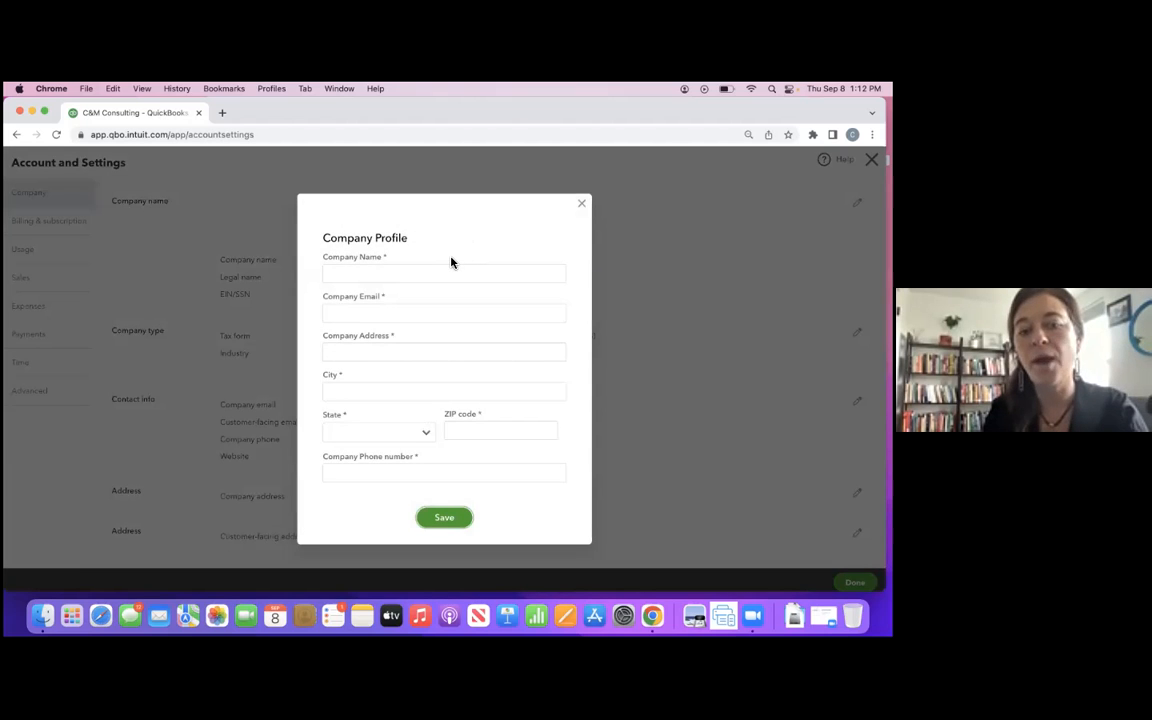
click(387, 274)
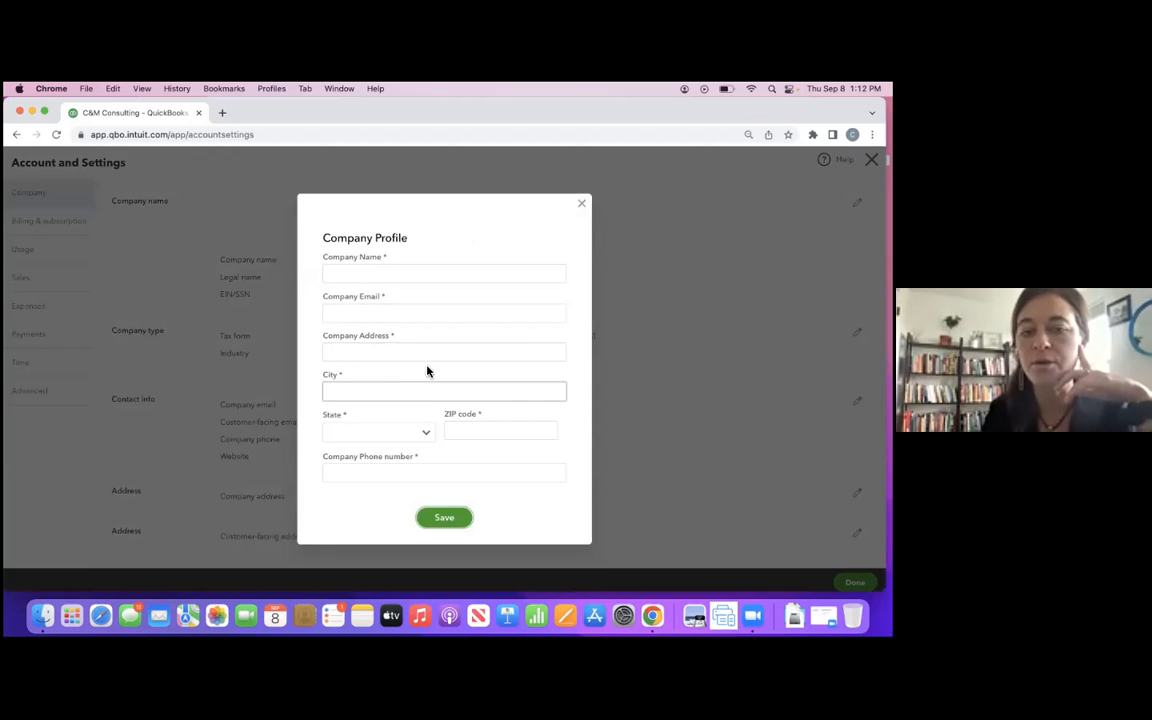
click(582, 206)
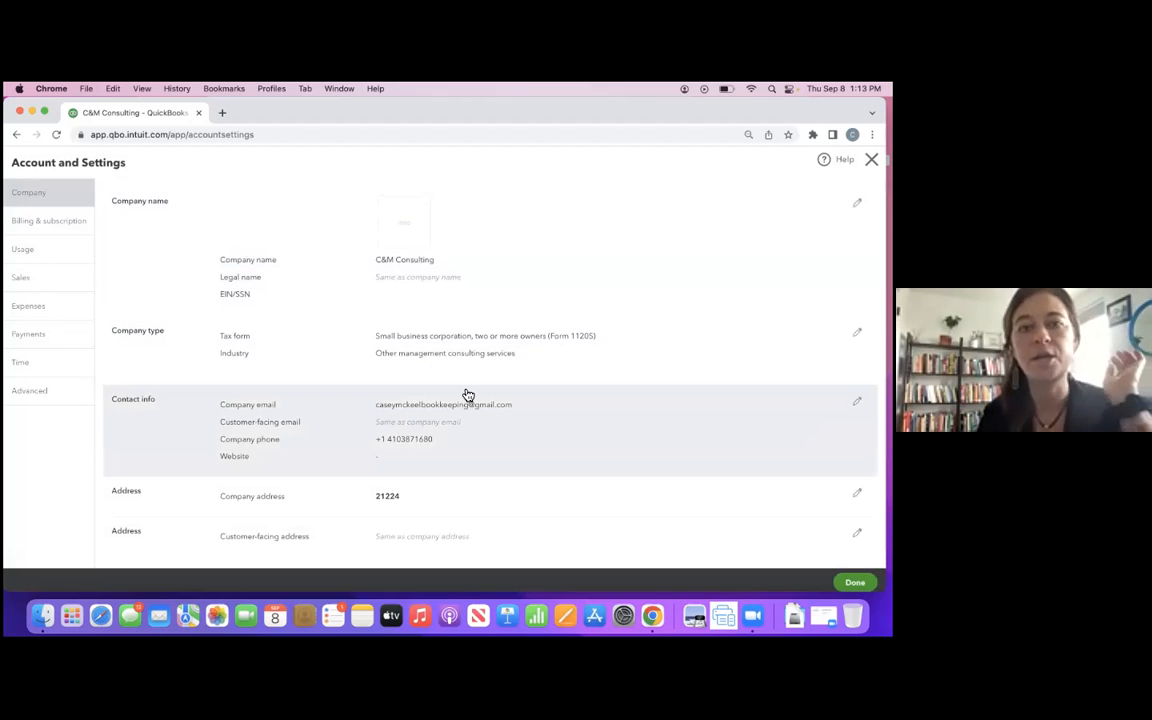
scroll(460, 400, down, 1)
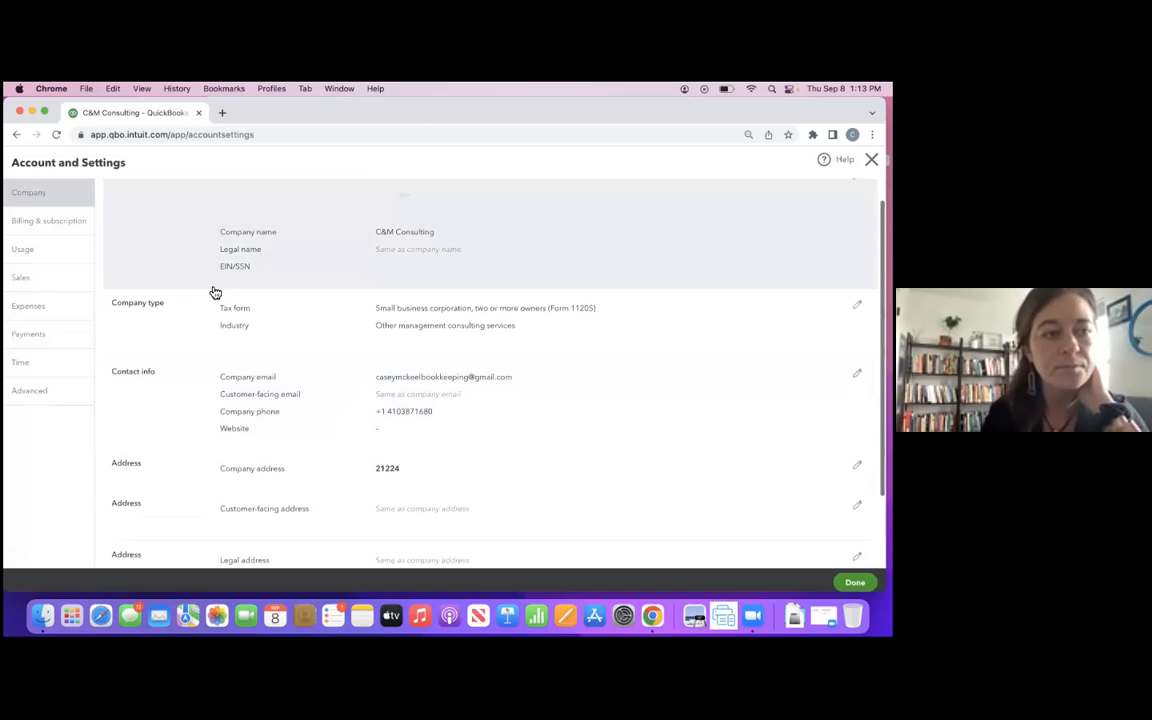
- Review the Billing & subscription settings and the Usage limits for billable users, chart of accounts and tag groups
click(48, 221)
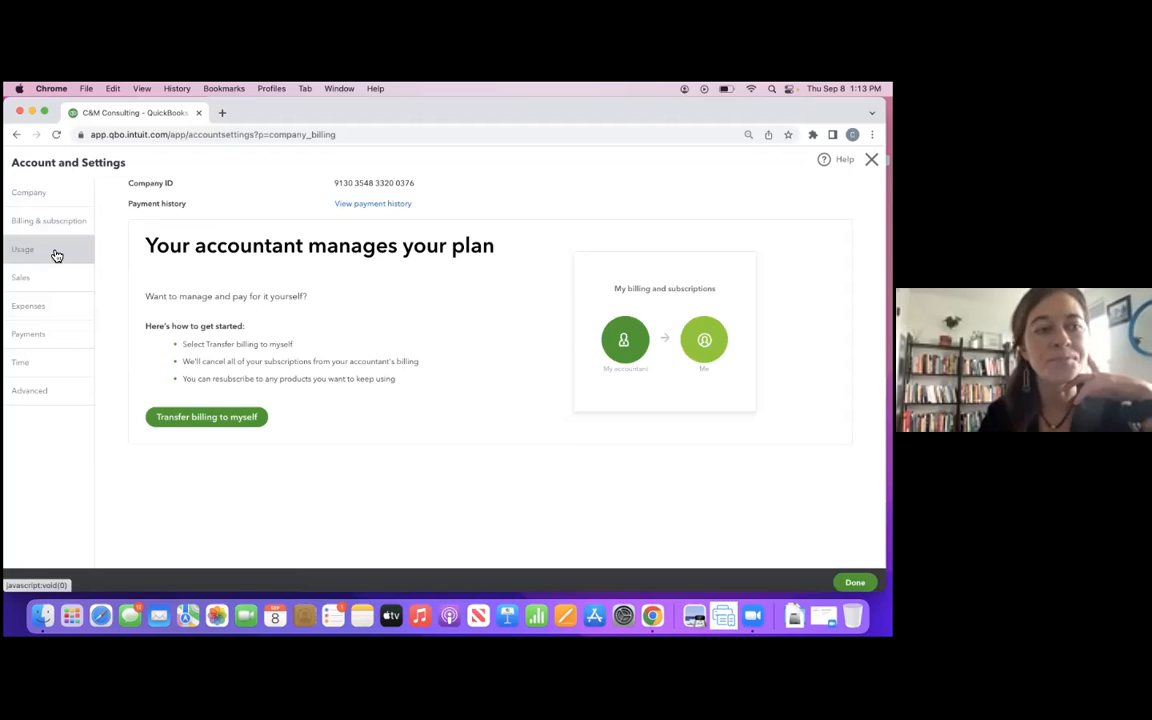
click(57, 254)
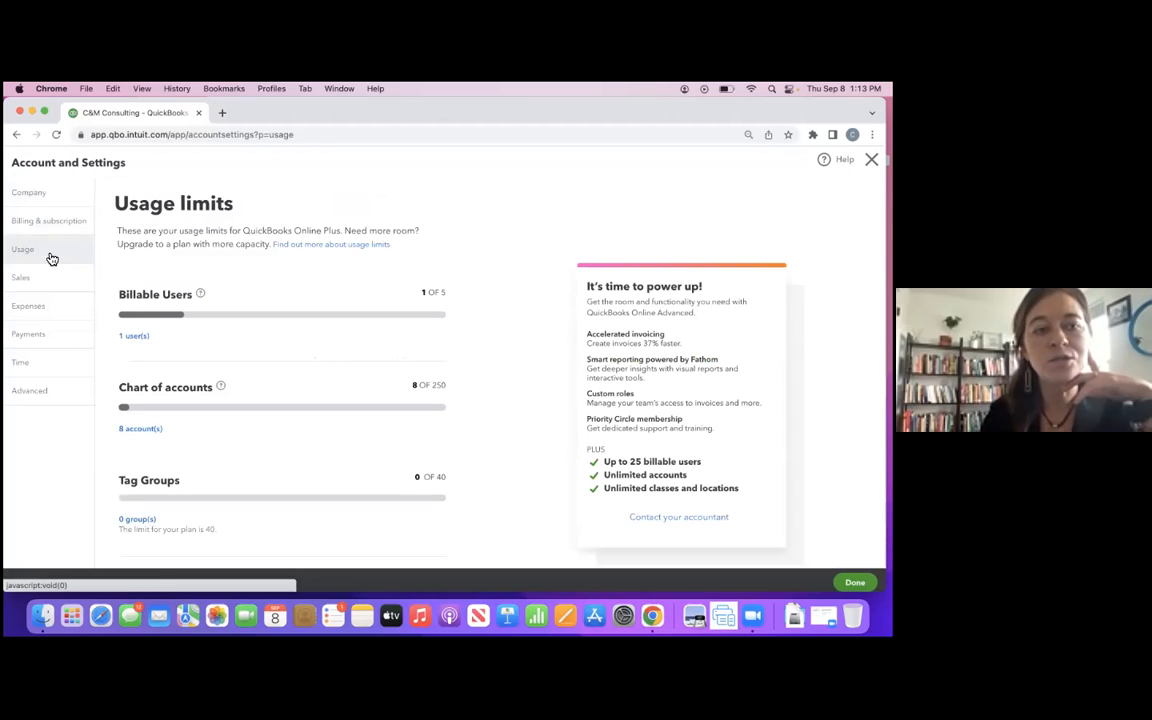
scroll(226, 295, down, 1)
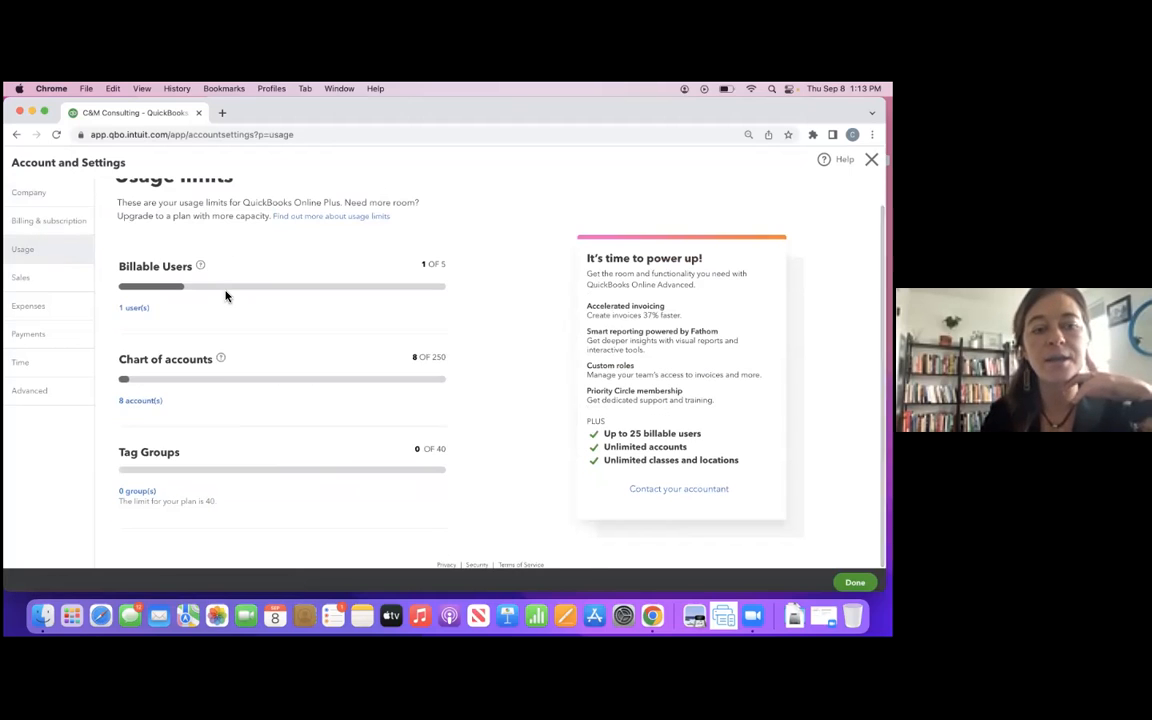
scroll(226, 295, up, 1)
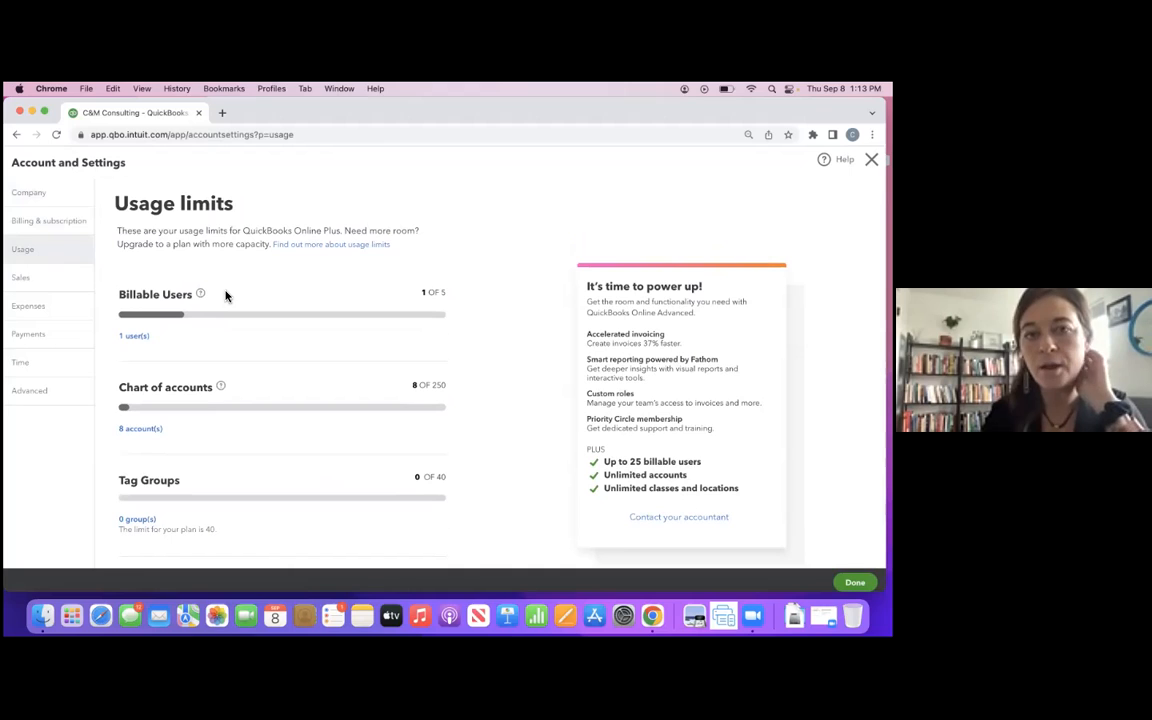
- Review the Sales settings, including sales form content, products and services, late fees, reminders and statements
click(52, 290)
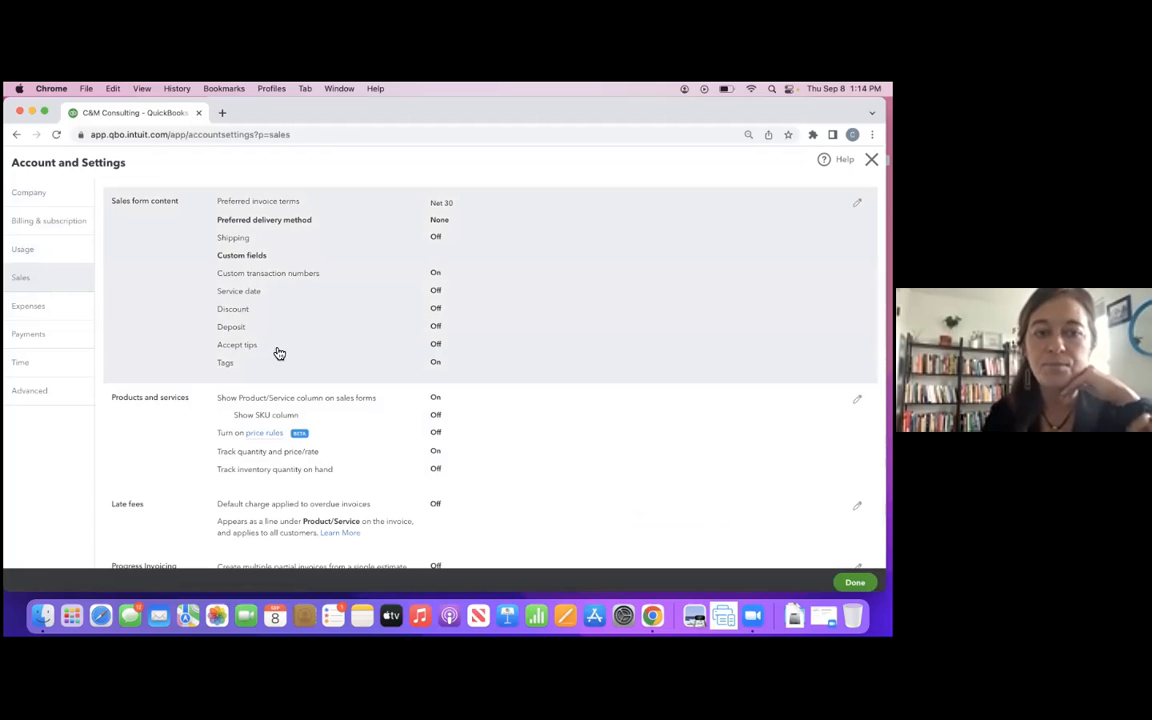
scroll(239, 450, down, 4)
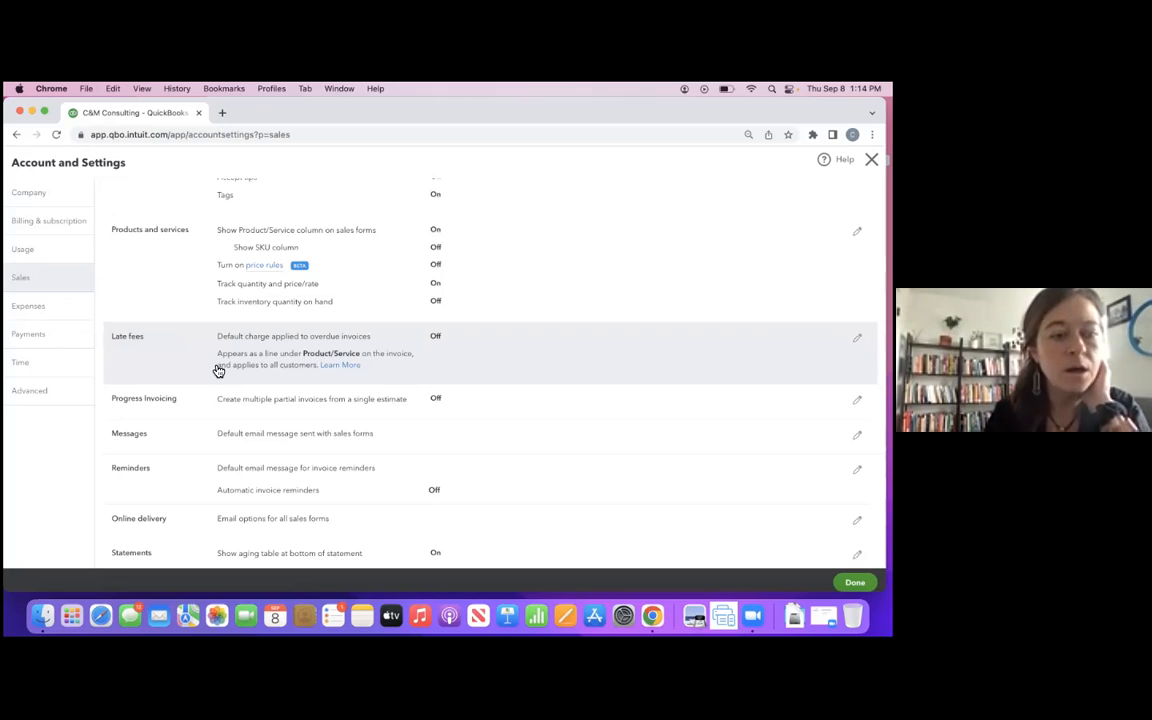
scroll(221, 385, down, 1)
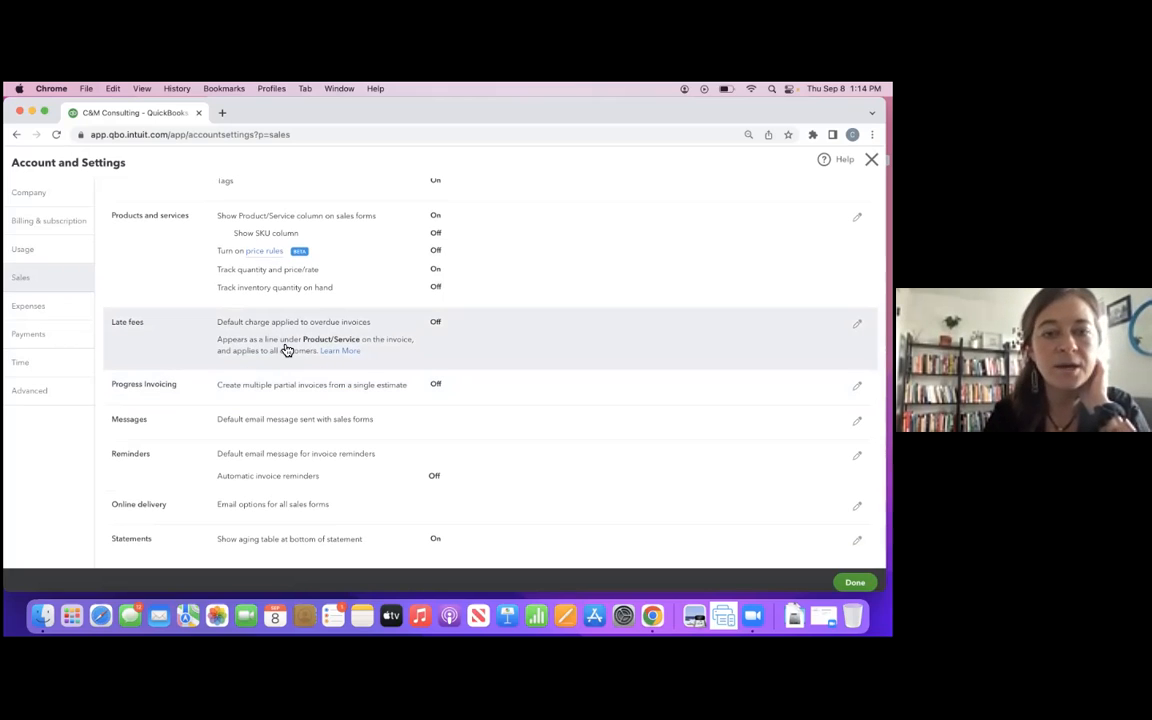
- Review the Expenses, Payments and Time settings of the company account
click(57, 318)
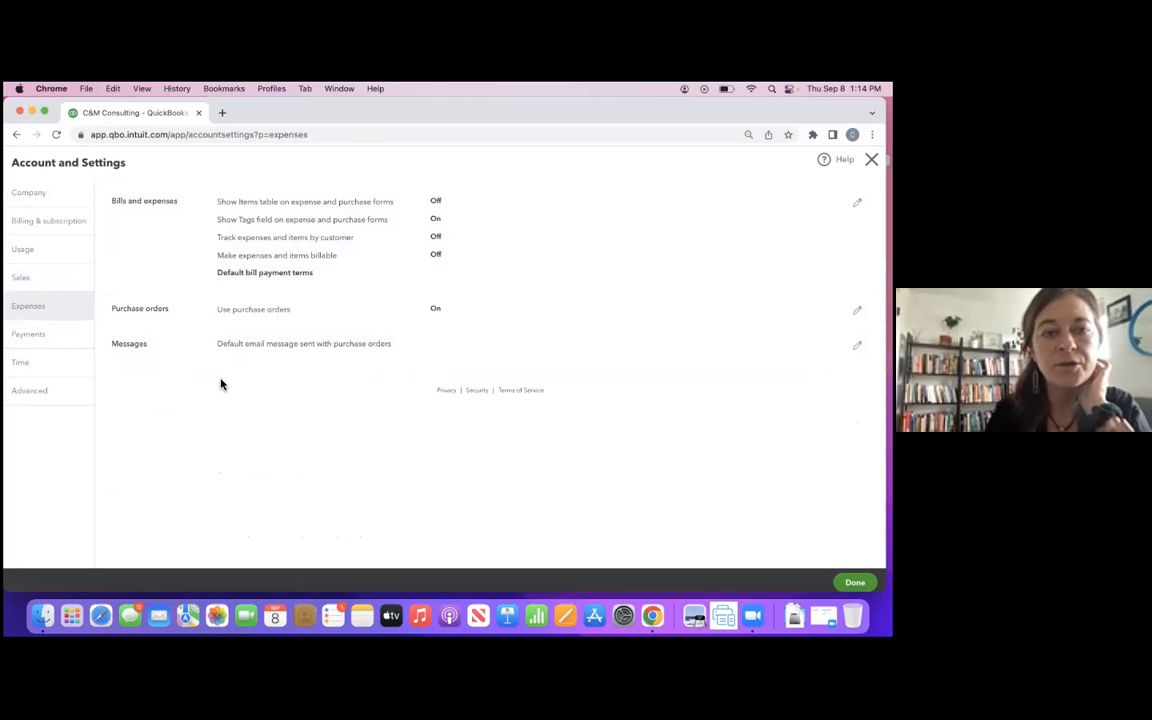
click(41, 340)
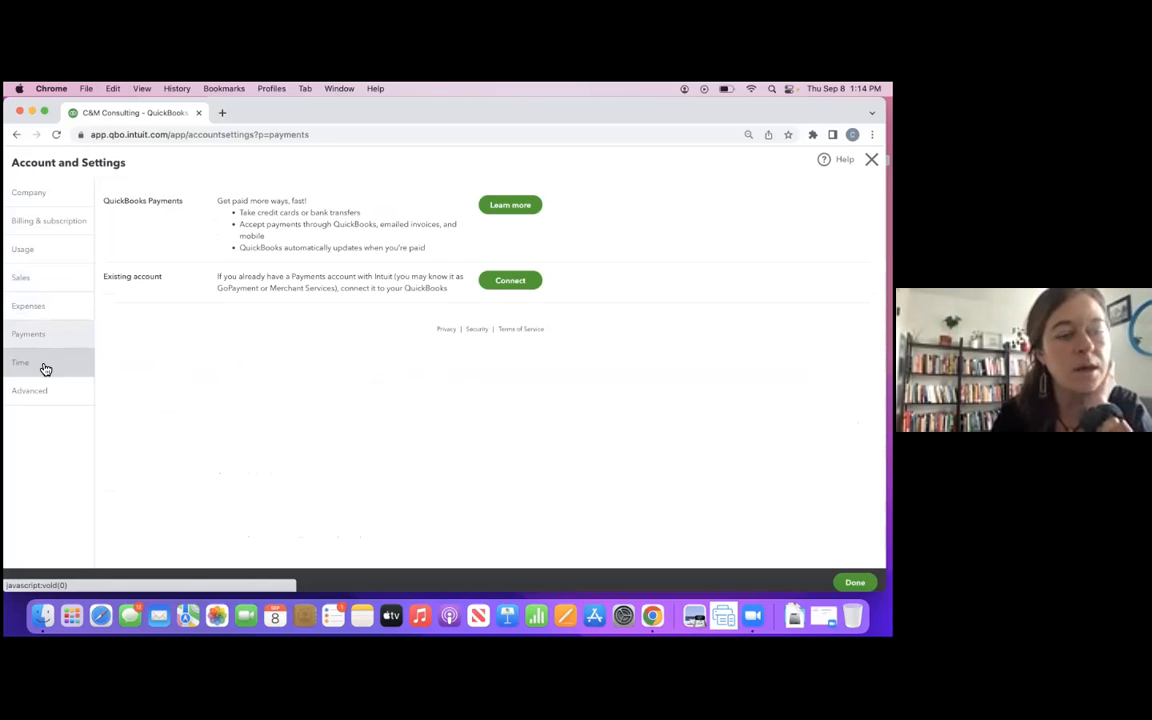
click(38, 375)
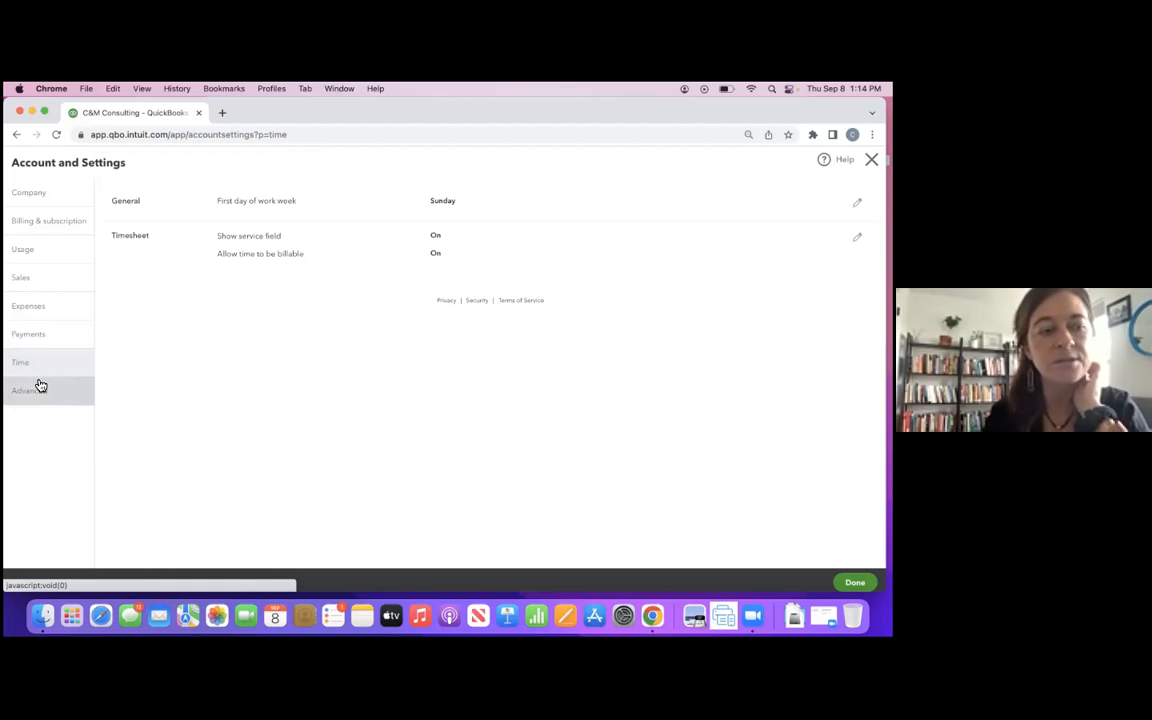
- Change the company's accounting method to Cash in the Advanced settings, save it, and reload the Advanced settings
click(40, 393)
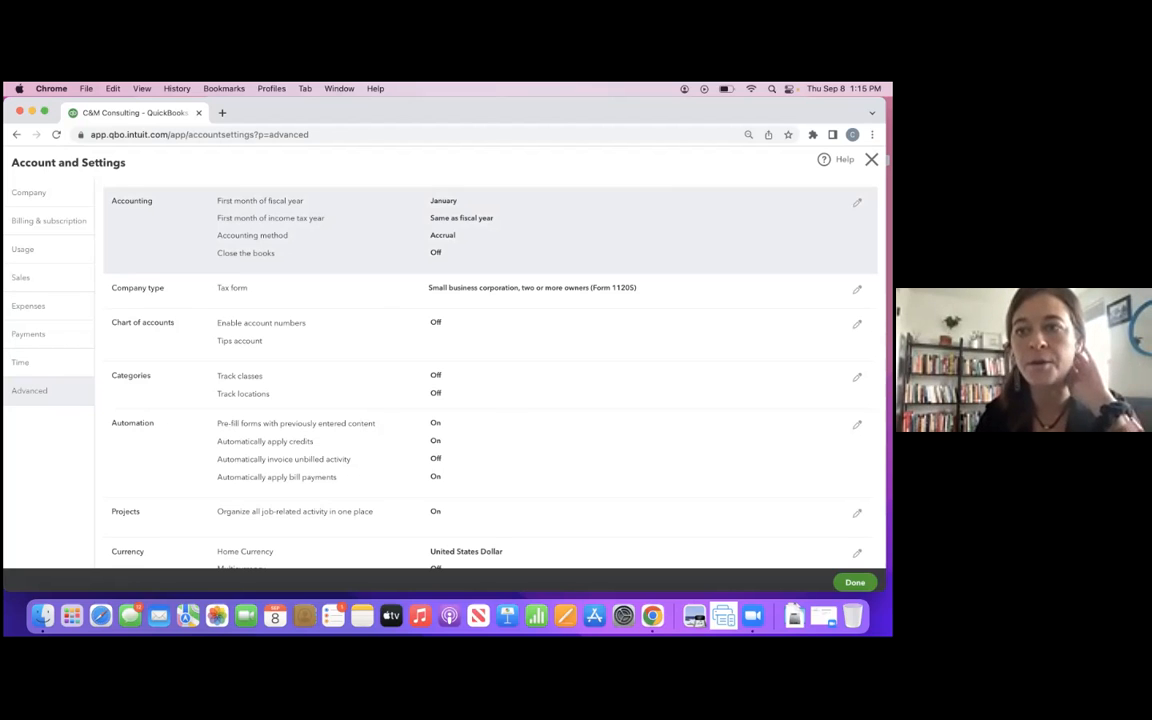
click(583, 215)
click(460, 254)
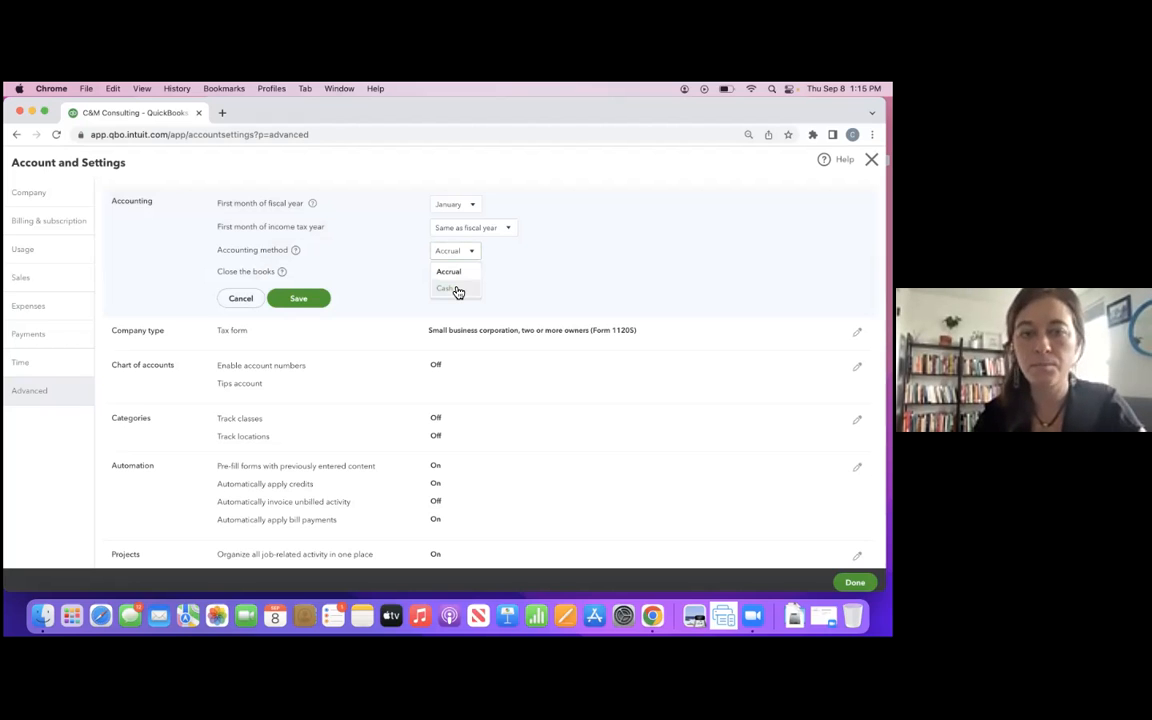
click(457, 290)
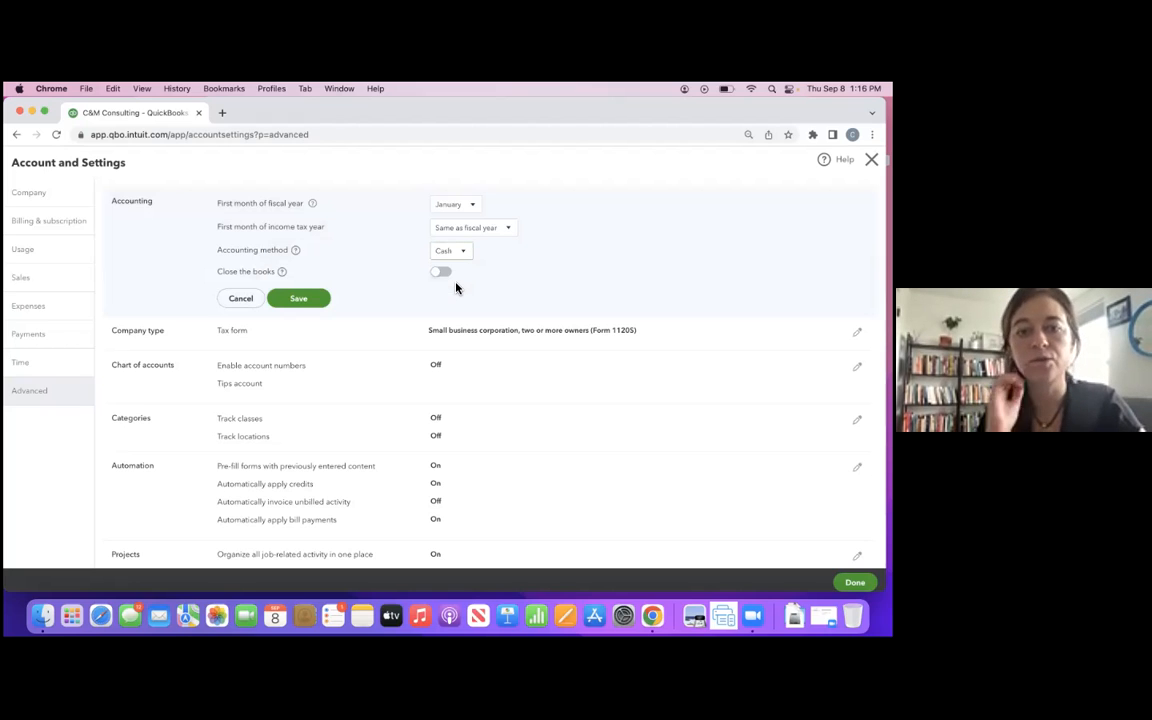
click(314, 302)
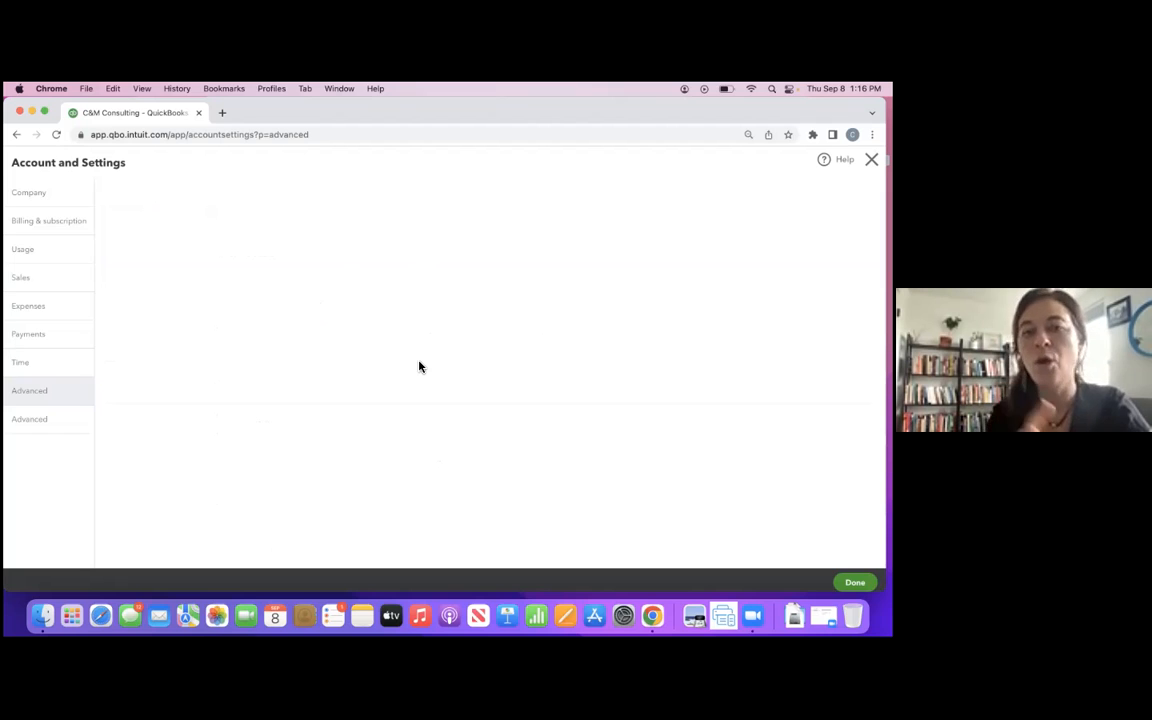
click(37, 419)
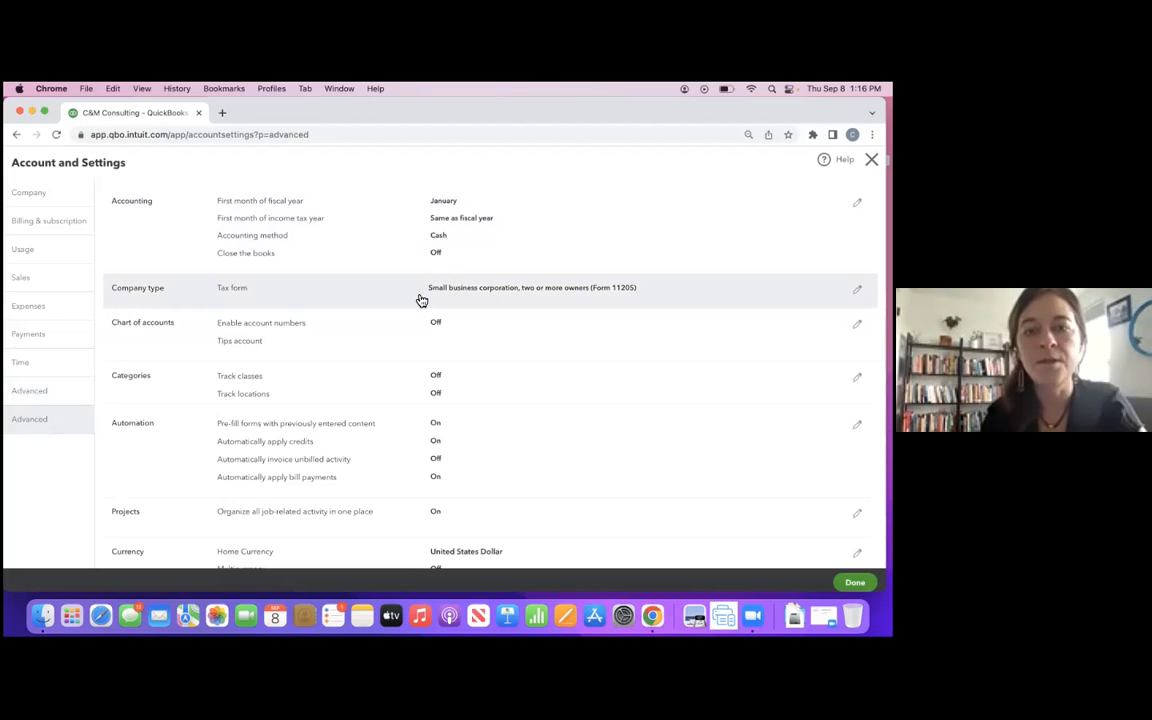
- Turn on Track classes and Track locations under Categories in the Advanced settings, save, and close Account and Settings
scroll(410, 342, down, 1)
scroll(410, 344, down, 1)
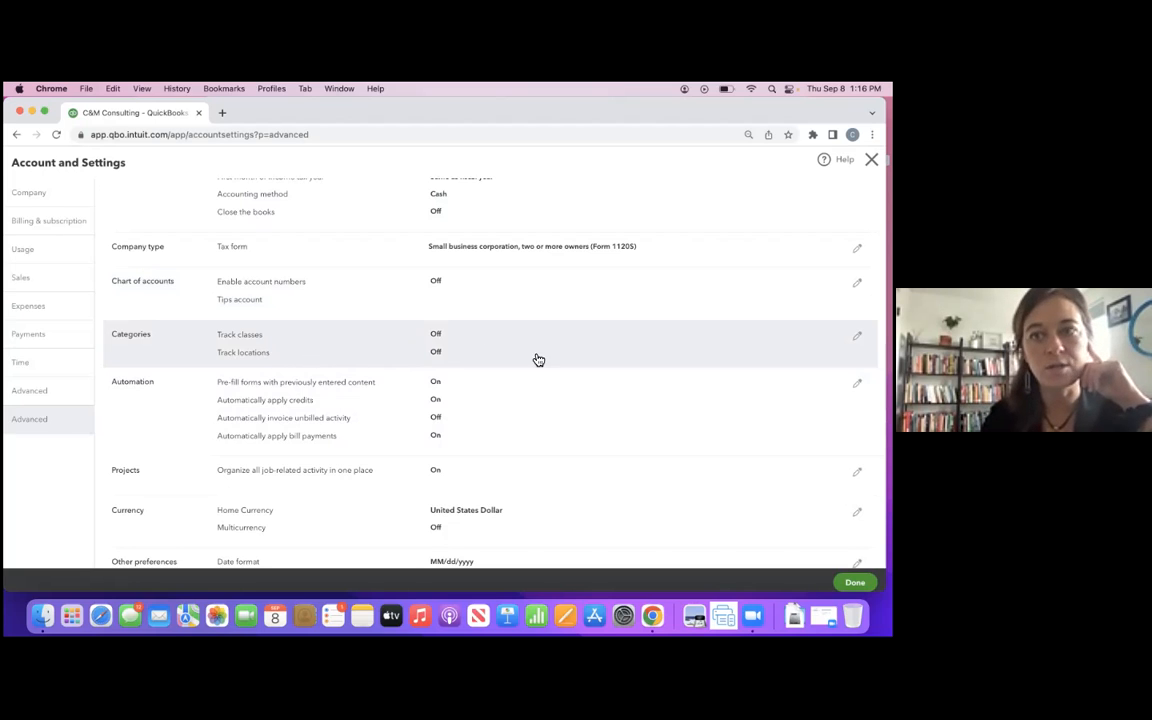
click(857, 336)
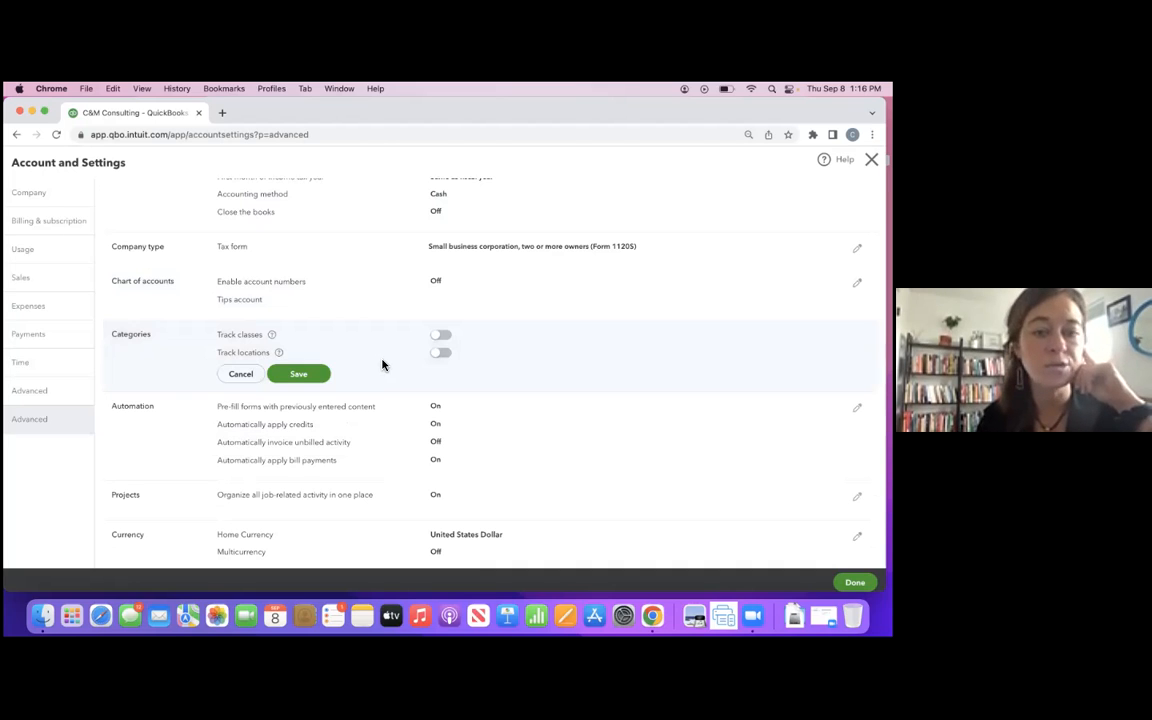
click(440, 354)
click(440, 334)
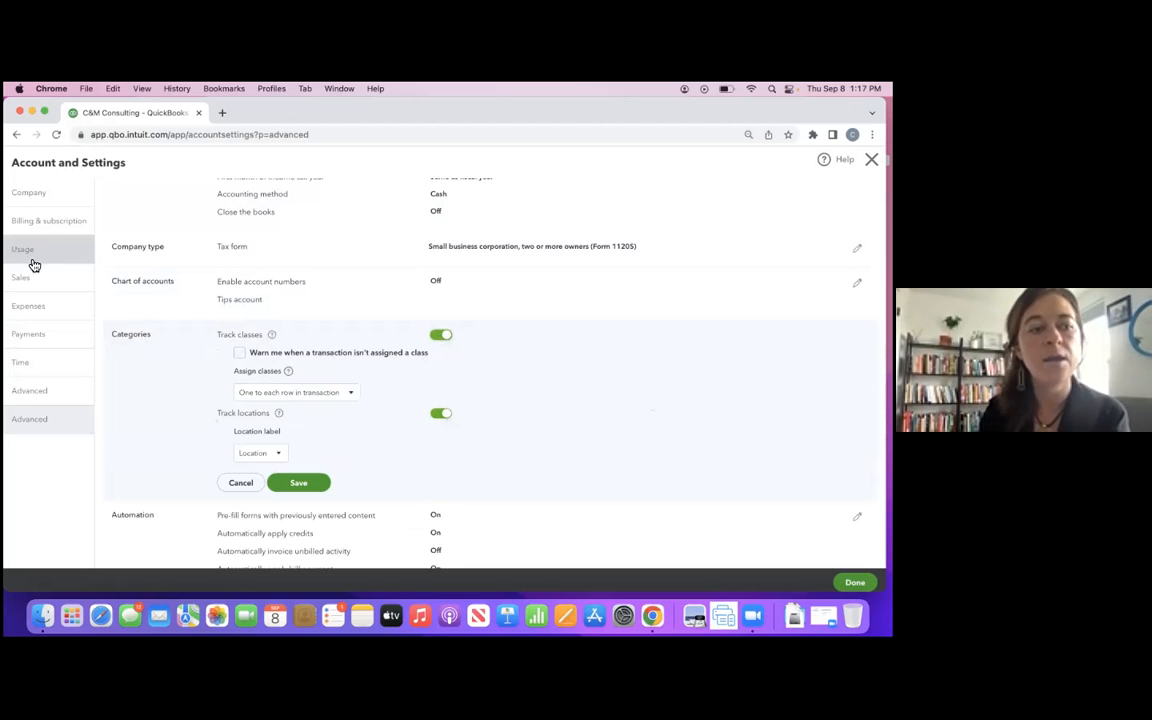
click(44, 428)
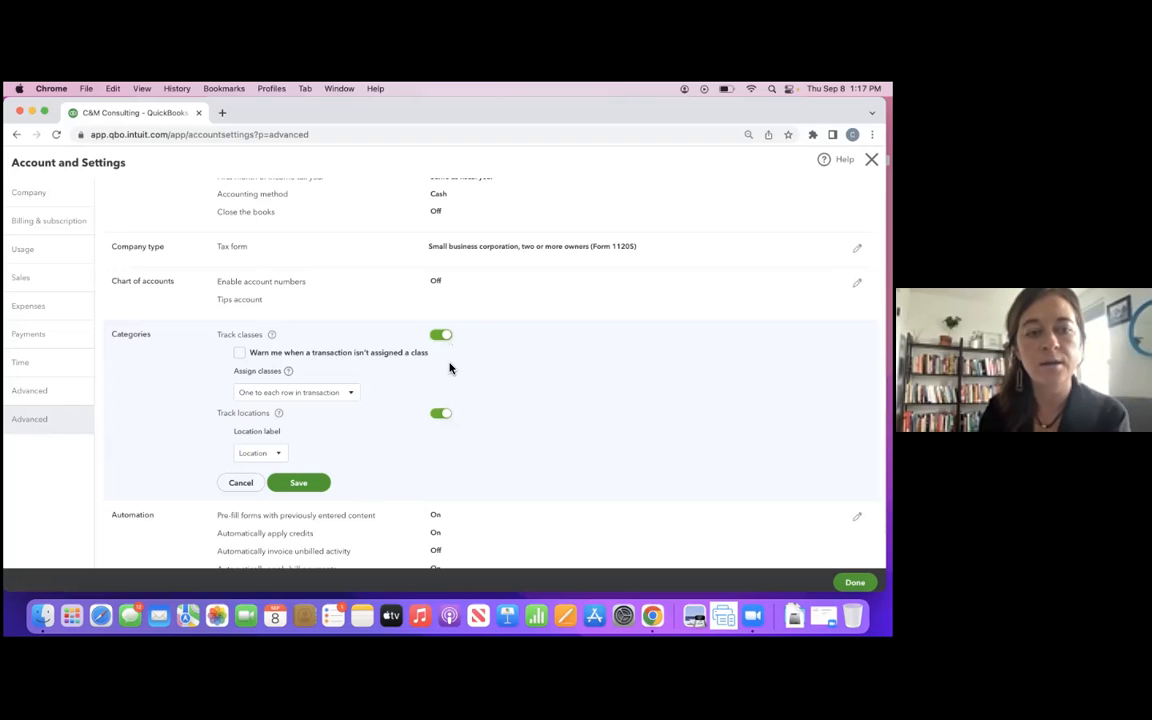
click(313, 484)
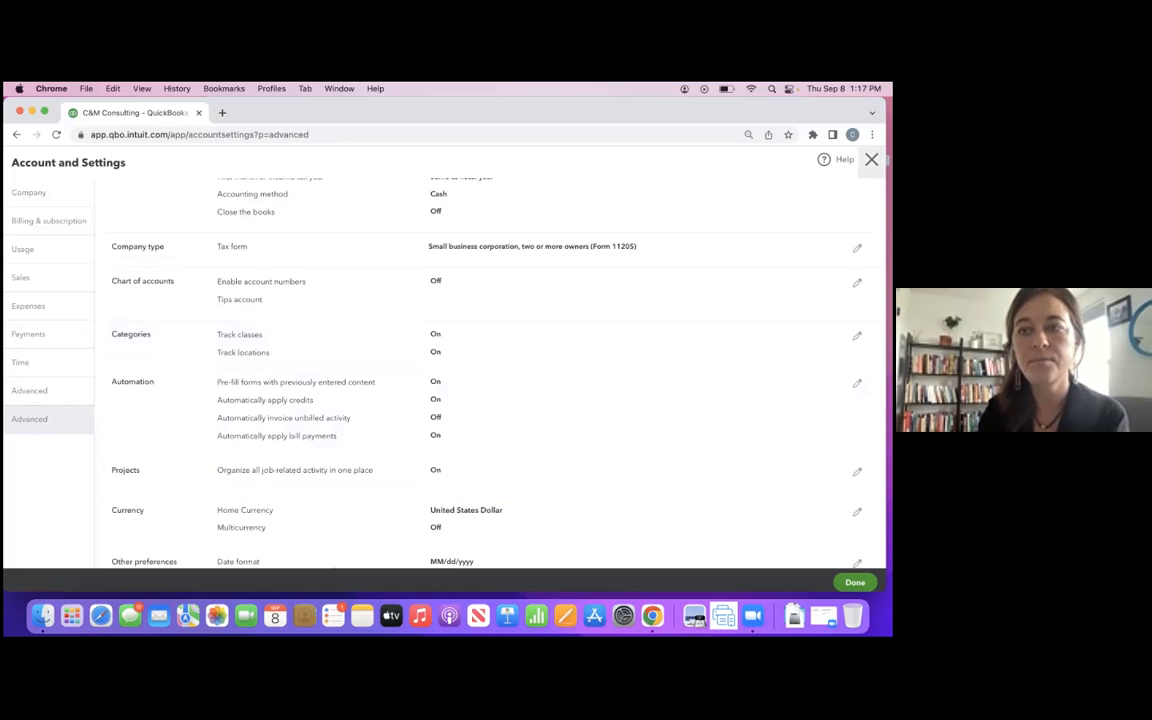
click(871, 160)
- Go to the bookkeeping bank transactions and open the 08/29/2022 Comcast transaction for categorizing
mouse_move(16, 225)
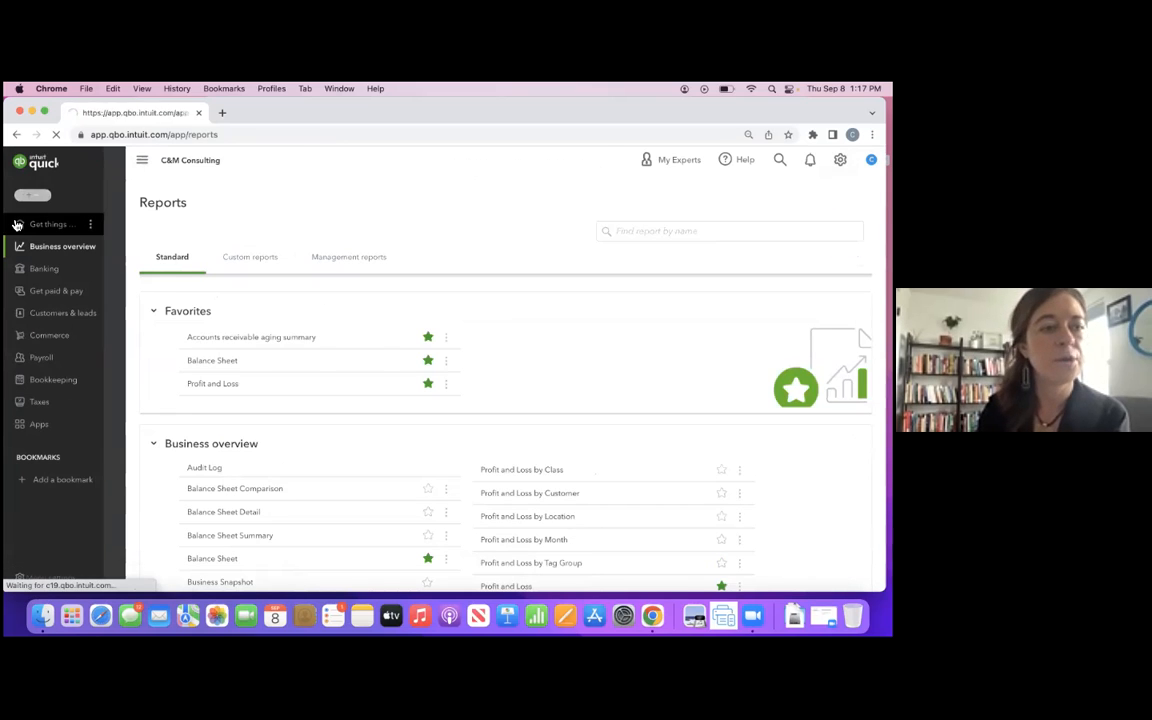
click(42, 385)
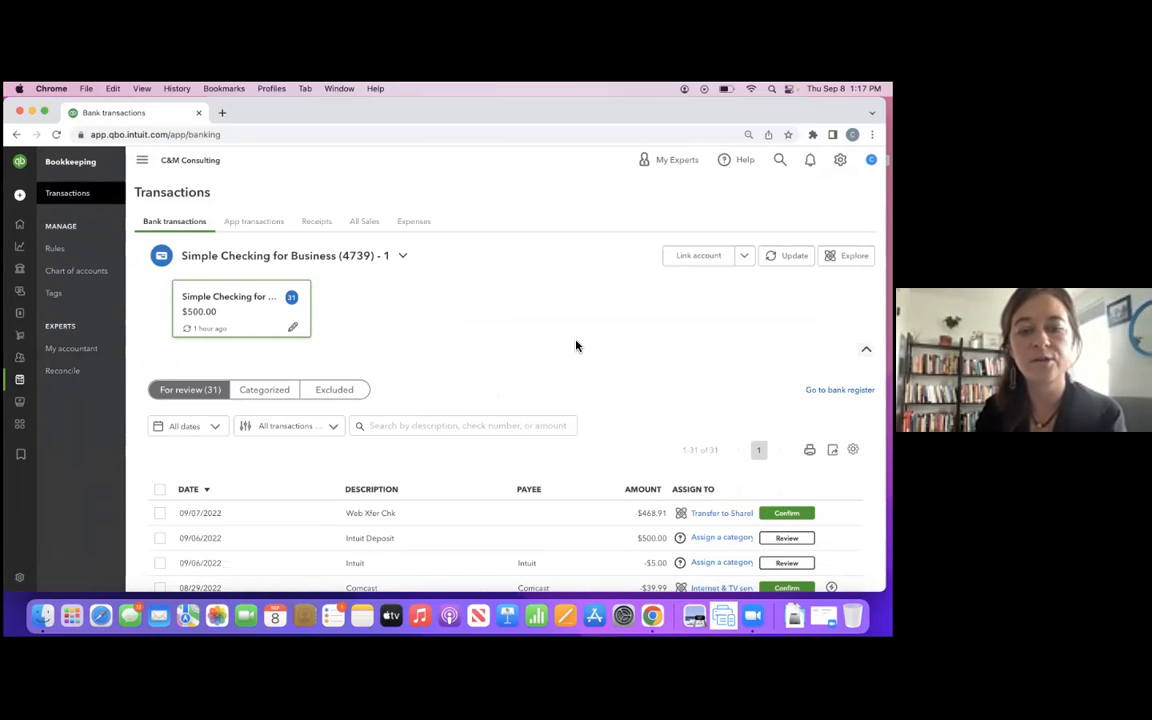
scroll(576, 346, down, 4)
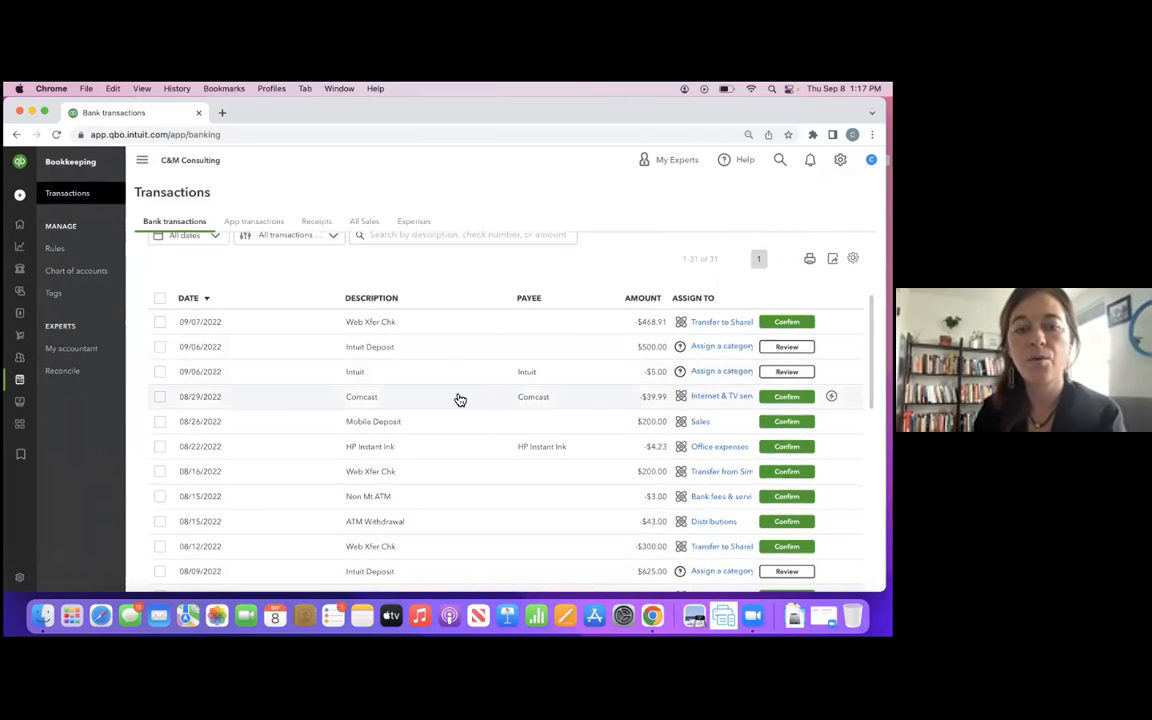
click(460, 400)
scroll(460, 398, down, 1)
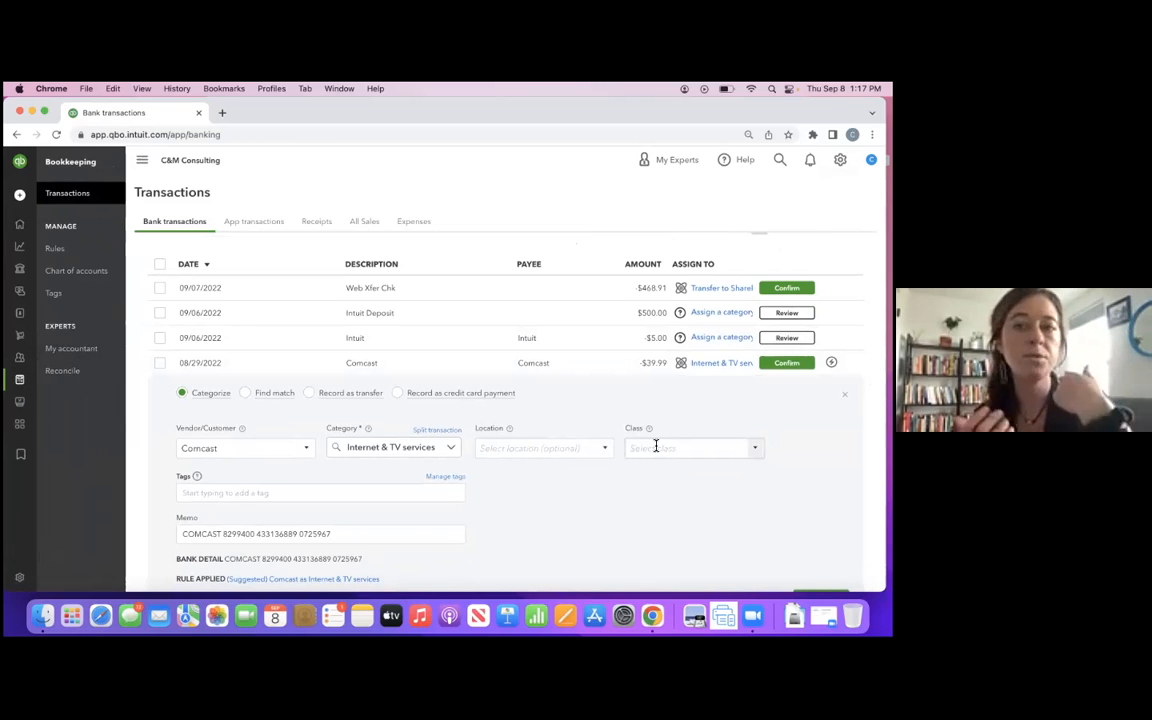
- Create a location named 29th St and assign it to the Comcast transaction
click(560, 445)
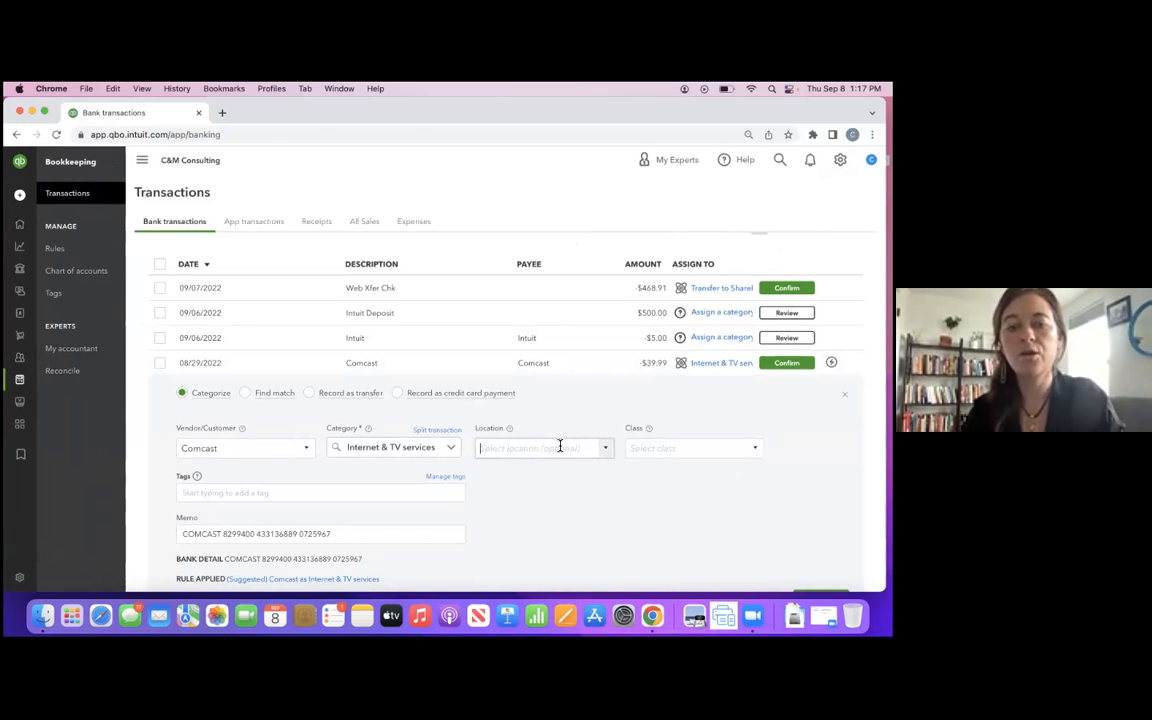
text(29th St)
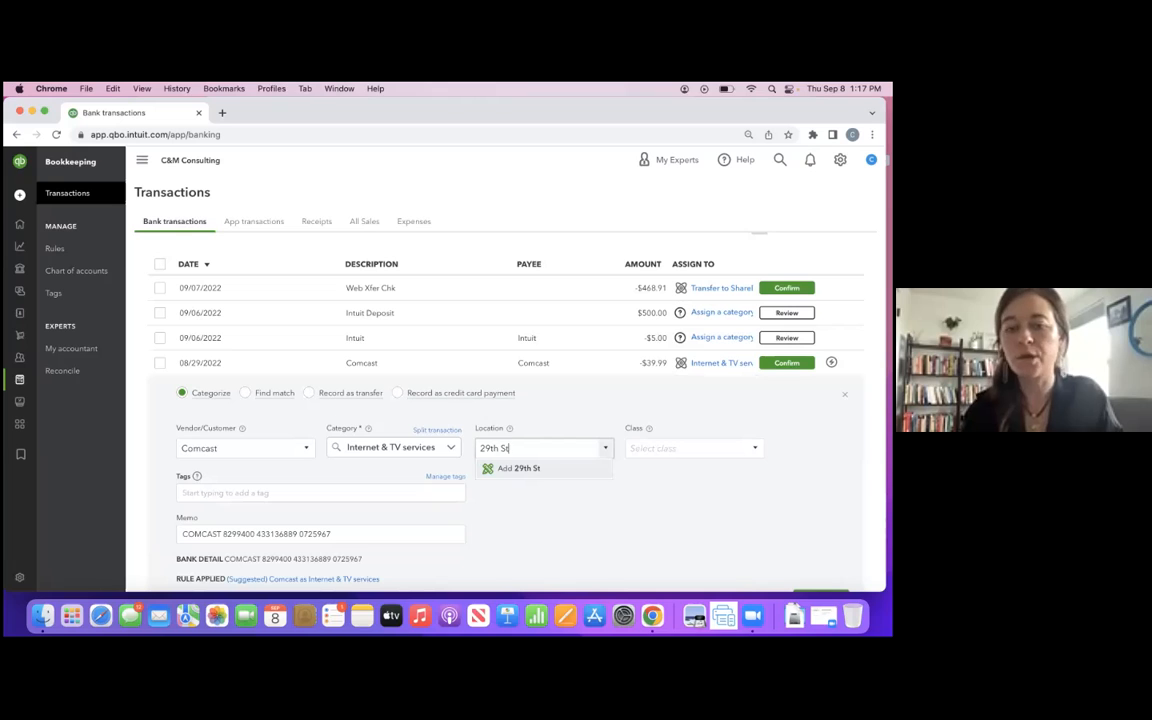
click(540, 470)
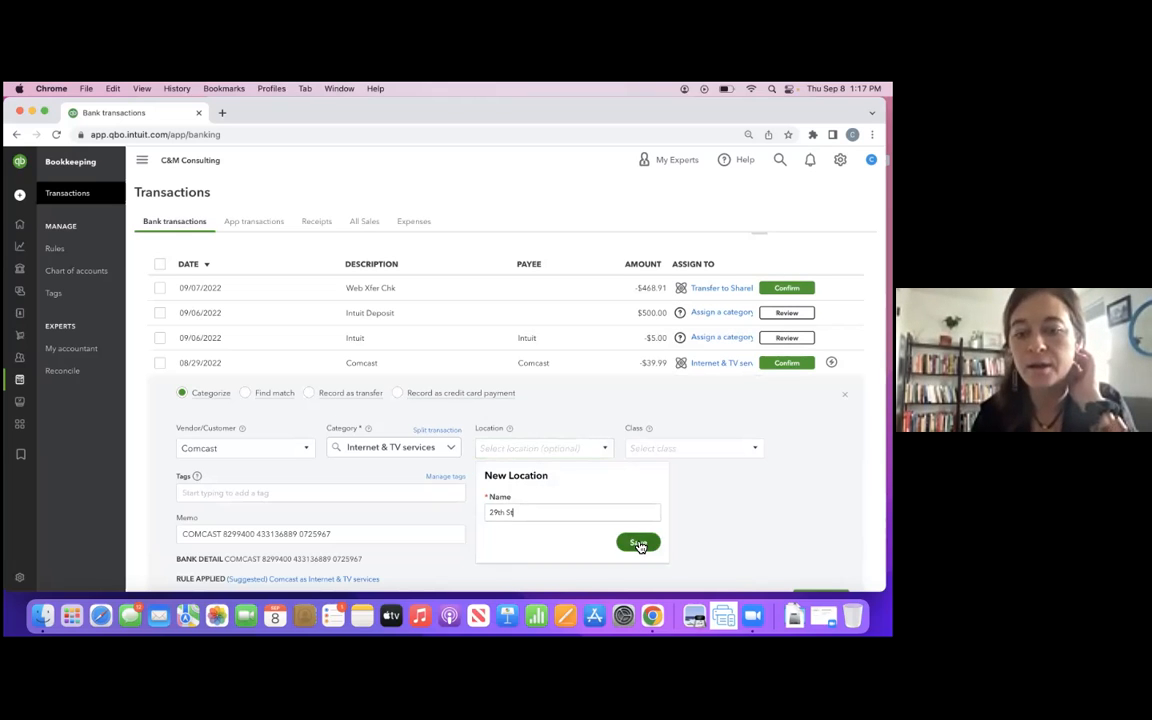
click(638, 543)
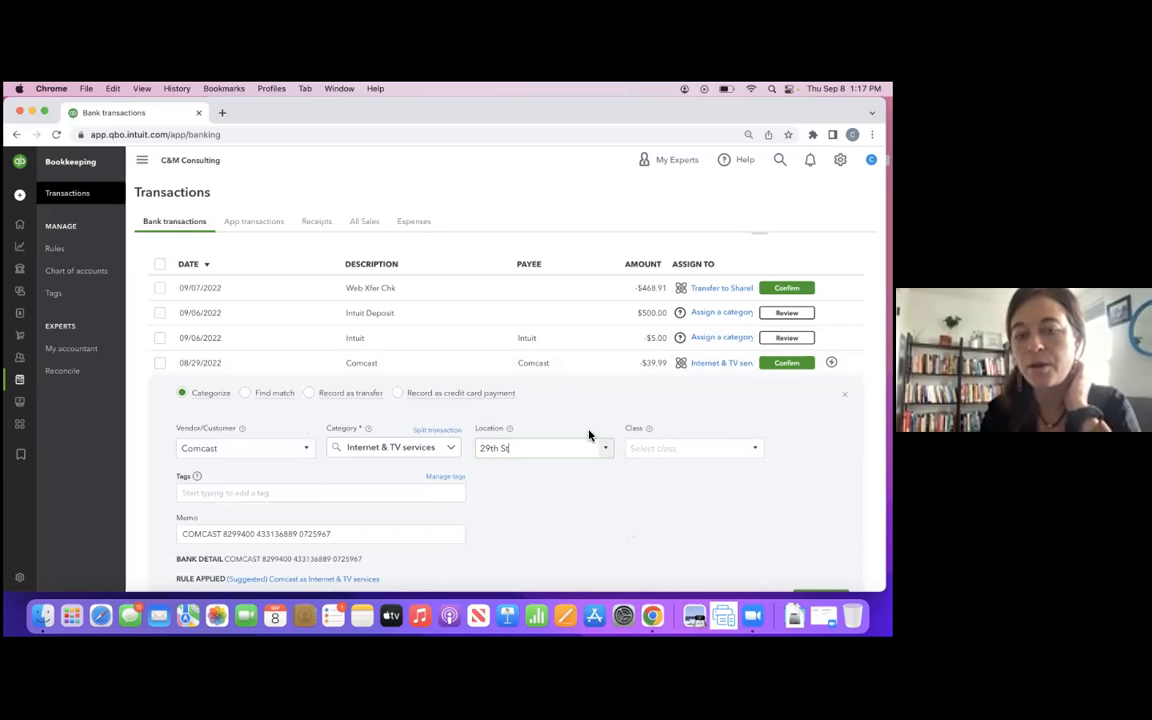
- Assign a new location named General to the 09/06/2022 Intuit charge, and confirm both that charge and the Comcast transaction
click(586, 342)
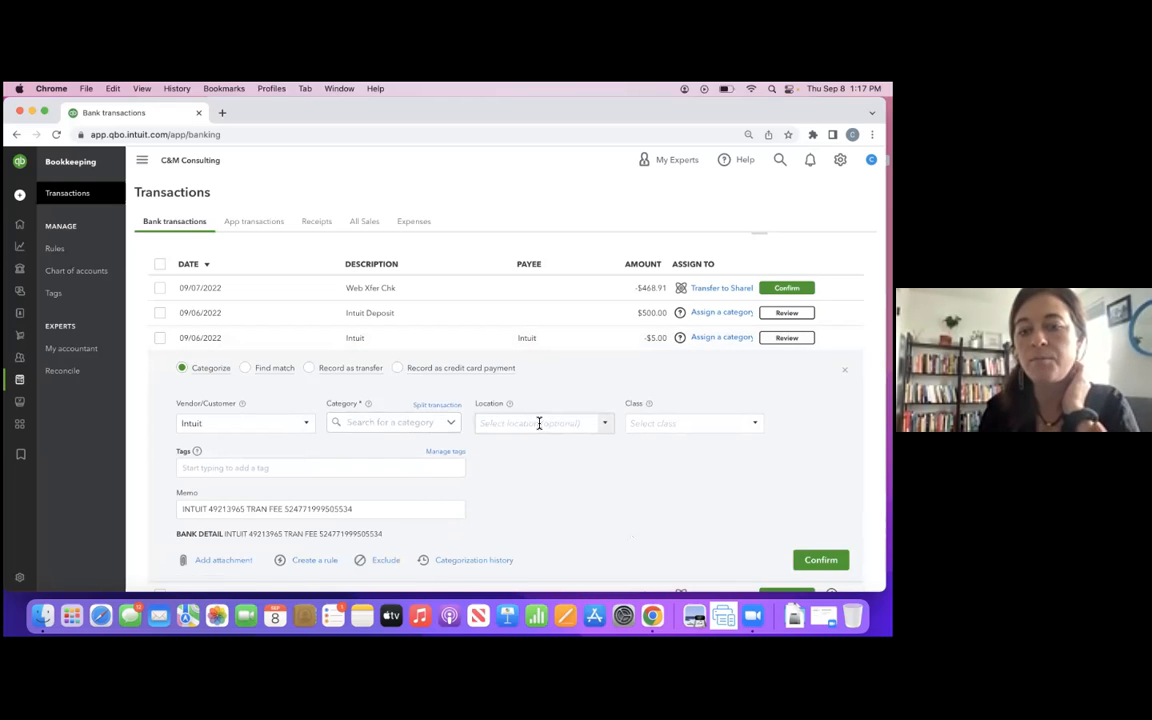
text(General)
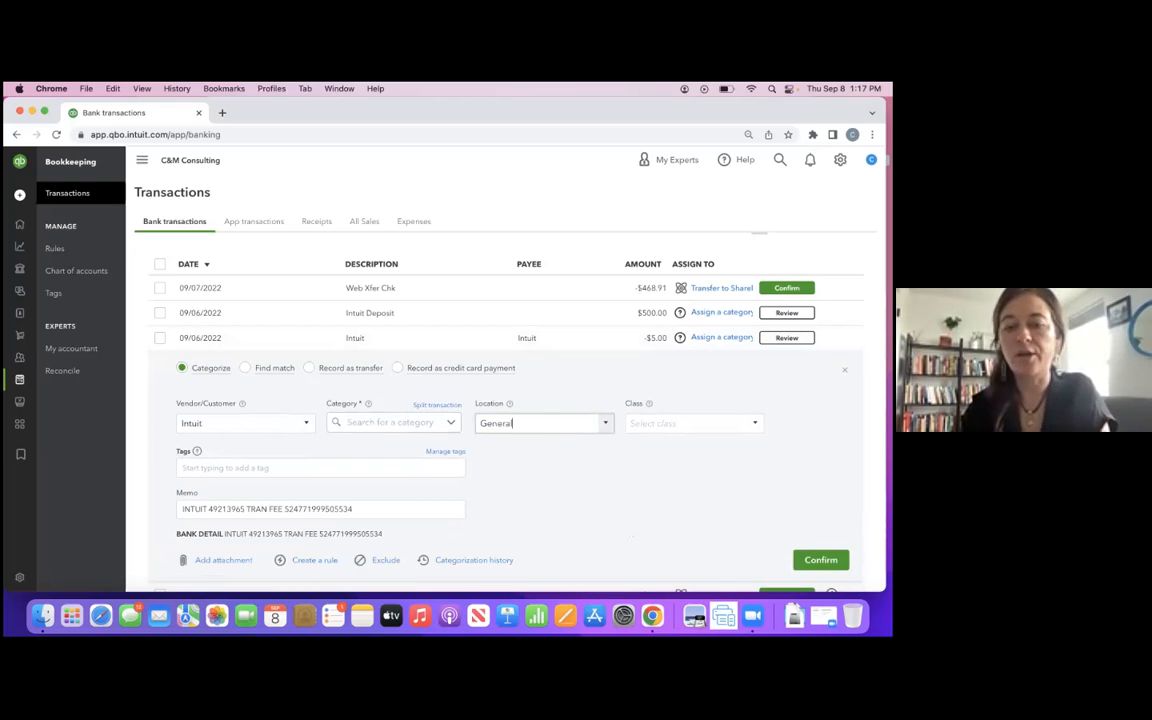
click(532, 446)
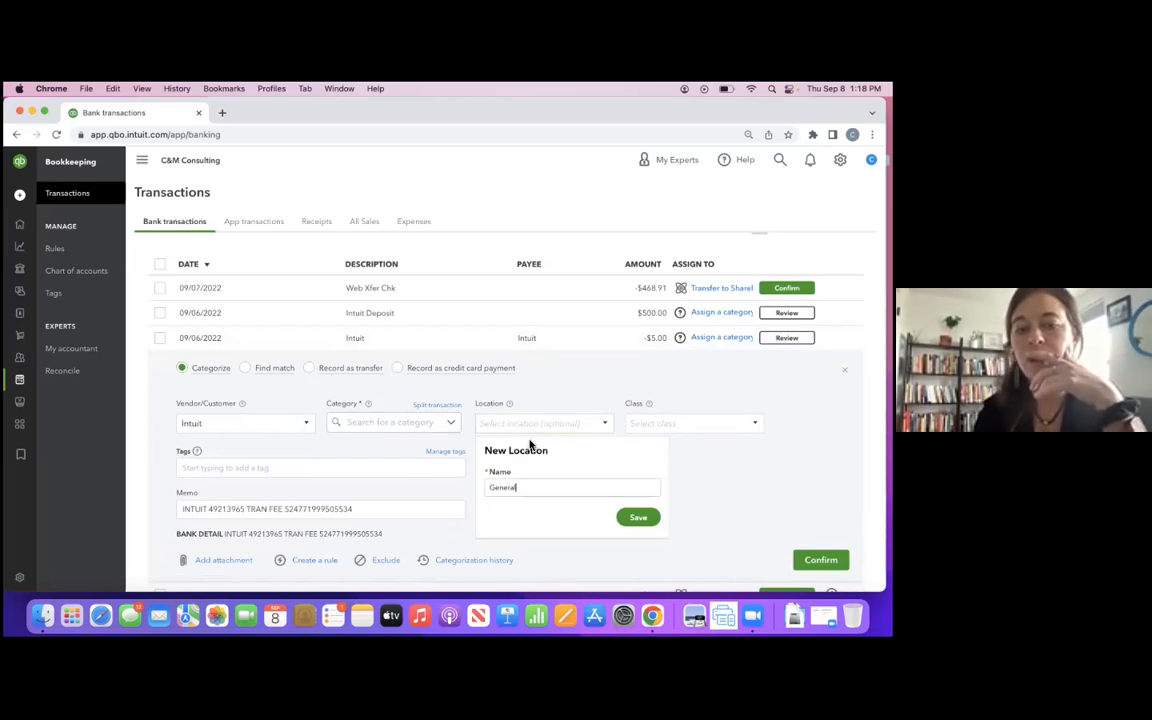
click(637, 521)
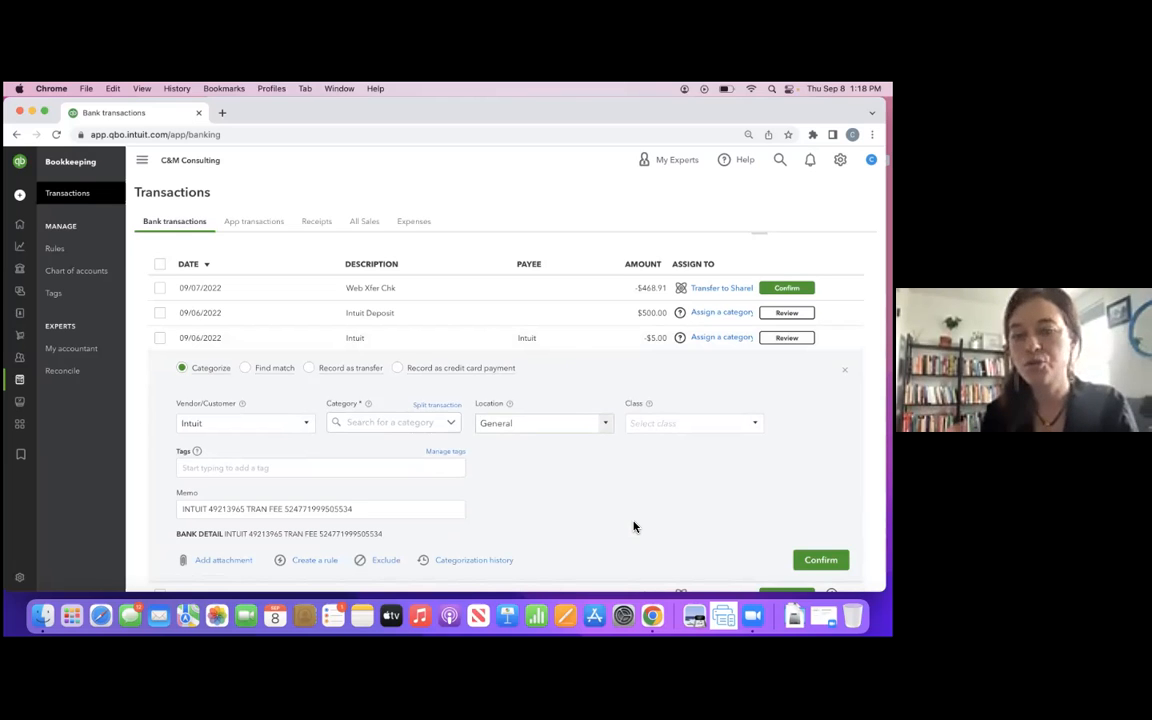
click(560, 424)
click(820, 560)
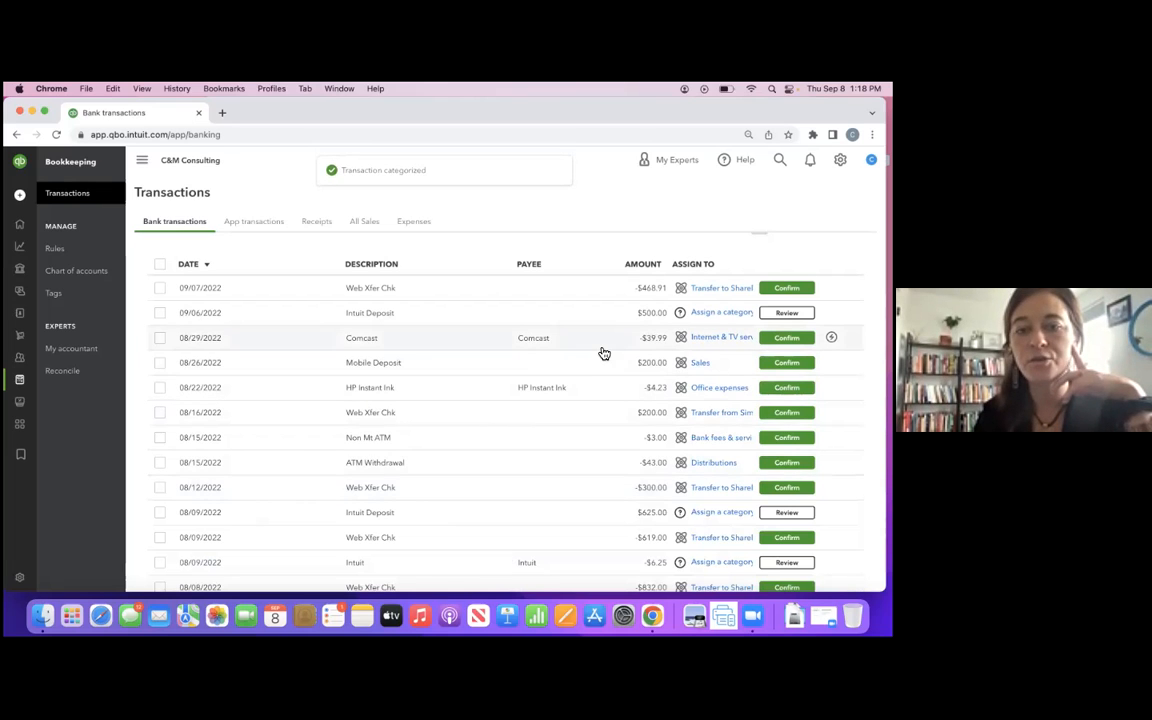
click(598, 348)
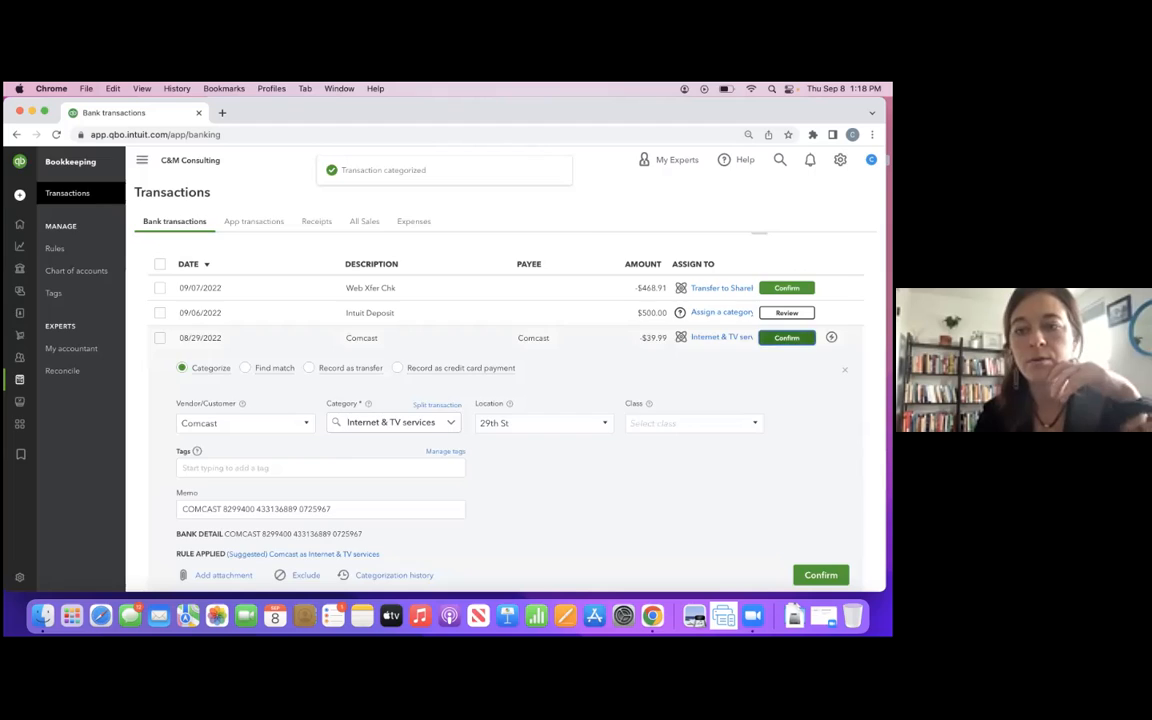
click(787, 338)
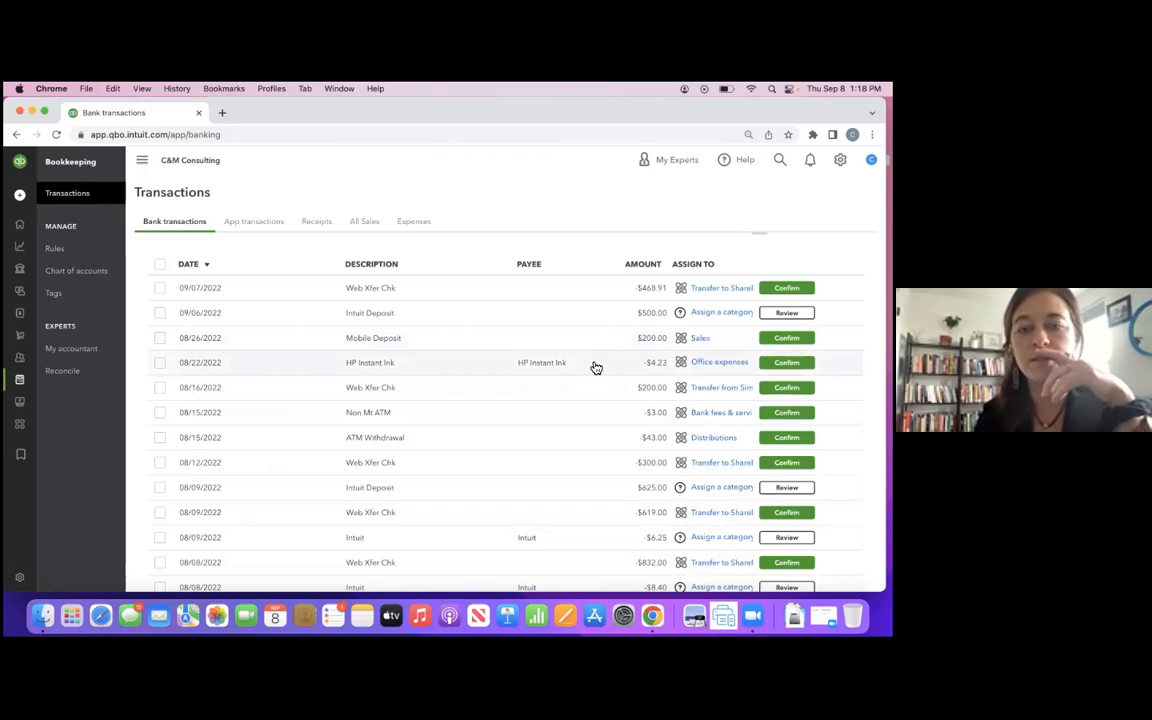
- Create a class named Abell for the 08/22/2022 HP Instant Ink transaction and confirm the transaction
click(594, 366)
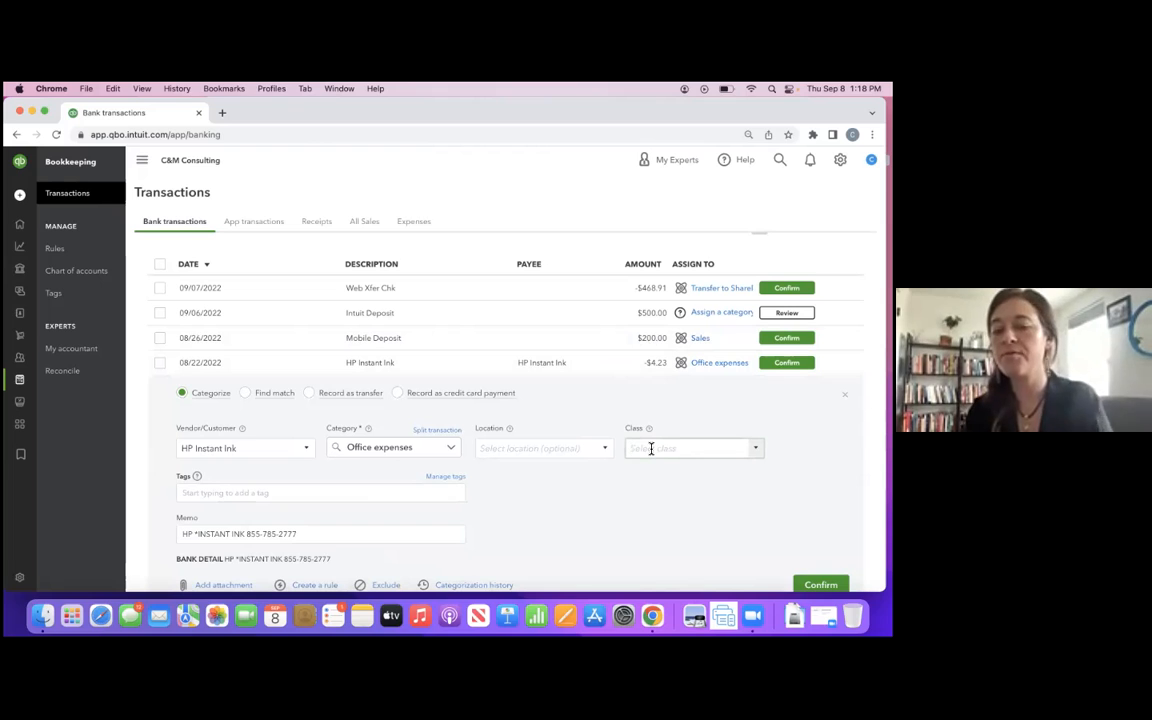
click(680, 448)
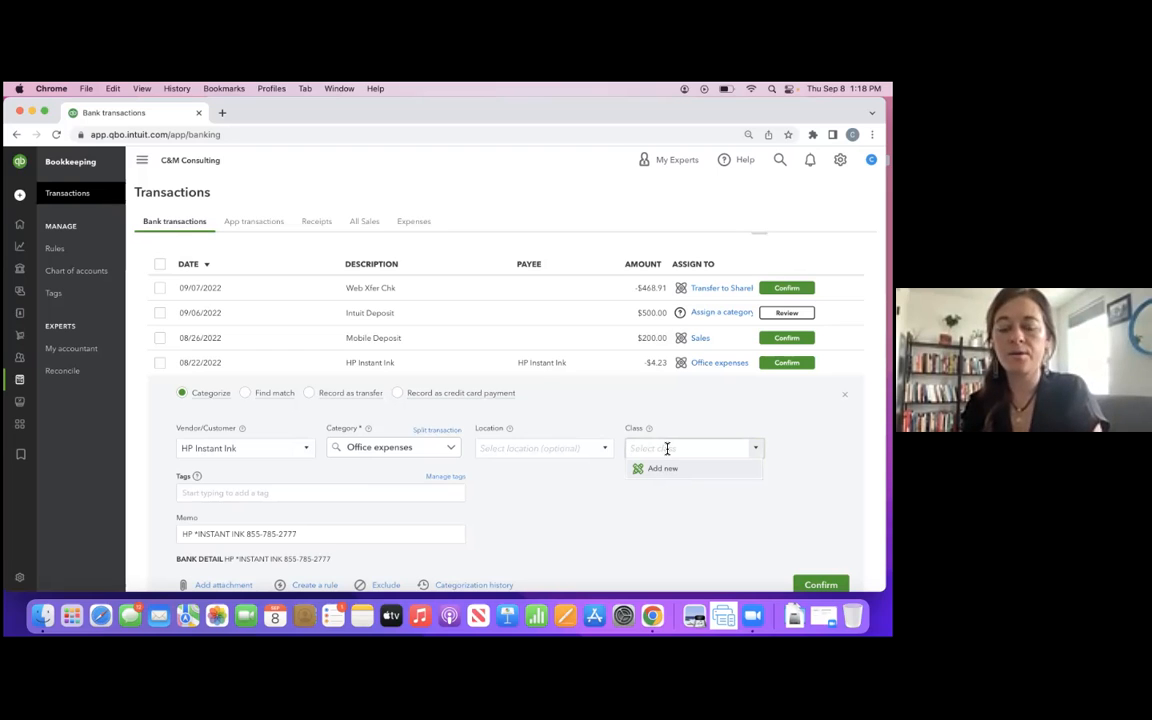
text(Abell)
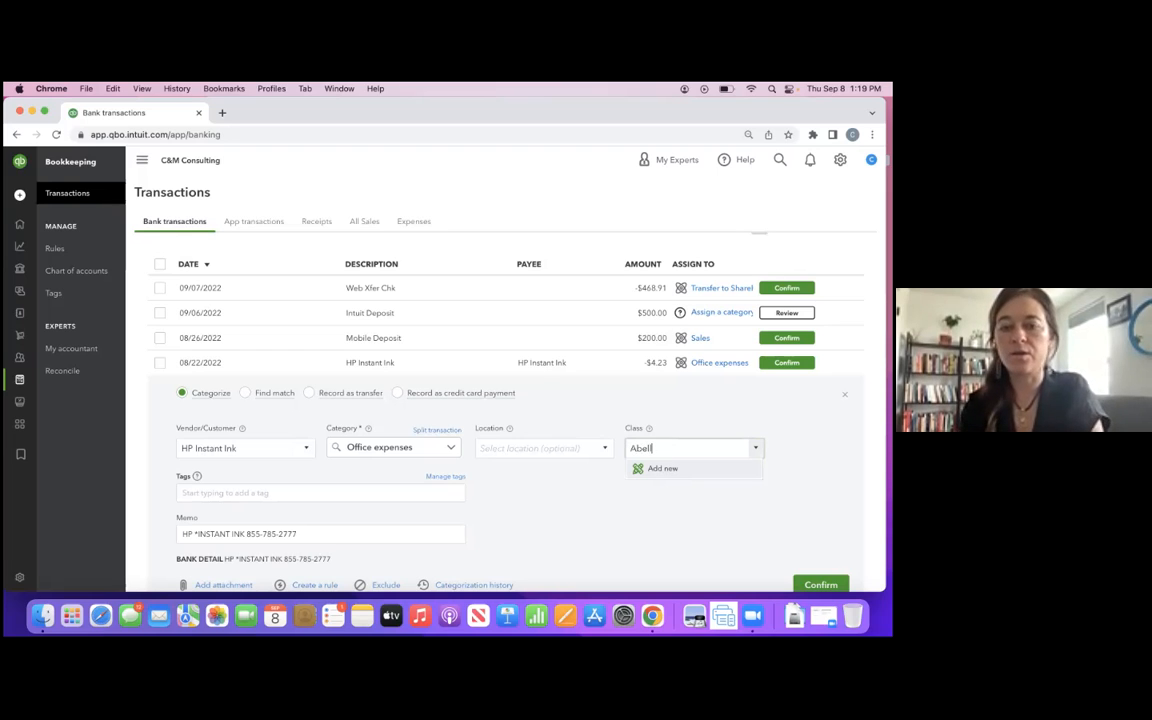
click(673, 468)
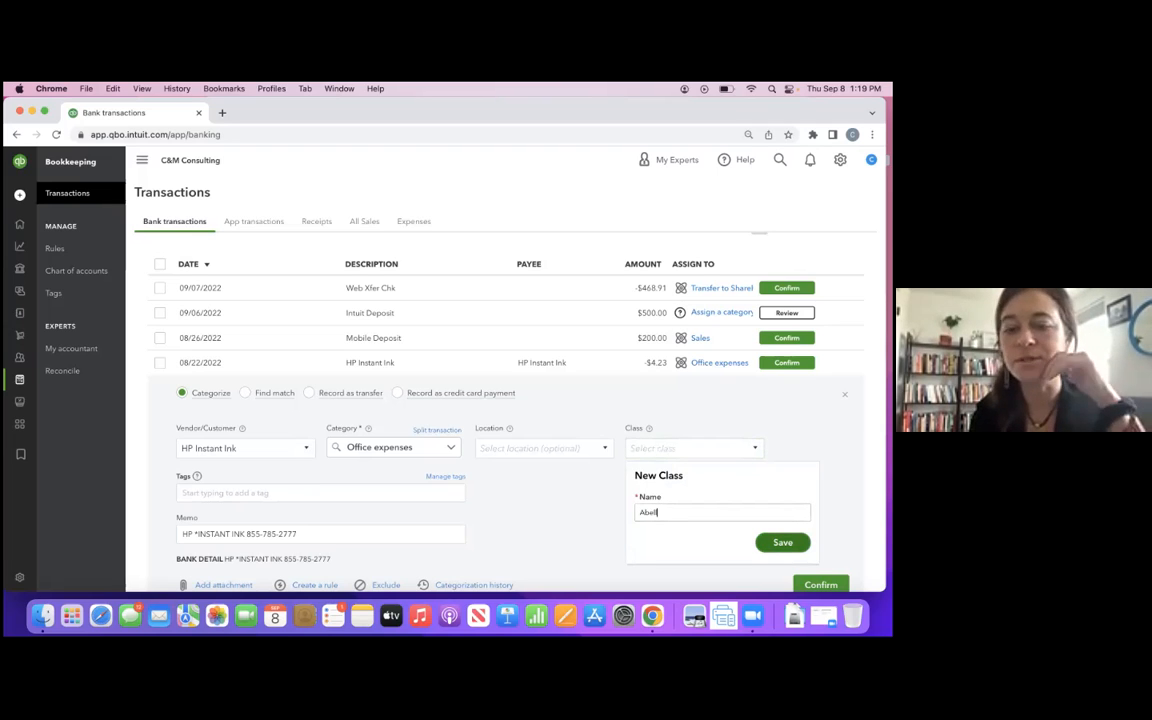
click(782, 542)
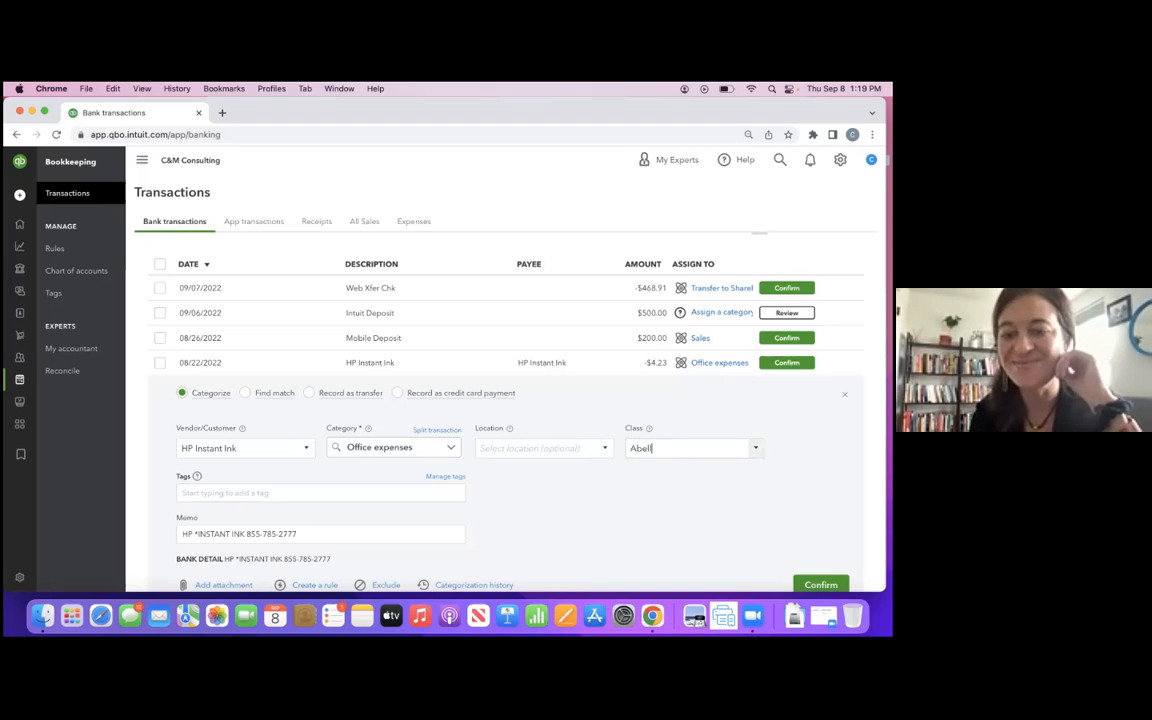
click(787, 363)
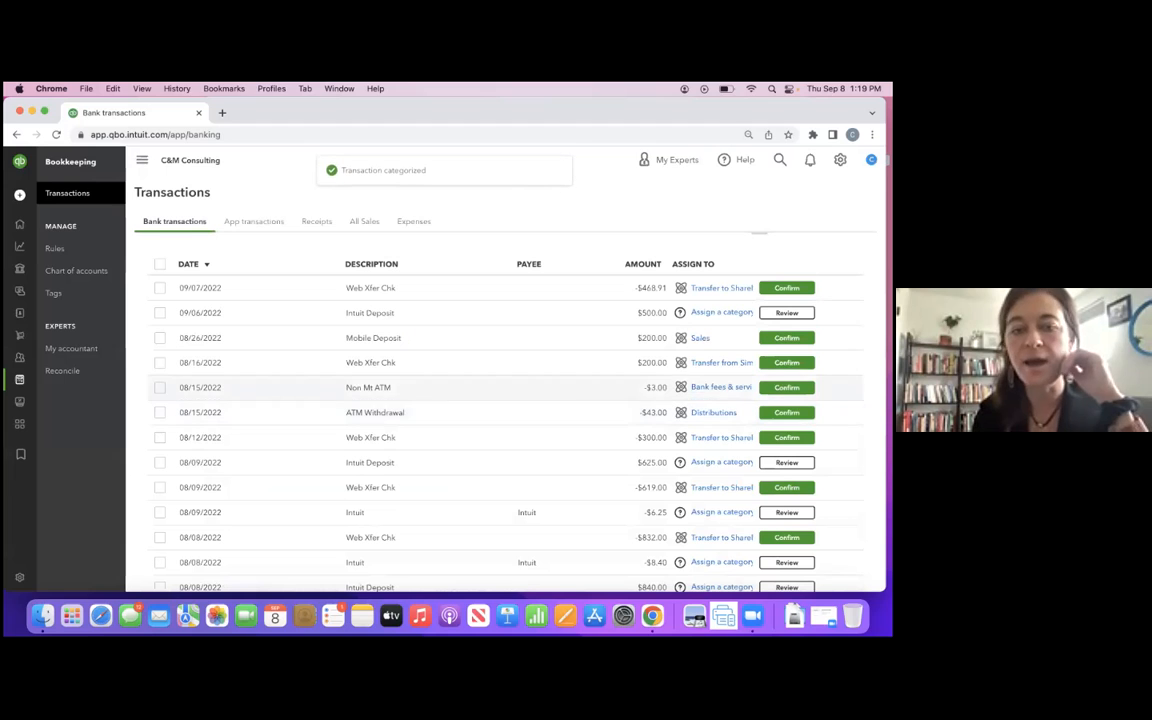
- On the 08/09/2022 Intuit Deposit of $625.00, add Abell as a new customer and assign the class Abell
scroll(546, 428, down, 3)
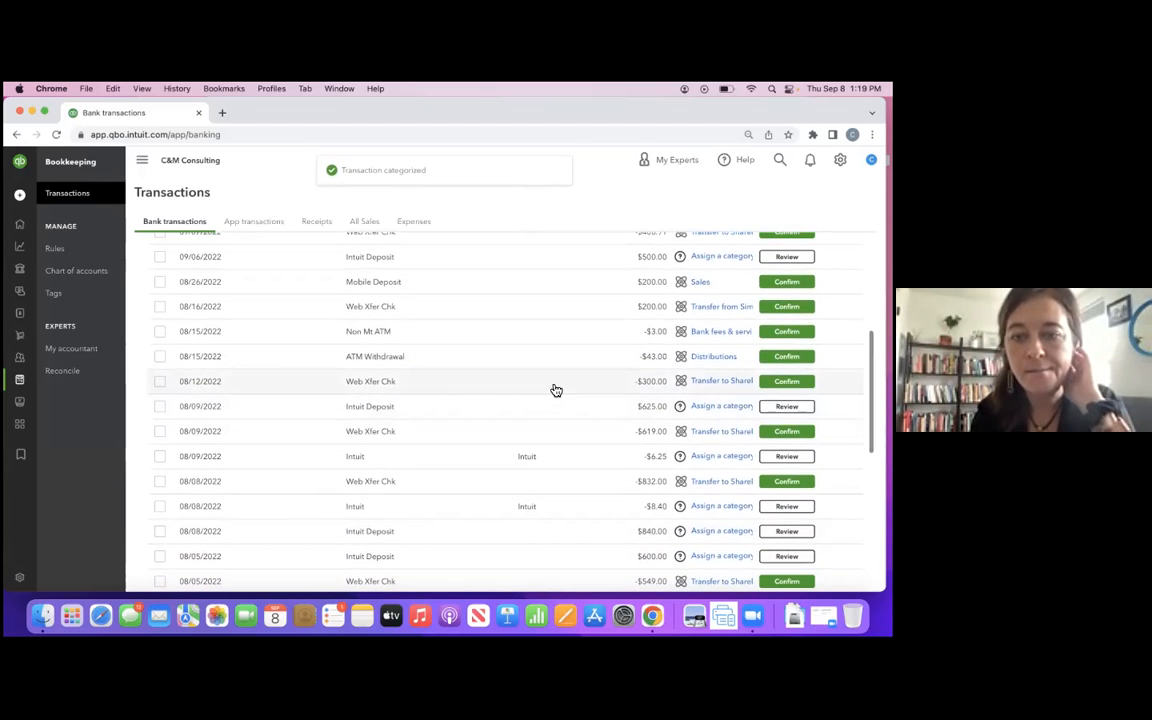
click(543, 417)
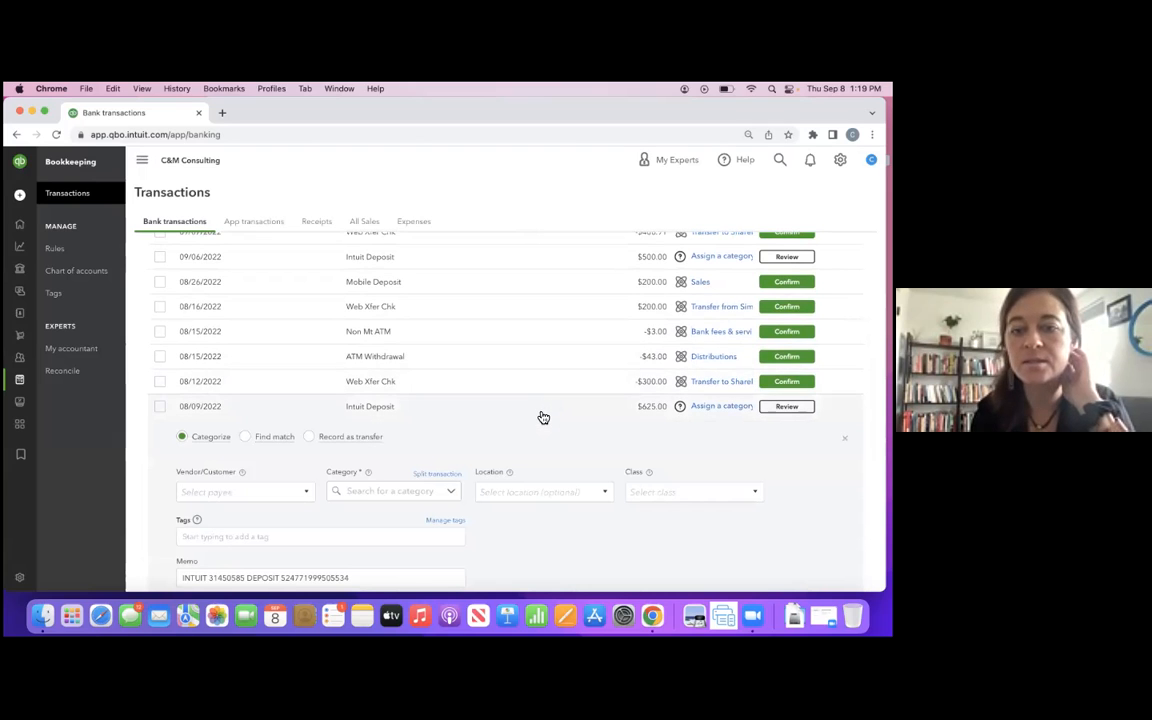
click(249, 491)
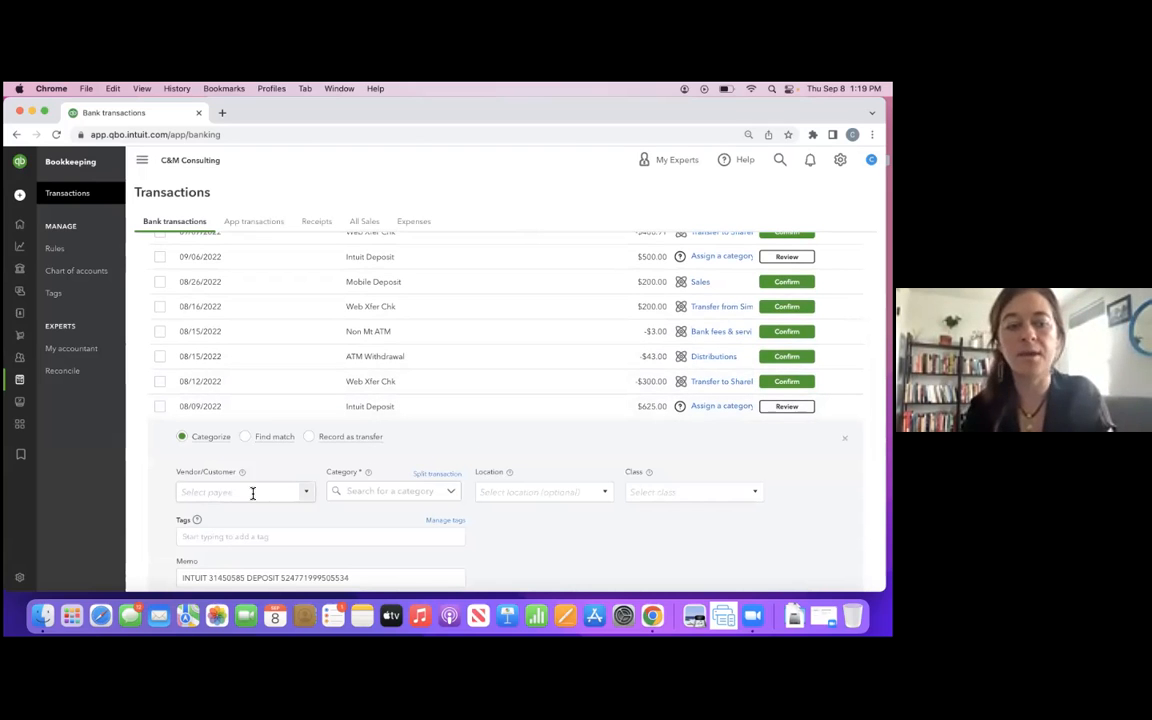
text(Abell)
click(217, 511)
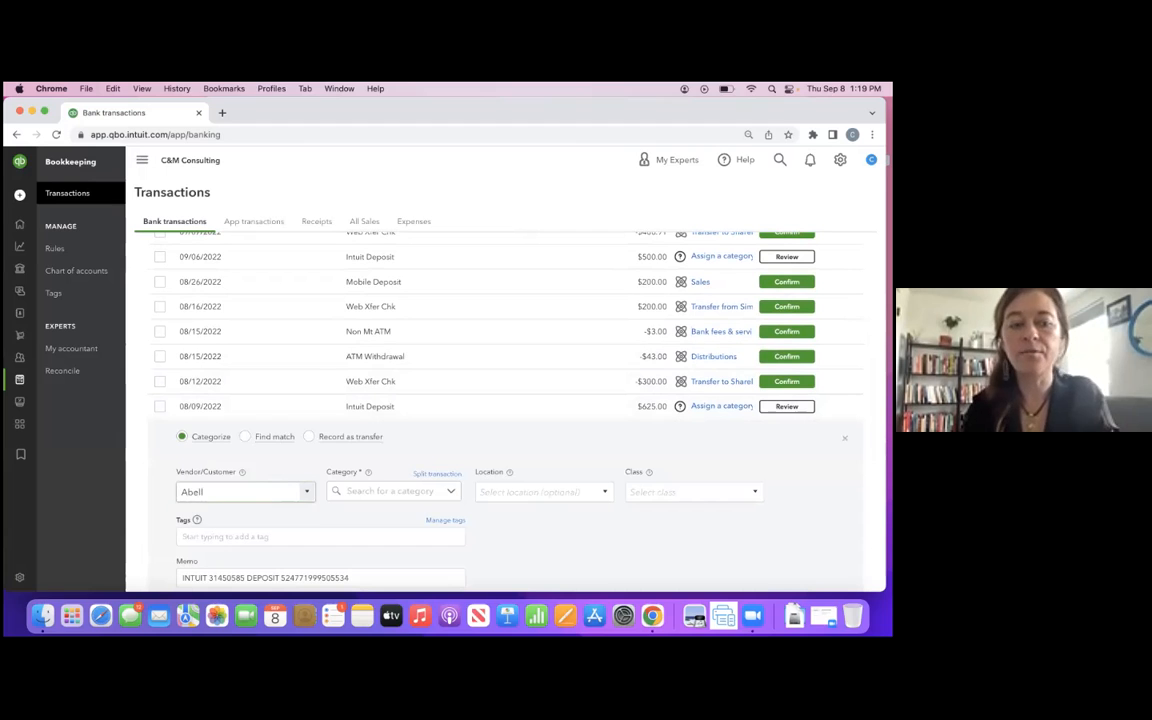
click(340, 370)
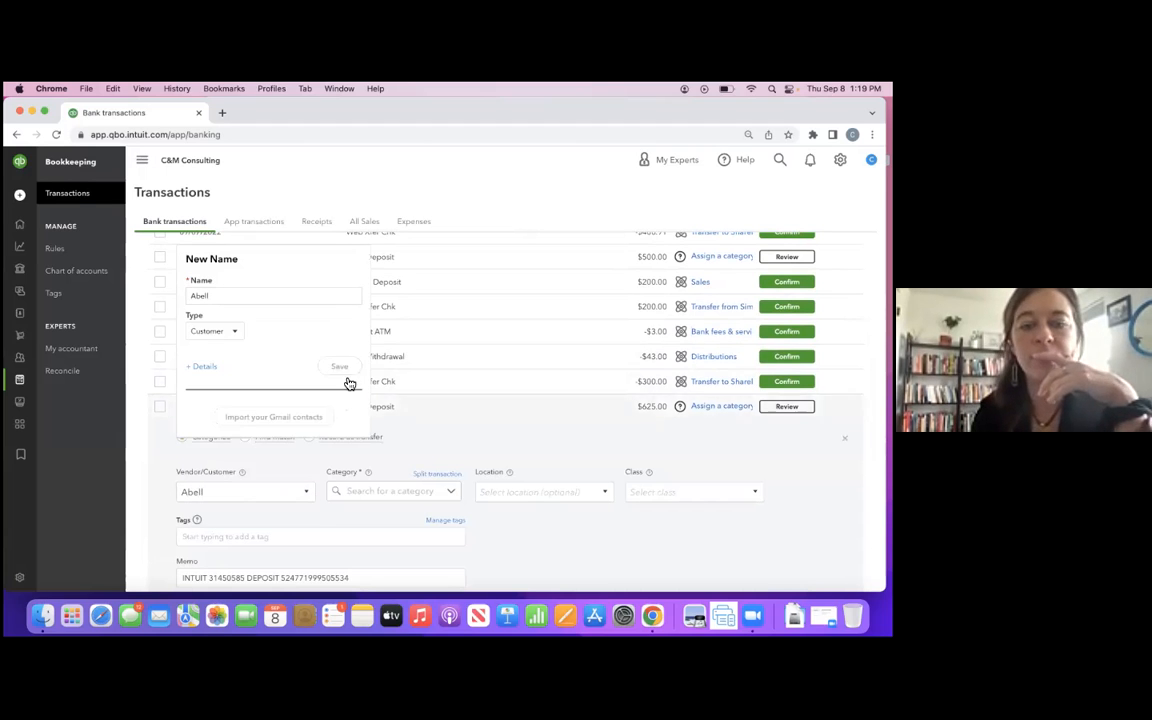
click(652, 491)
text(Abell)
click(645, 532)
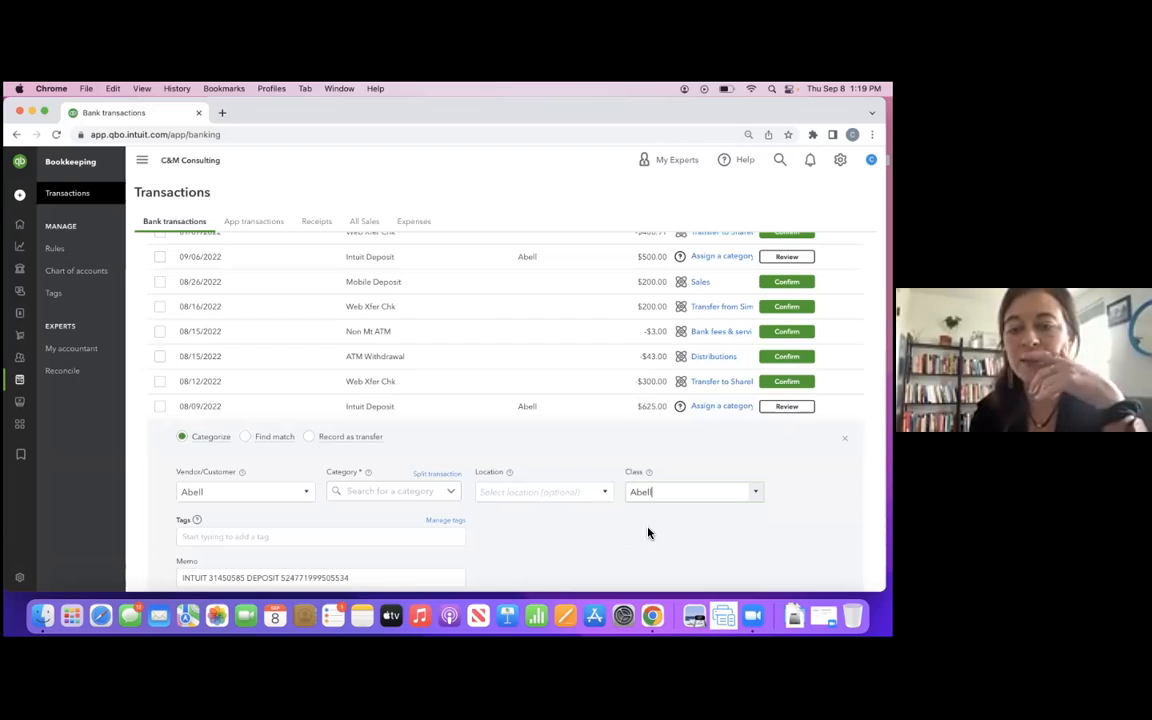
- Search the categories for Grant in the 08/09/2022 Intuit Deposit
scroll(420, 431, down, 2)
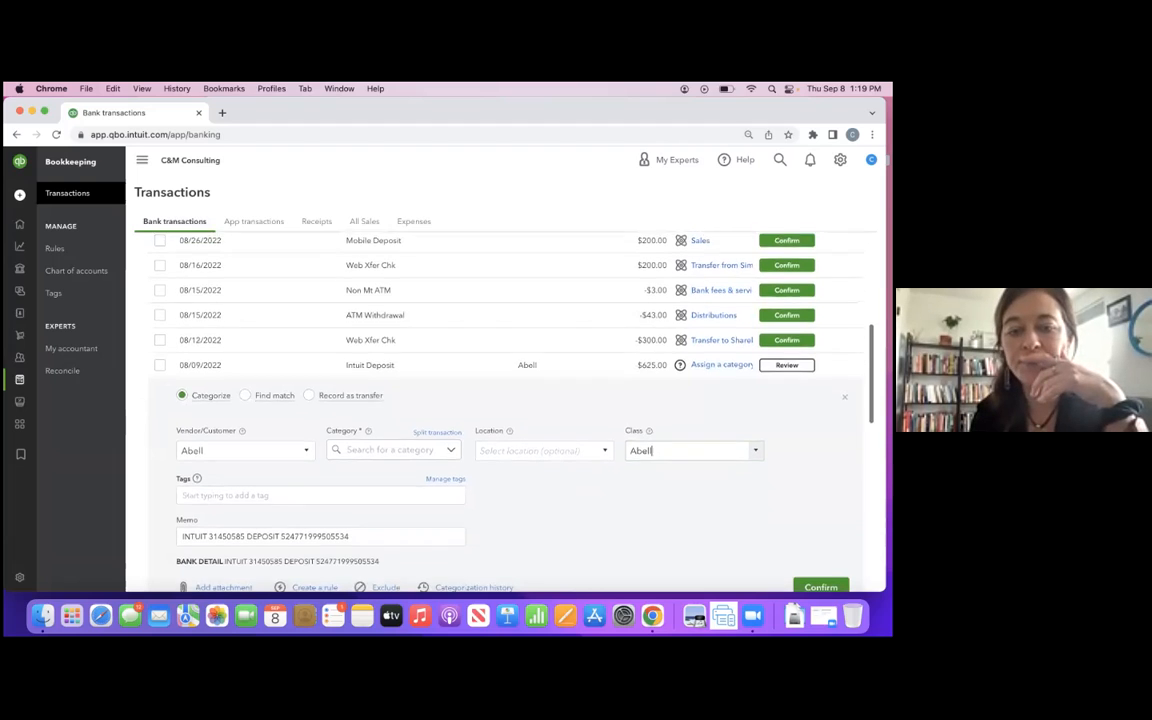
click(420, 433)
text(gros)
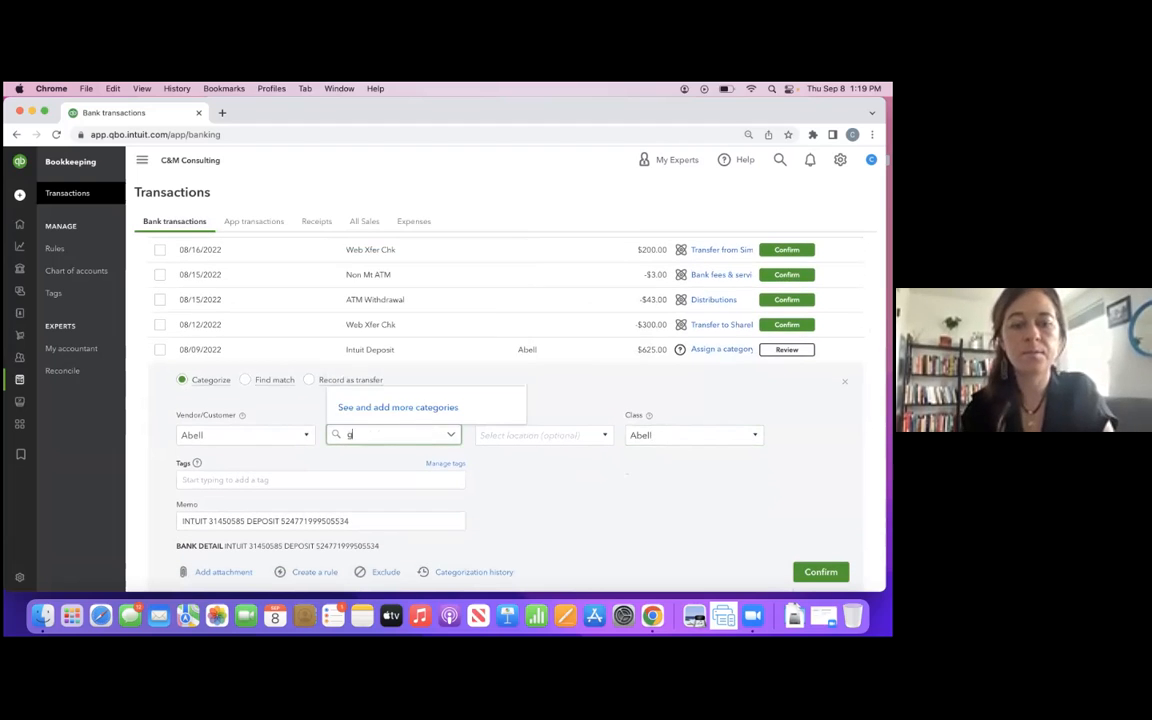
key(BackSpace)
key(BackSpace)
key(BackSpace)
key(BackSpace)
text(Grant)
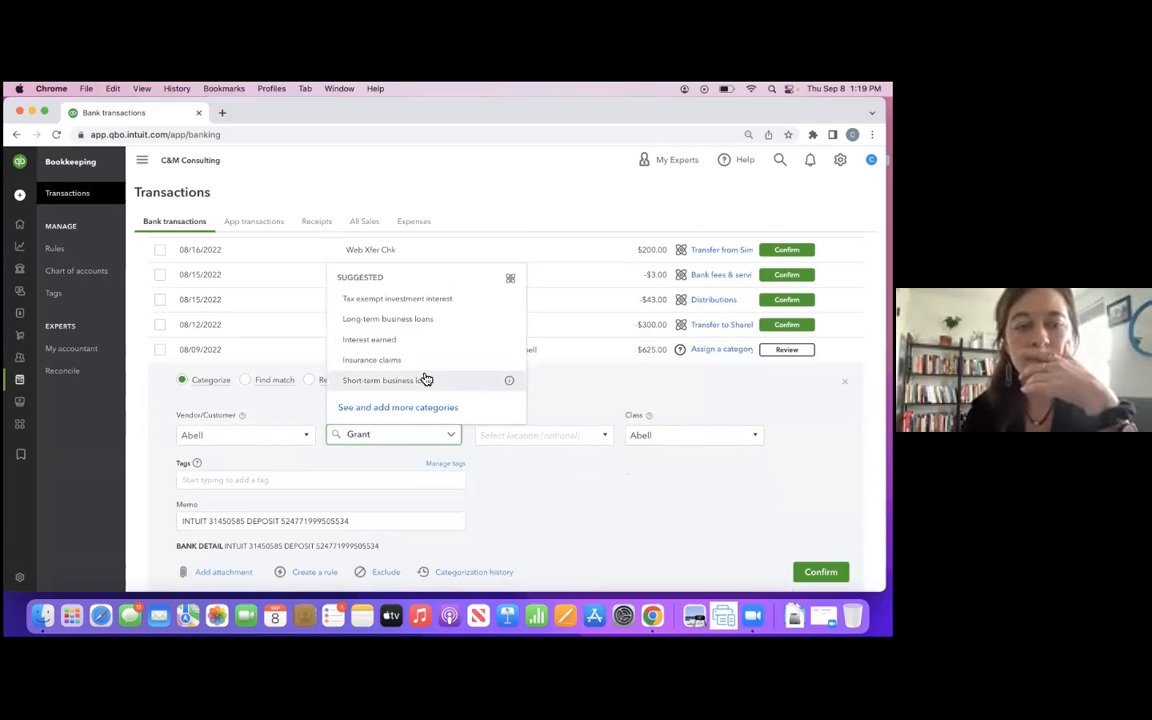
- Choose Sales from the Income categories for the 08/09/2022 Intuit Deposit and confirm the transaction
click(381, 408)
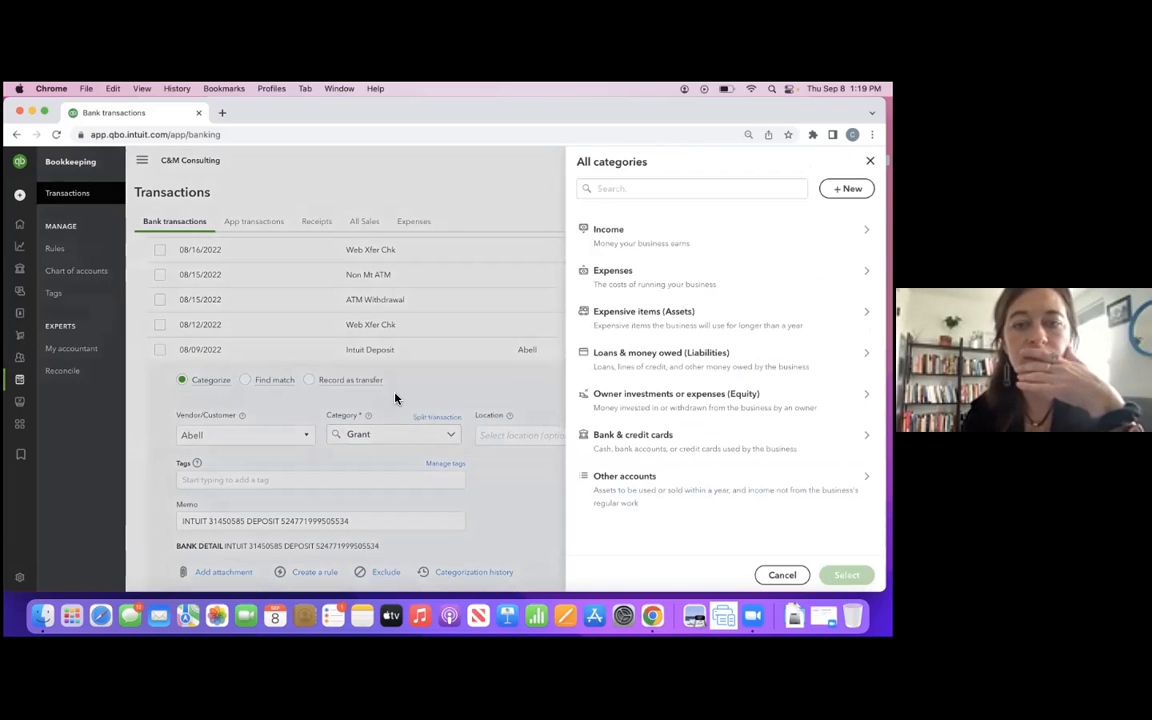
click(645, 235)
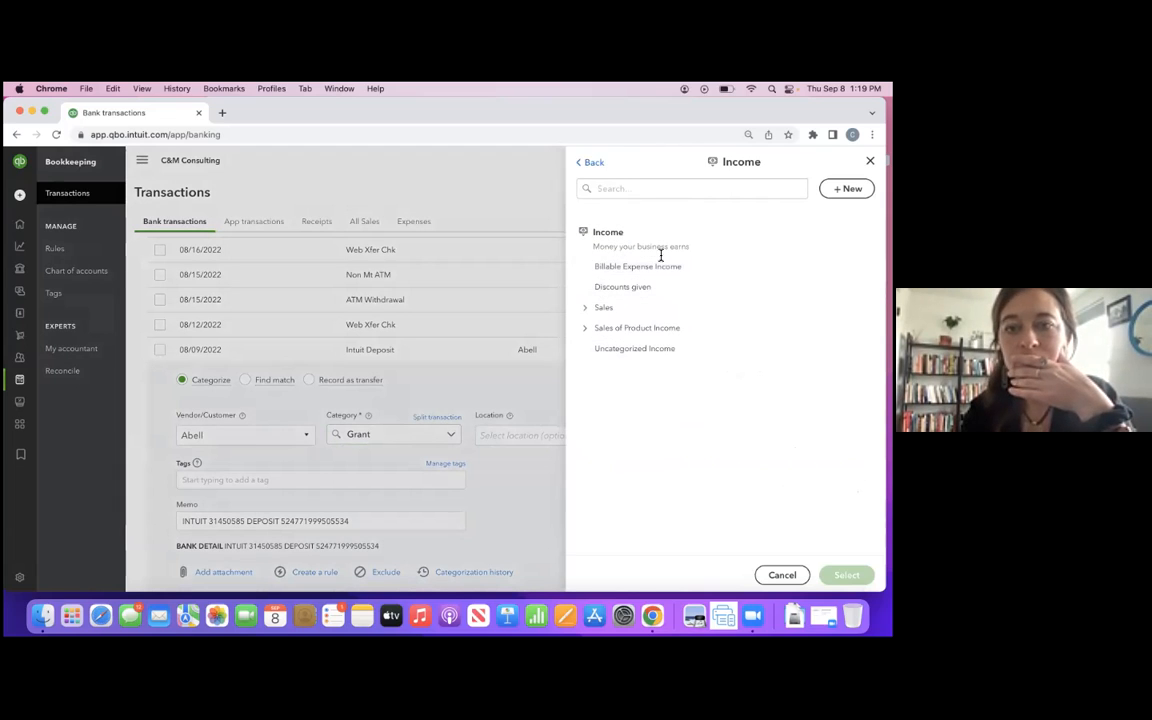
click(647, 311)
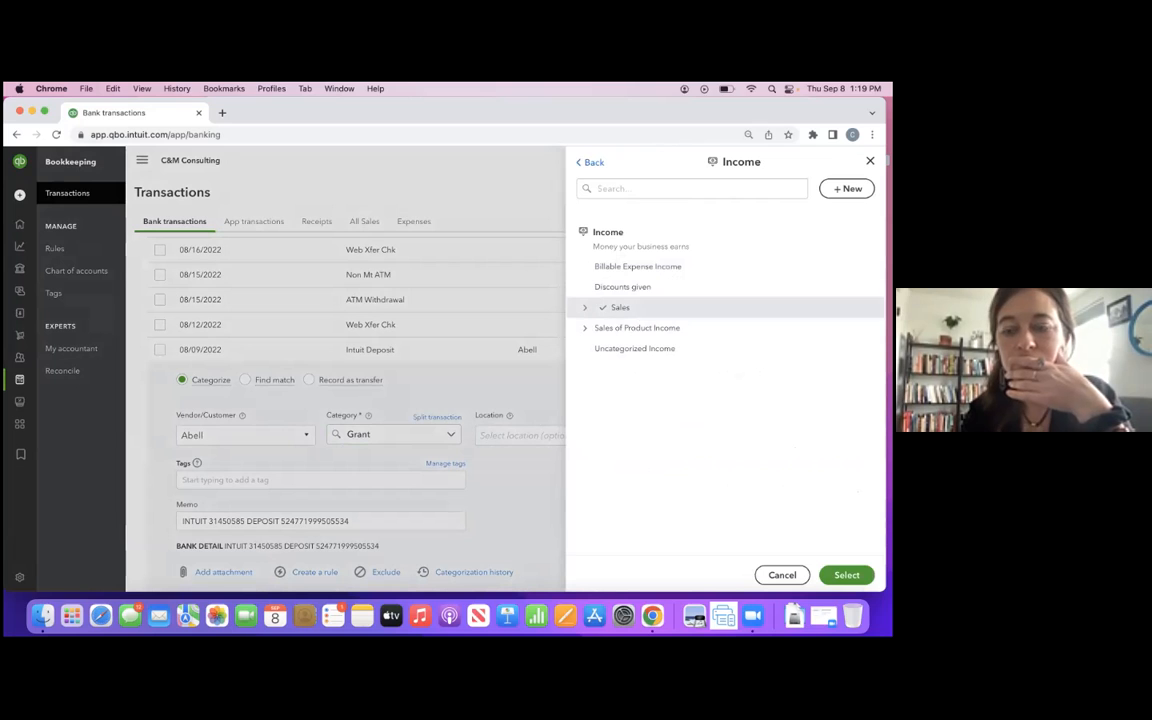
click(847, 575)
click(820, 571)
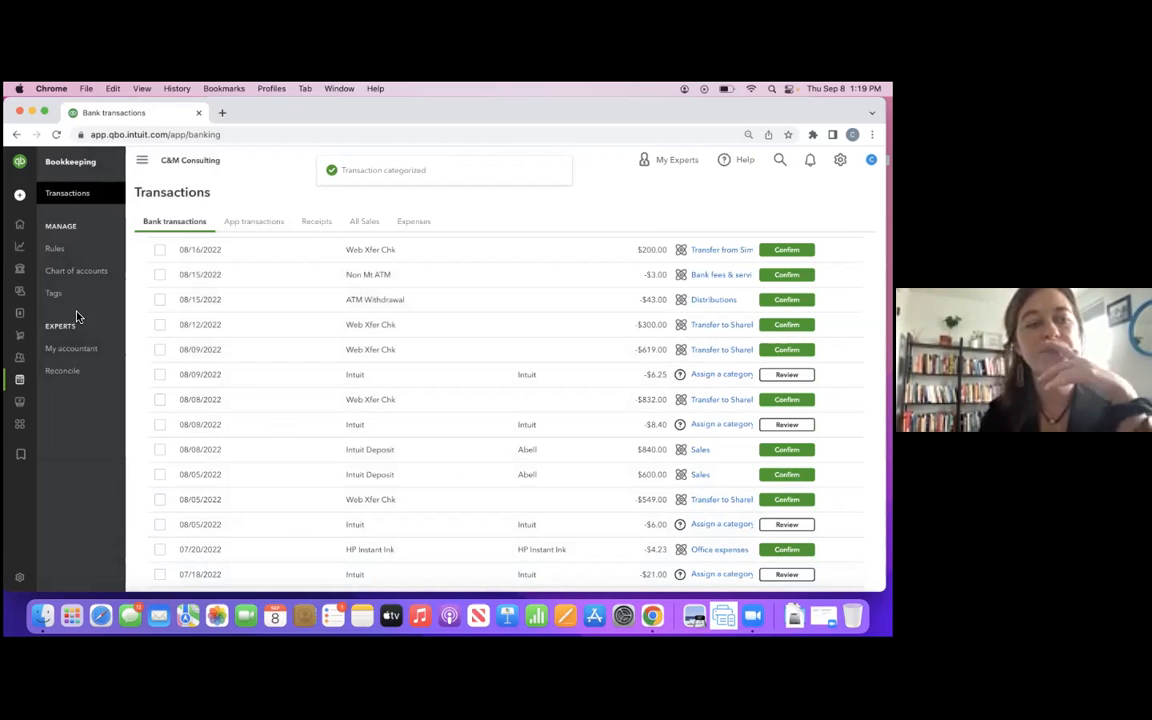
- Open the Profit and Loss by Location report from the standard reports, reloading the page to load it
mouse_move(23, 334)
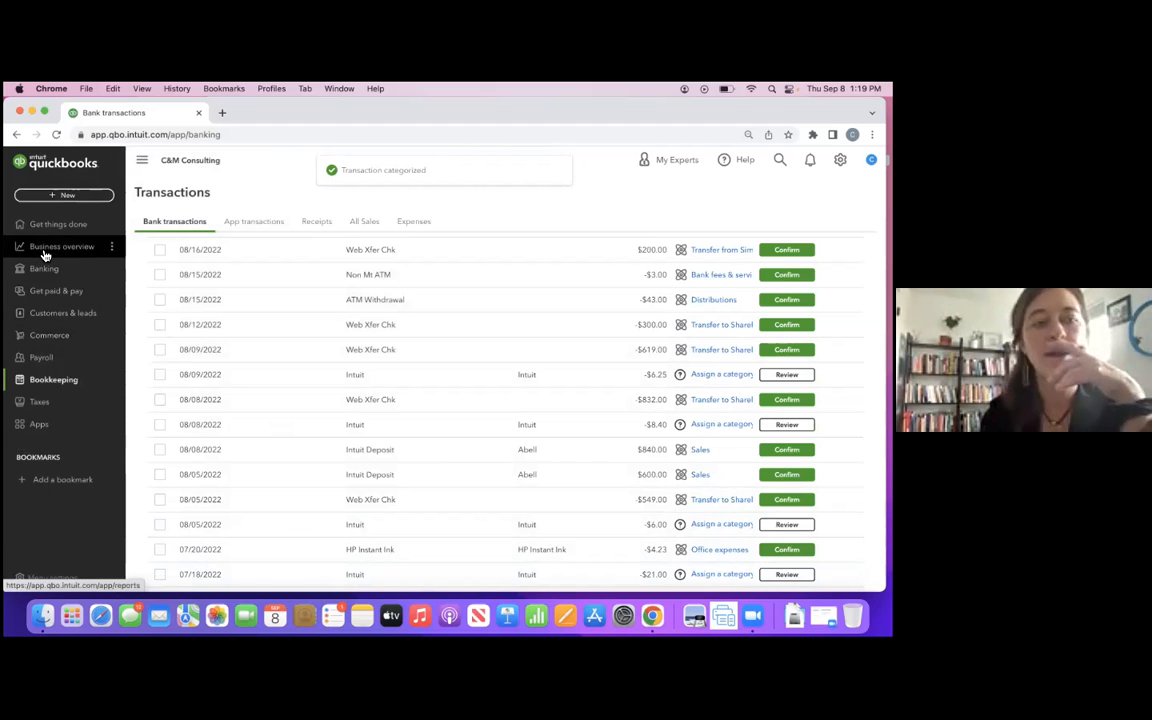
click(42, 255)
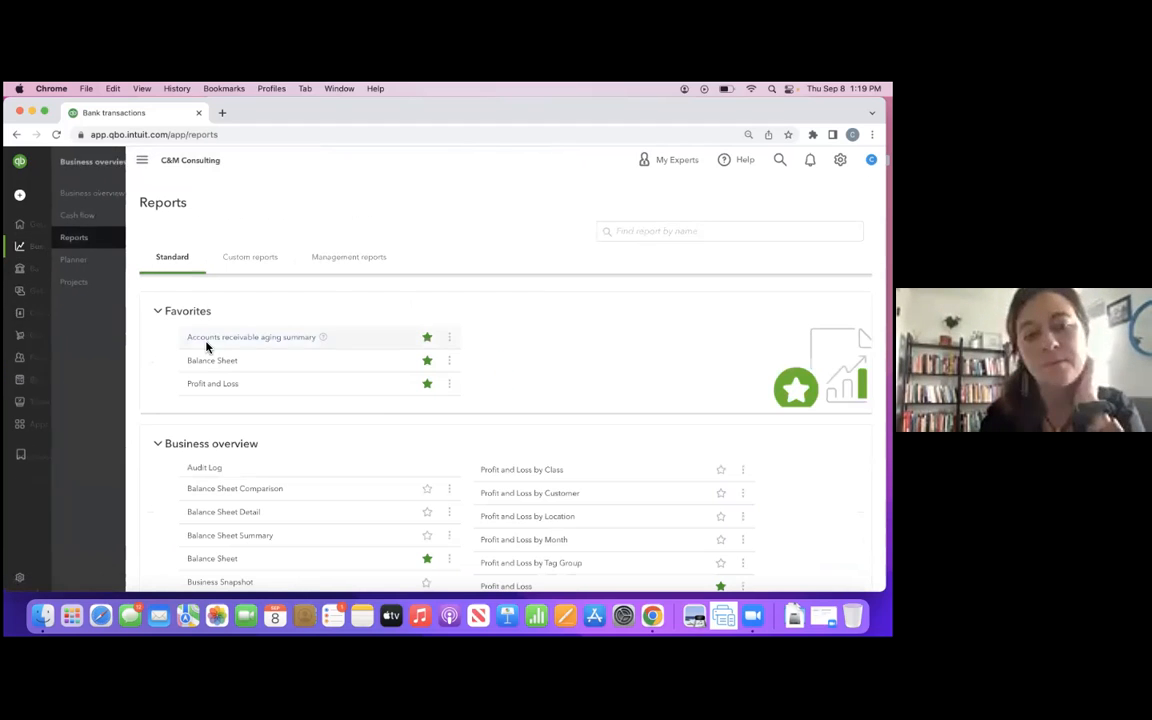
click(216, 388)
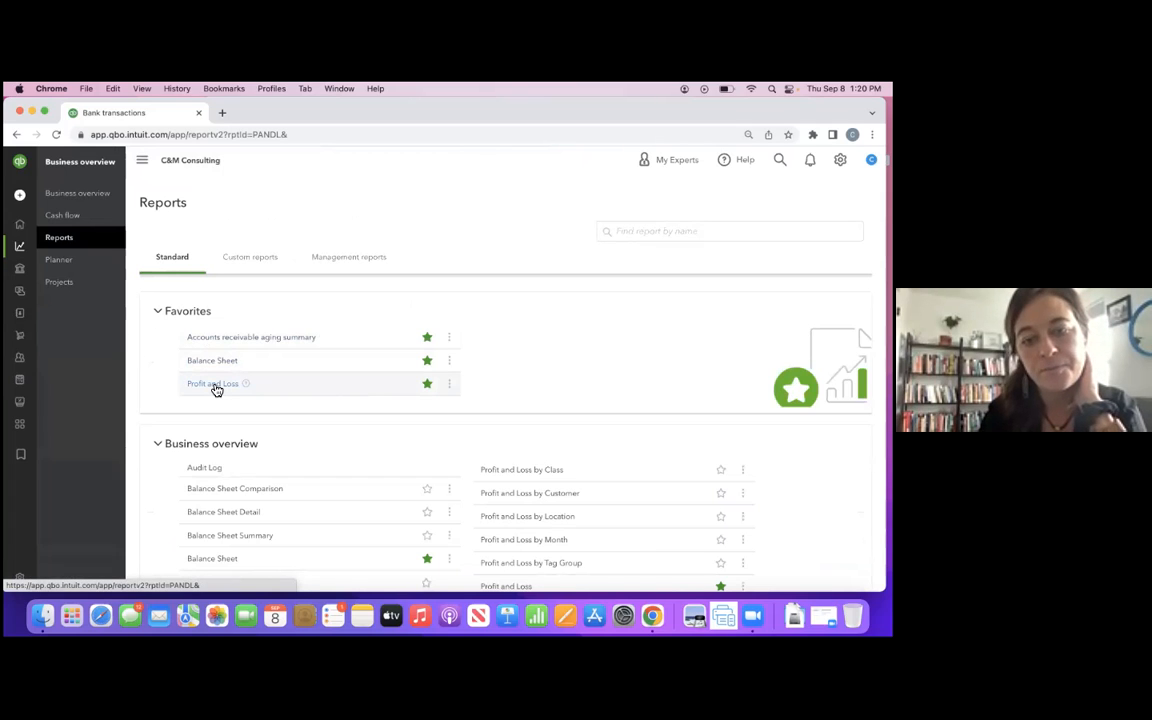
click(543, 518)
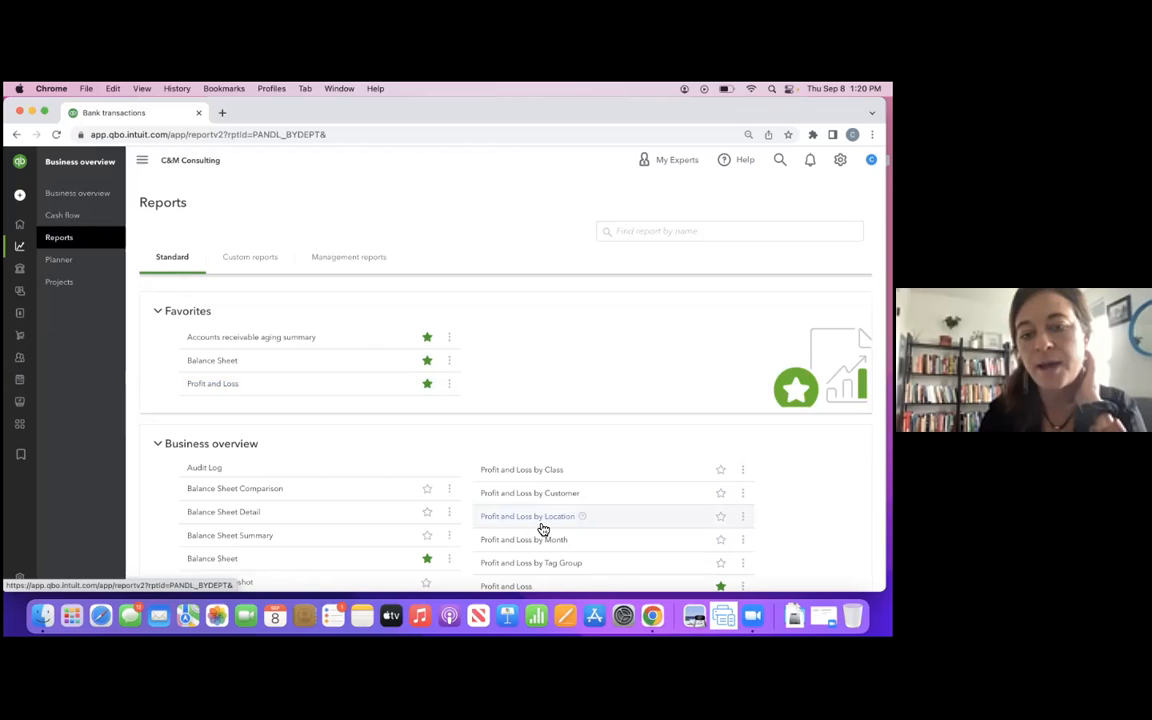
scroll(543, 527, down, 1)
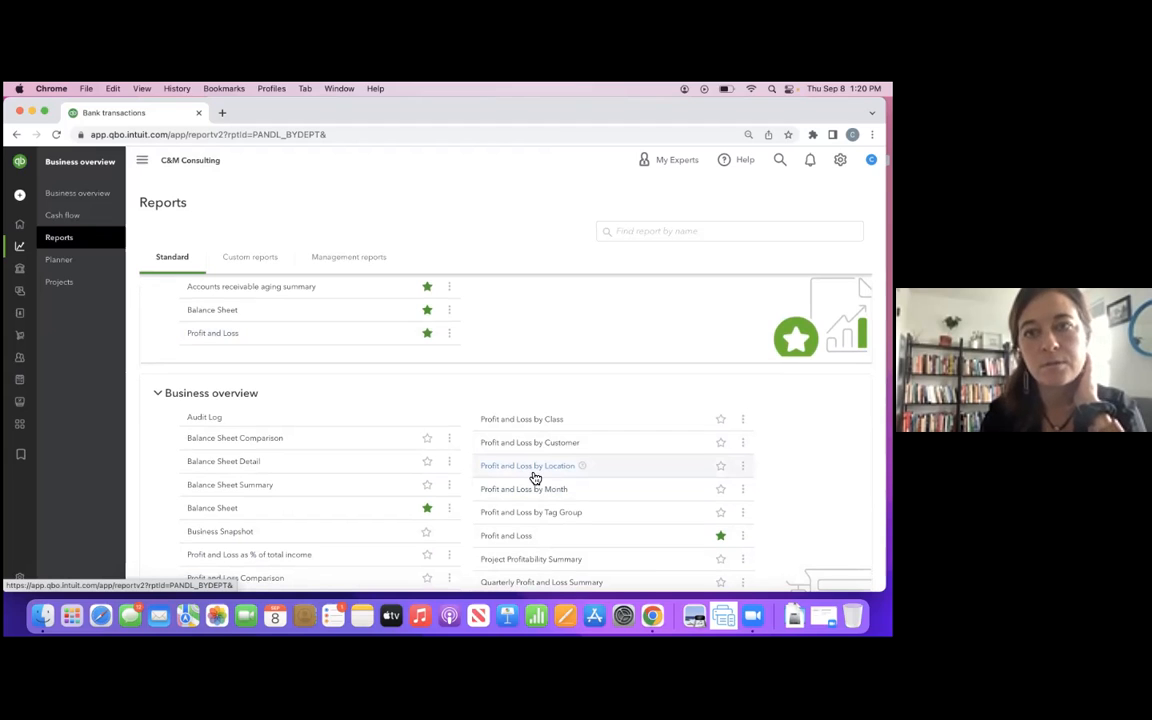
scroll(535, 478, down, 1)
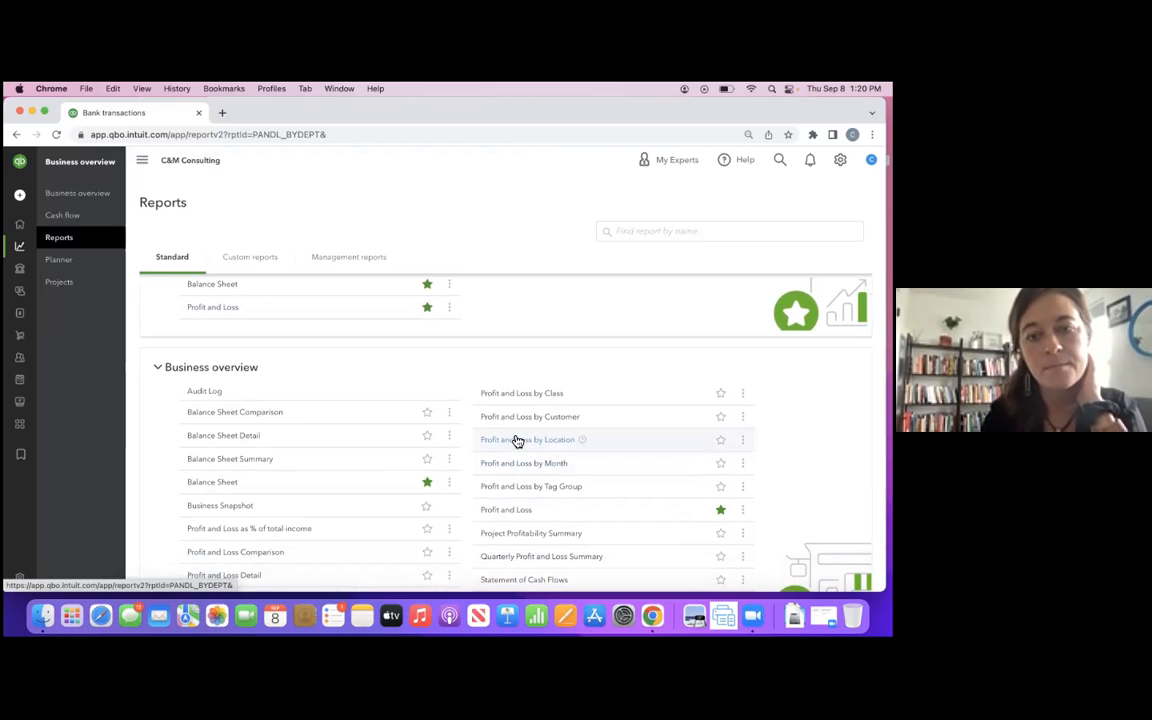
scroll(517, 440, up, 2)
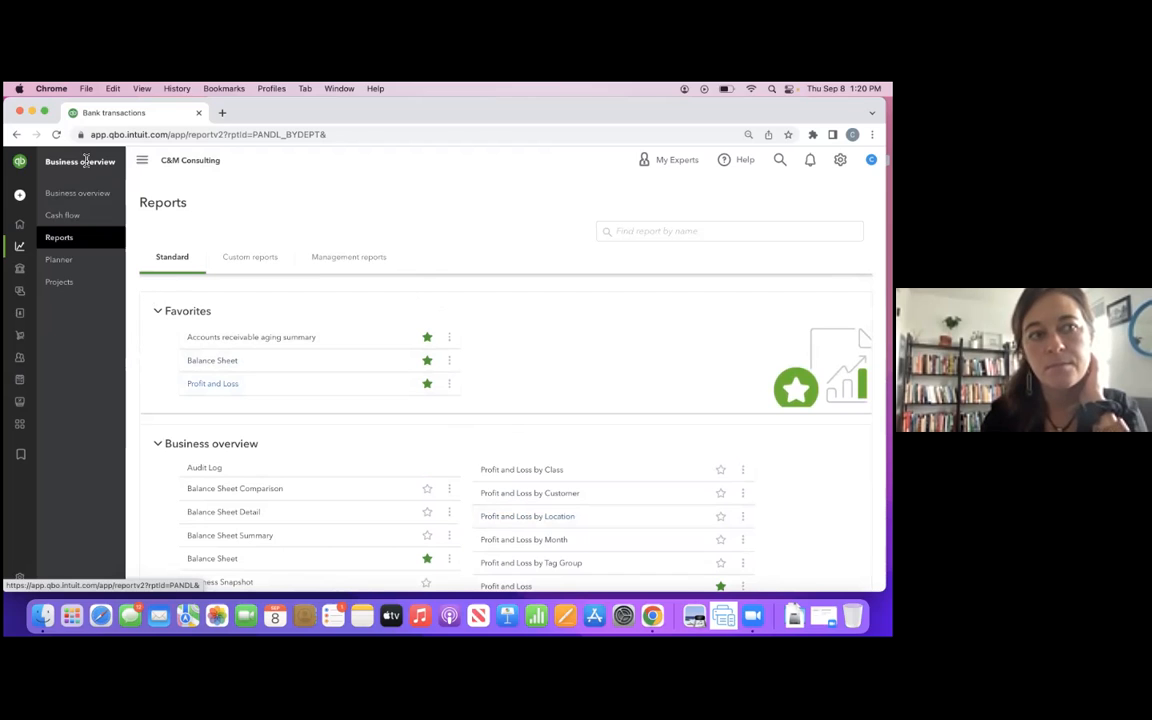
click(57, 135)
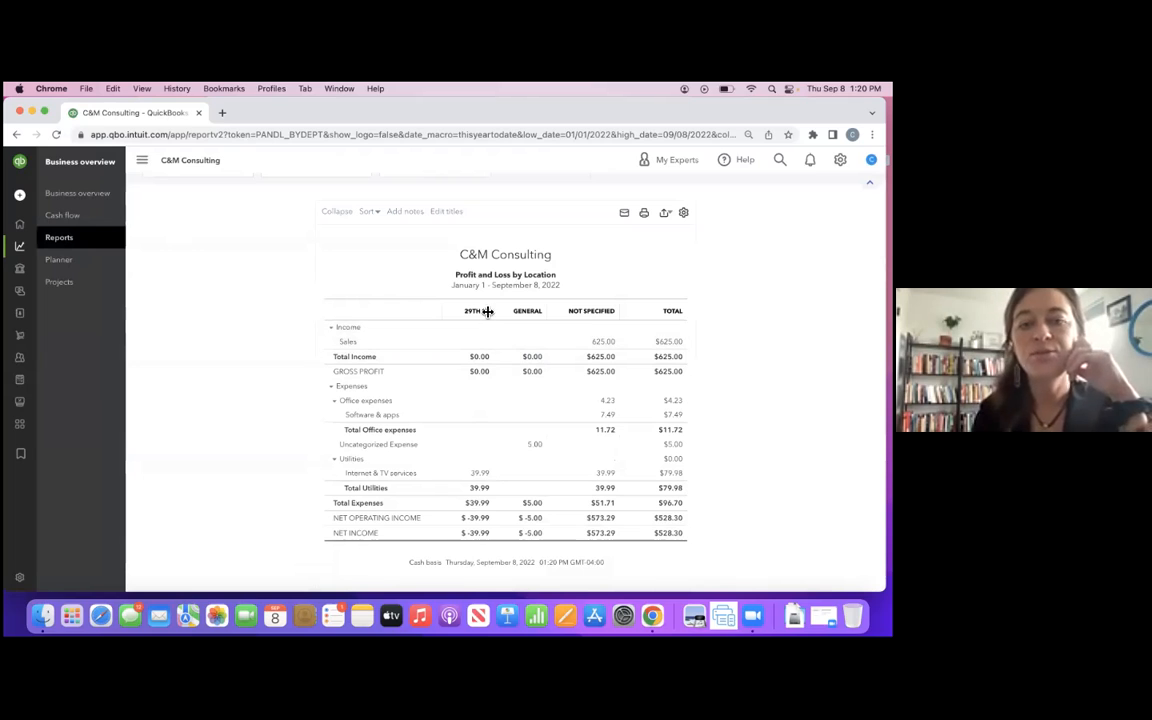
- Customize the Profit and Loss by Location report with a Location filter of 29th St and run it
scroll(499, 473, up, 1)
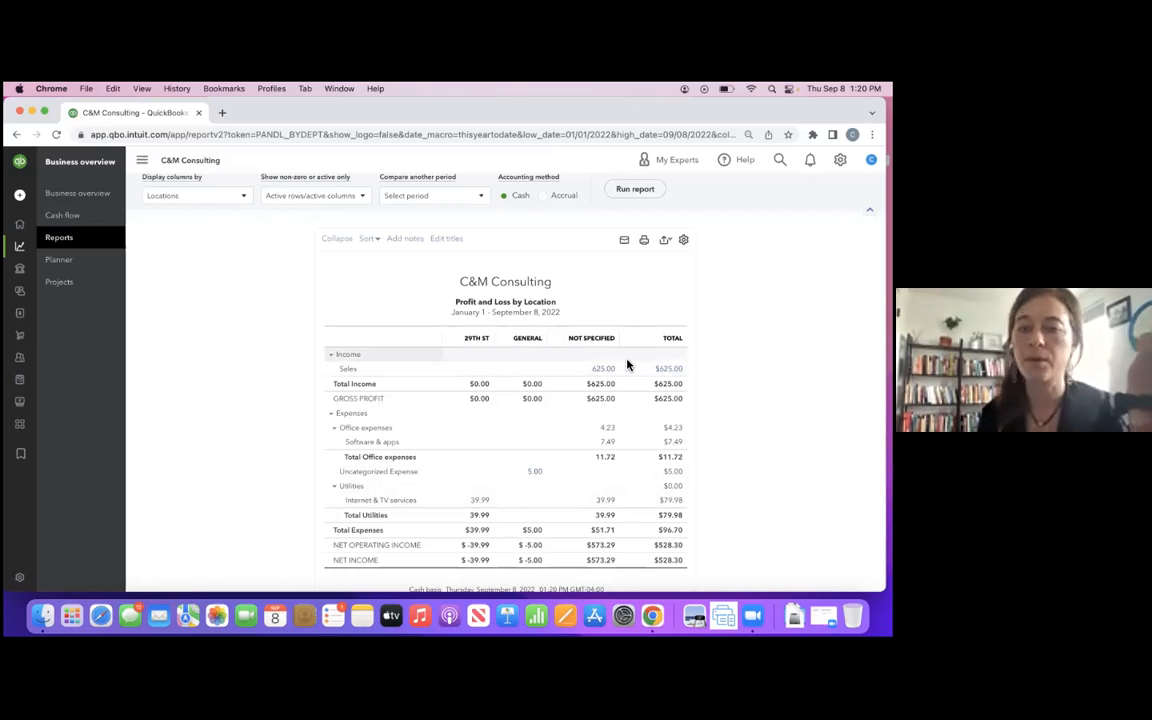
scroll(630, 348, up, 1)
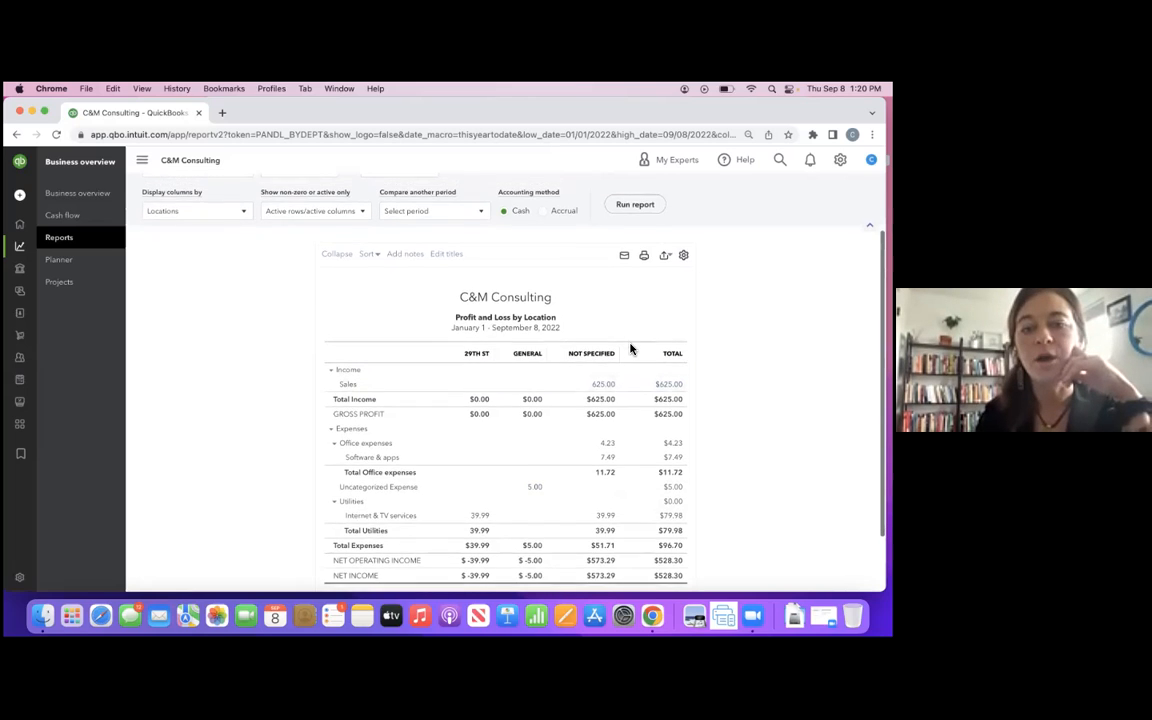
scroll(630, 348, up, 1)
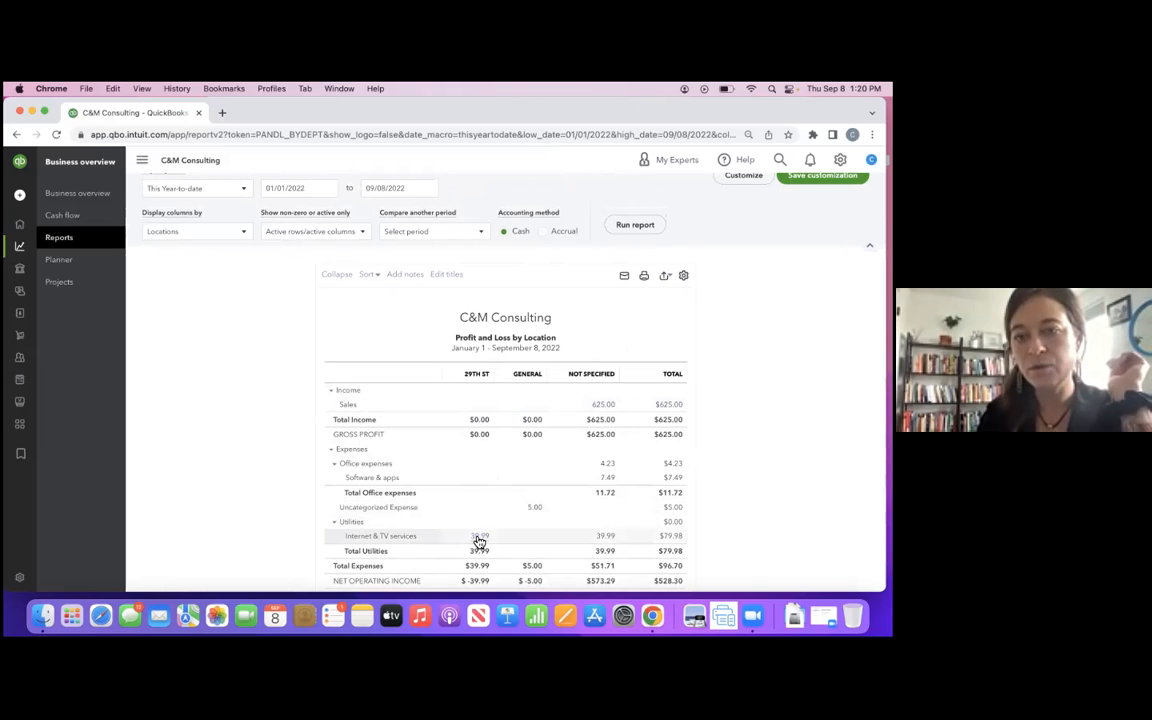
scroll(456, 342, up, 1)
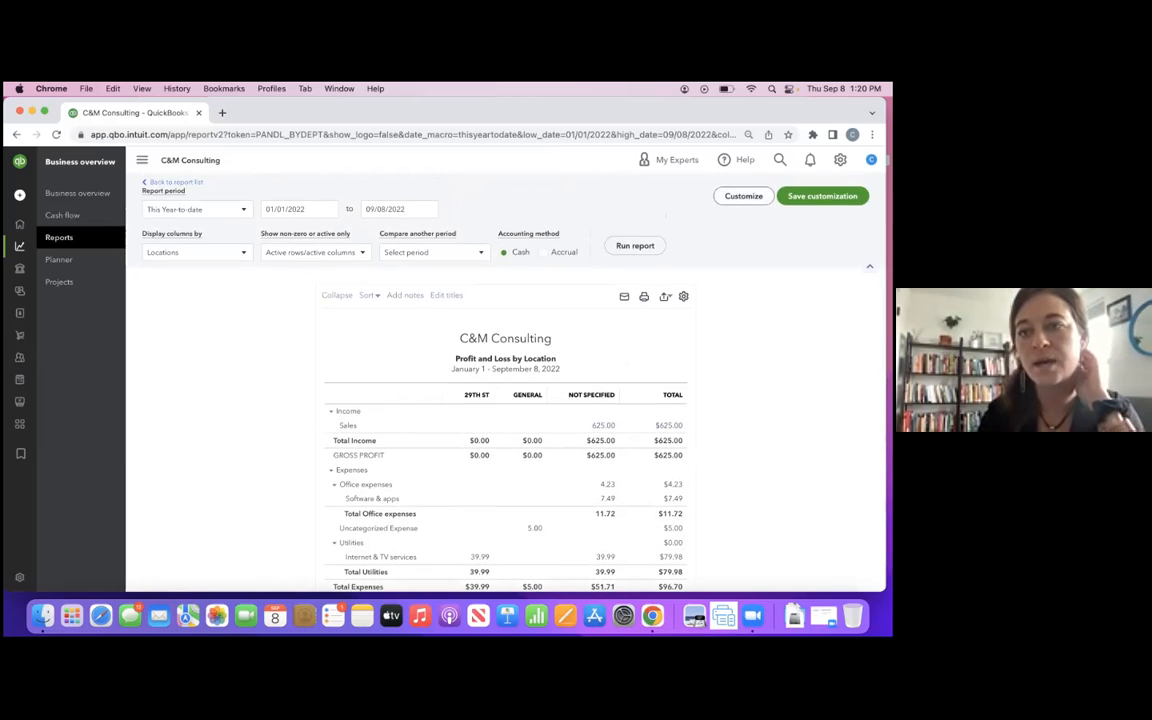
click(743, 196)
click(597, 448)
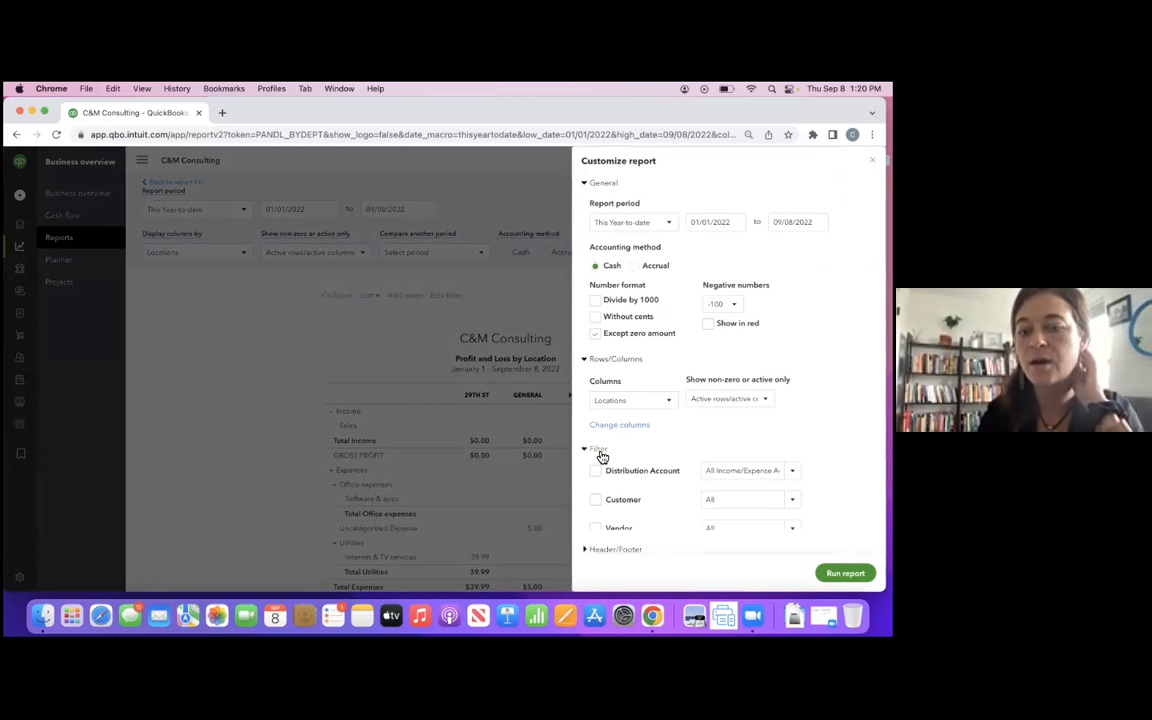
scroll(610, 505, down, 3)
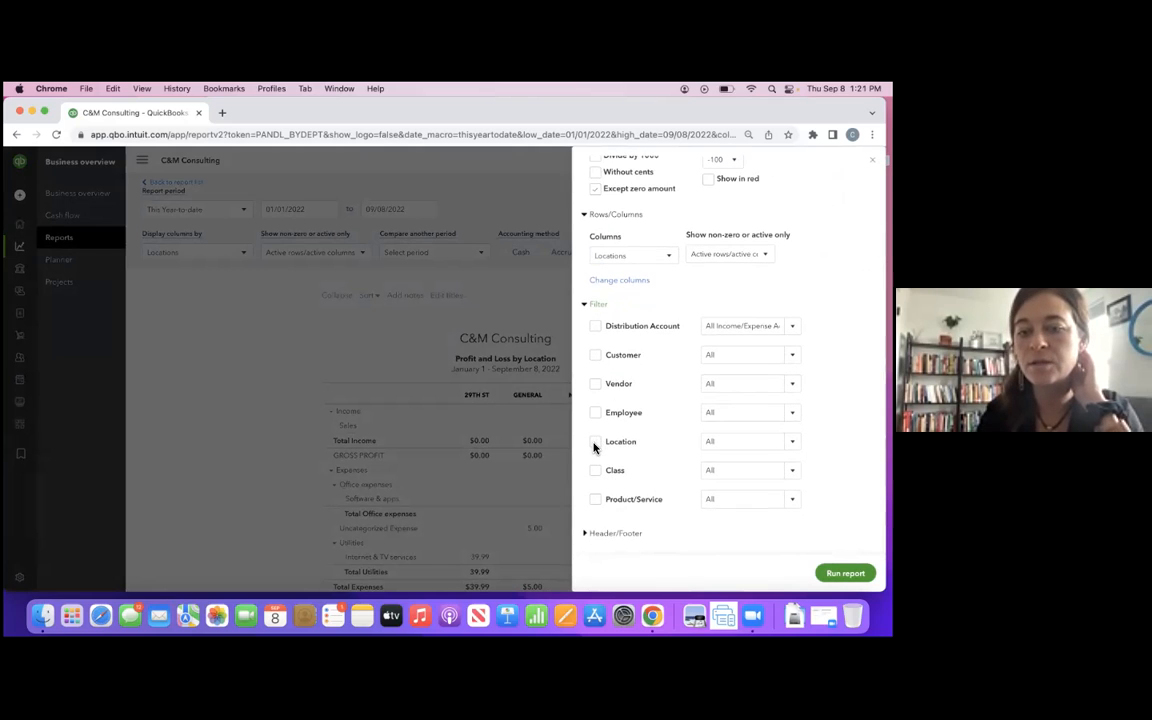
click(735, 441)
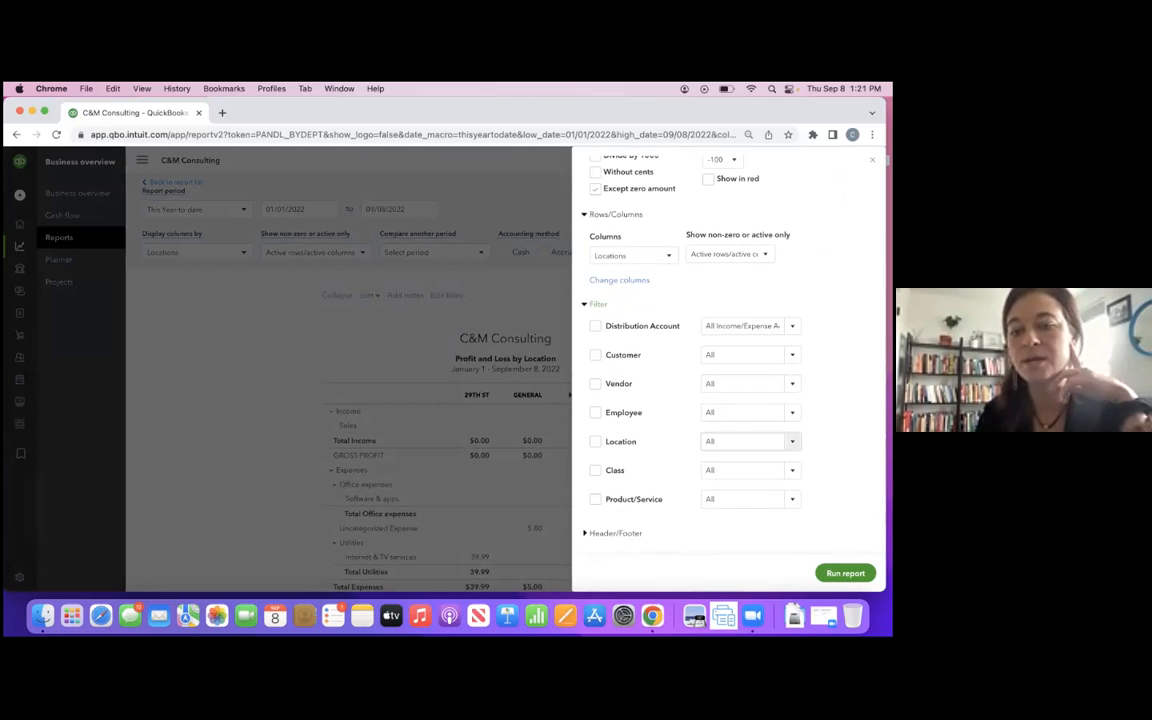
text(29)
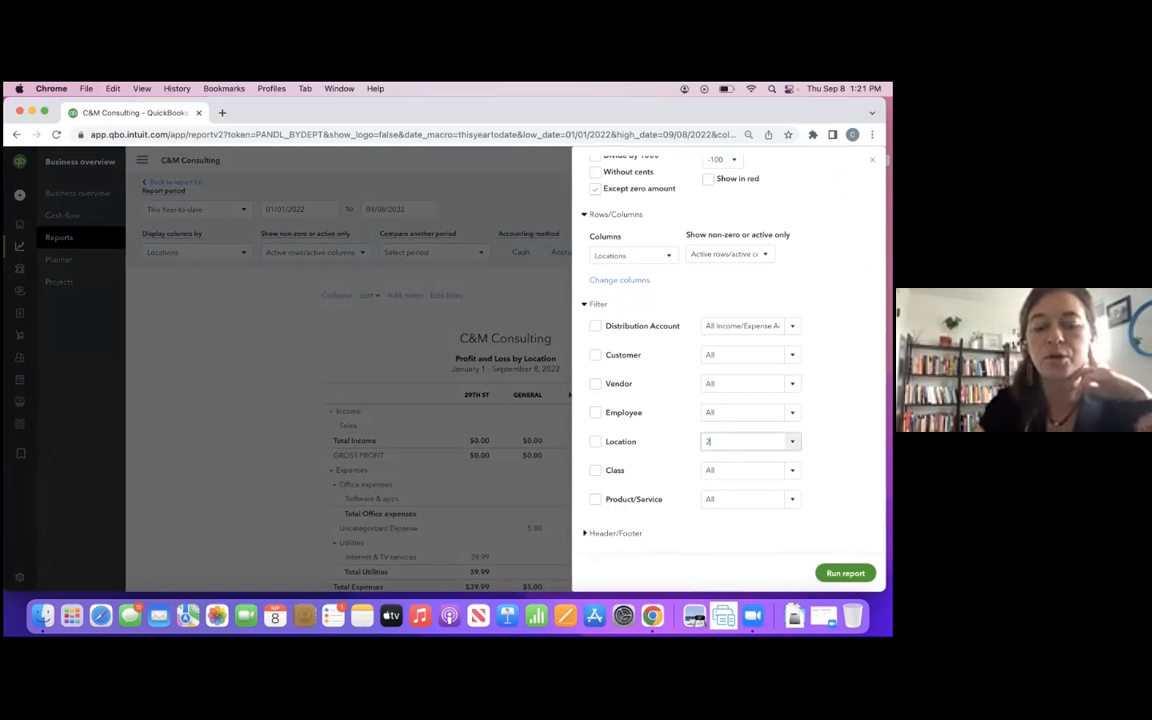
key(Return)
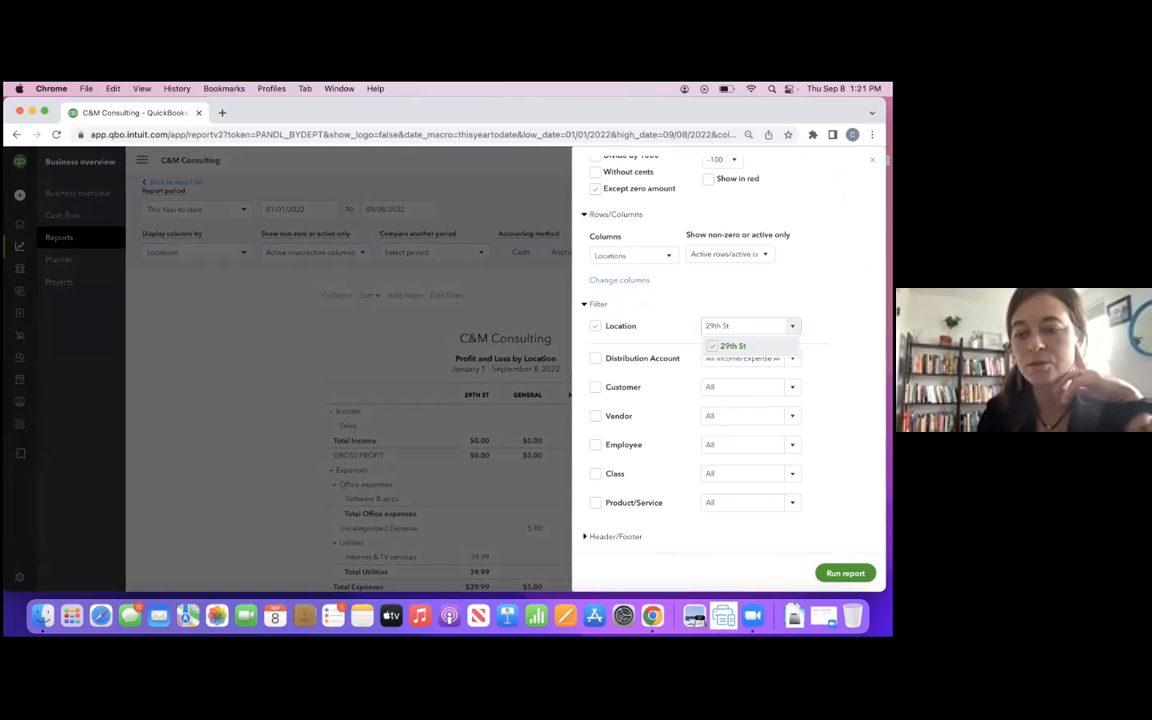
click(845, 573)
scroll(652, 494, down, 2)
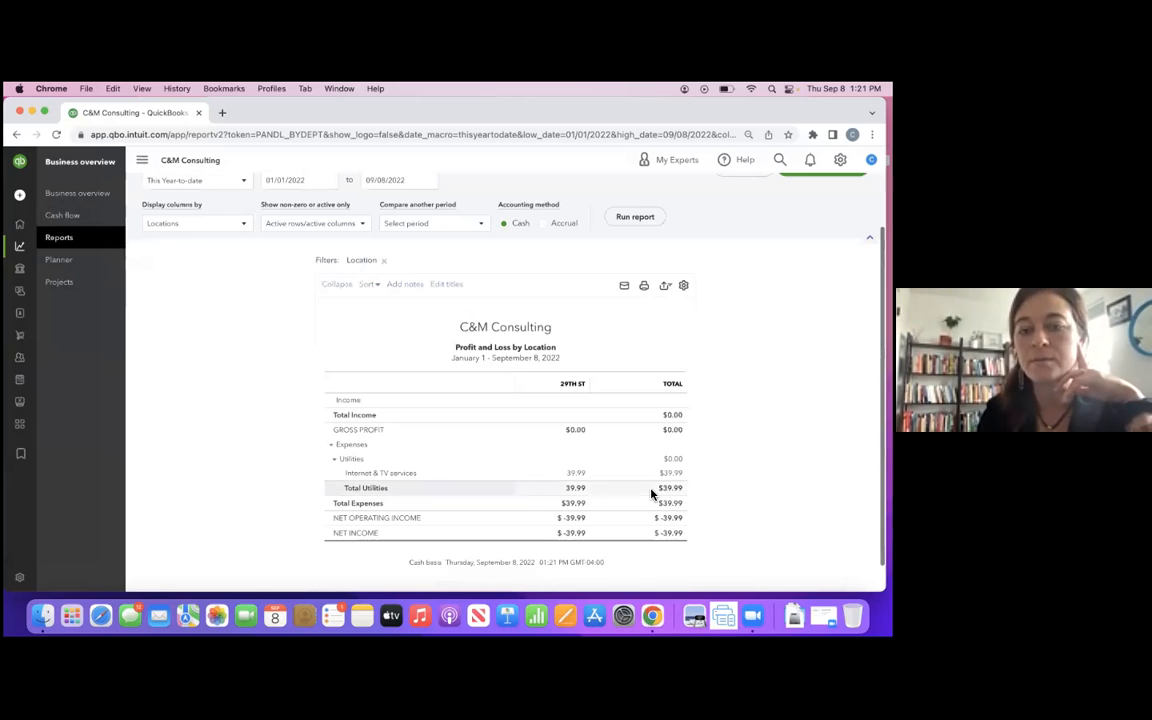
scroll(171, 285, up, 1)
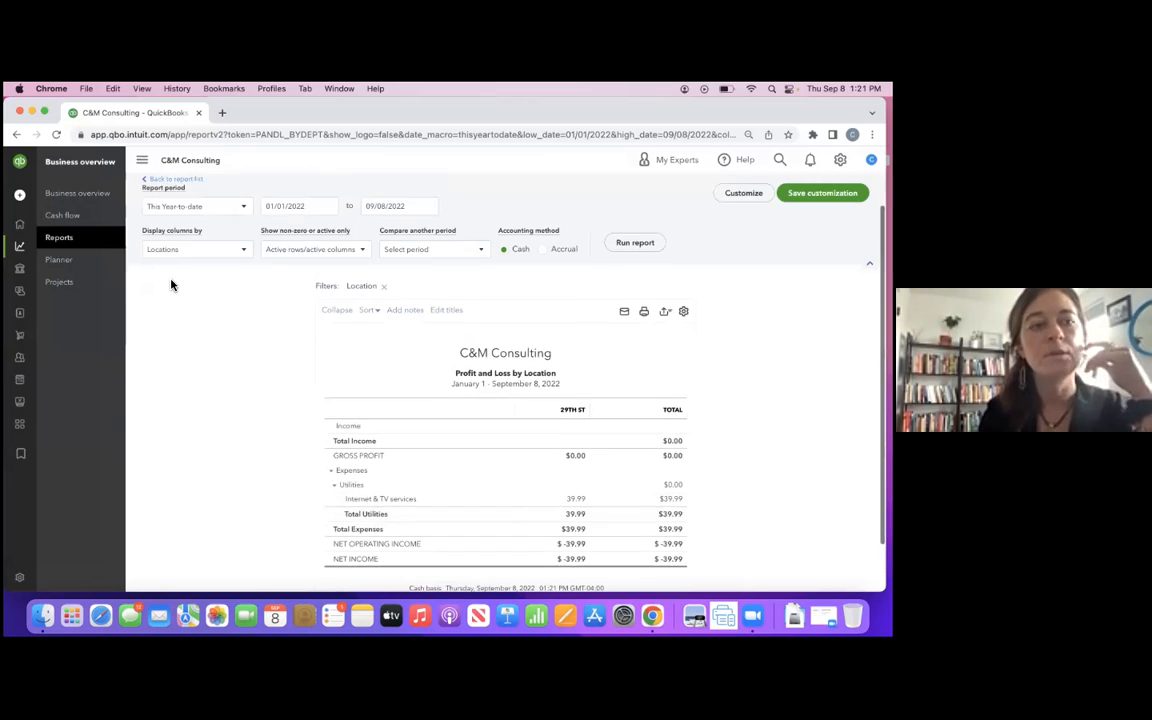
- Open the Profit and Loss by Class report from the report list and return to the list after viewing it
scroll(171, 280, up, 2)
click(170, 218)
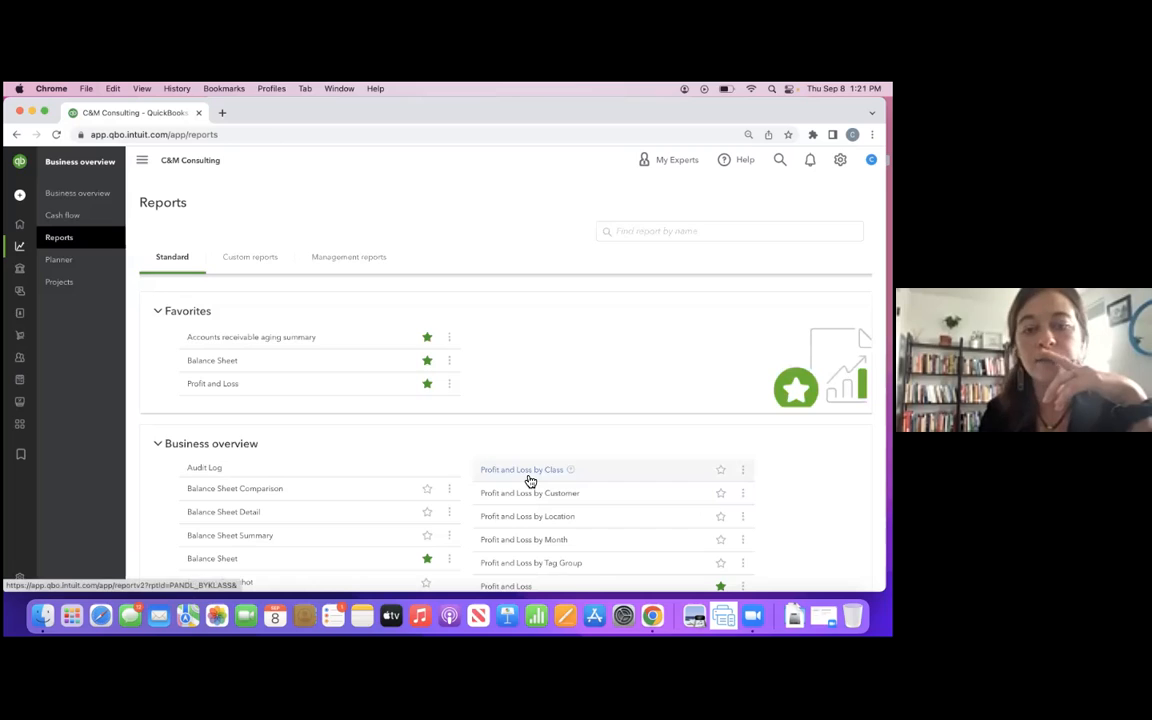
click(530, 481)
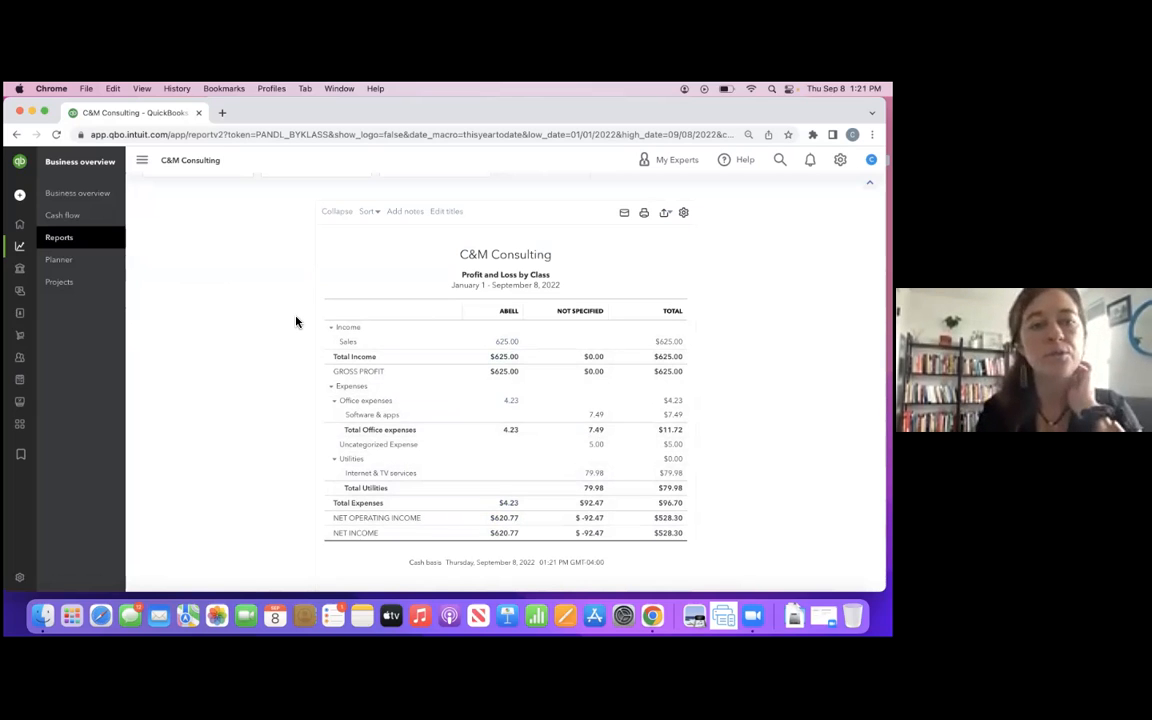
scroll(298, 321, up, 3)
click(196, 221)
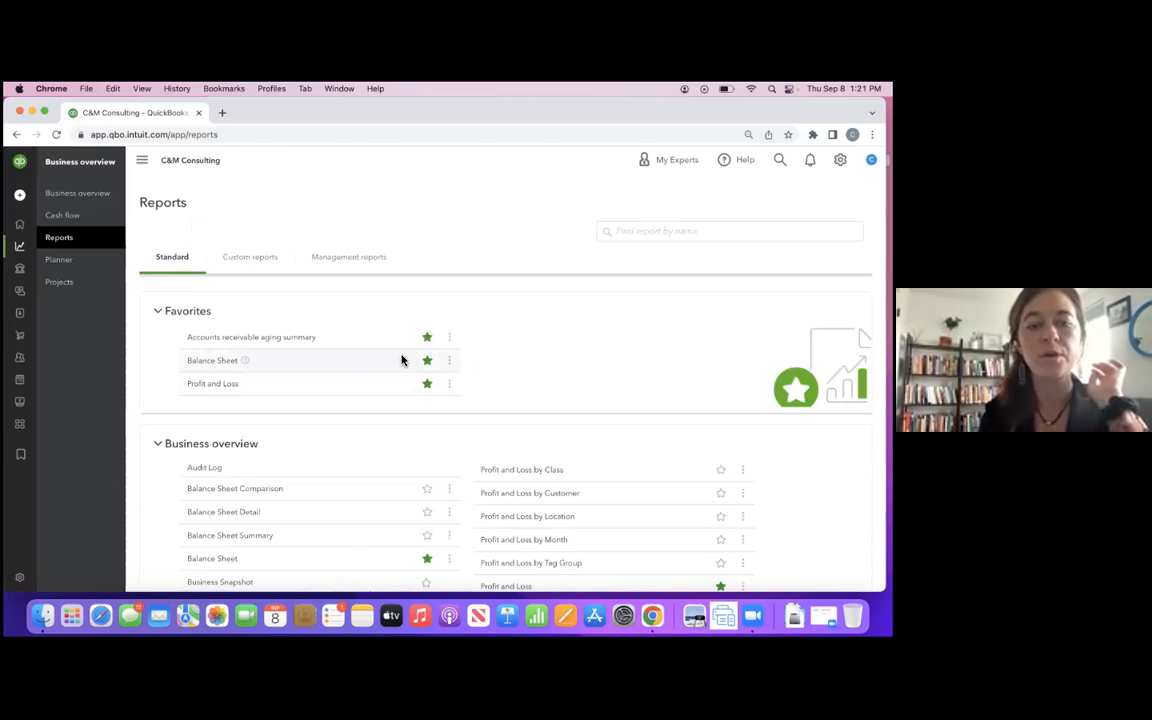
key(ctrl+Right)
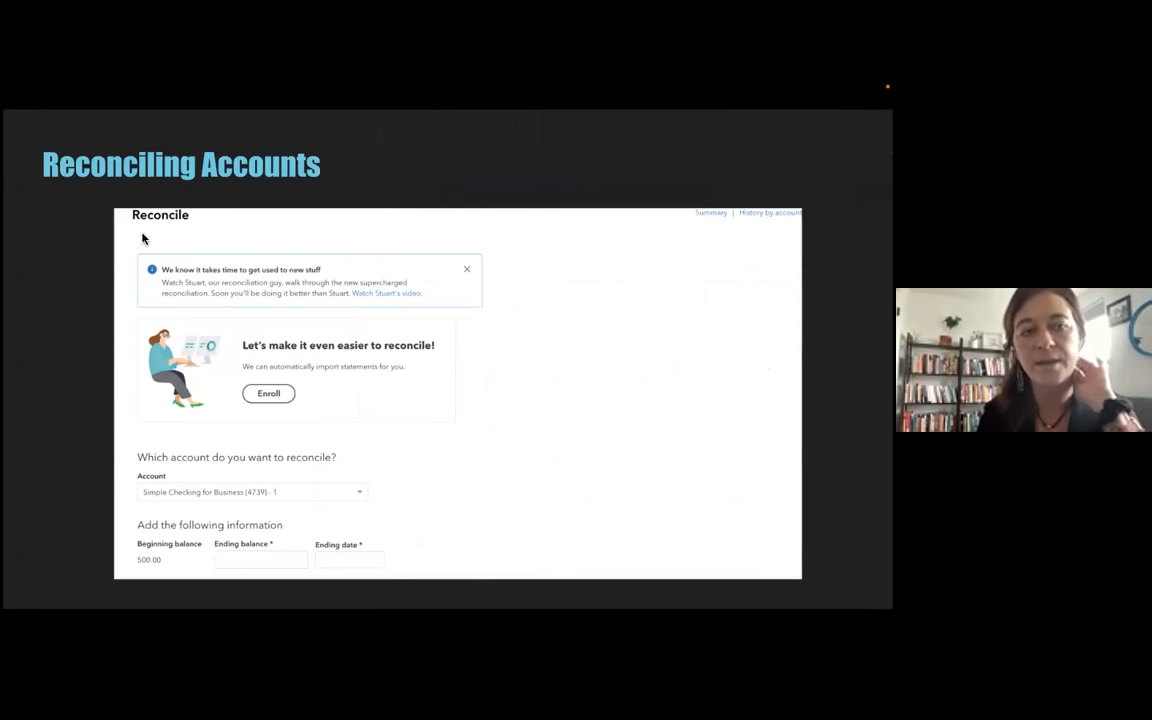
mouse_move(16, 83)
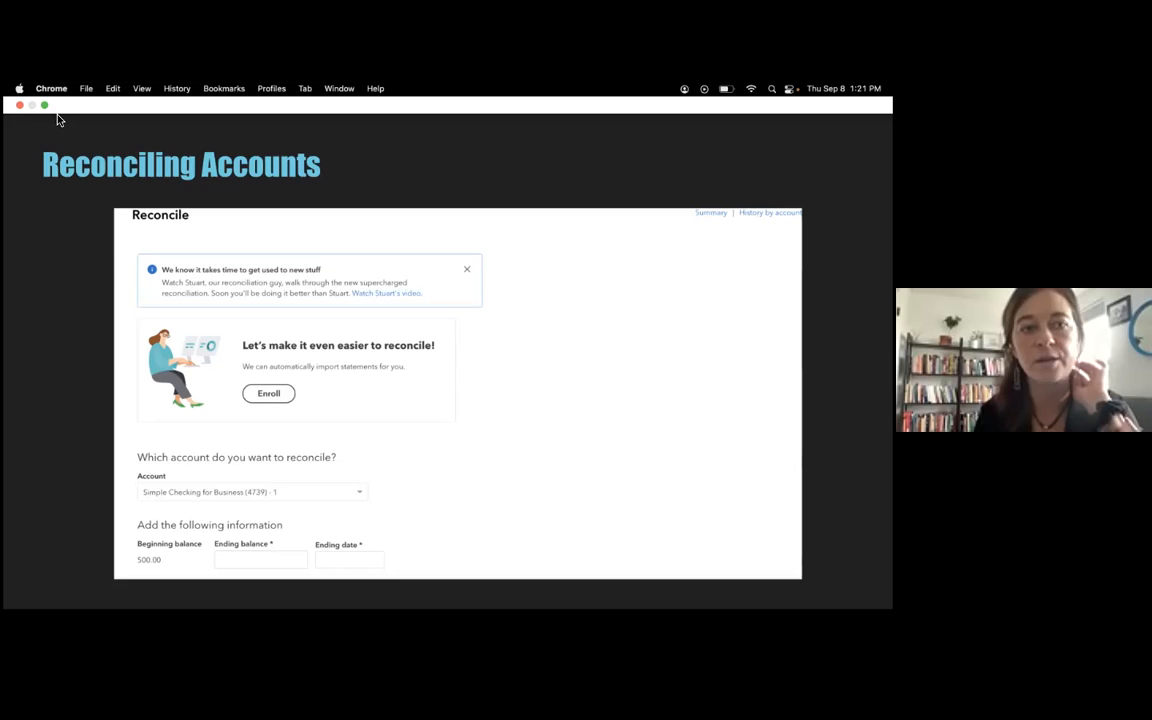
key(ctrl+Left)
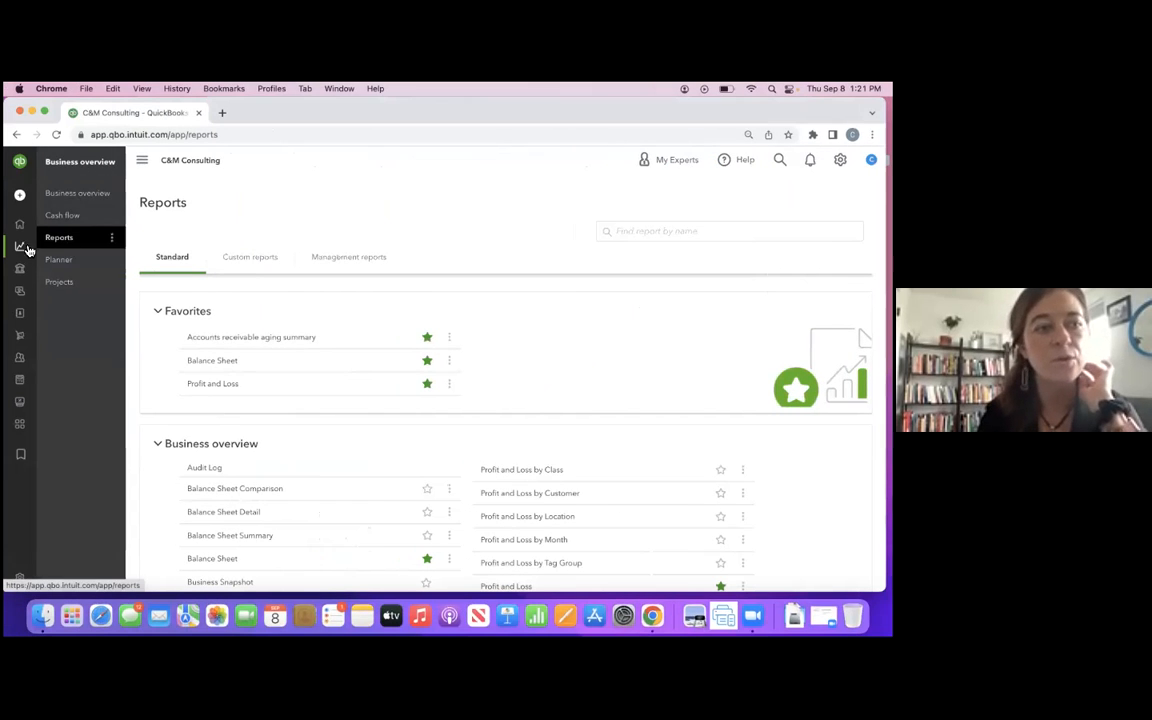
- Open the Reconcile page in Bookkeeping for the Simple Checking for Business account
mouse_move(23, 244)
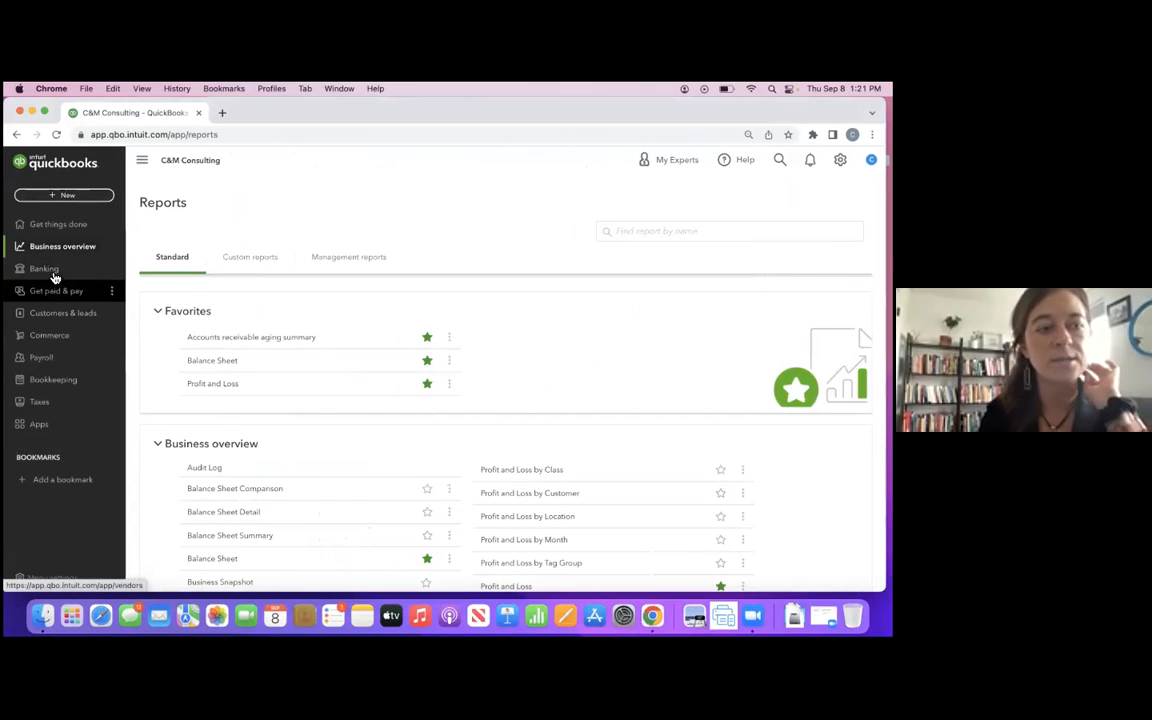
click(60, 380)
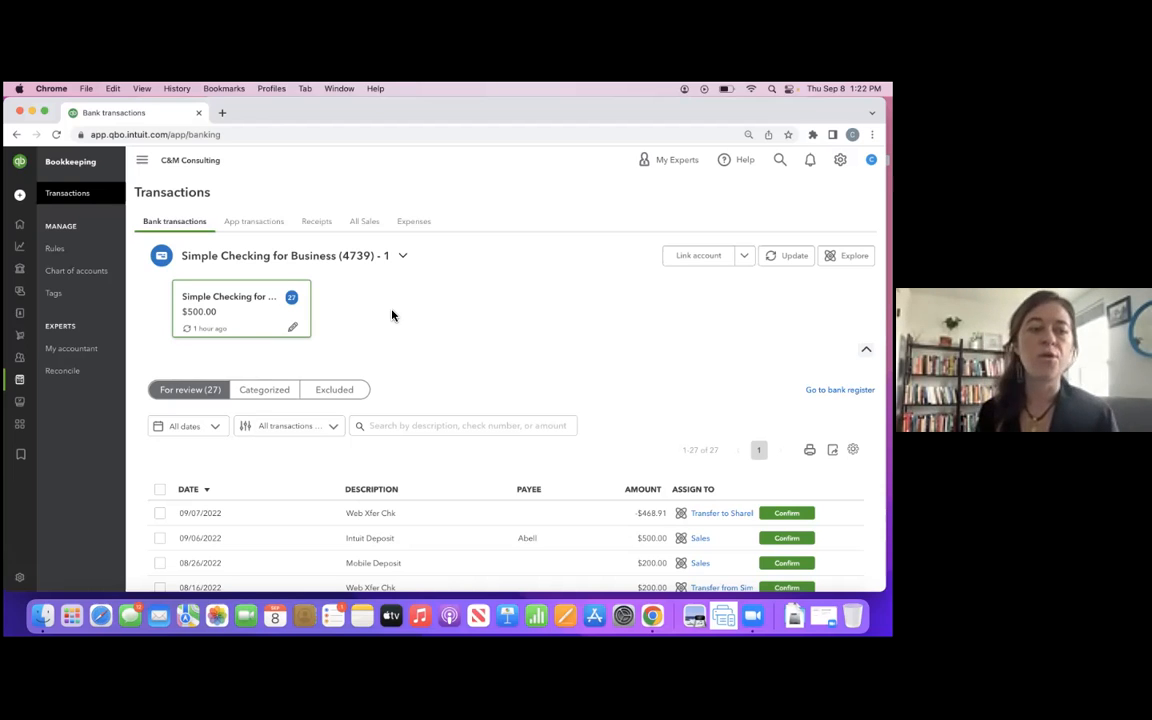
click(84, 374)
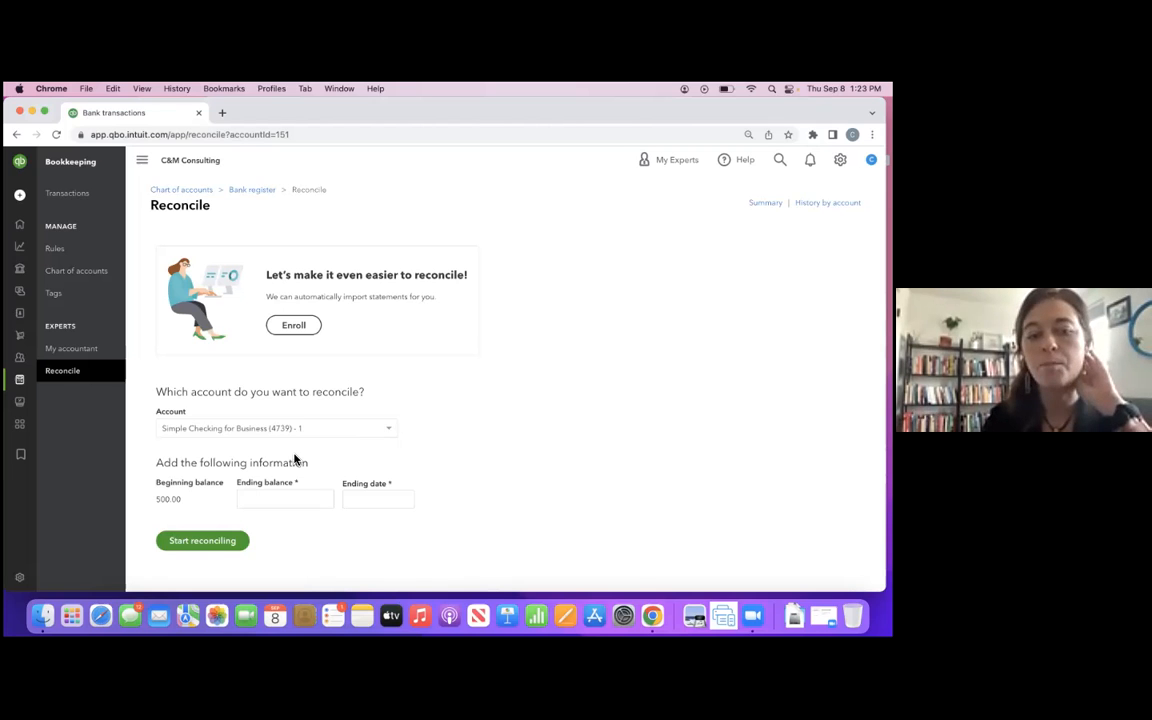
- Enter an ending balance of 300.00 and an ending date of 08/31/2022, and start reconciling the checking account
click(293, 501)
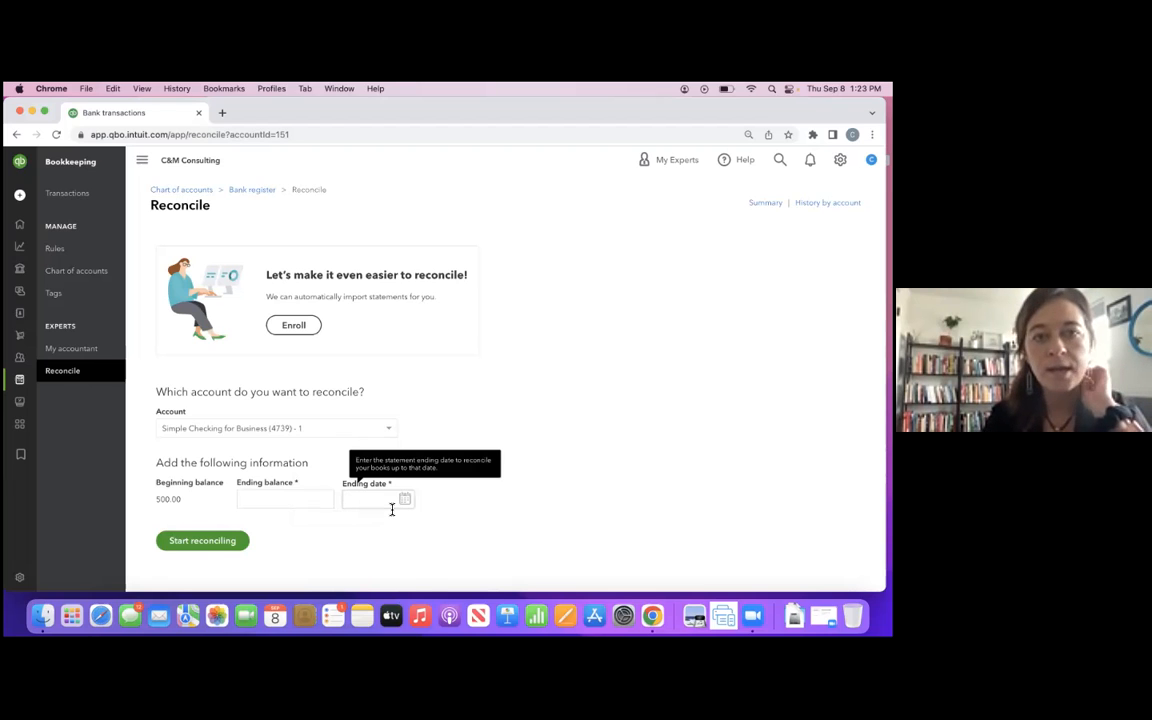
click(313, 501)
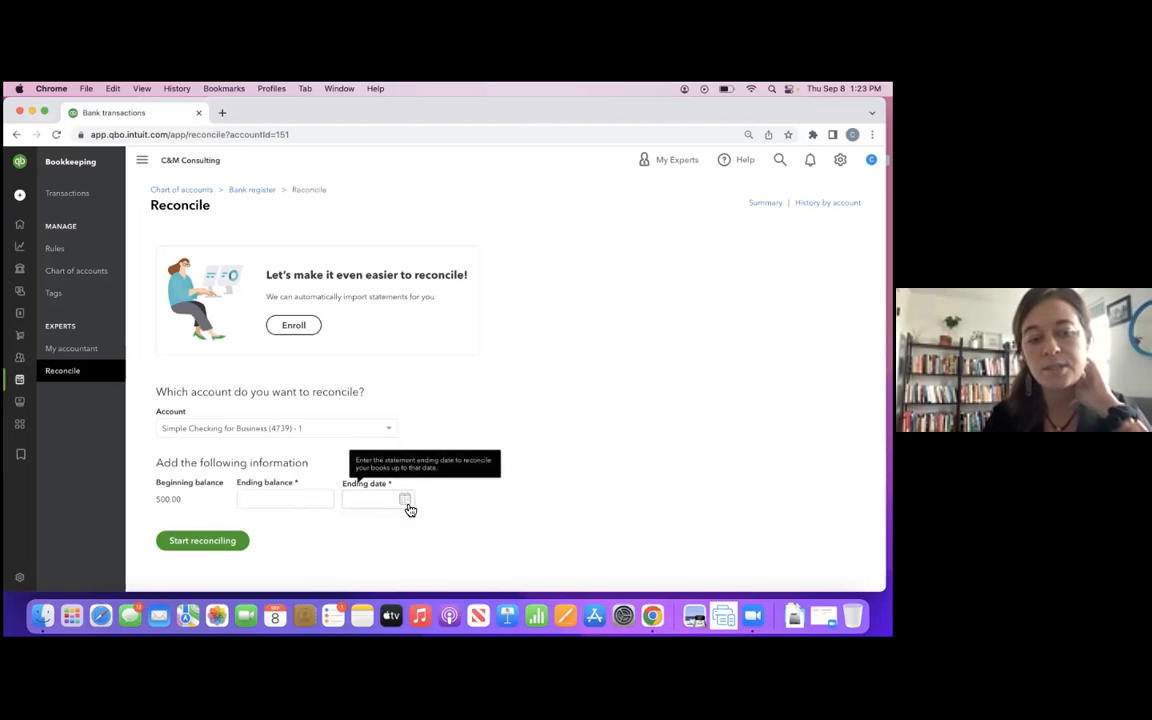
click(202, 545)
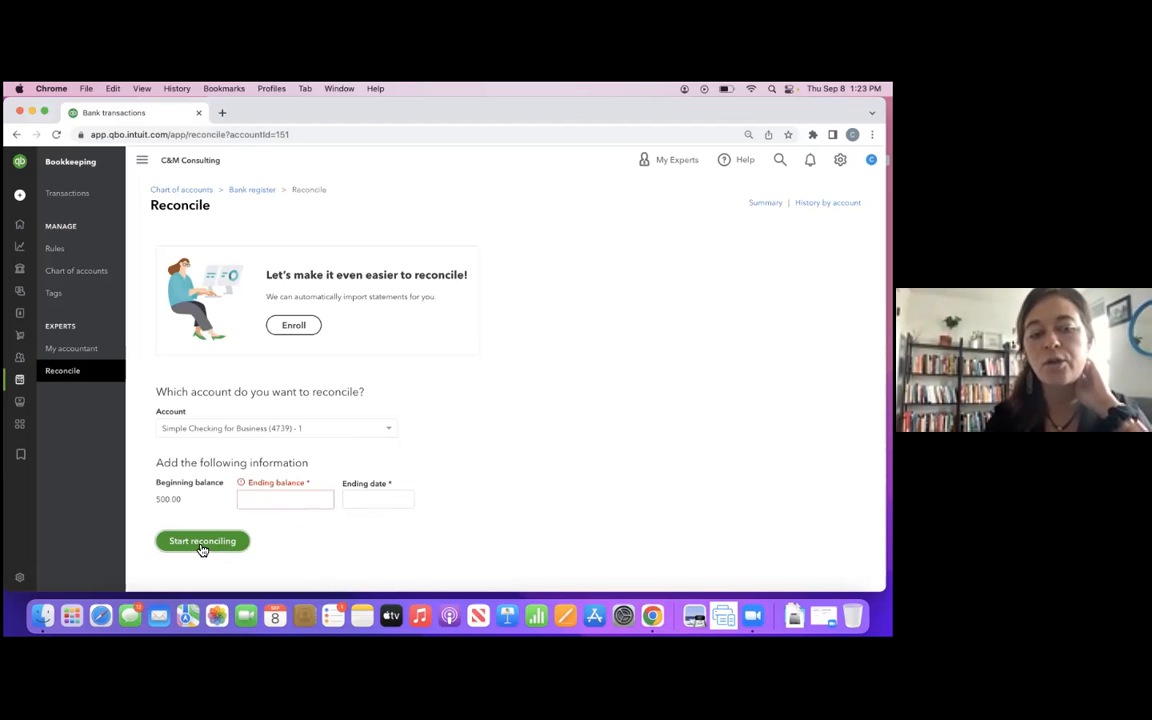
click(249, 499)
text(300)
click(368, 494)
click(405, 502)
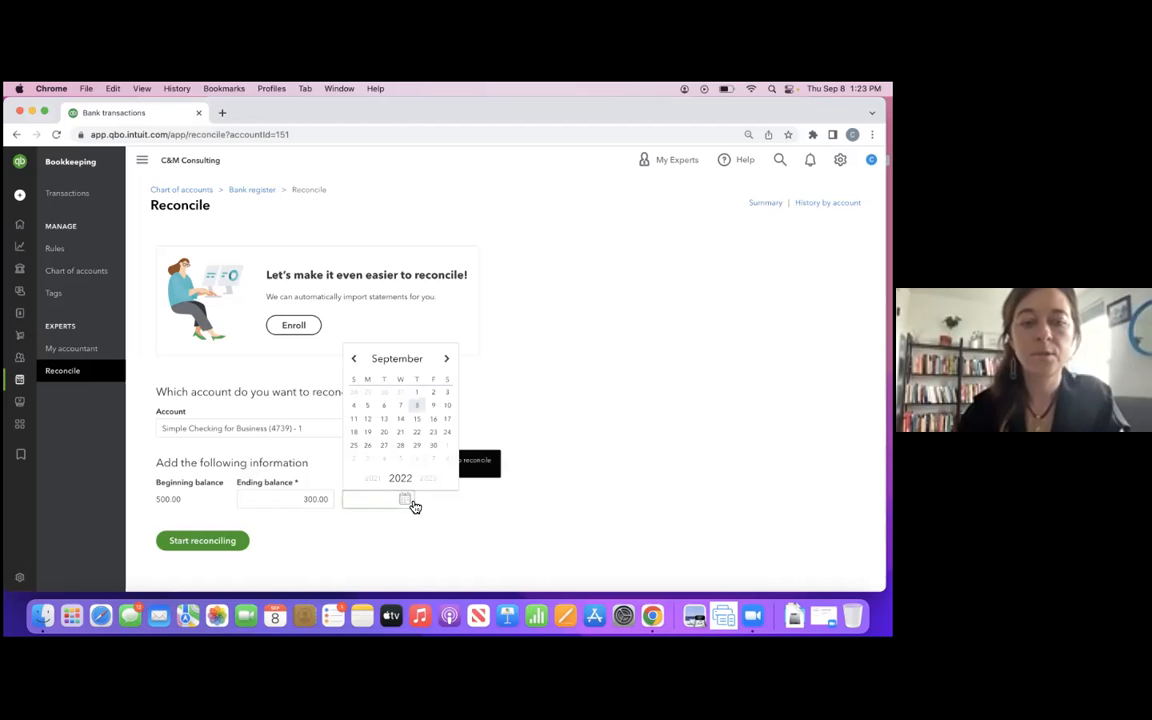
click(400, 392)
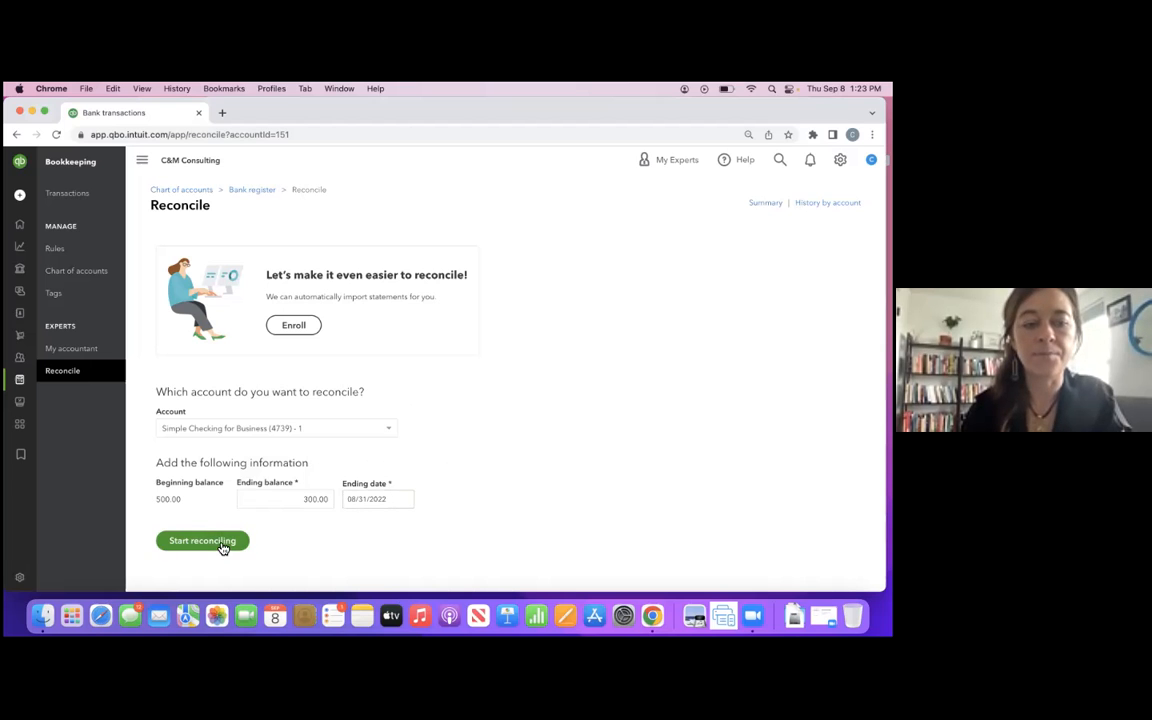
click(222, 545)
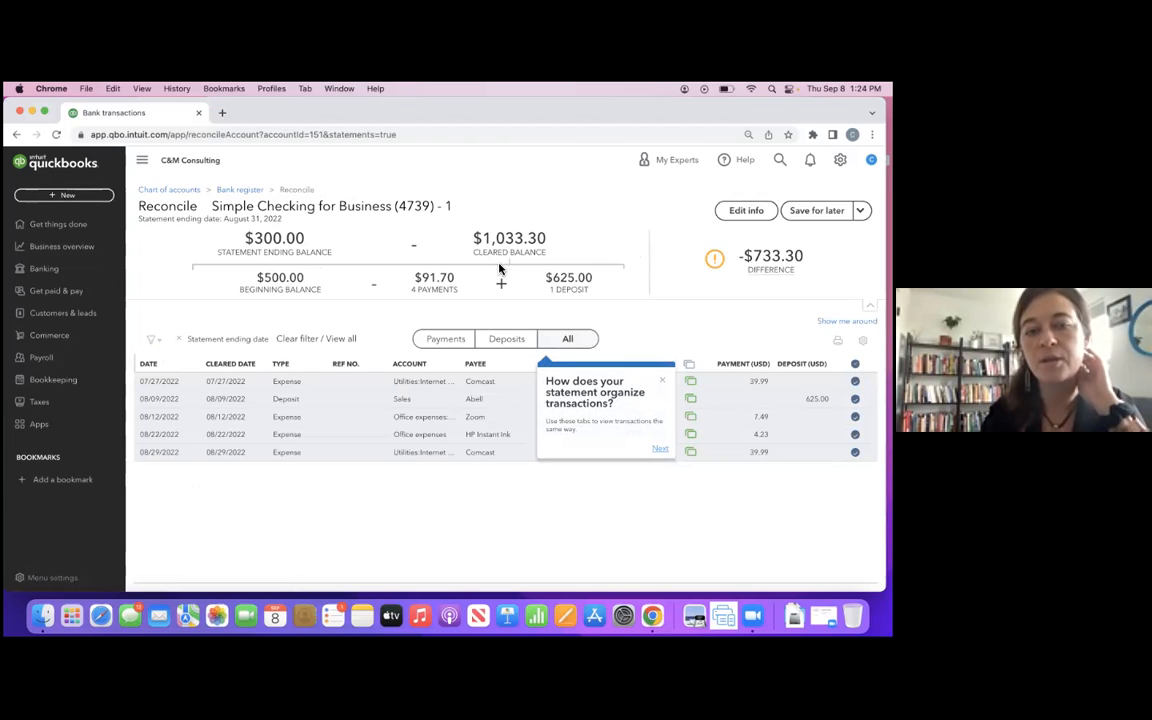
- Check the reconciliation difference, look through the bank transactions still awaiting review, and return to the Reconcile page
mouse_move(714, 258)
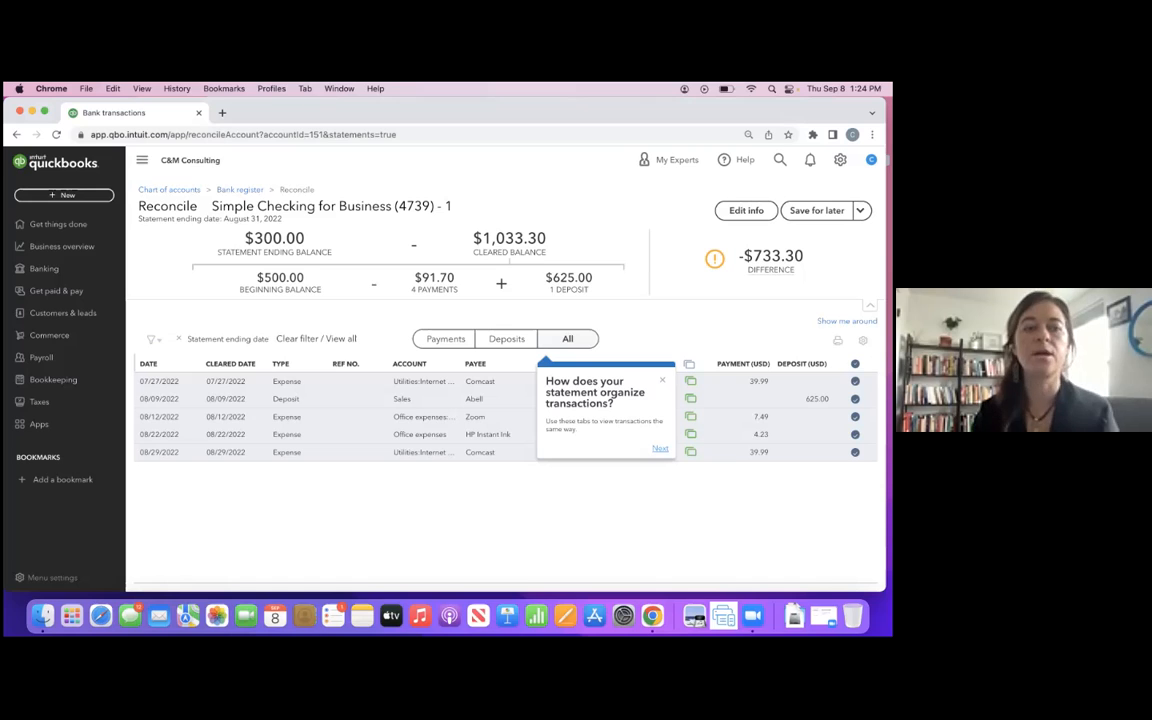
click(79, 381)
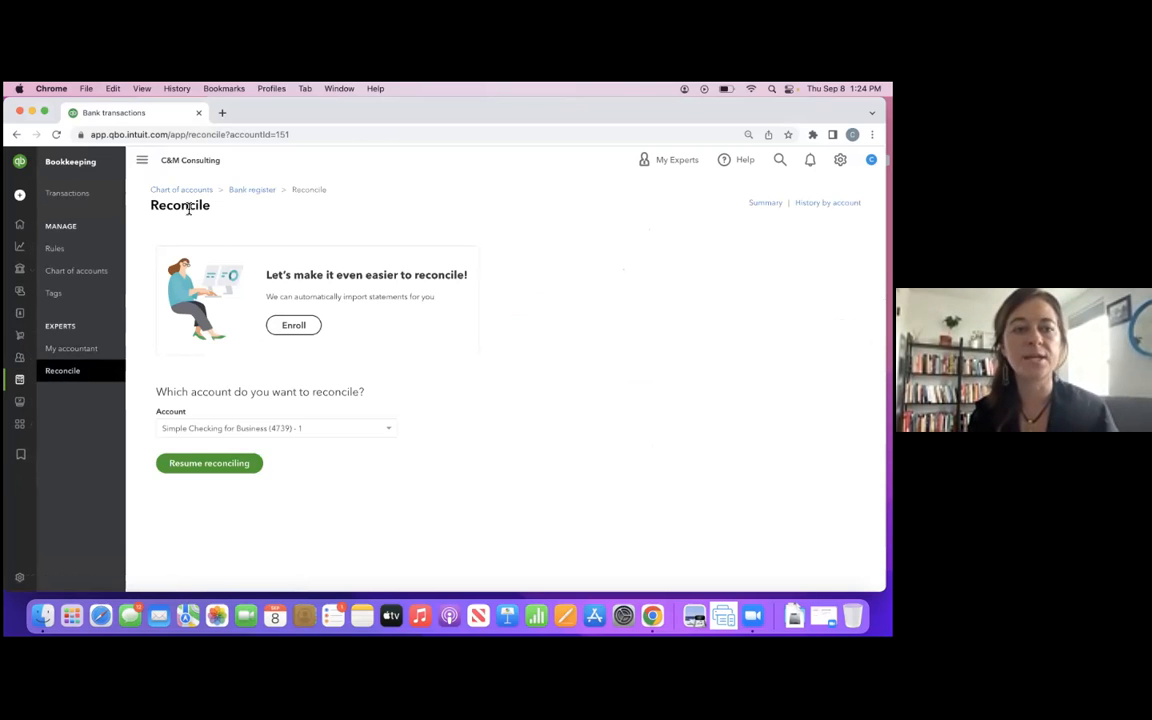
click(82, 196)
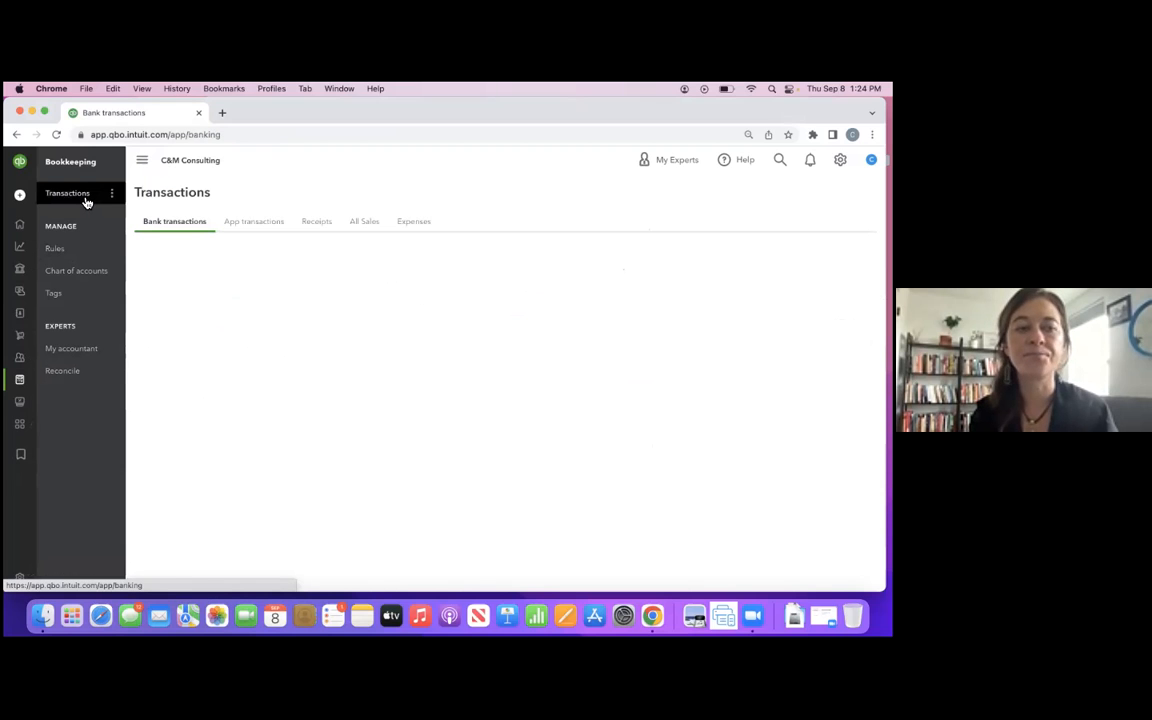
scroll(478, 366, down, 5)
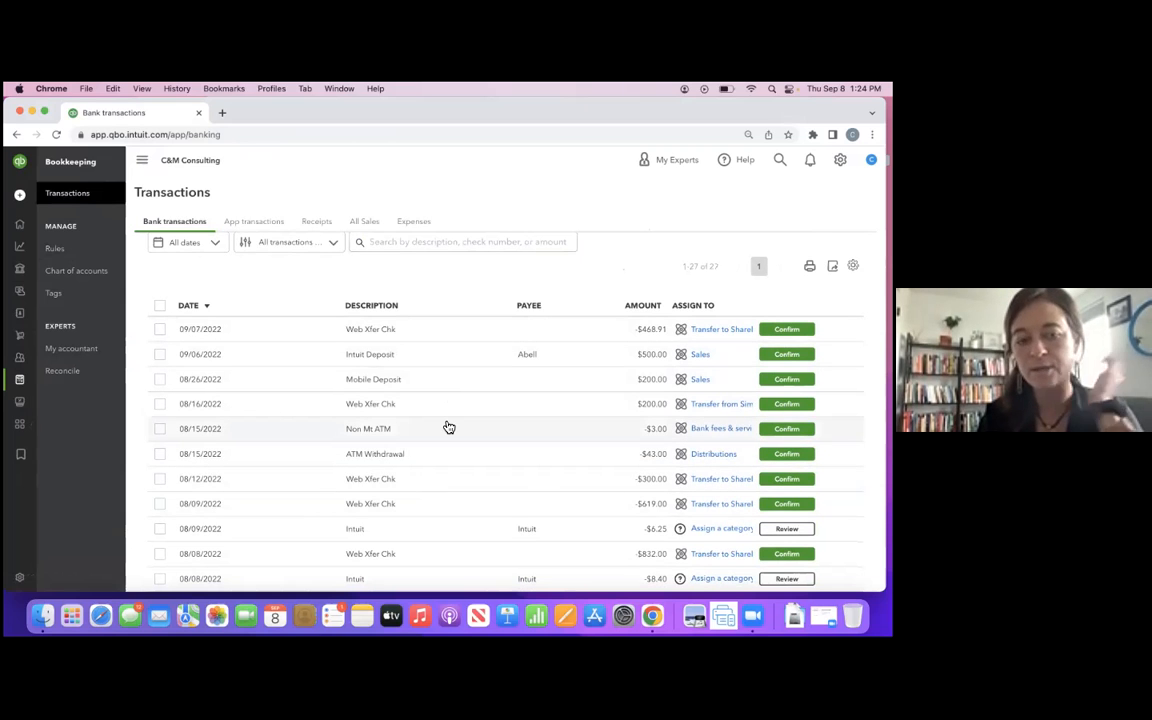
scroll(449, 428, down, 5)
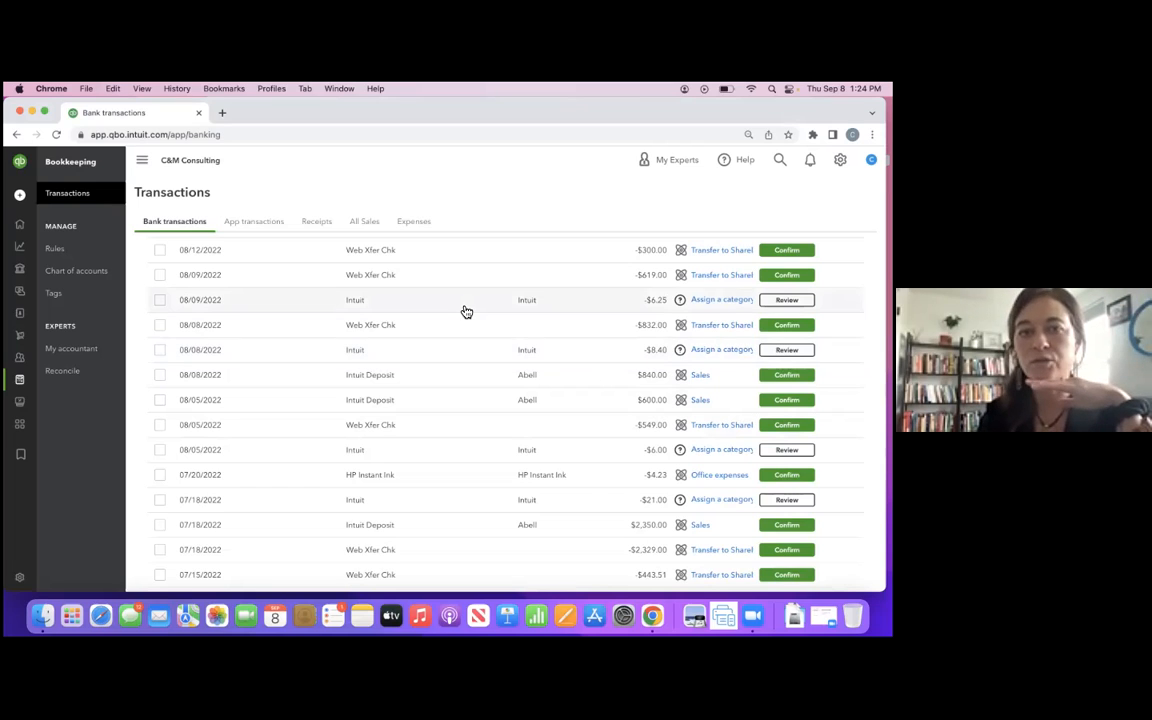
click(66, 373)
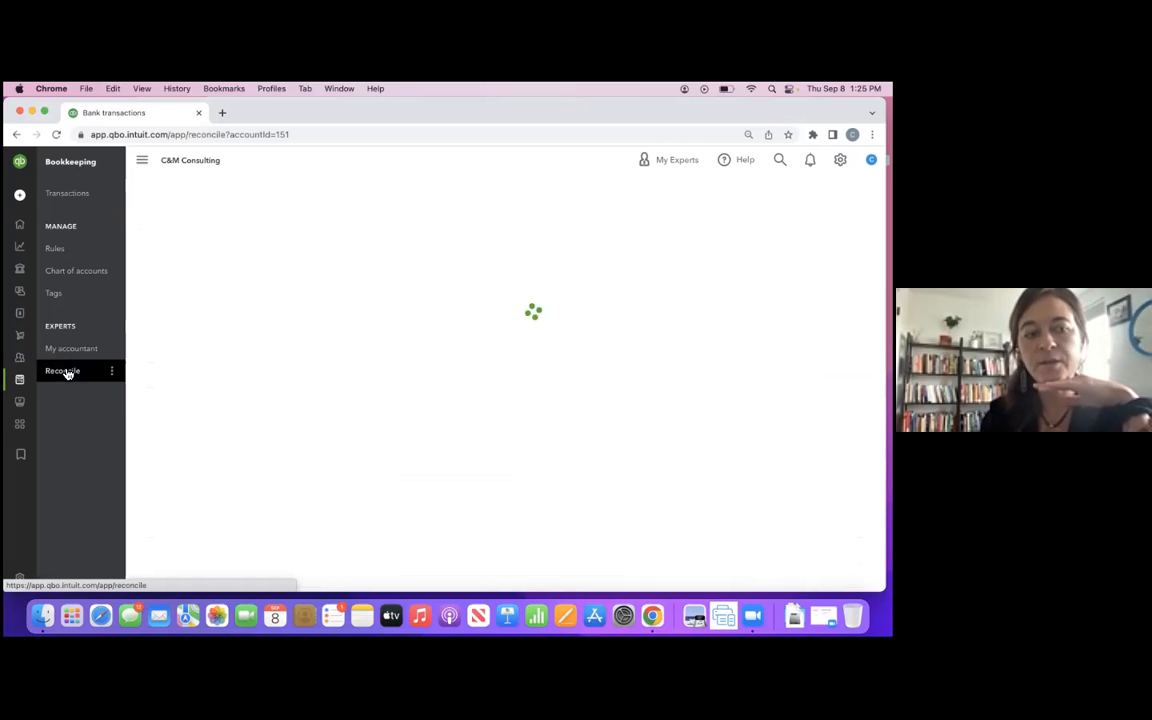